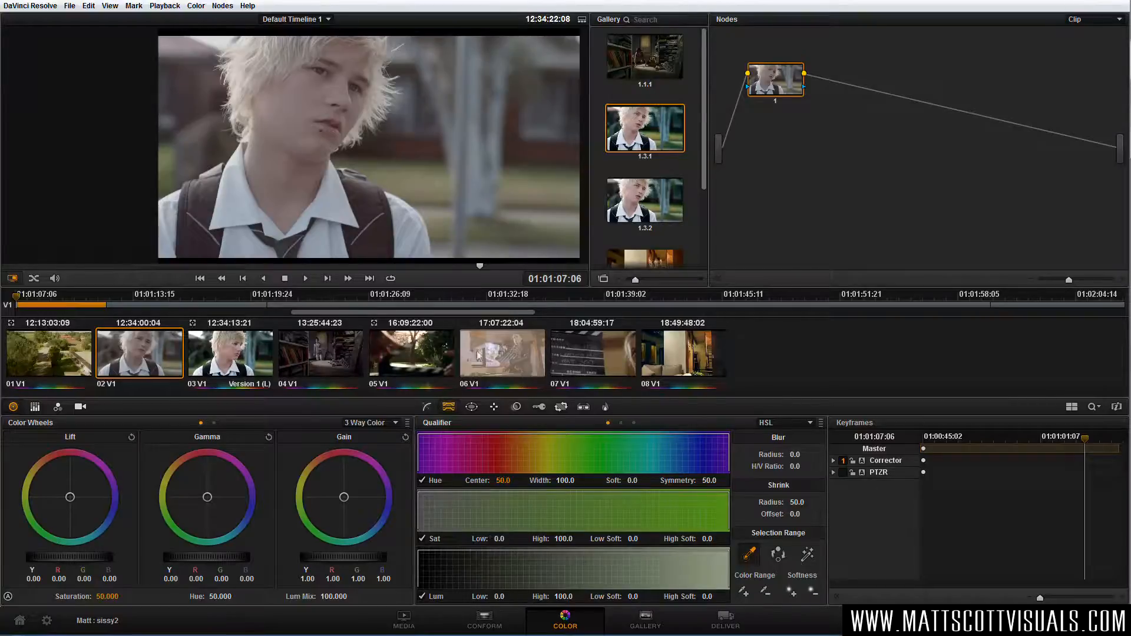
Review the imported clips on the Media page and the timeline on the Conform page, ending on the Color page
{"action": "left_click", "coordinate": [405, 625]}
{"action": "left_click", "coordinate": [482, 626]}
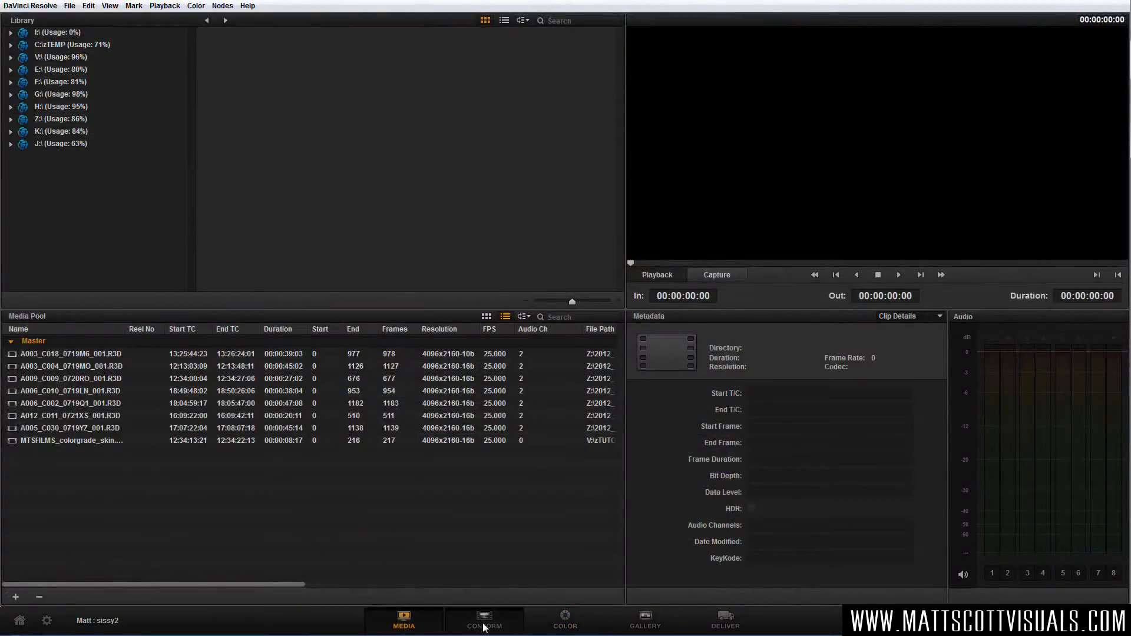
{"action": "left_click", "coordinate": [405, 625]}
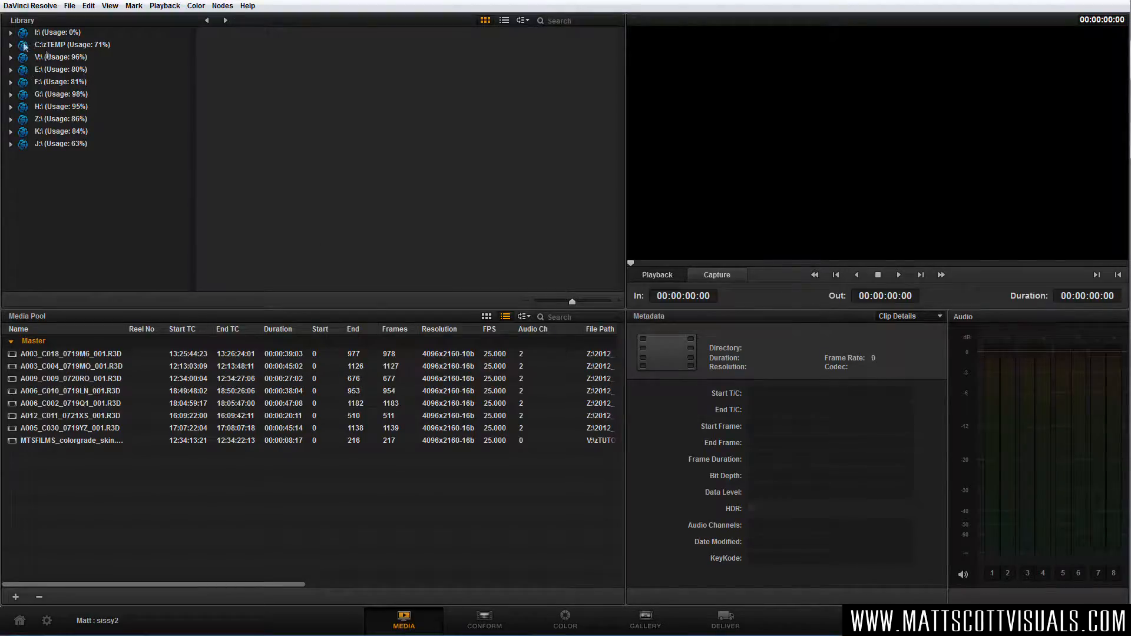
{"action": "left_click", "coordinate": [65, 379]}
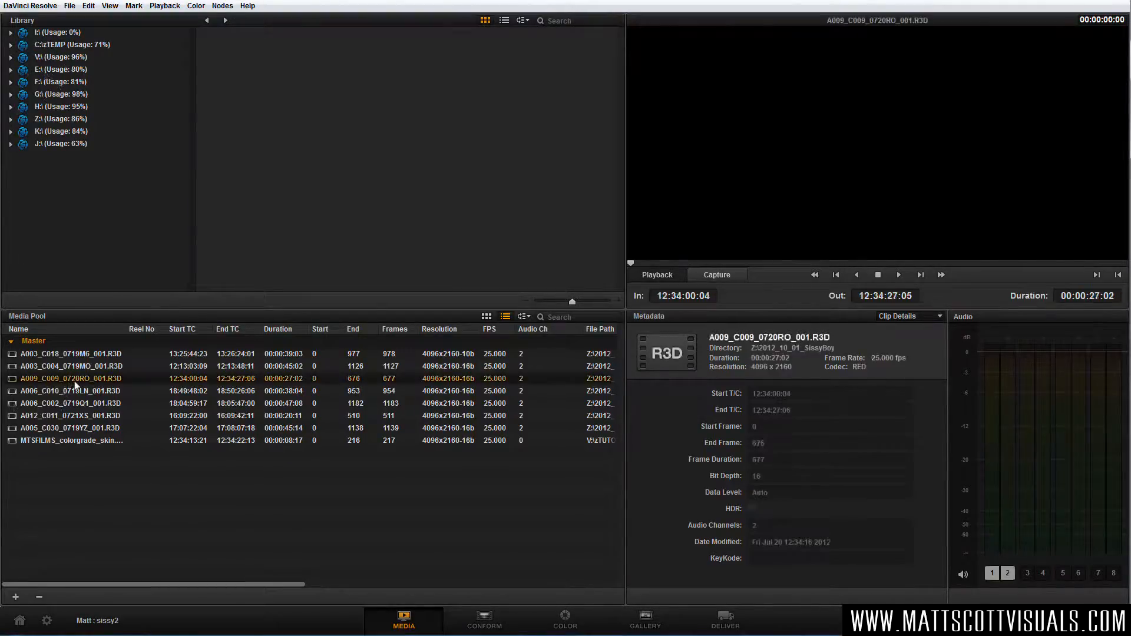
{"action": "left_click", "coordinate": [484, 620]}
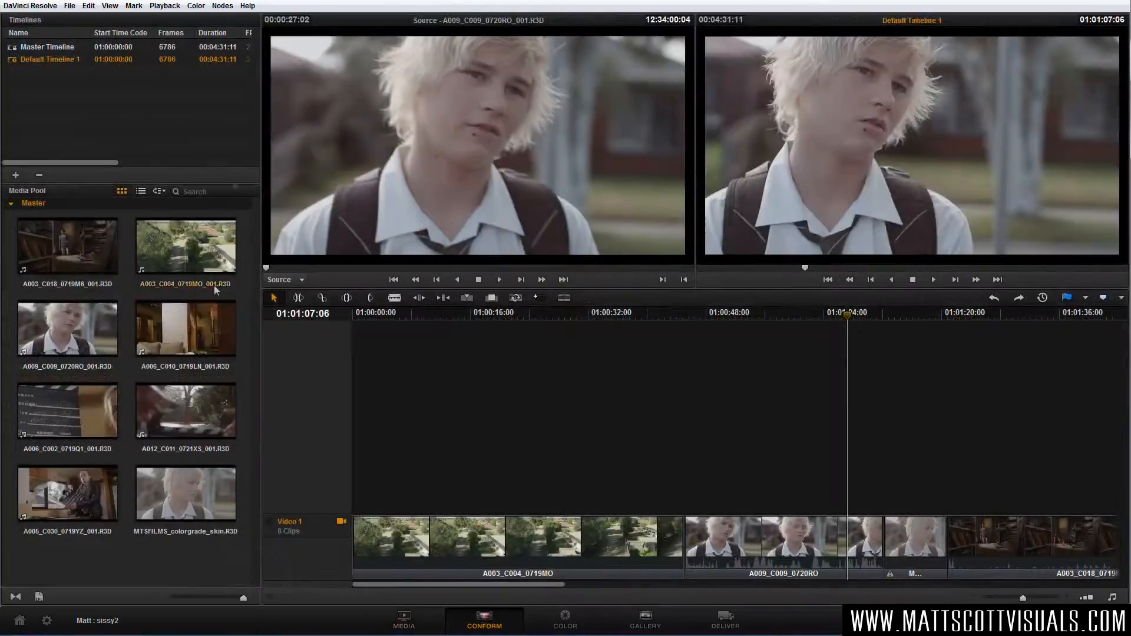
{"action": "left_click", "coordinate": [565, 620]}
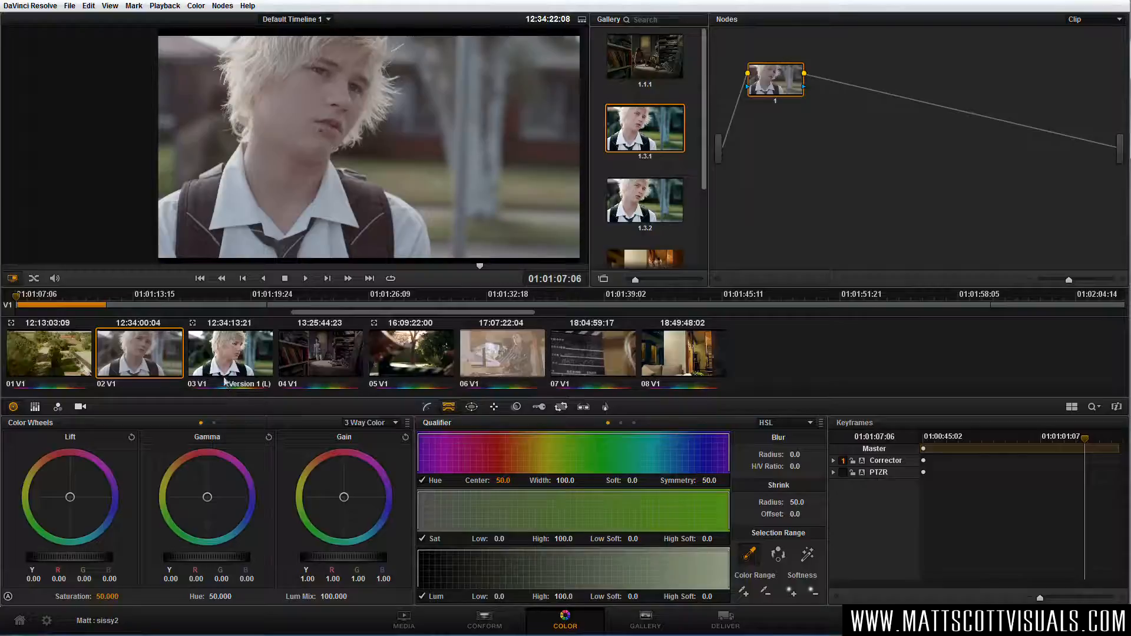
In the third clip's node graph, lower the BALANCE node and arrange the skin, hair, shirt and eyes nodes in a spaced column
{"action": "left_click", "coordinate": [226, 359]}
{"action": "left_click_drag", "start_coordinate": [914, 188], "coordinate": [912, 143]}
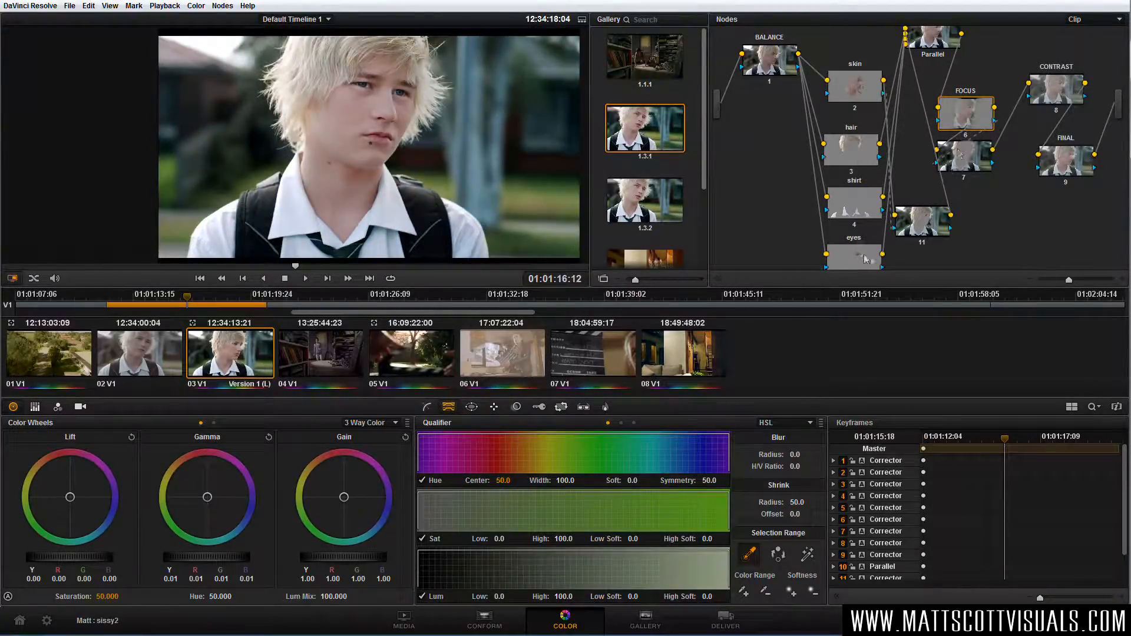
{"action": "left_click_drag", "start_coordinate": [776, 59], "coordinate": [757, 163]}
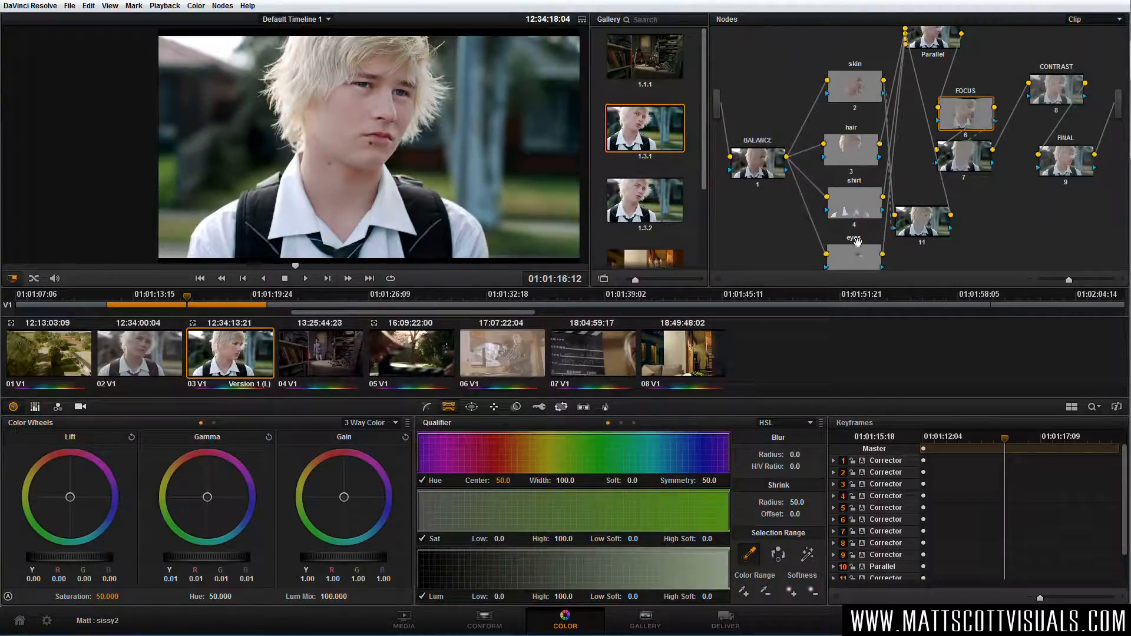
{"action": "left_click_drag", "start_coordinate": [854, 102], "coordinate": [851, 86]}
{"action": "left_click_drag", "start_coordinate": [850, 128], "coordinate": [849, 103]}
{"action": "left_click_drag", "start_coordinate": [854, 180], "coordinate": [852, 161]}
{"action": "left_click_drag", "start_coordinate": [854, 237], "coordinate": [854, 206]}
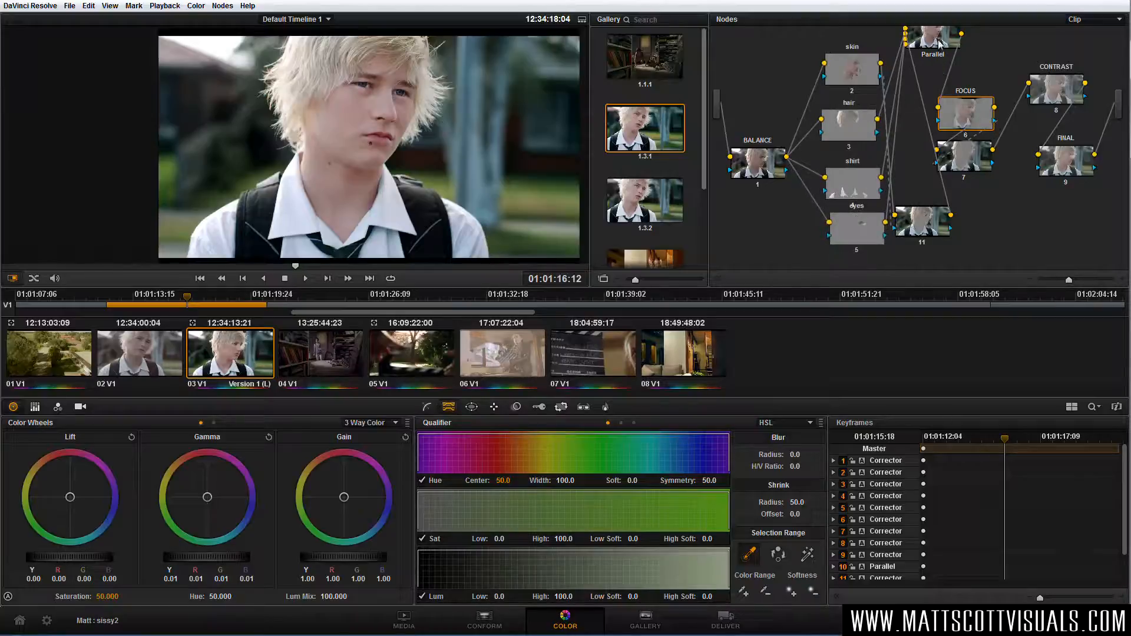
Spread out the FOCUS node, node 7, and the CONTRAST and FINAL nodes in the third clip's graph
{"action": "left_click_drag", "start_coordinate": [964, 154], "coordinate": [988, 173]}
{"action": "left_click_drag", "start_coordinate": [969, 109], "coordinate": [987, 106]}
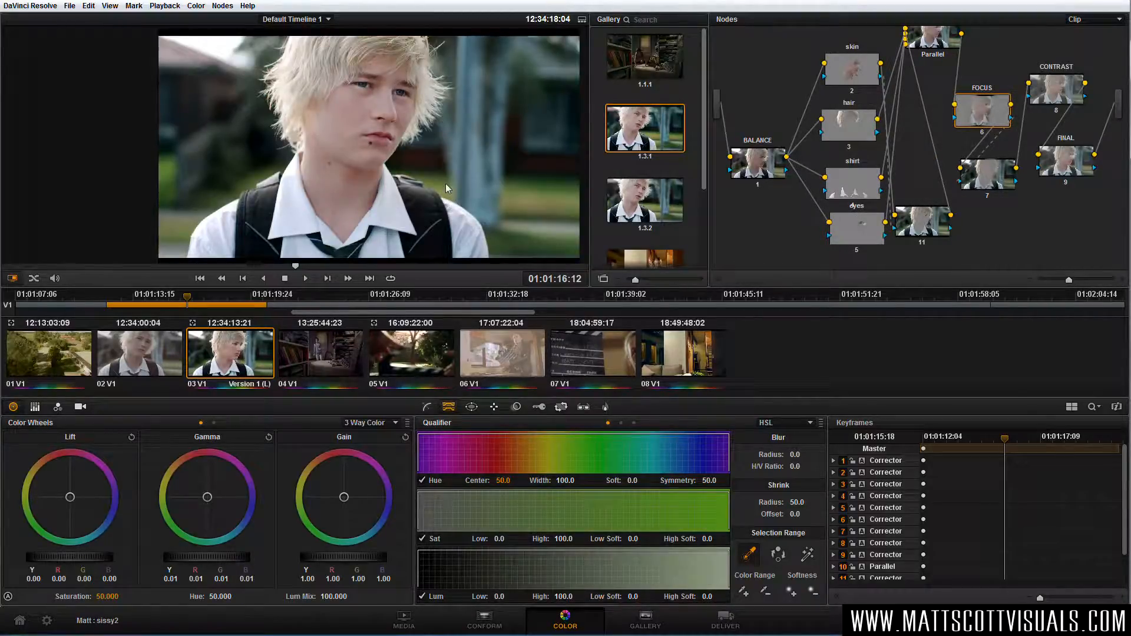
{"action": "left_click_drag", "start_coordinate": [1052, 88], "coordinate": [1058, 86]}
{"action": "left_click_drag", "start_coordinate": [1074, 170], "coordinate": [1082, 175]}
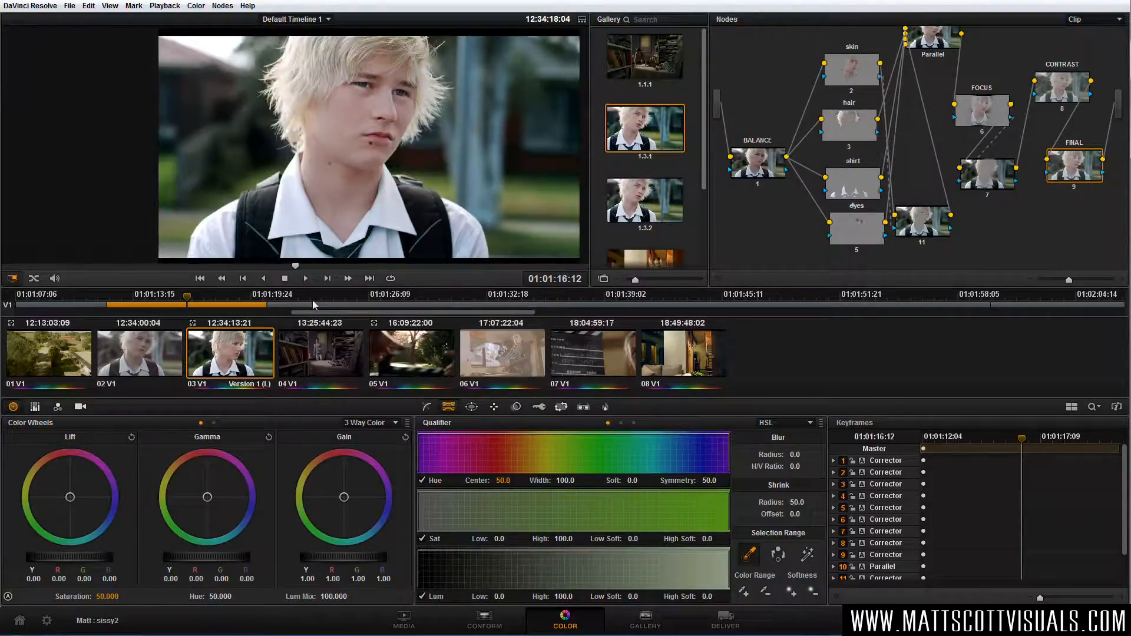
Go to timecode 01:01:01:15 in the second clip and check that frame in full screen
{"action": "left_click", "coordinate": [164, 361]}
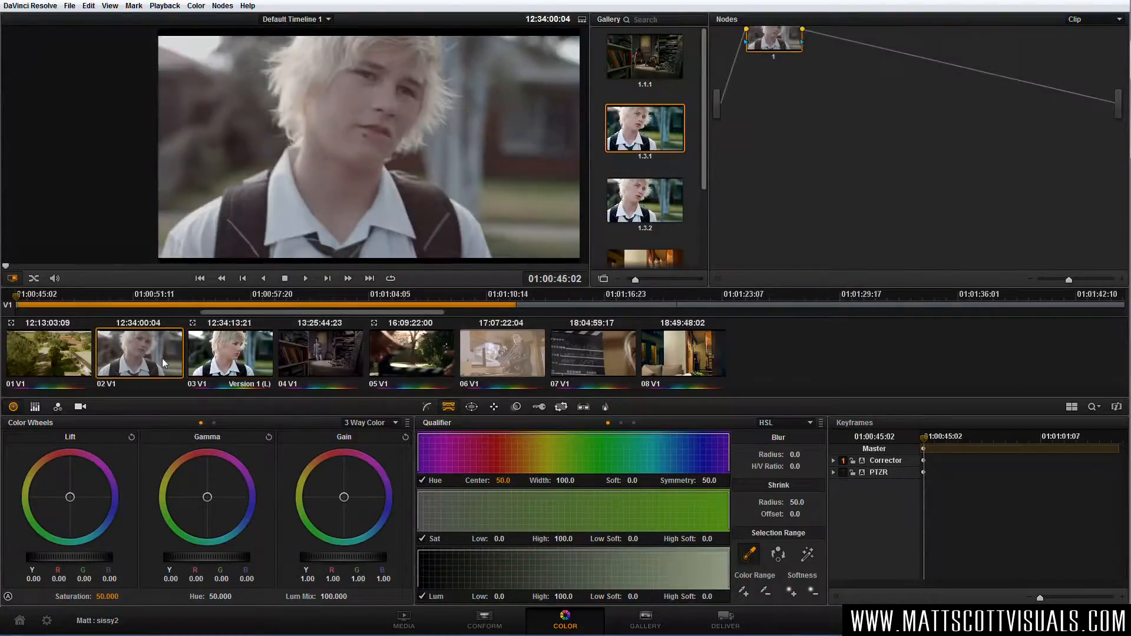
{"action": "left_click_drag", "start_coordinate": [286, 270], "coordinate": [359, 271]}
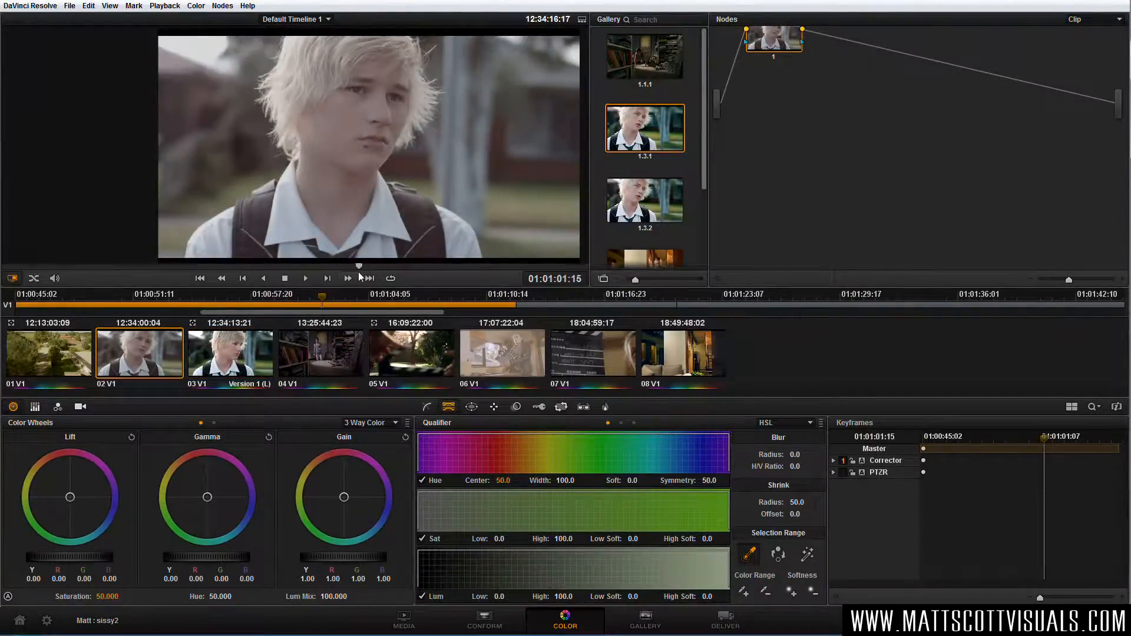
{"action": "key", "text": "ctrl+f"}
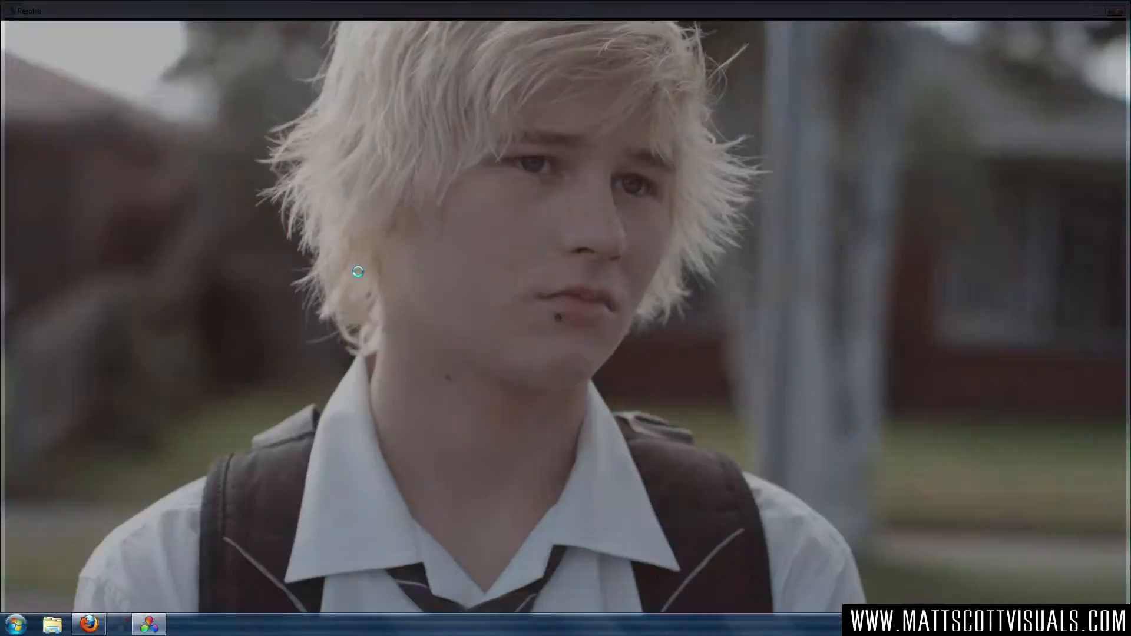
{"action": "key", "text": "ctrl+f"}
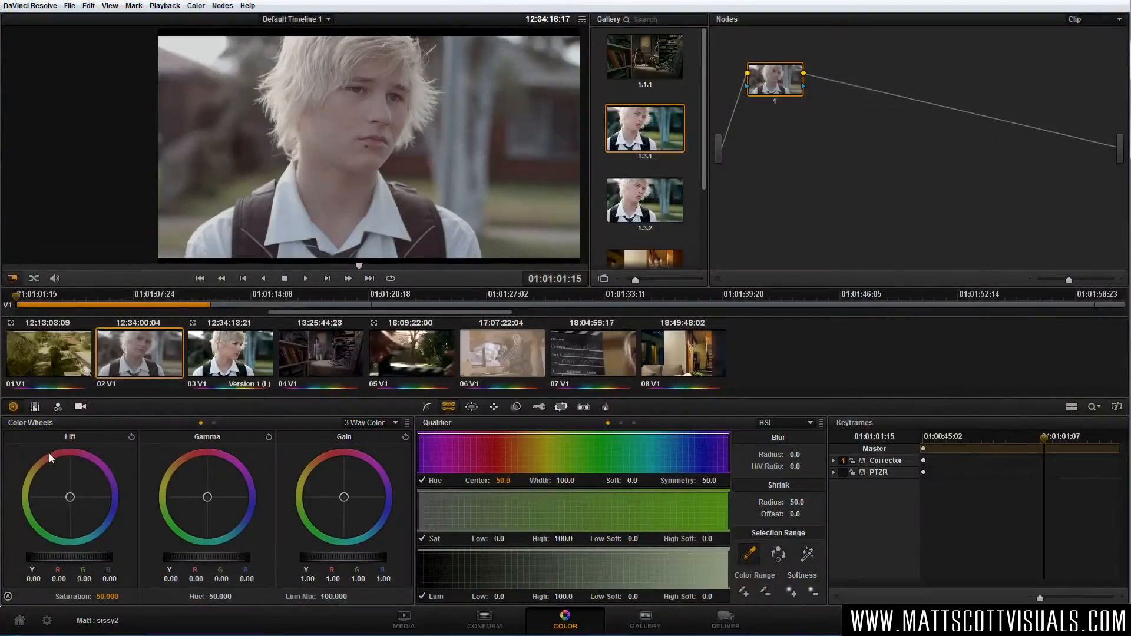
Set the second clip's camera raw to decode using Clip, with the gamma curve REDlog Film
{"action": "left_click", "coordinate": [82, 406]}
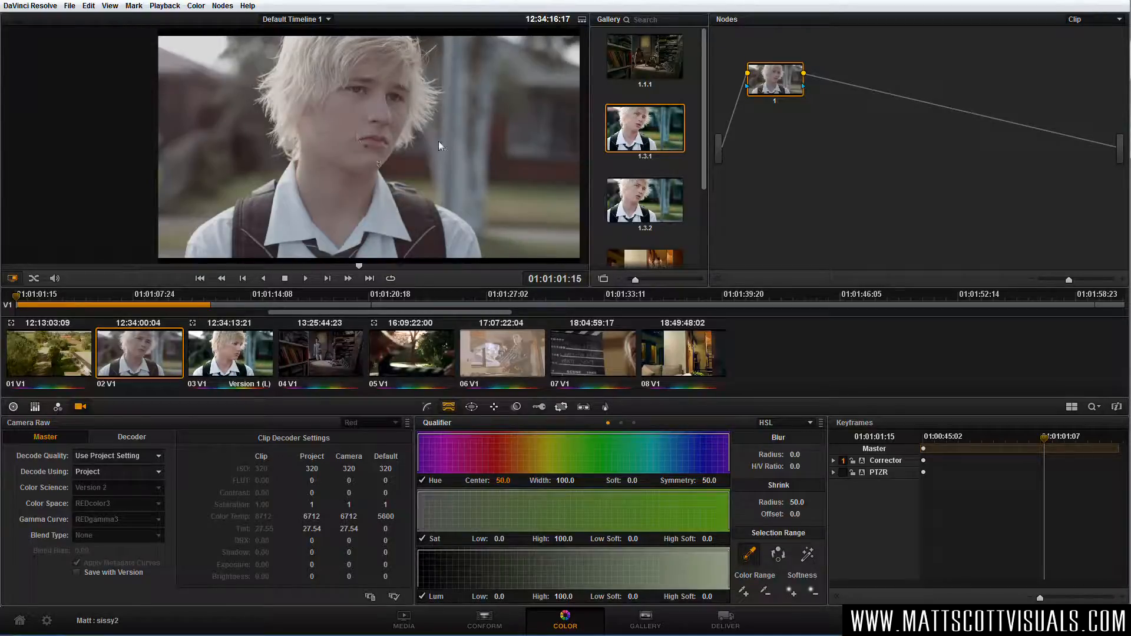
{"action": "left_click", "coordinate": [109, 471]}
{"action": "left_click", "coordinate": [103, 512]}
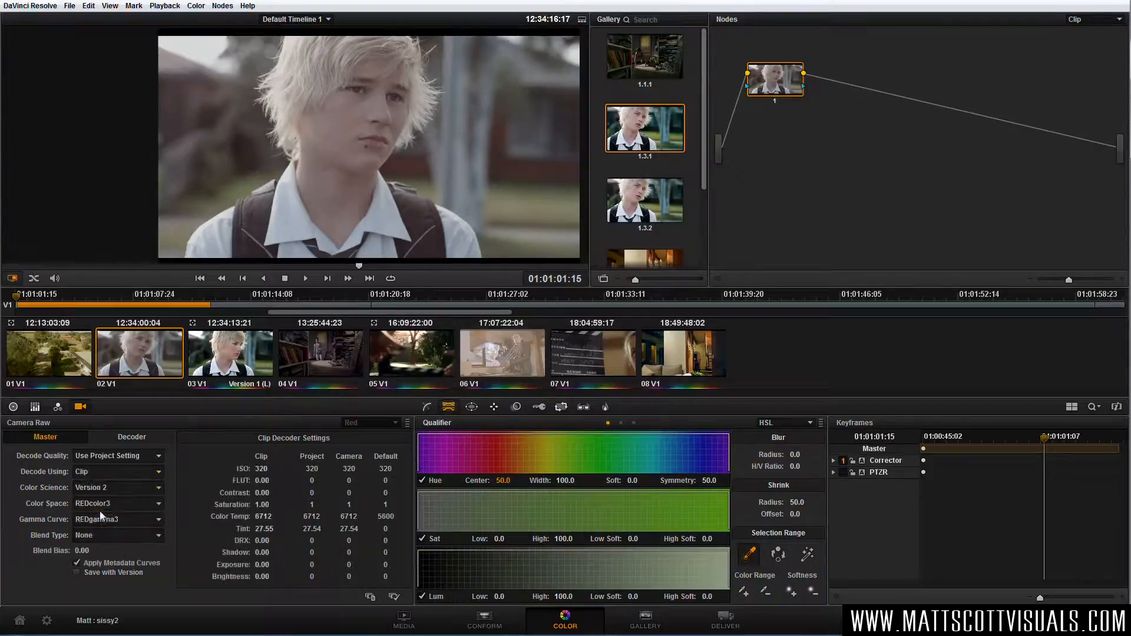
{"action": "left_click", "coordinate": [121, 518]}
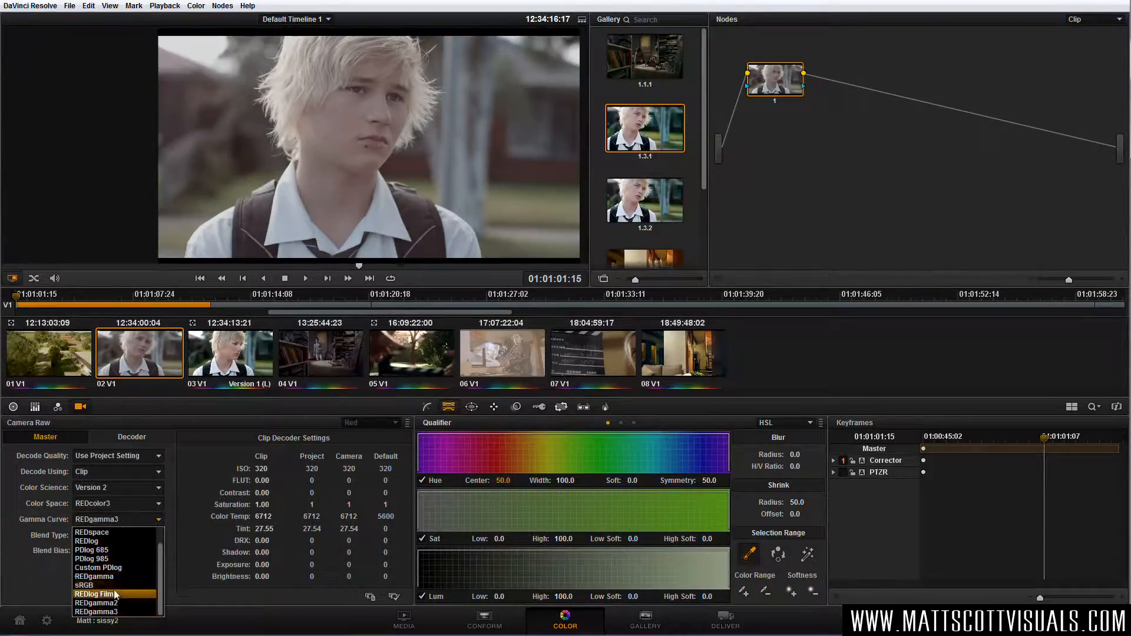
{"action": "left_click", "coordinate": [114, 590]}
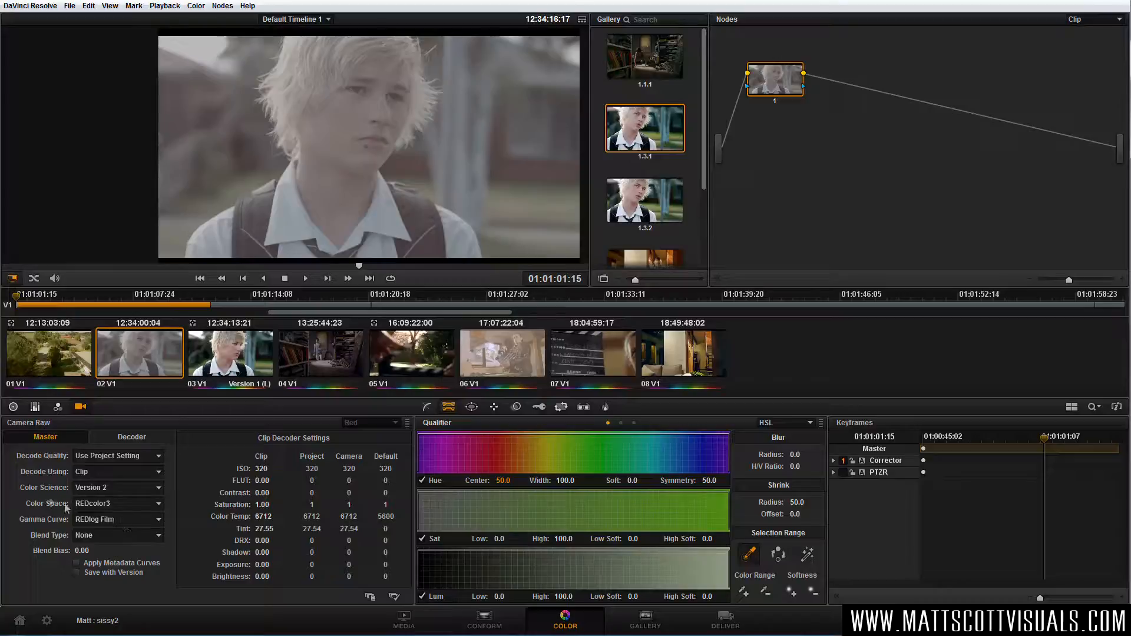
{"action": "left_click", "coordinate": [118, 504]}
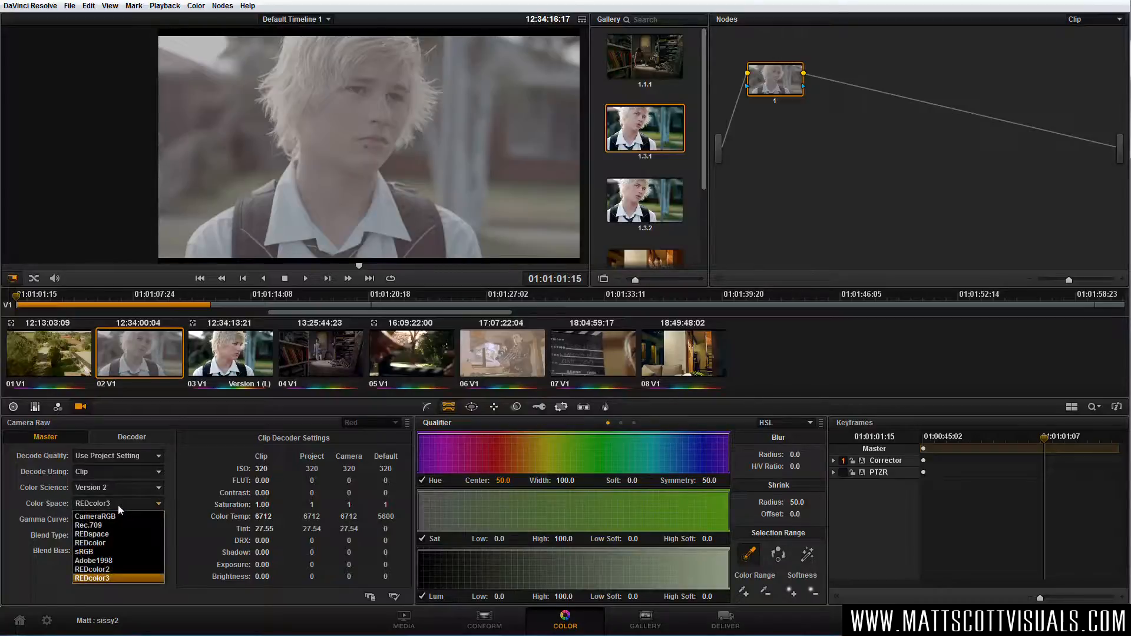
{"action": "left_click", "coordinate": [118, 504]}
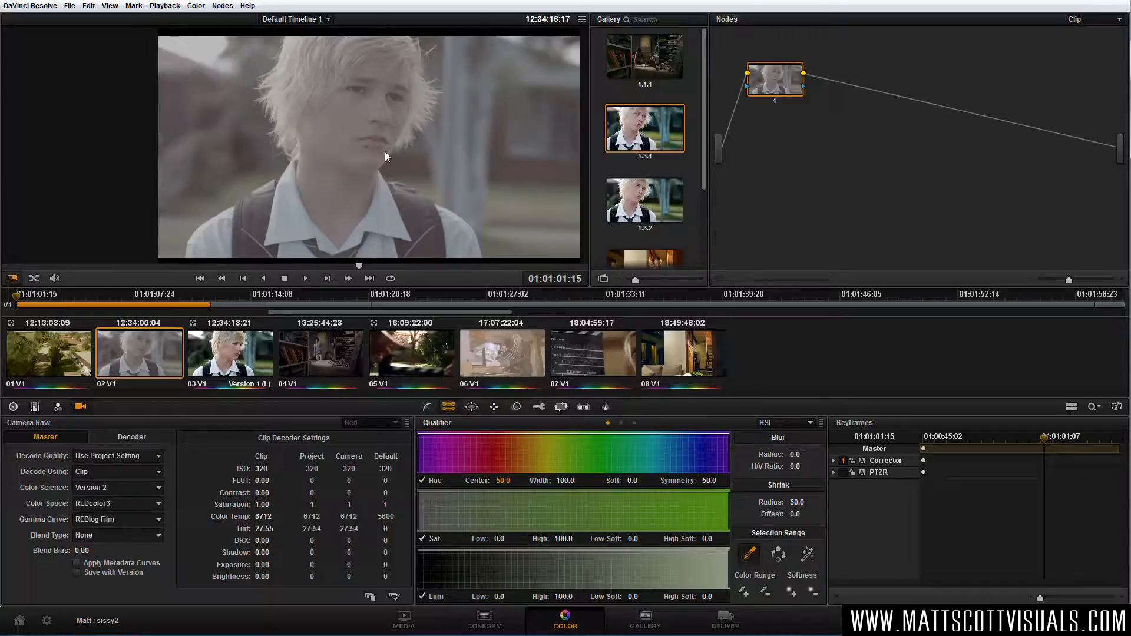
Compare the current frame with the graded still 1.3.1 using a reference wipe
{"action": "double_click", "coordinate": [636, 130]}
{"action": "left_click_drag", "start_coordinate": [287, 156], "coordinate": [445, 141]}
{"action": "key", "text": "ctrl+w"}
Examine the shirt collar and backpack straps in the frame up close
{"action": "left_click_drag", "start_coordinate": [398, 246], "coordinate": [391, 201]}
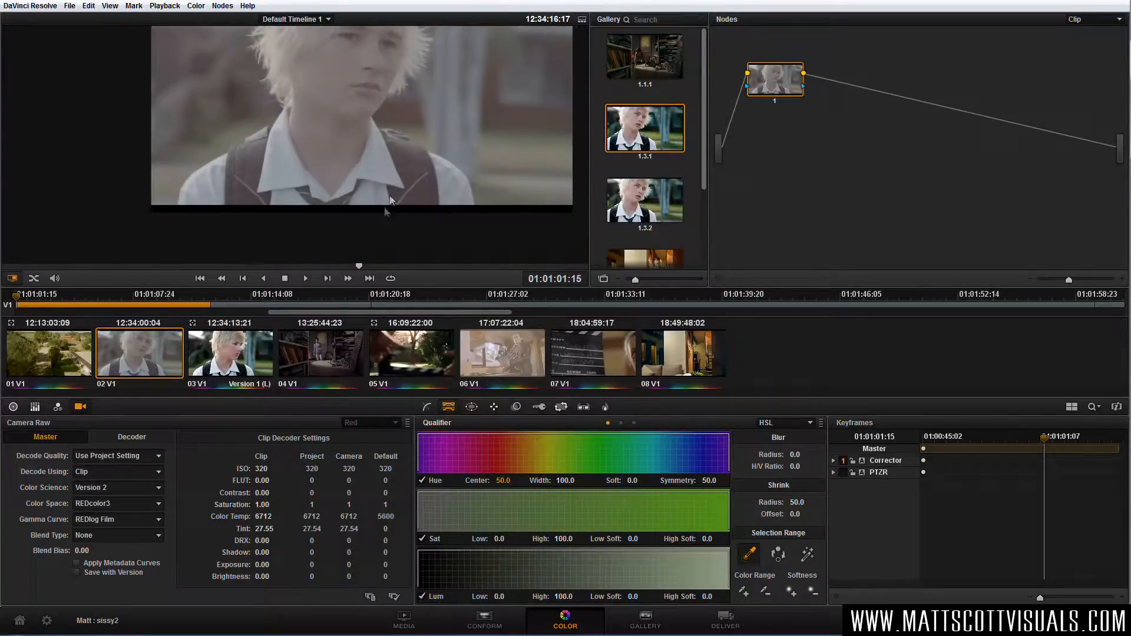
{"action": "scroll", "coordinate": [383, 212], "scroll_direction": "up", "scroll_amount": 2}
{"action": "scroll", "coordinate": [468, 235], "scroll_direction": "up", "scroll_amount": 1}
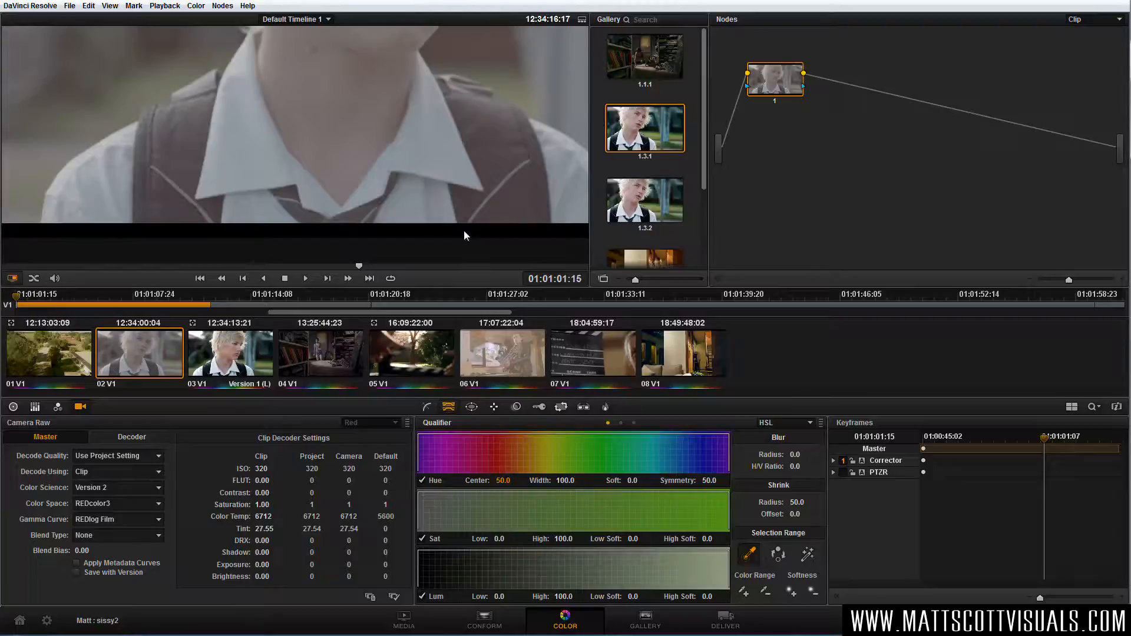
{"action": "left_click_drag", "start_coordinate": [312, 203], "coordinate": [317, 252]}
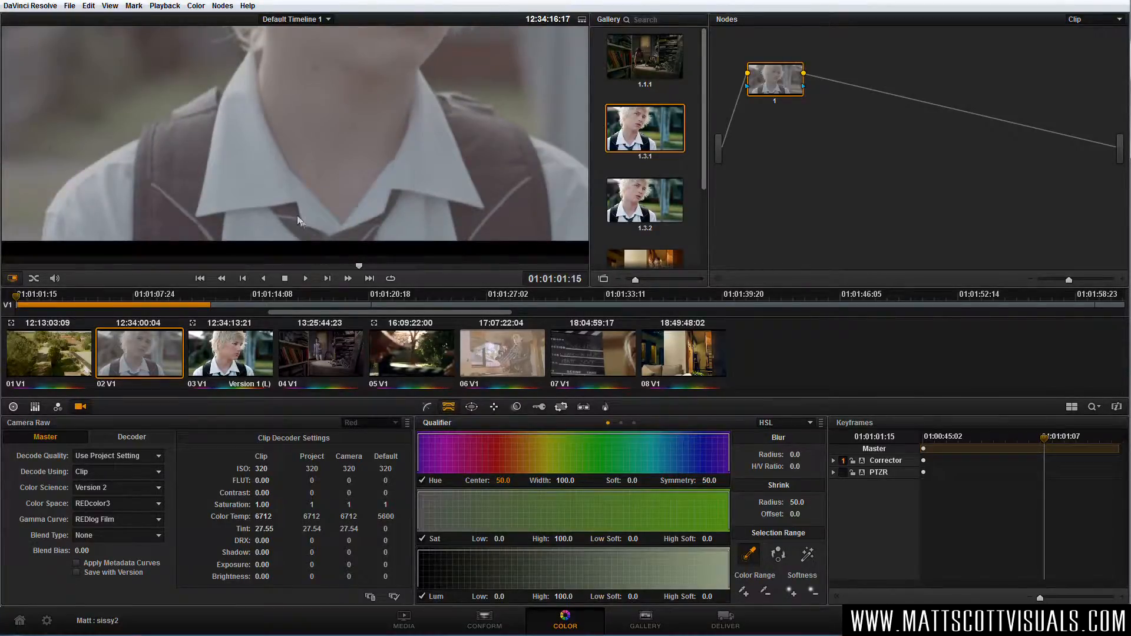
{"action": "scroll", "coordinate": [297, 215], "scroll_direction": "down", "scroll_amount": 2}
{"action": "scroll", "coordinate": [372, 210], "scroll_direction": "down", "scroll_amount": 2}
{"action": "scroll", "coordinate": [384, 207], "scroll_direction": "down", "scroll_amount": 1}
{"action": "scroll", "coordinate": [383, 209], "scroll_direction": "up", "scroll_amount": 2}
{"action": "left_click_drag", "start_coordinate": [415, 212], "coordinate": [400, 199]}
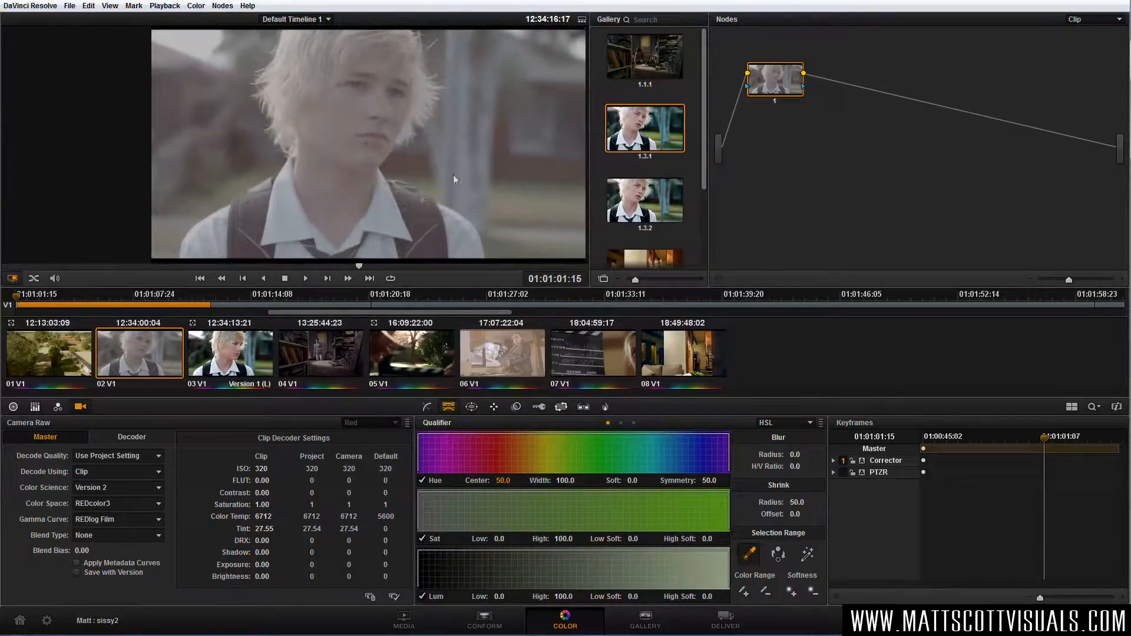
Open the video scopes and show only the Waveform in a 1 UP layout
{"action": "right_click", "coordinate": [461, 168]}
{"action": "left_click", "coordinate": [504, 303]}
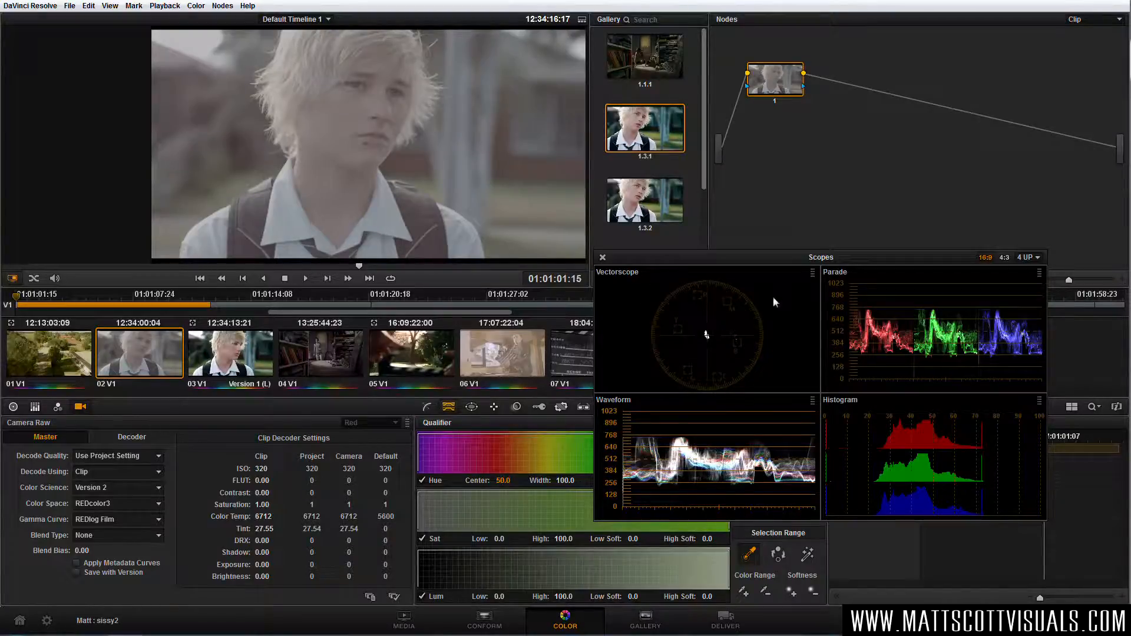
{"action": "left_click", "coordinate": [813, 273]}
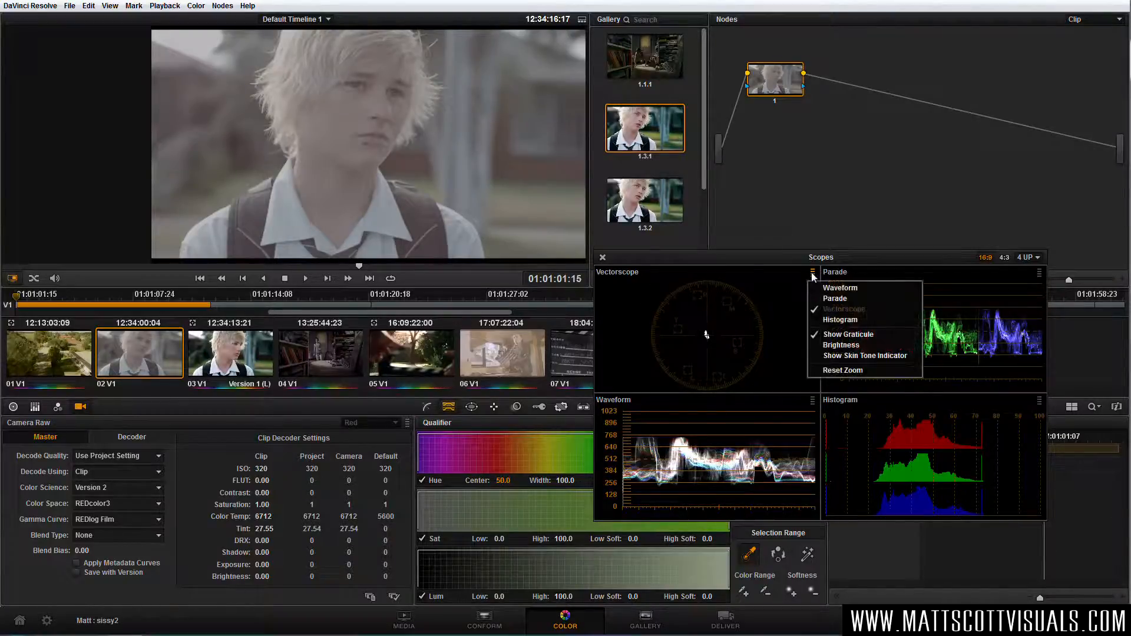
{"action": "left_click", "coordinate": [843, 288]}
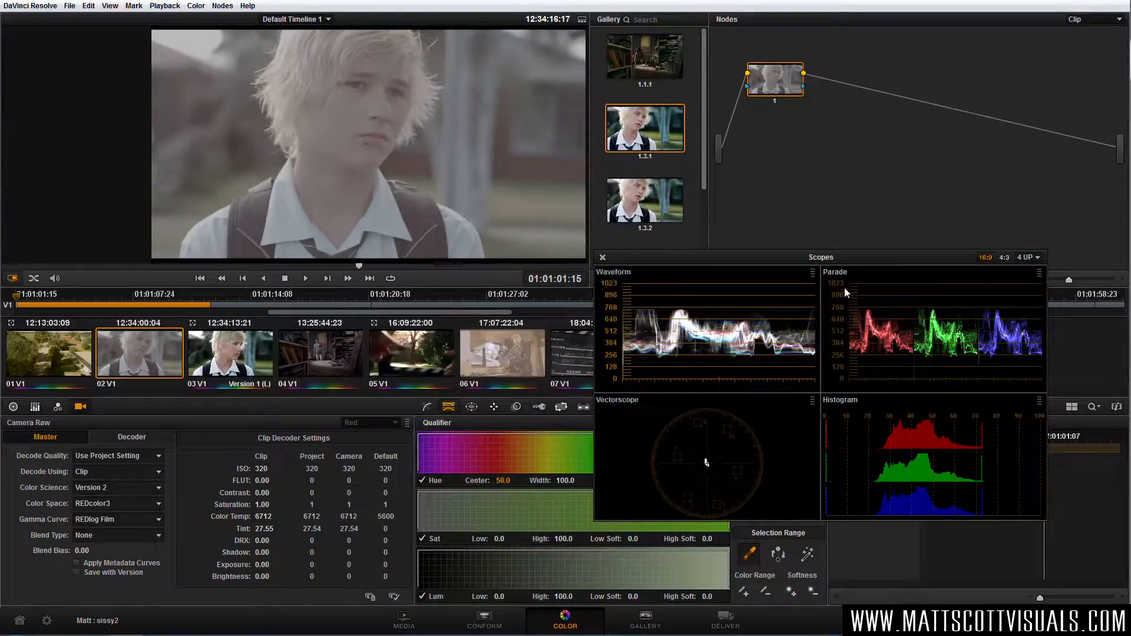
{"action": "left_click", "coordinate": [1029, 258]}
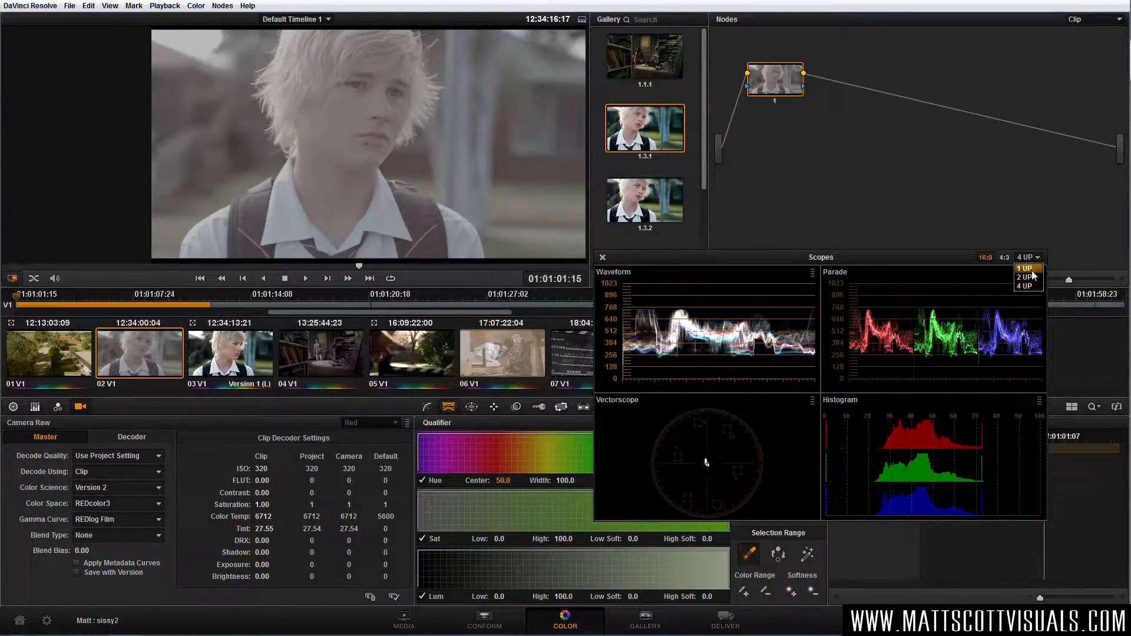
{"action": "left_click", "coordinate": [1030, 269]}
Enlarge the scopes window and reposition it so the whole waveform is in view
{"action": "left_click_drag", "start_coordinate": [917, 259], "coordinate": [917, 237]}
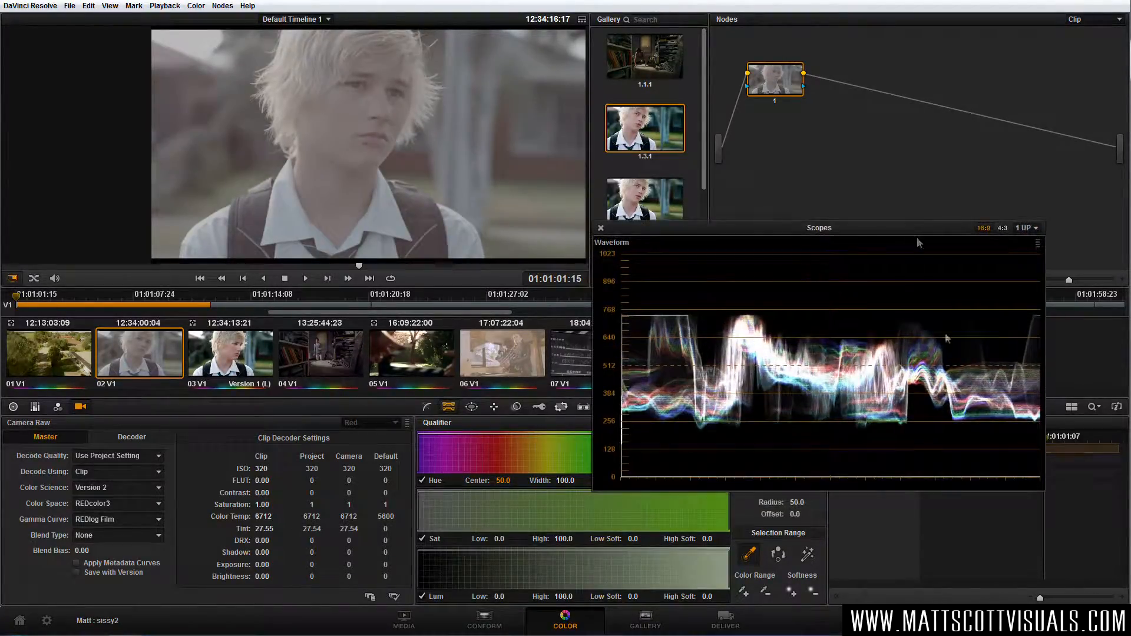
{"action": "left_click_drag", "start_coordinate": [1043, 489], "coordinate": [1104, 549]}
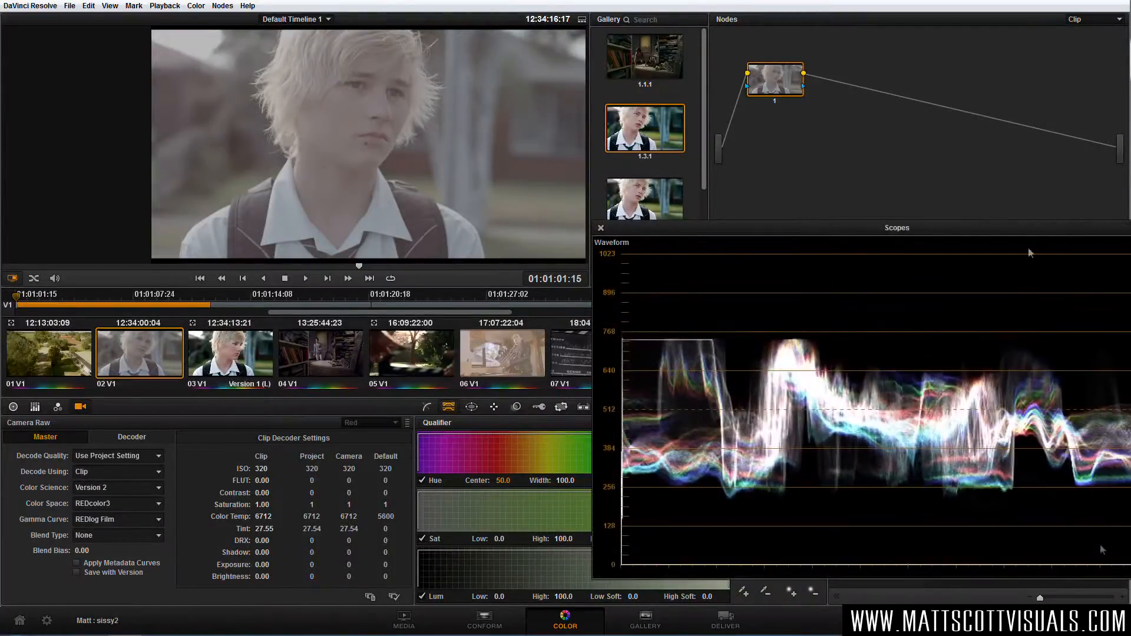
{"action": "left_click_drag", "start_coordinate": [999, 228], "coordinate": [911, 158]}
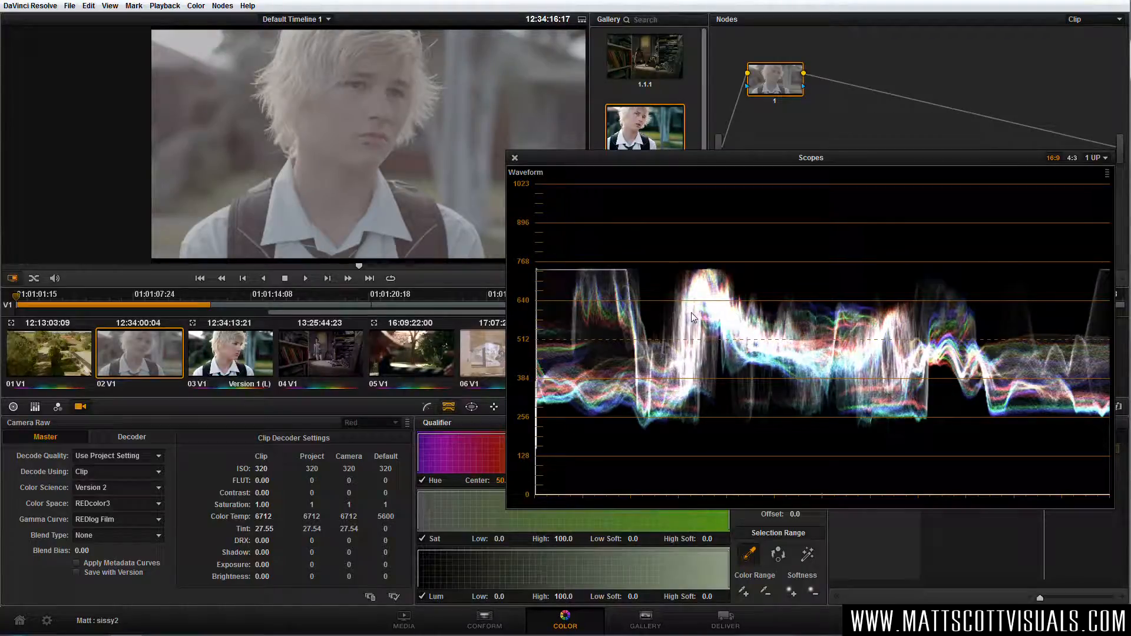
Try out the Lift, Gamma and Gain color balance controls and the Lift master wheel, resetting each one
{"action": "left_click", "coordinate": [13, 407]}
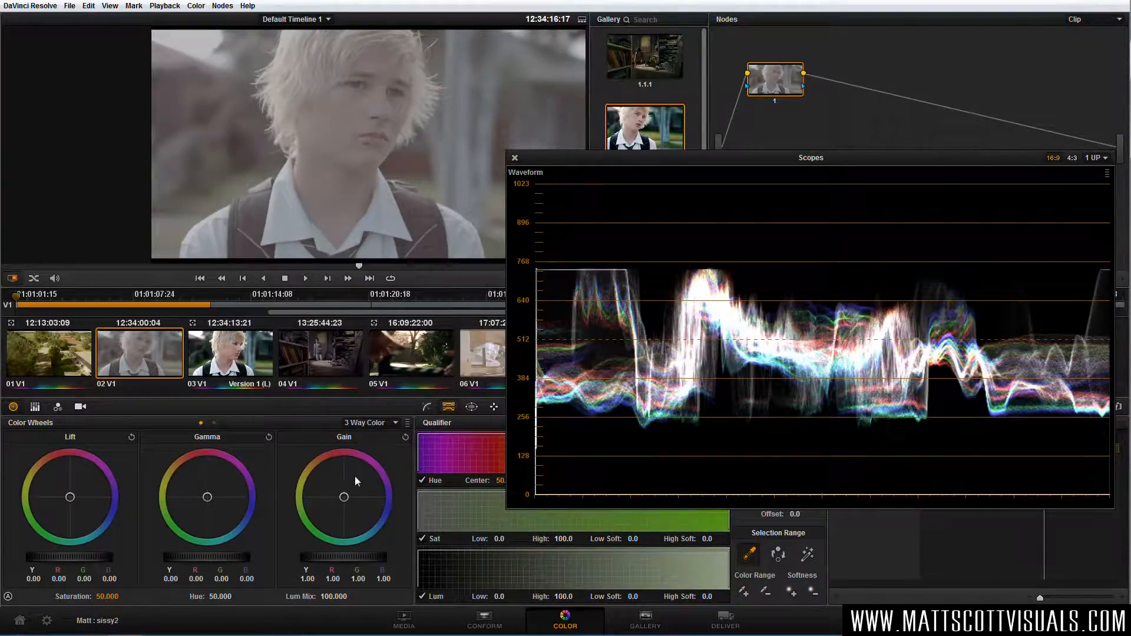
{"action": "left_click_drag", "start_coordinate": [69, 498], "coordinate": [104, 479]}
{"action": "left_click", "coordinate": [131, 437]}
{"action": "left_click_drag", "start_coordinate": [43, 515], "coordinate": [46, 519]}
{"action": "left_click", "coordinate": [131, 438]}
{"action": "left_click_drag", "start_coordinate": [208, 498], "coordinate": [282, 450]}
{"action": "left_click", "coordinate": [269, 437]}
{"action": "left_click_drag", "start_coordinate": [344, 498], "coordinate": [328, 470]}
{"action": "left_click", "coordinate": [406, 438]}
{"action": "mouse_move", "coordinate": [122, 561]}
{"action": "left_mouse_down"}
{"action": "mouse_move", "coordinate": [146, 561]}
{"action": "mouse_move", "coordinate": [19, 557]}
{"action": "mouse_move", "coordinate": [102, 566]}
{"action": "left_mouse_up"}
{"action": "left_click", "coordinate": [131, 438]}
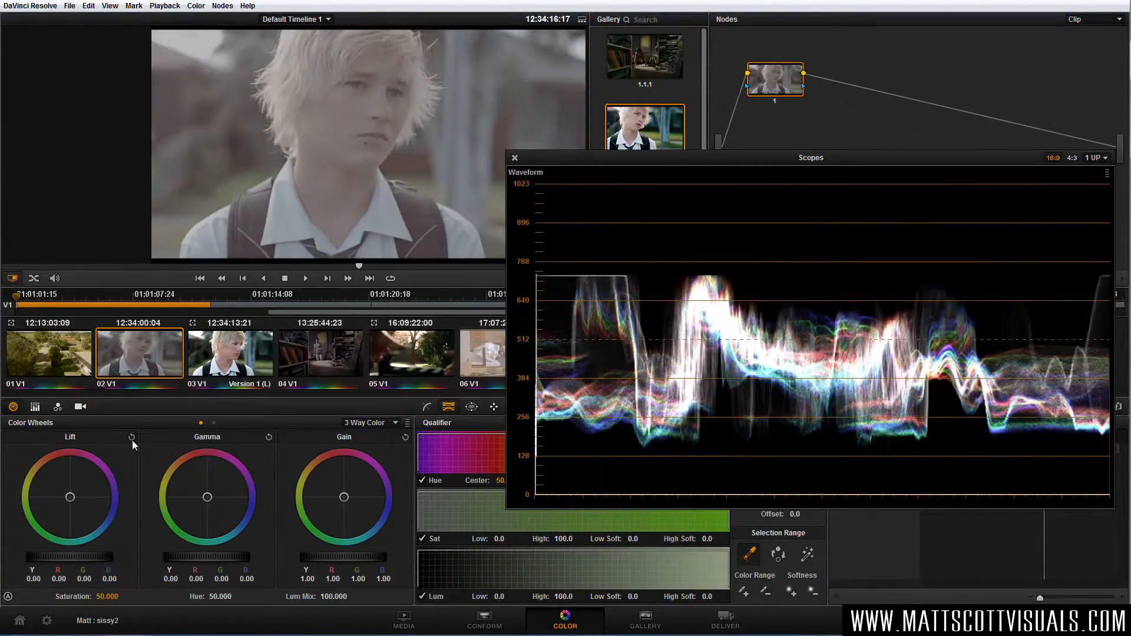
Lower the master Lift to -0.14 on all channels and move the scopes window further down
{"action": "left_click_drag", "start_coordinate": [104, 556], "coordinate": [20, 560]}
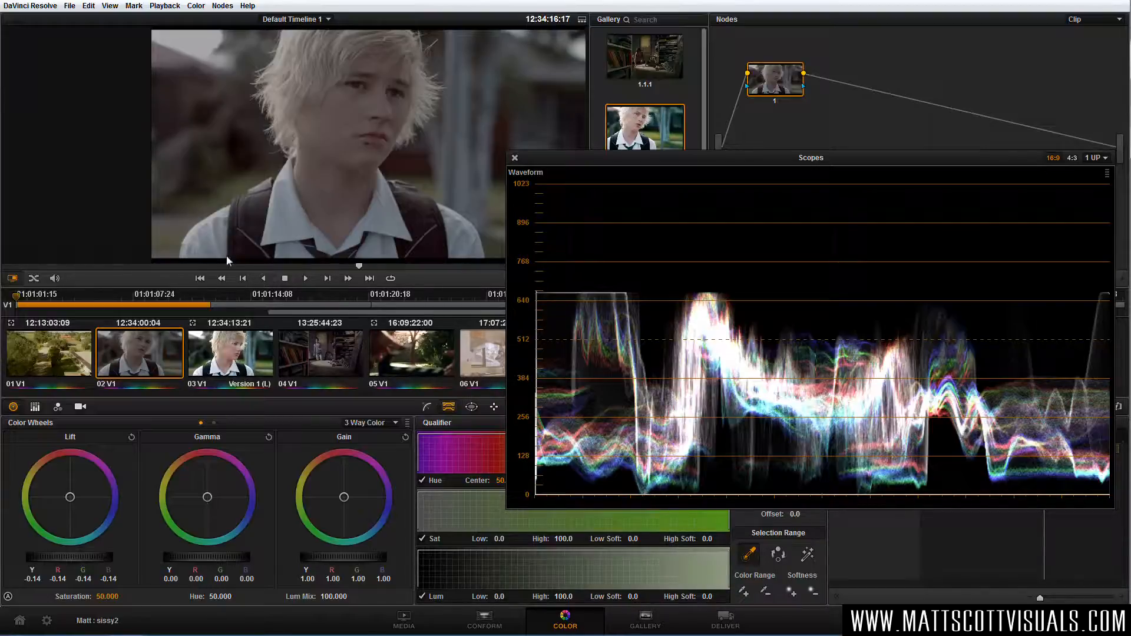
{"action": "left_click_drag", "start_coordinate": [648, 158], "coordinate": [653, 217]}
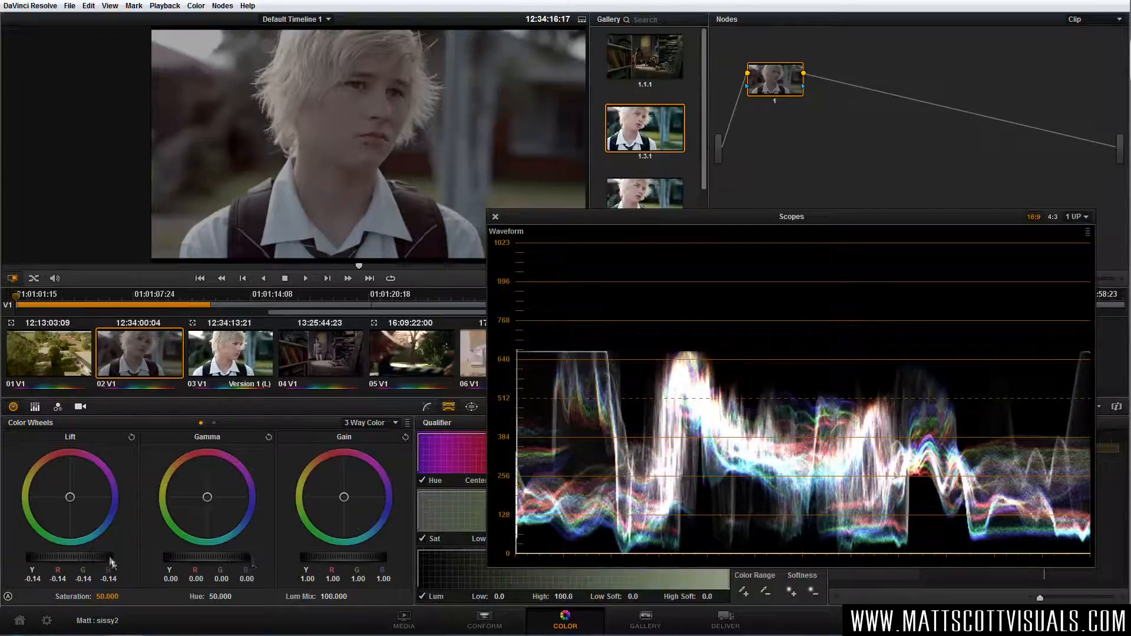
Shift the Lift color balance away from red to -0.17 red, -0.14 green and -0.15 blue, and reposition the scopes window clear of the wheels
{"action": "mouse_move", "coordinate": [74, 559]}
{"action": "left_mouse_down"}
{"action": "mouse_move", "coordinate": [98, 558]}
{"action": "mouse_move", "coordinate": [61, 563]}
{"action": "left_mouse_up"}
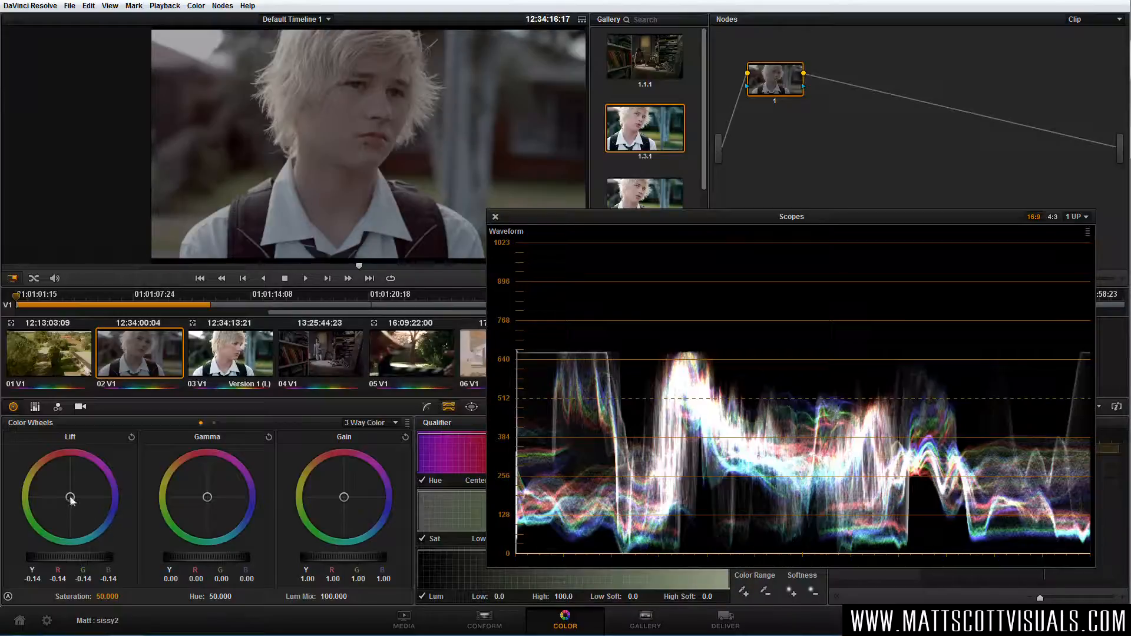
{"action": "mouse_move", "coordinate": [71, 501]}
{"action": "left_mouse_down"}
{"action": "mouse_move", "coordinate": [87, 506]}
{"action": "mouse_move", "coordinate": [61, 502]}
{"action": "mouse_move", "coordinate": [77, 507]}
{"action": "mouse_move", "coordinate": [69, 519]}
{"action": "left_mouse_up"}
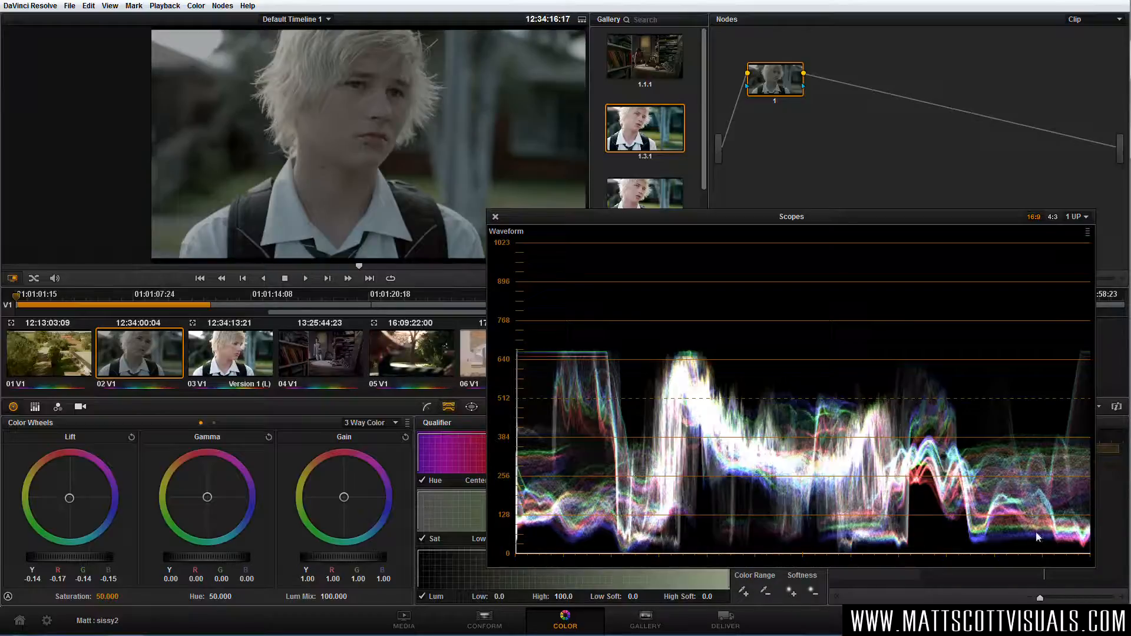
{"action": "left_click_drag", "start_coordinate": [645, 218], "coordinate": [530, 268]}
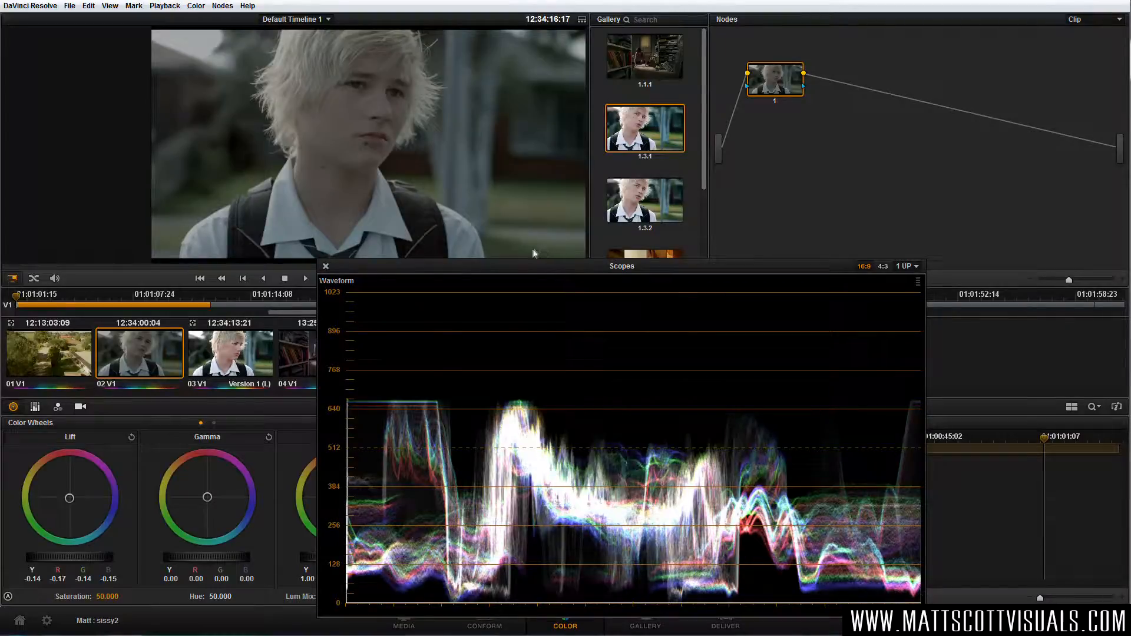
{"action": "left_click_drag", "start_coordinate": [536, 266], "coordinate": [635, 262]}
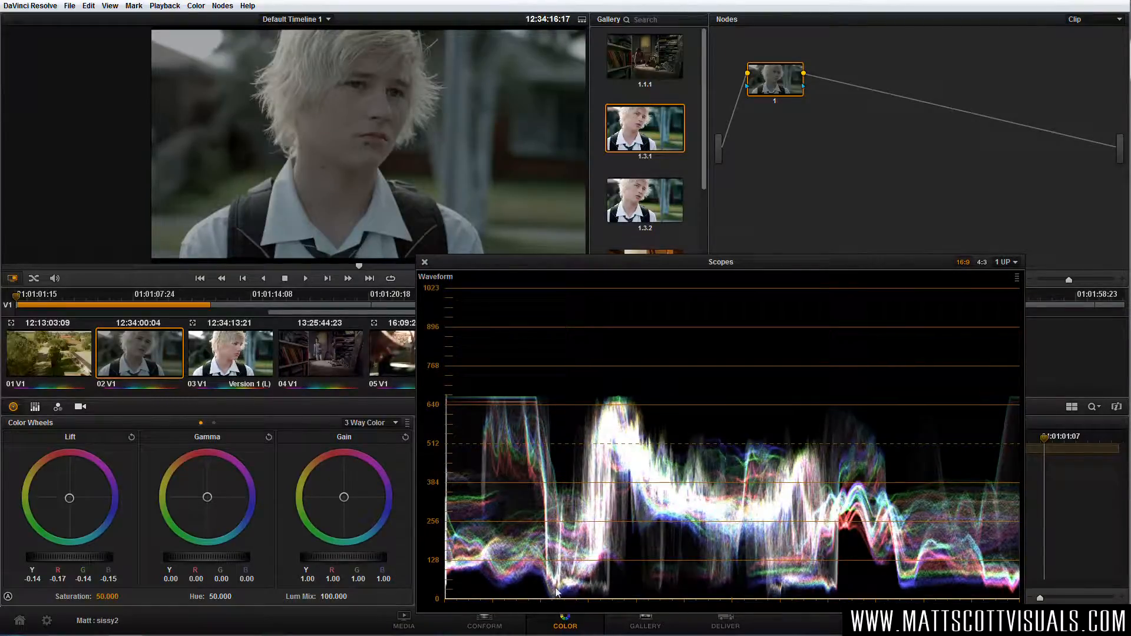
{"action": "left_click_drag", "start_coordinate": [612, 262], "coordinate": [683, 186]}
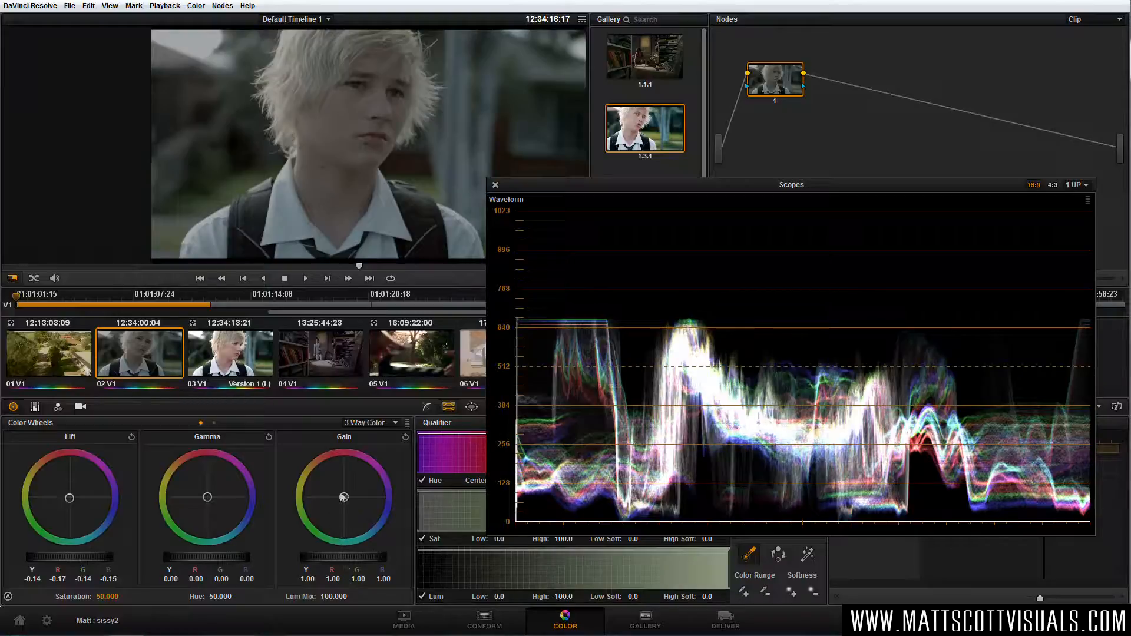
Raise the master Gain and balance the highlights to 1.37 luma, 1.38 red, 1.37 green and 1.37 blue
{"action": "mouse_move", "coordinate": [345, 499]}
{"action": "left_mouse_down"}
{"action": "mouse_move", "coordinate": [337, 506]}
{"action": "mouse_move", "coordinate": [347, 498]}
{"action": "left_mouse_up"}
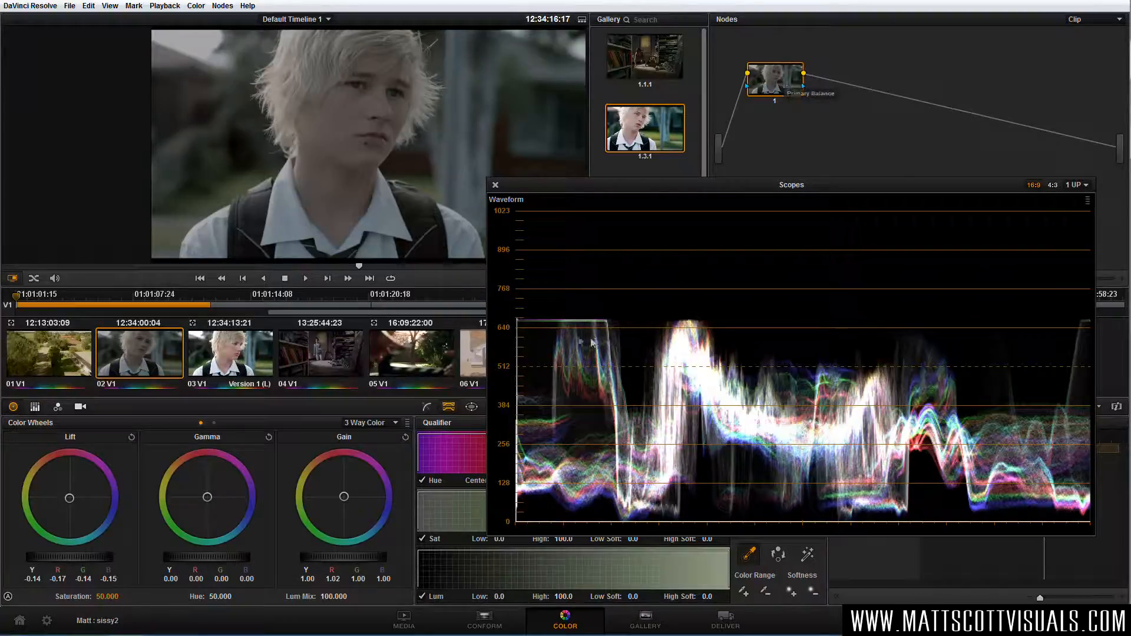
{"action": "left_click_drag", "start_coordinate": [335, 560], "coordinate": [515, 568]}
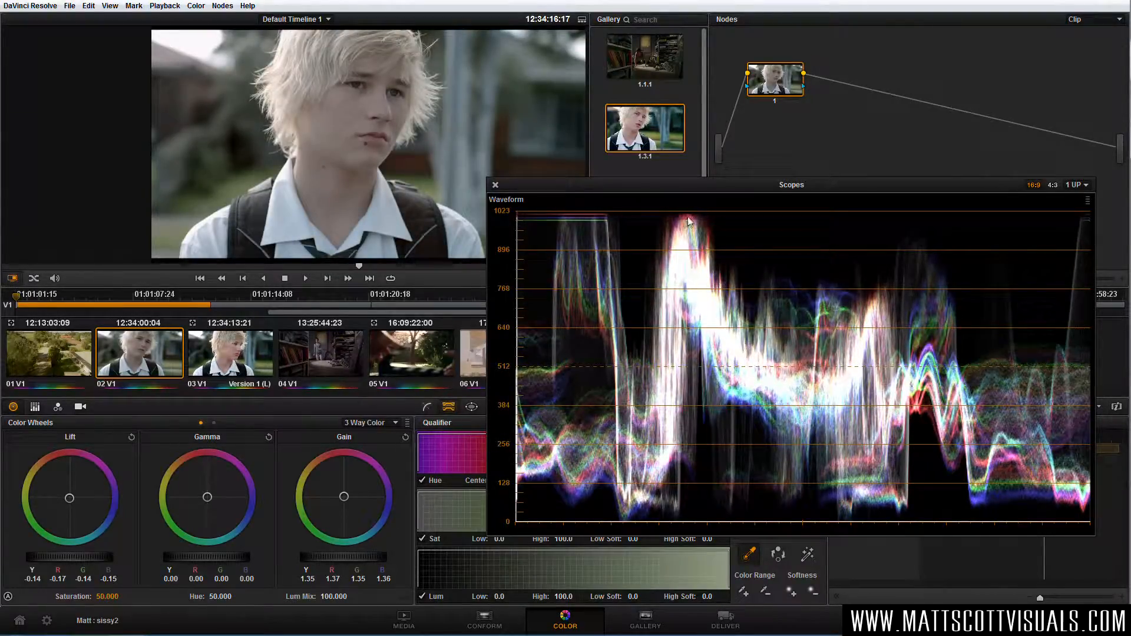
{"action": "left_click_drag", "start_coordinate": [344, 496], "coordinate": [345, 500]}
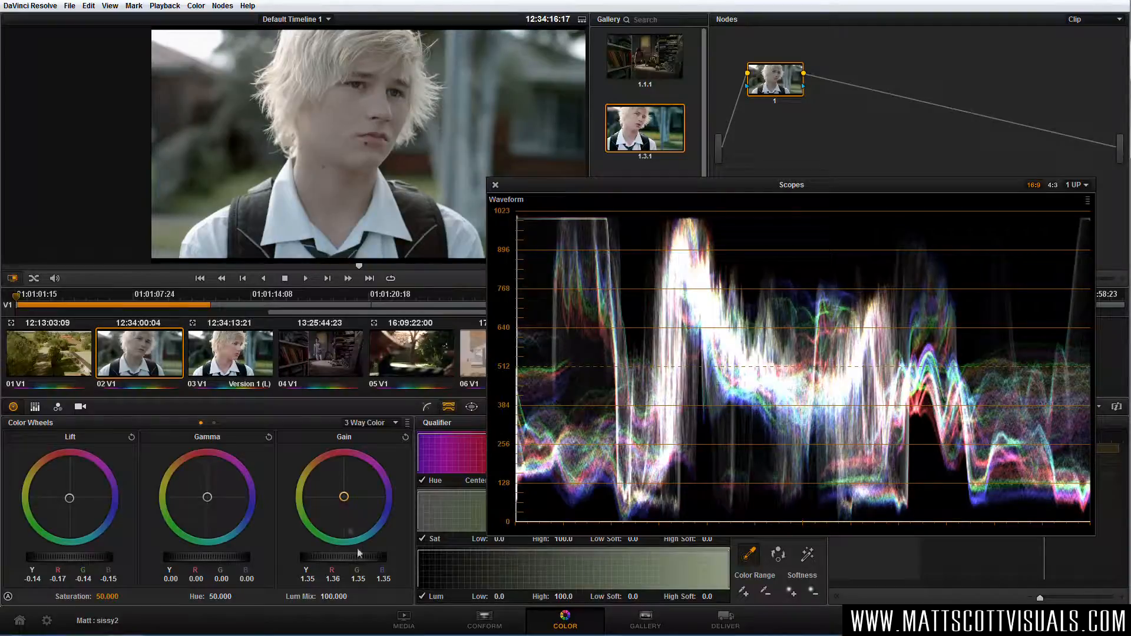
{"action": "left_click_drag", "start_coordinate": [353, 556], "coordinate": [369, 555]}
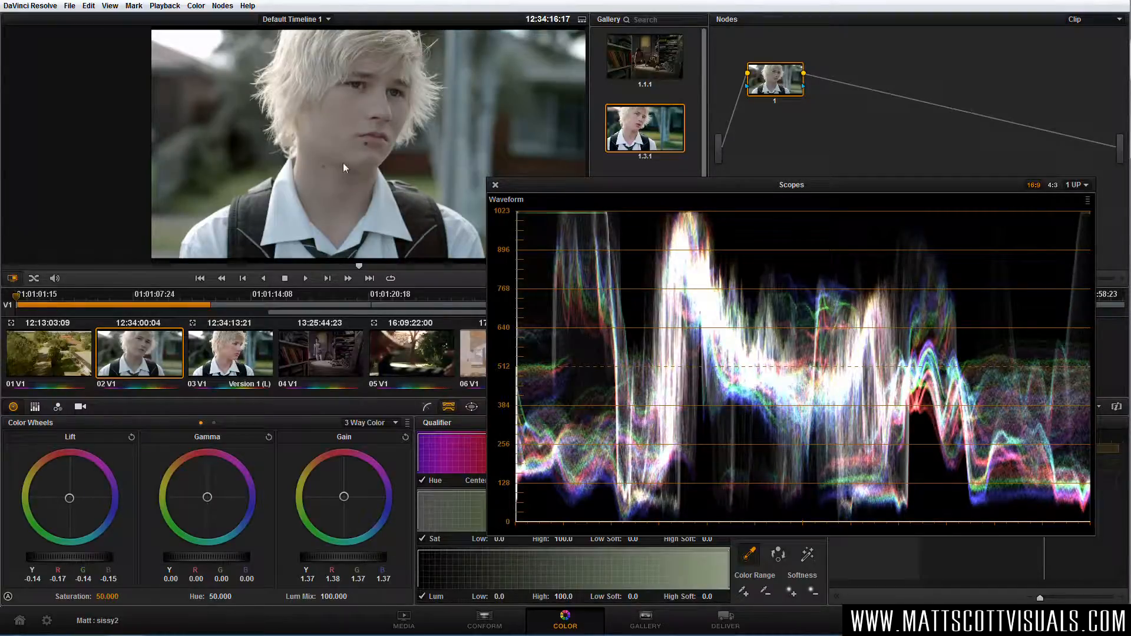
Nudge the Gamma balance to 0.01 red, -0.00 green and 0.01 blue, review the image full screen, and close the scopes
{"action": "left_click_drag", "start_coordinate": [604, 186], "coordinate": [592, 200]}
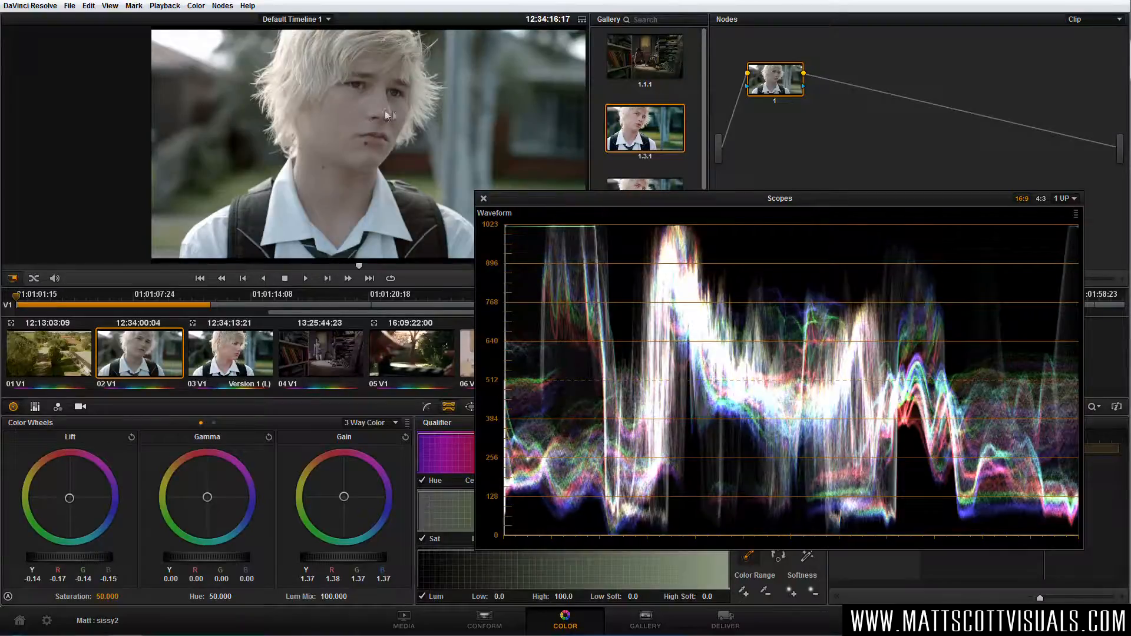
{"action": "left_click_drag", "start_coordinate": [511, 197], "coordinate": [552, 220]}
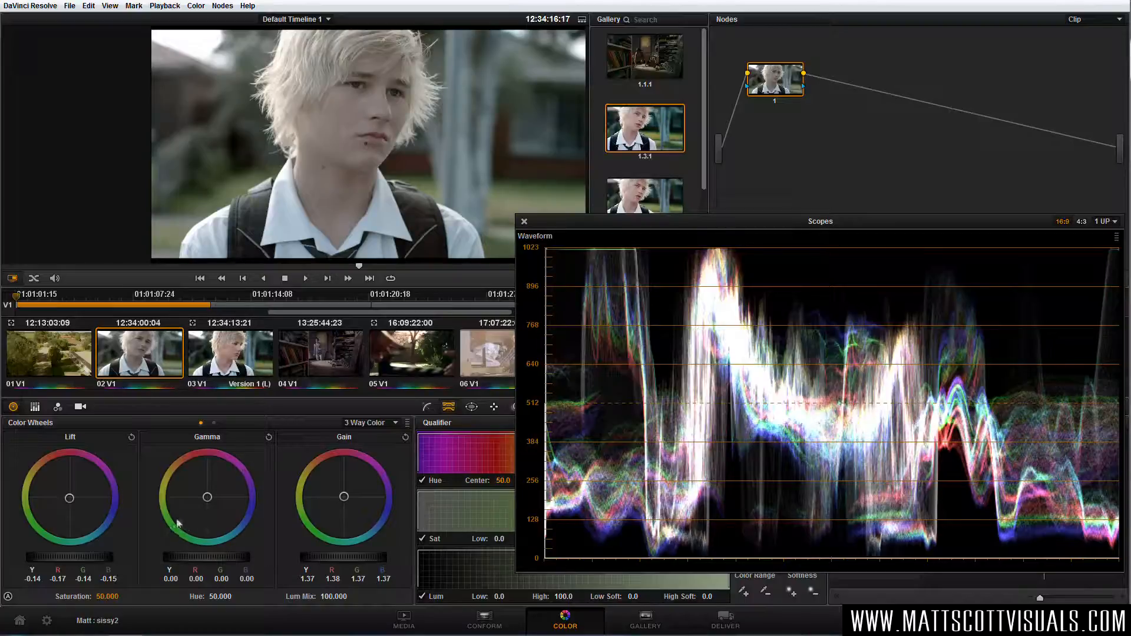
{"action": "left_click_drag", "start_coordinate": [209, 500], "coordinate": [218, 484]}
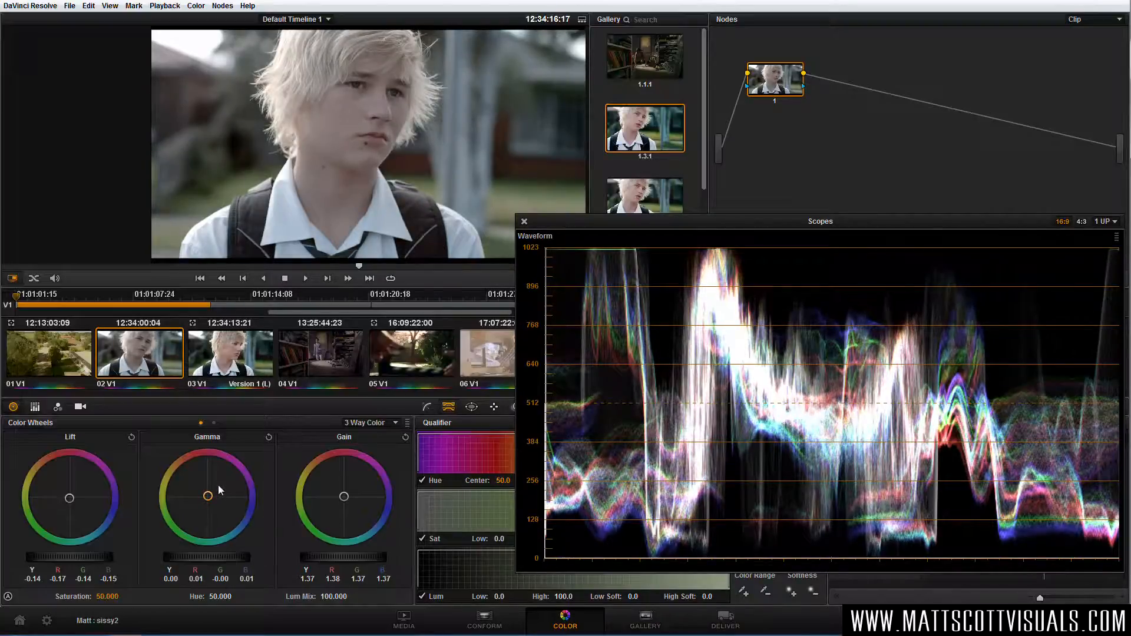
{"action": "left_click_drag", "start_coordinate": [223, 489], "coordinate": [219, 487]}
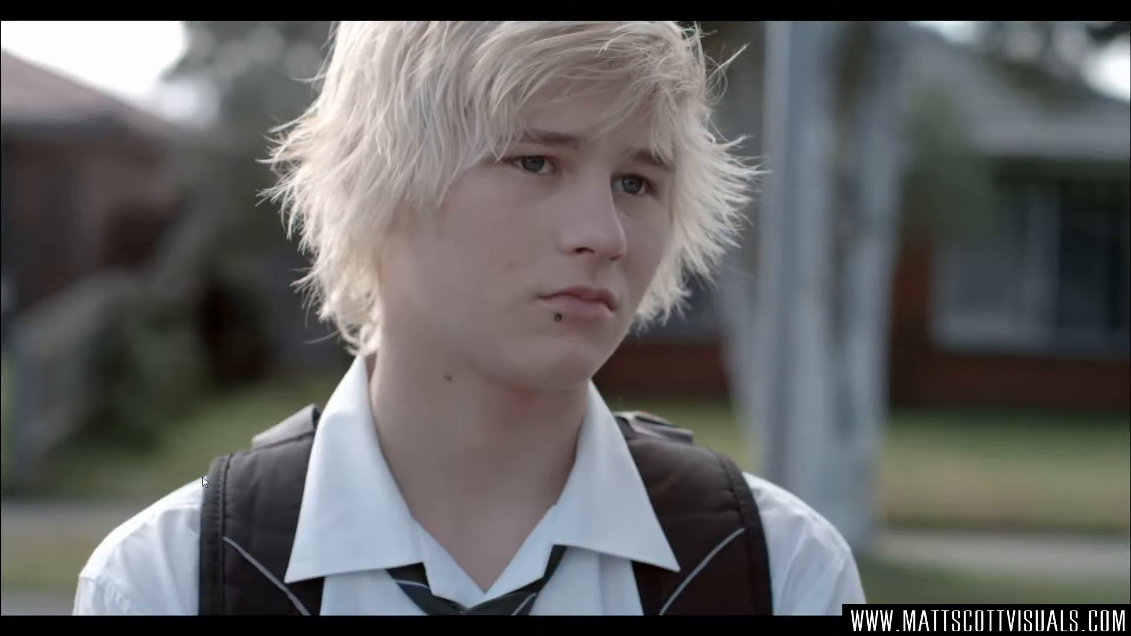
{"action": "key", "text": "Escape"}
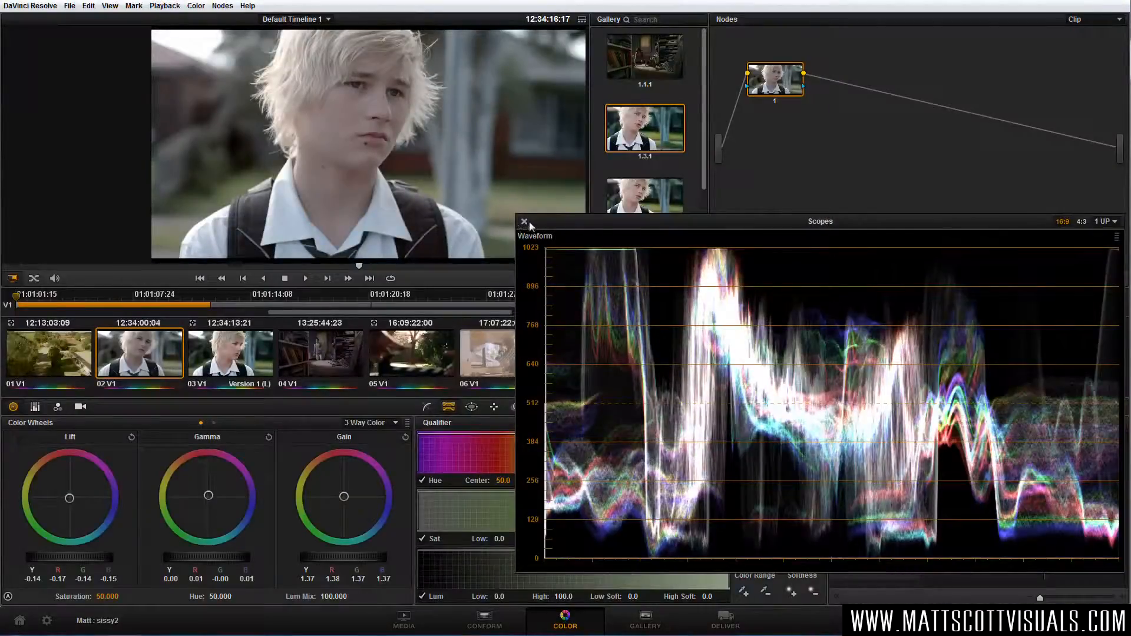
{"action": "left_click", "coordinate": [524, 222]}
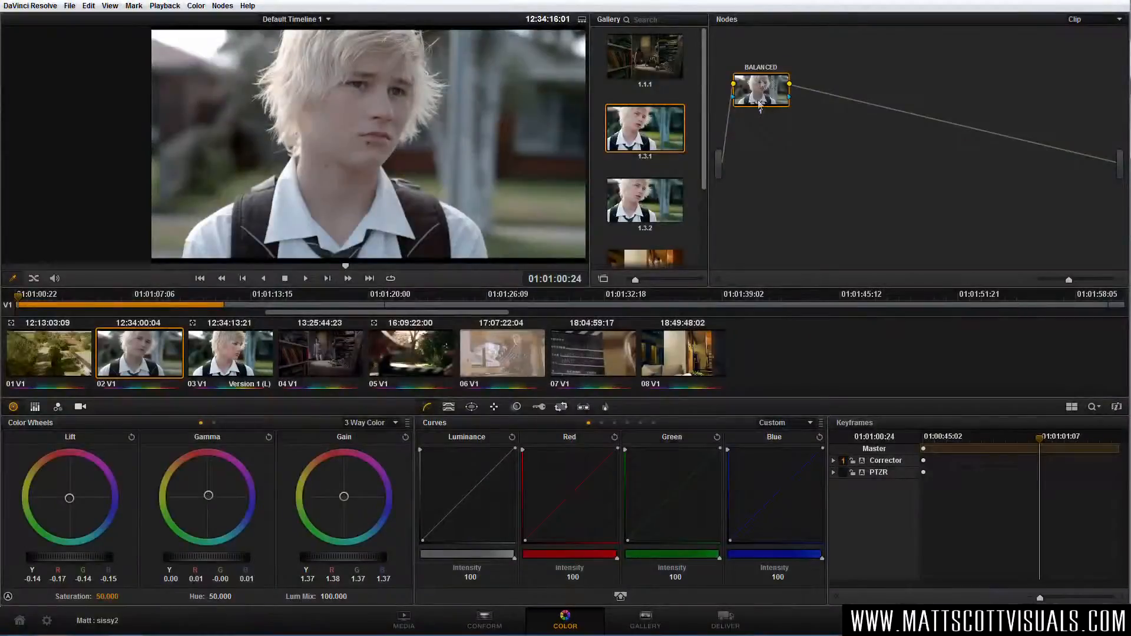
Add a serial node after the BALANCED node and arrange the two nodes apart in the node graph
{"action": "mouse_move", "coordinate": [760, 106]}
{"action": "left_mouse_down"}
{"action": "mouse_move", "coordinate": [768, 133]}
{"action": "mouse_move", "coordinate": [765, 119]}
{"action": "left_mouse_up"}
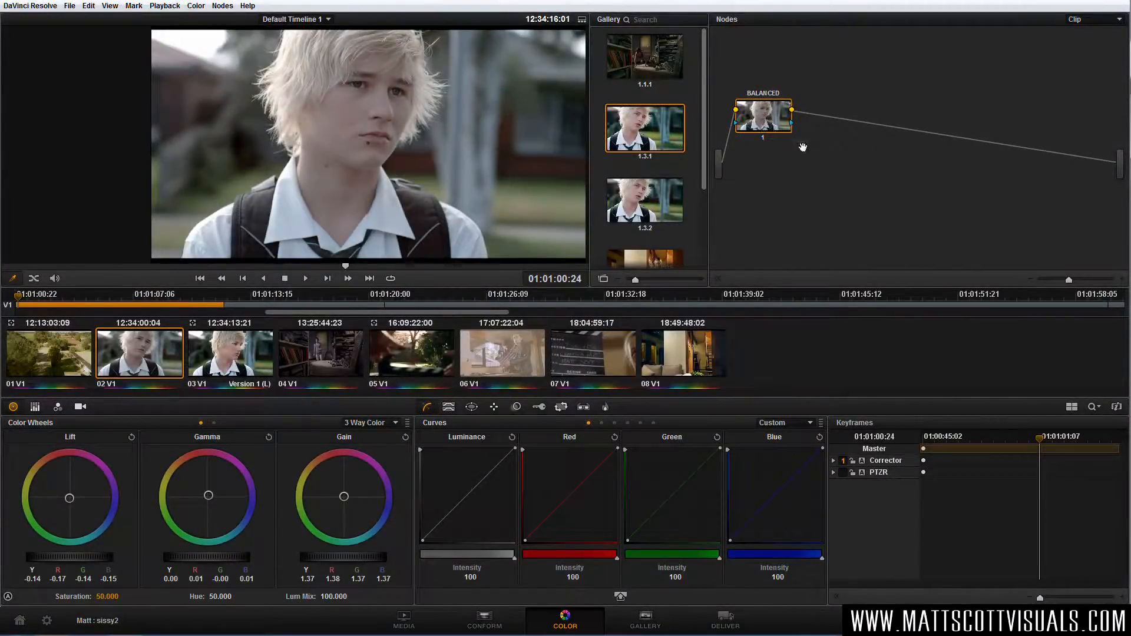
{"action": "key", "text": "alt+s"}
{"action": "left_click_drag", "start_coordinate": [766, 123], "coordinate": [761, 167]}
{"action": "left_click_drag", "start_coordinate": [841, 110], "coordinate": [865, 126]}
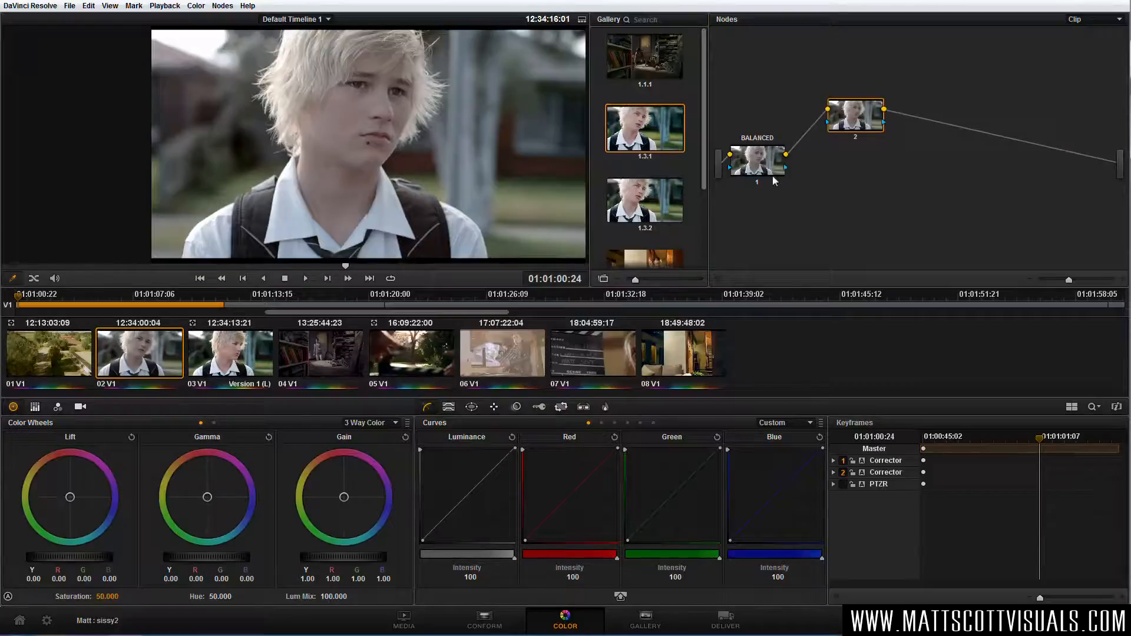
{"action": "mouse_move", "coordinate": [765, 167]}
{"action": "left_mouse_down"}
{"action": "mouse_move", "coordinate": [766, 155]}
{"action": "mouse_move", "coordinate": [765, 170]}
{"action": "left_mouse_up"}
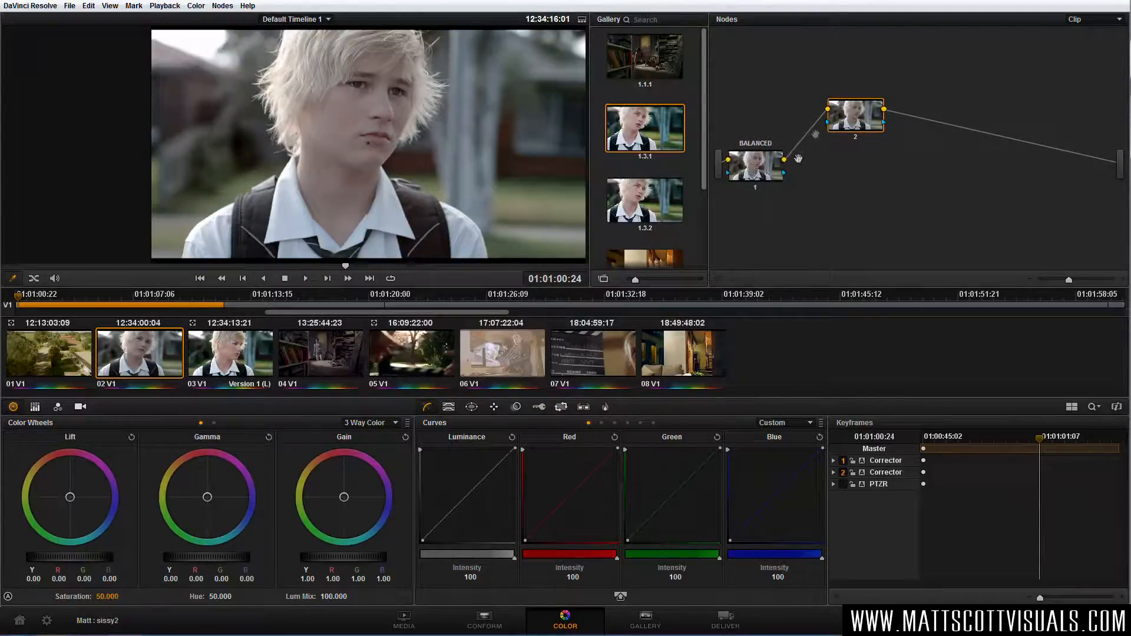
{"action": "left_click_drag", "start_coordinate": [873, 125], "coordinate": [869, 113]}
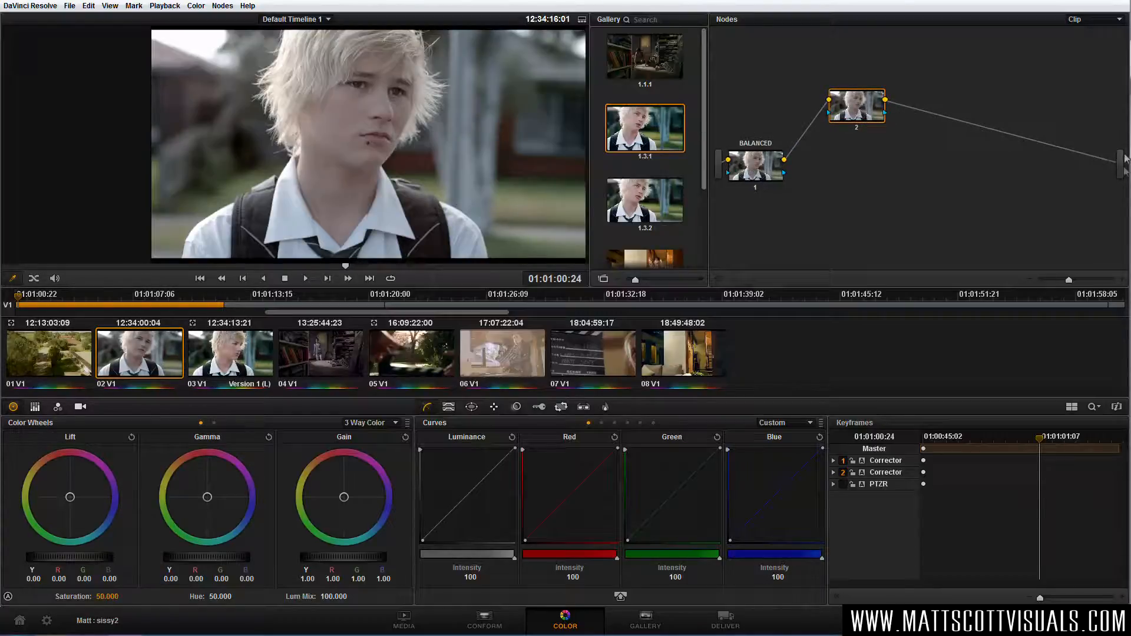
{"action": "left_click_drag", "start_coordinate": [864, 112], "coordinate": [826, 105]}
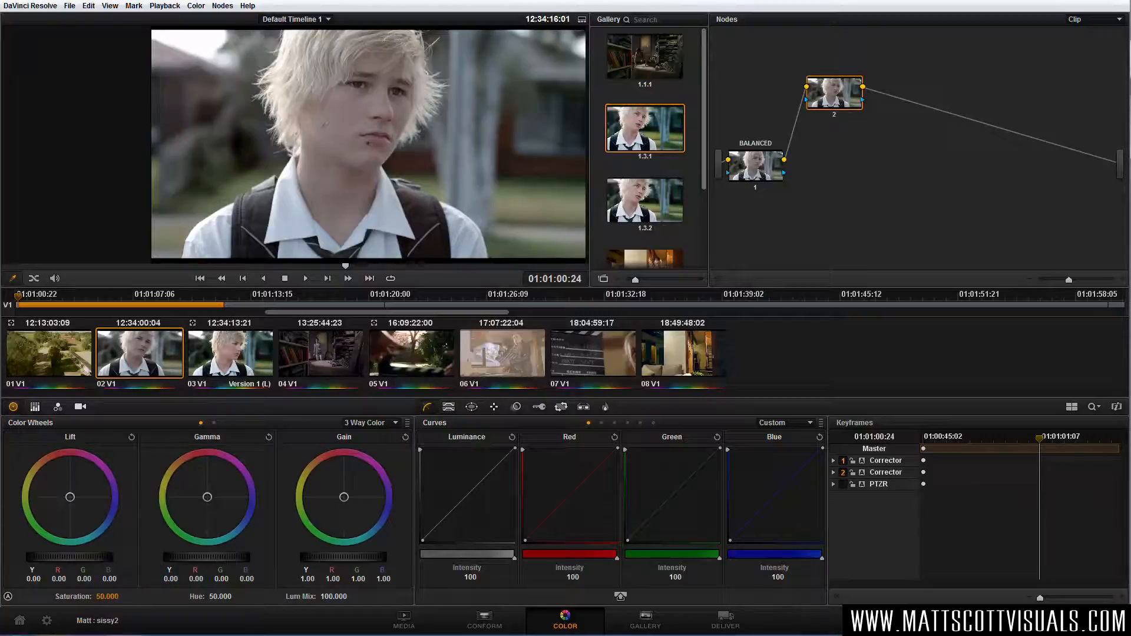
Try sampling the boy's skin with the HSL Qualifier on the BALANCED node with the selection highlighted, and reset the qualifier
{"action": "left_click", "coordinate": [756, 167]}
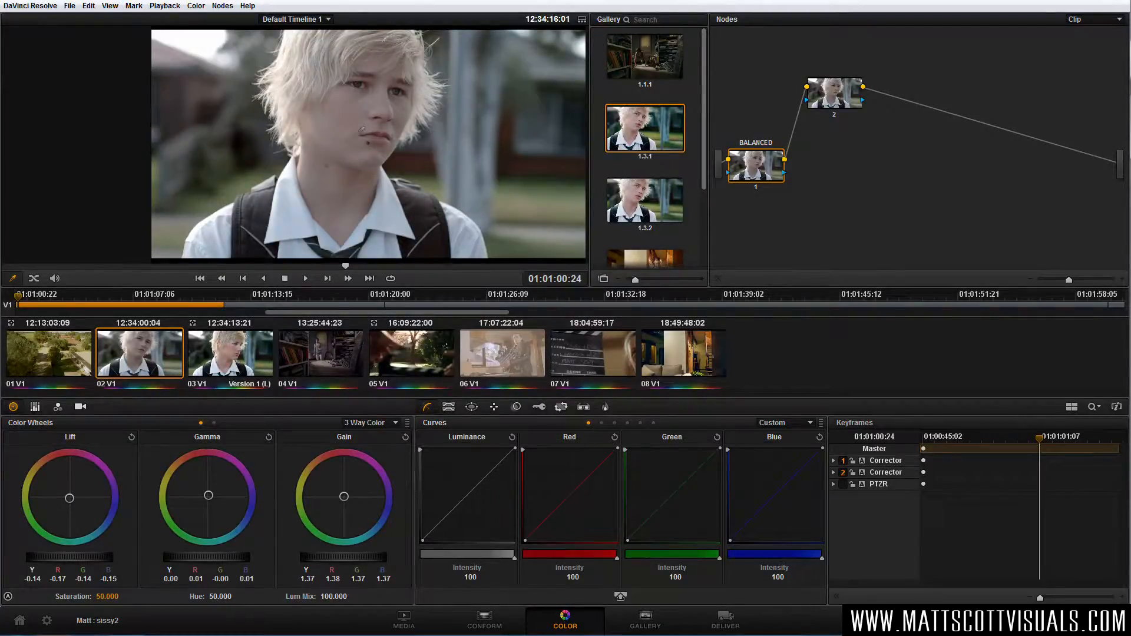
{"action": "left_click", "coordinate": [449, 407]}
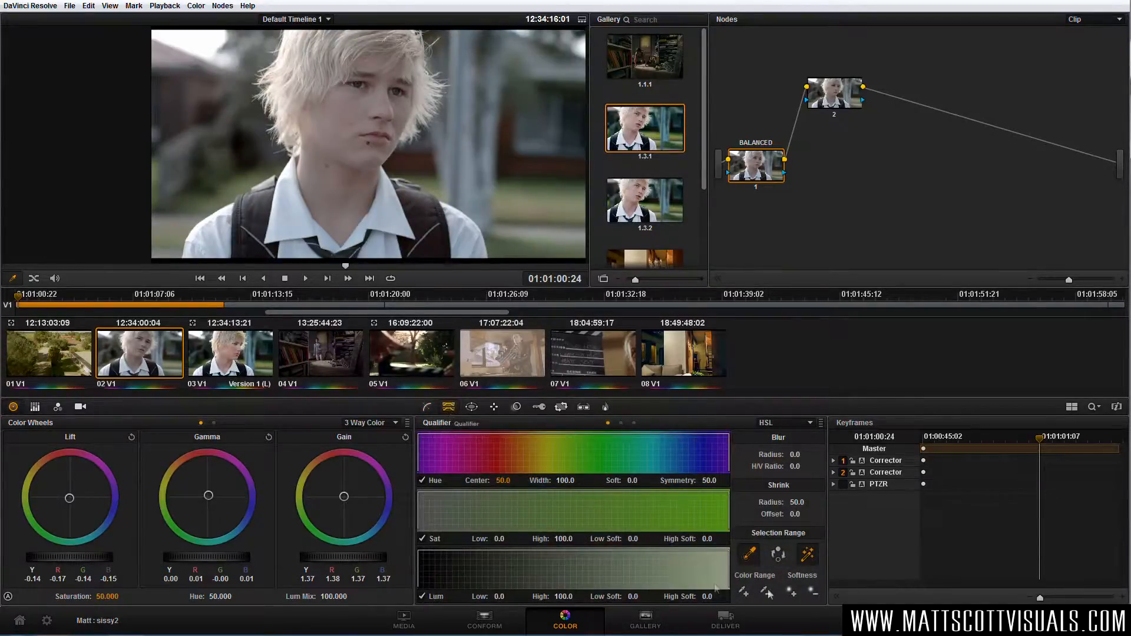
{"action": "left_click", "coordinate": [808, 556]}
{"action": "left_click", "coordinate": [360, 109]}
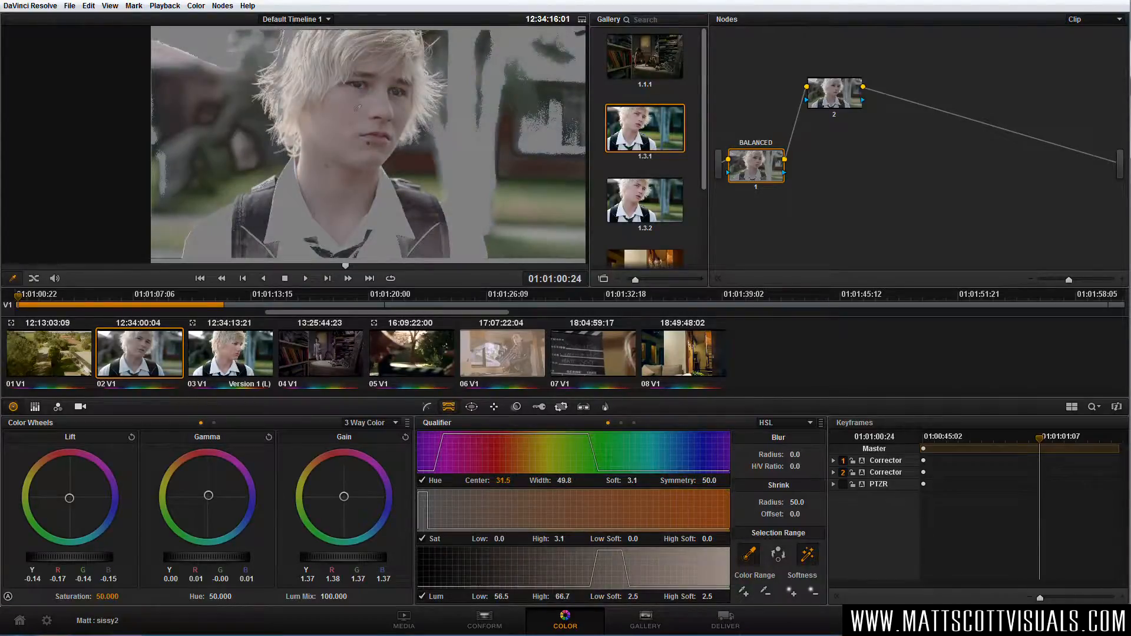
{"action": "middle_click", "coordinate": [558, 497]}
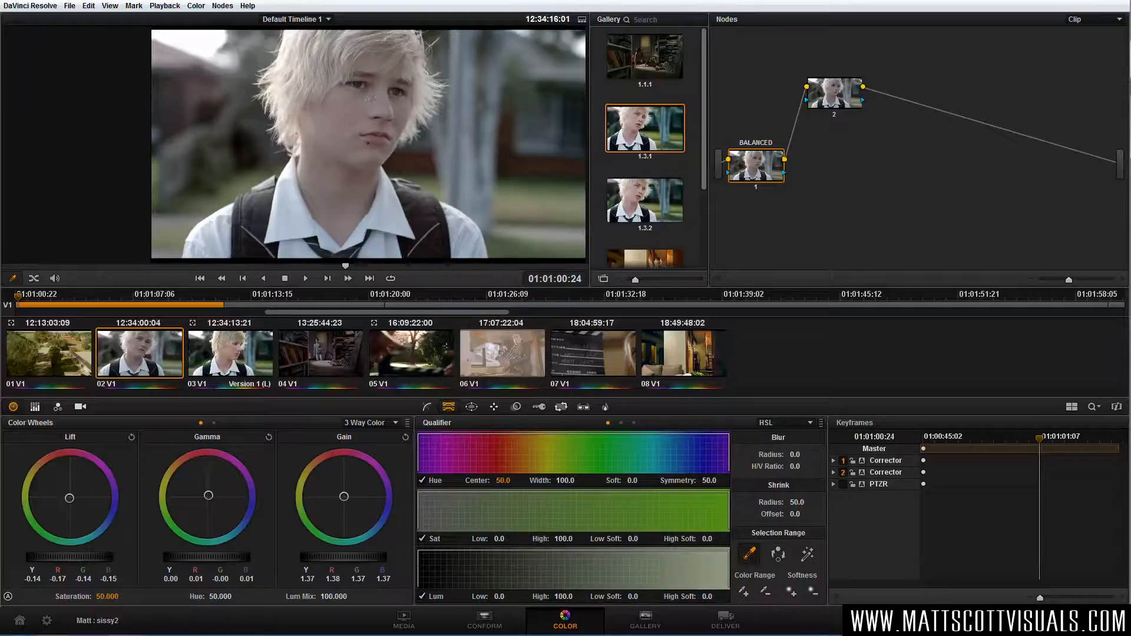
On node 2, limit the Qualifier's hue range to a width of 26.7 centered at 36.3
{"action": "left_click", "coordinate": [830, 105]}
{"action": "left_click_drag", "start_coordinate": [566, 480], "coordinate": [536, 482]}
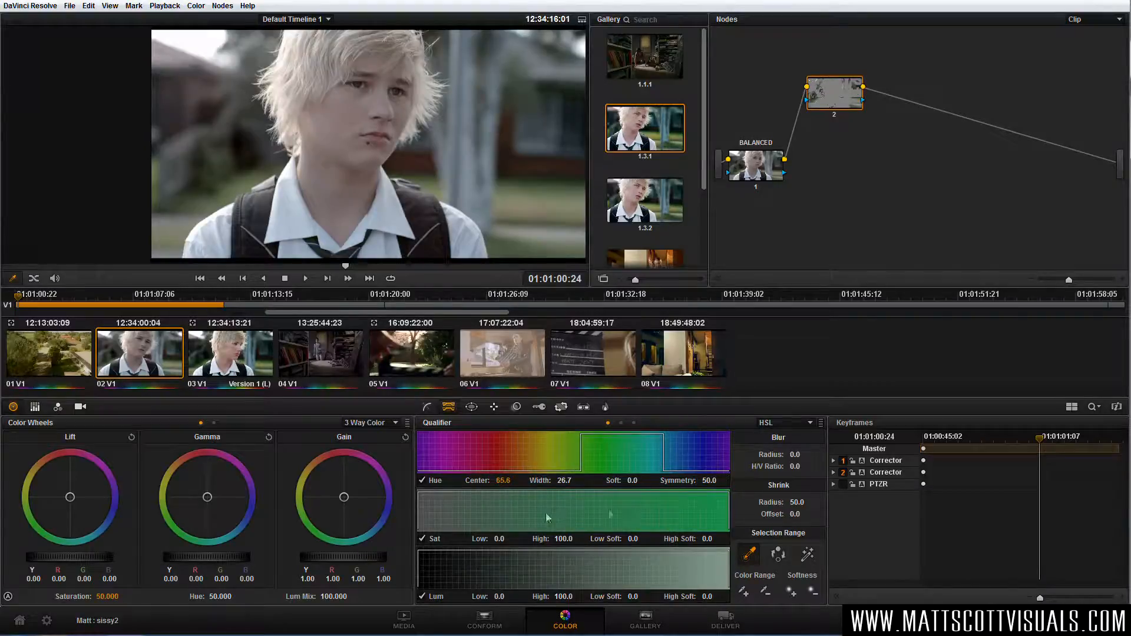
{"action": "left_click_drag", "start_coordinate": [502, 481], "coordinate": [511, 447]}
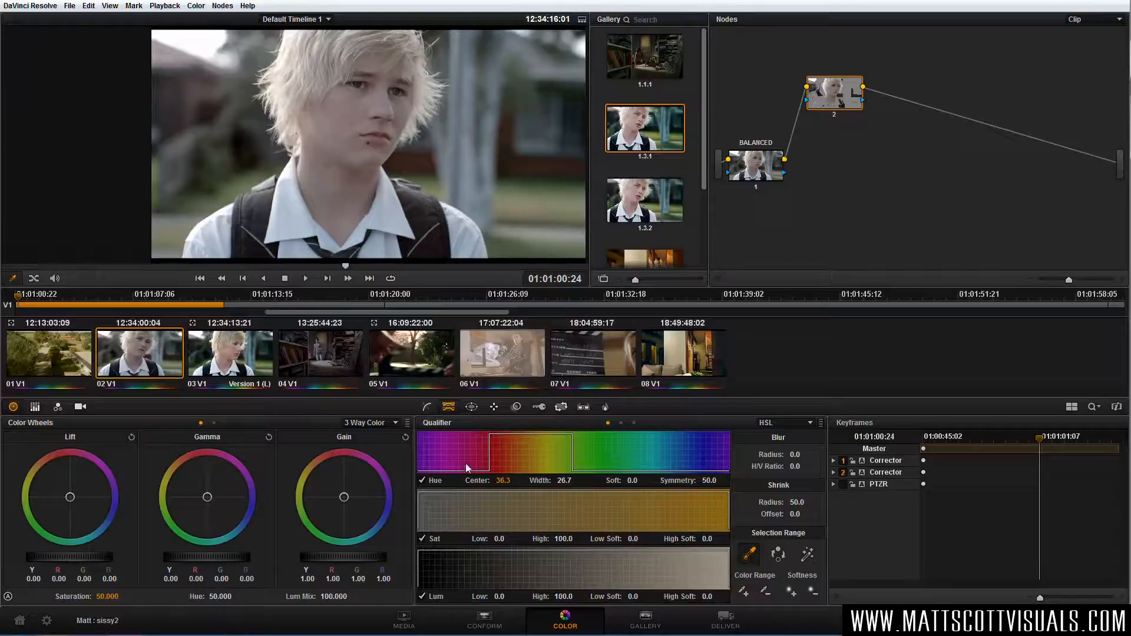
Restrict node 2's skin key to Sat High 26.8, Lum Low 52.3 and Lum High 64.0
{"action": "left_click_drag", "start_coordinate": [568, 538], "coordinate": [557, 539]}
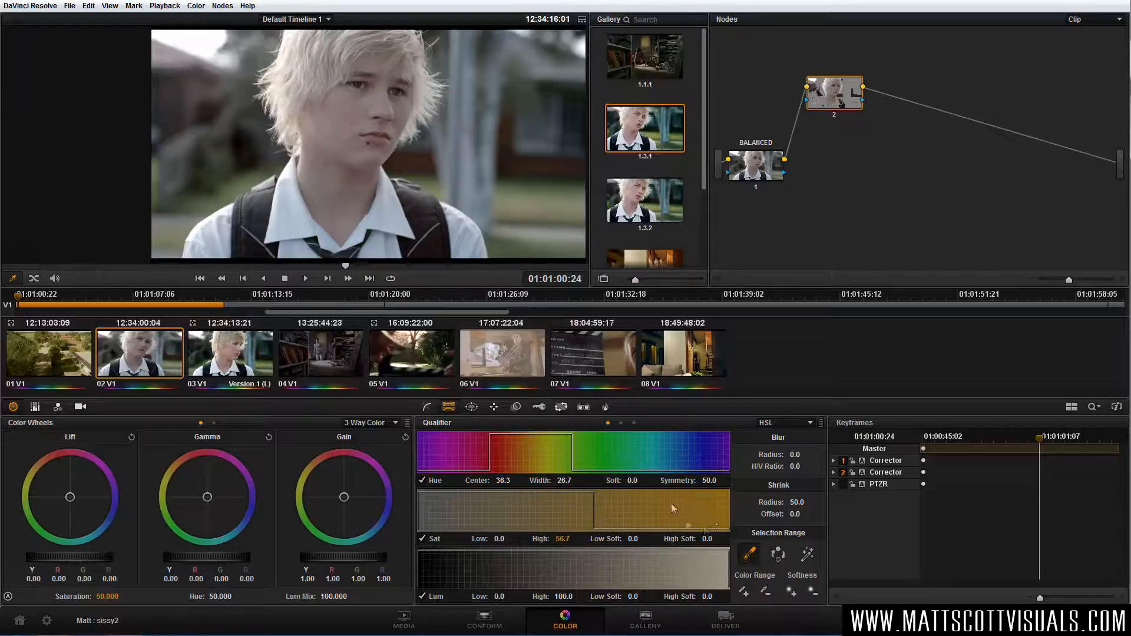
{"action": "left_click_drag", "start_coordinate": [561, 539], "coordinate": [548, 539]}
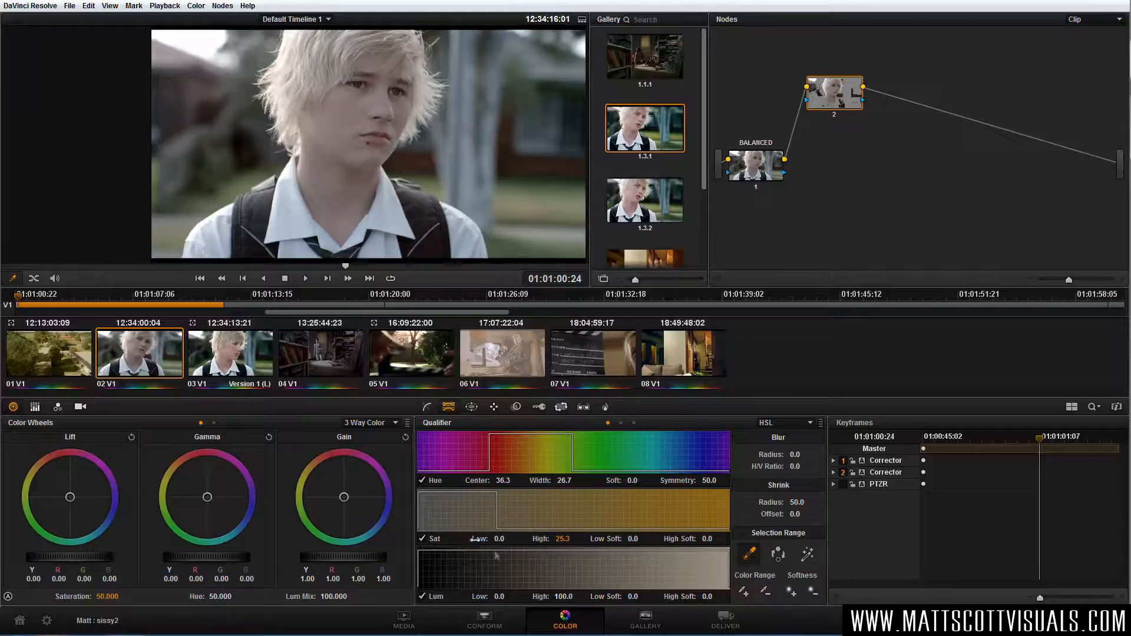
{"action": "left_click_drag", "start_coordinate": [546, 539], "coordinate": [549, 539]}
{"action": "left_click_drag", "start_coordinate": [499, 597], "coordinate": [566, 596]}
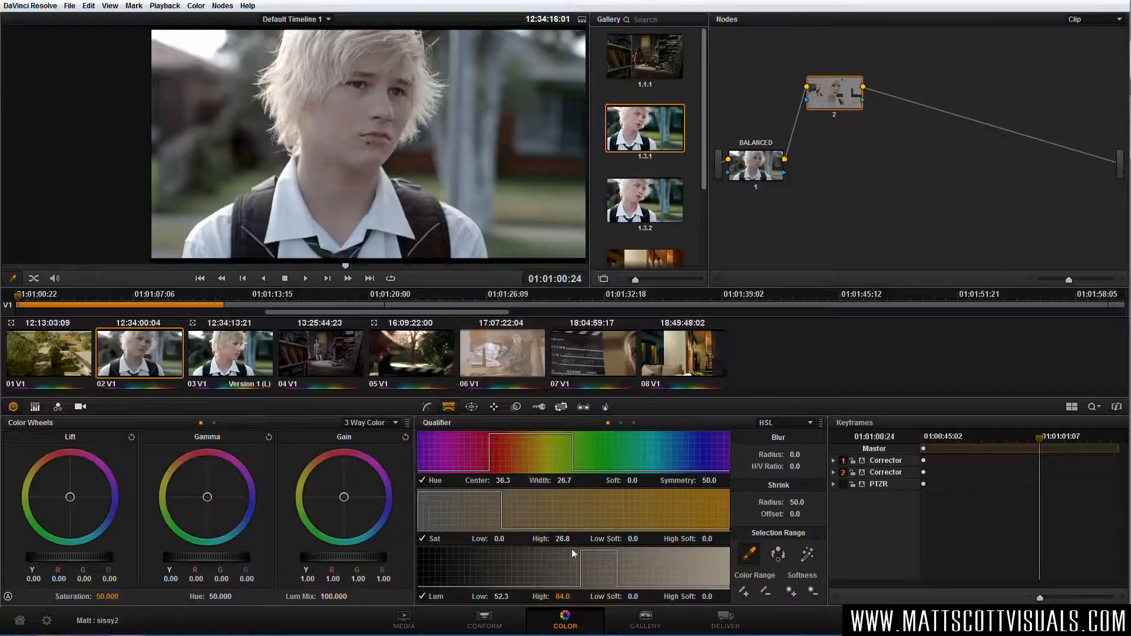
Highlight node 2's keyed area and refine the skin selection with Lum Low 58.1 and Hue Width 22.3
{"action": "left_click", "coordinate": [808, 556]}
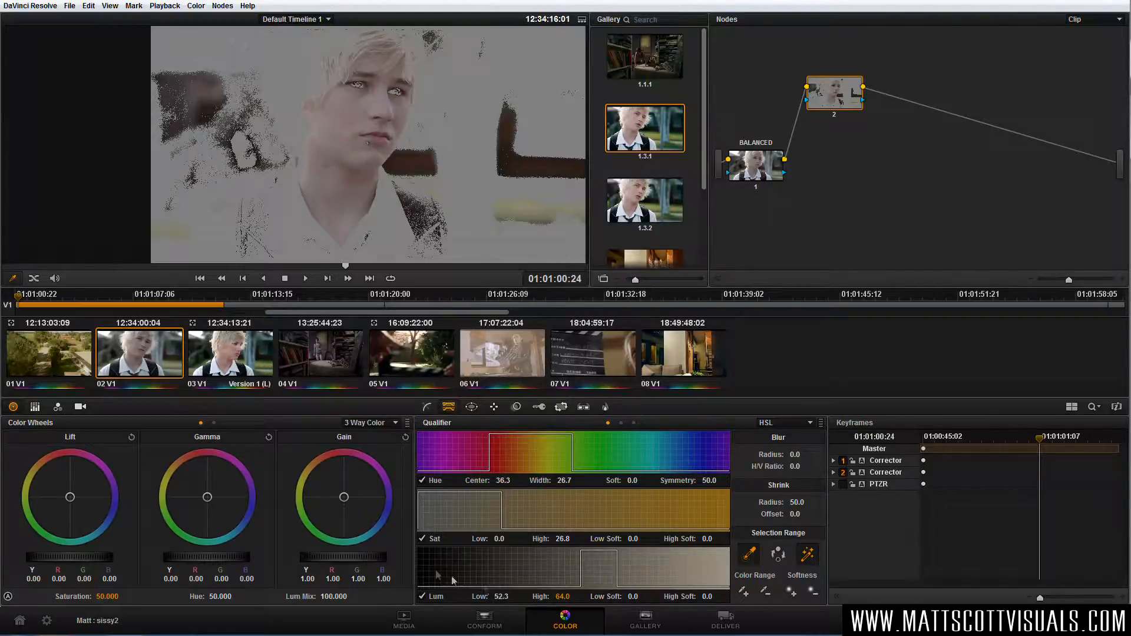
{"action": "left_click_drag", "start_coordinate": [502, 597], "coordinate": [527, 597]}
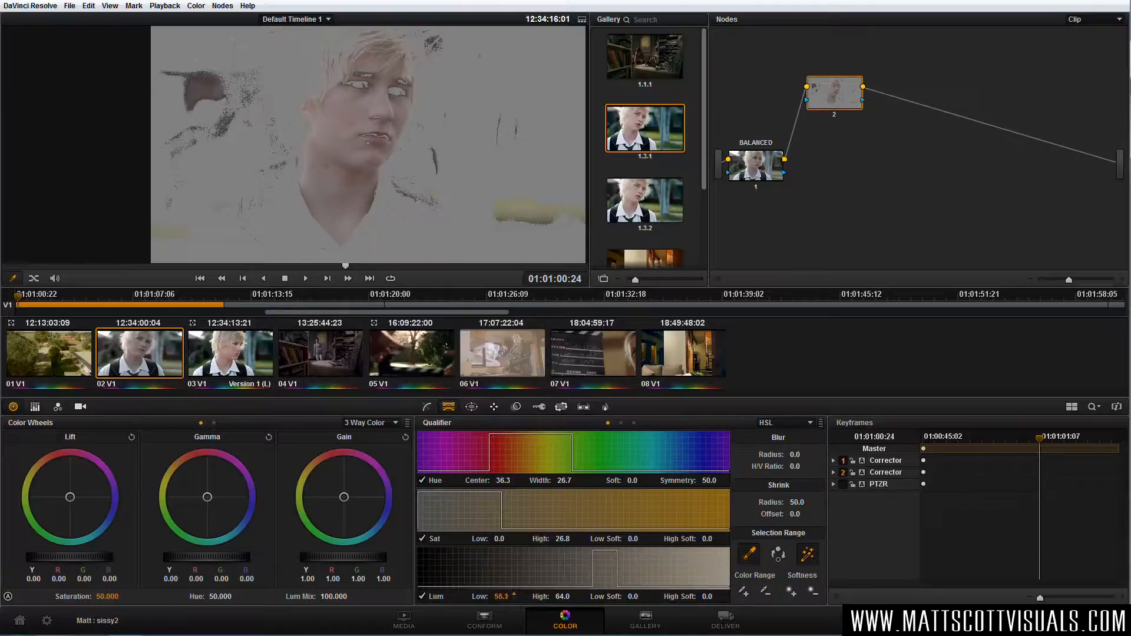
{"action": "left_click_drag", "start_coordinate": [527, 596], "coordinate": [536, 597]}
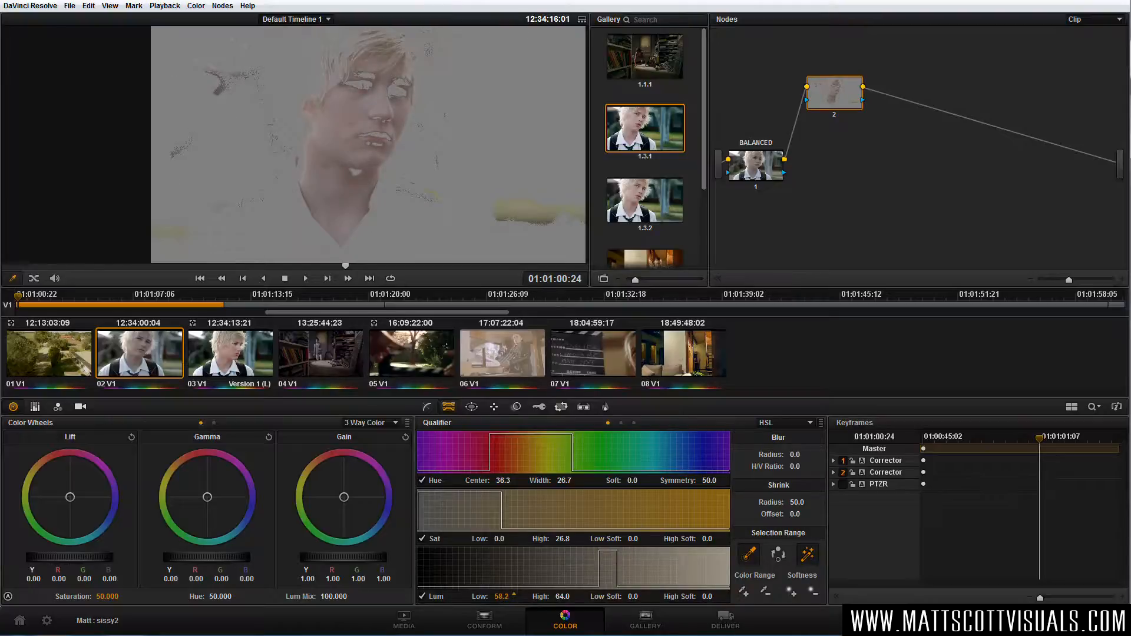
{"action": "key", "text": "ctrl+f"}
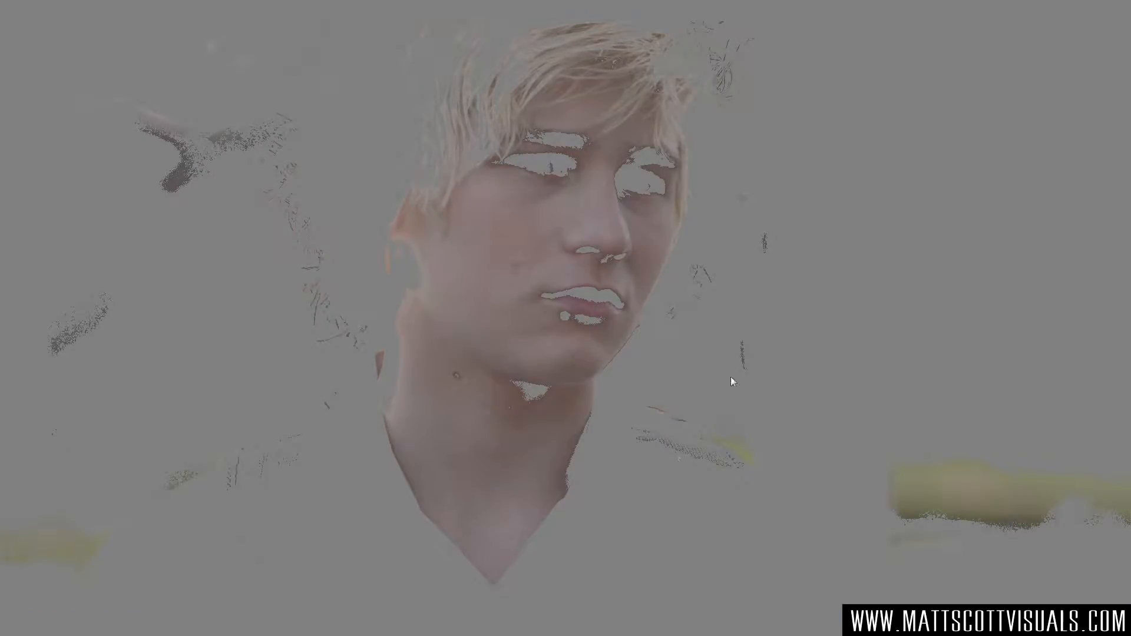
{"action": "key", "text": "ctrl+f"}
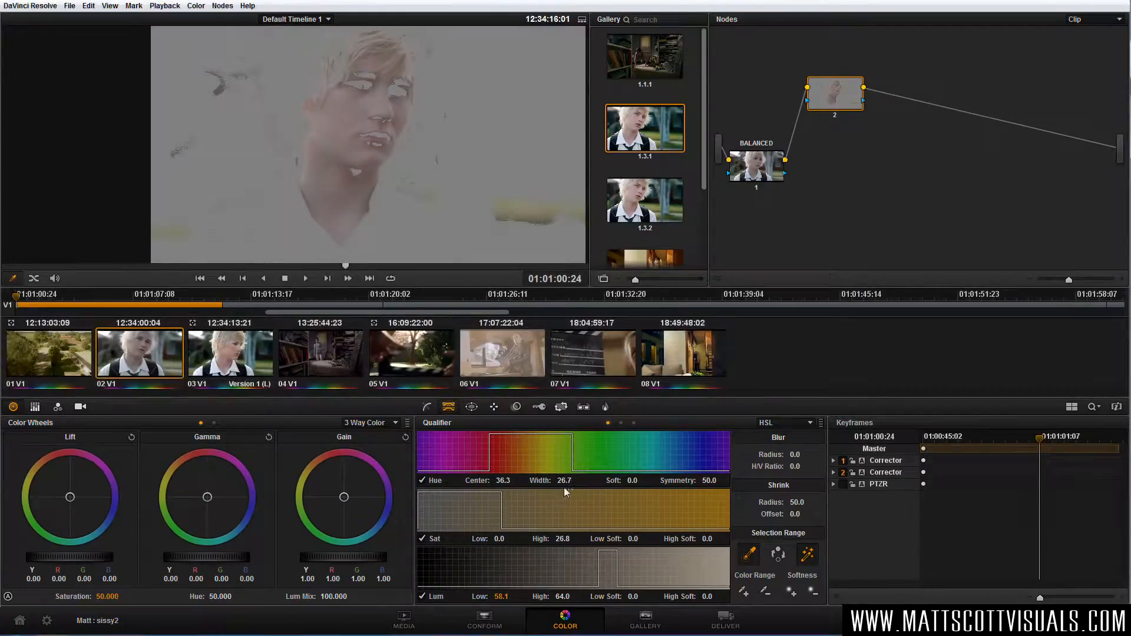
{"action": "left_click_drag", "start_coordinate": [563, 481], "coordinate": [553, 481]}
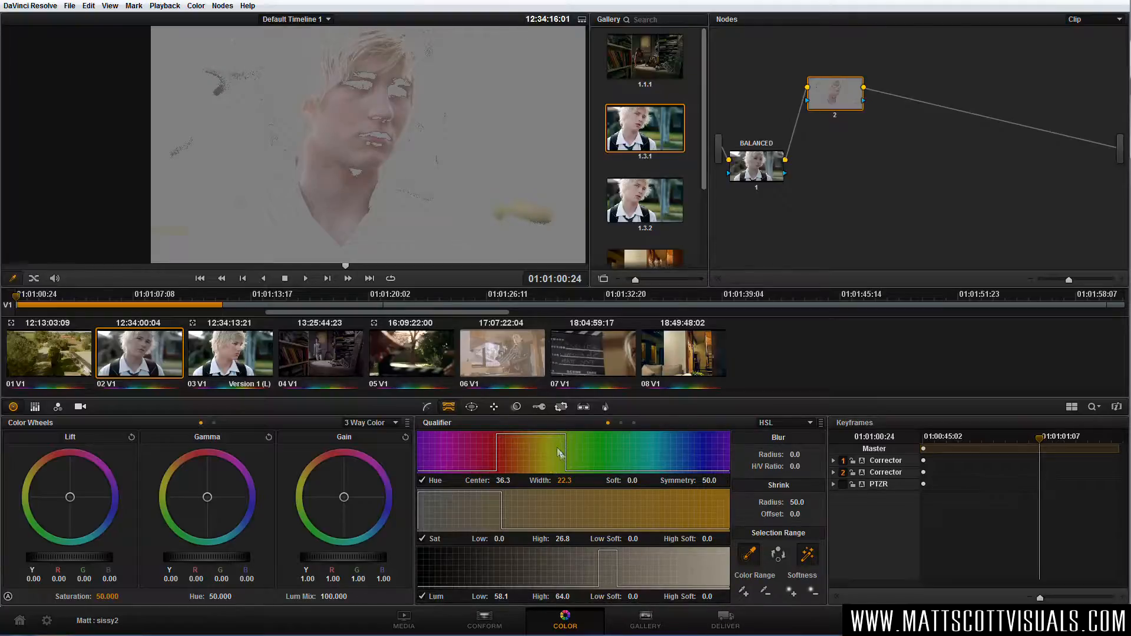
Shift node 2's Hue Center to 30.3 and narrow the skin key with Lum High 62.7
{"action": "left_click_drag", "start_coordinate": [503, 480], "coordinate": [532, 465]}
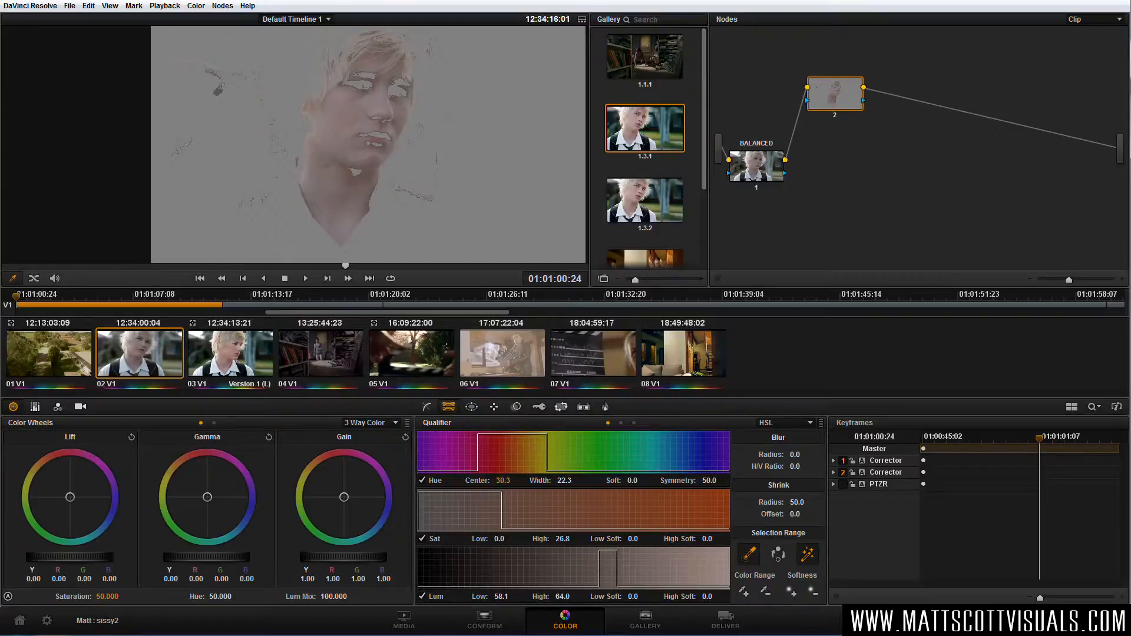
{"action": "scroll", "coordinate": [363, 82], "scroll_direction": "up", "scroll_amount": 2}
{"action": "left_click_drag", "start_coordinate": [363, 82], "coordinate": [391, 172]}
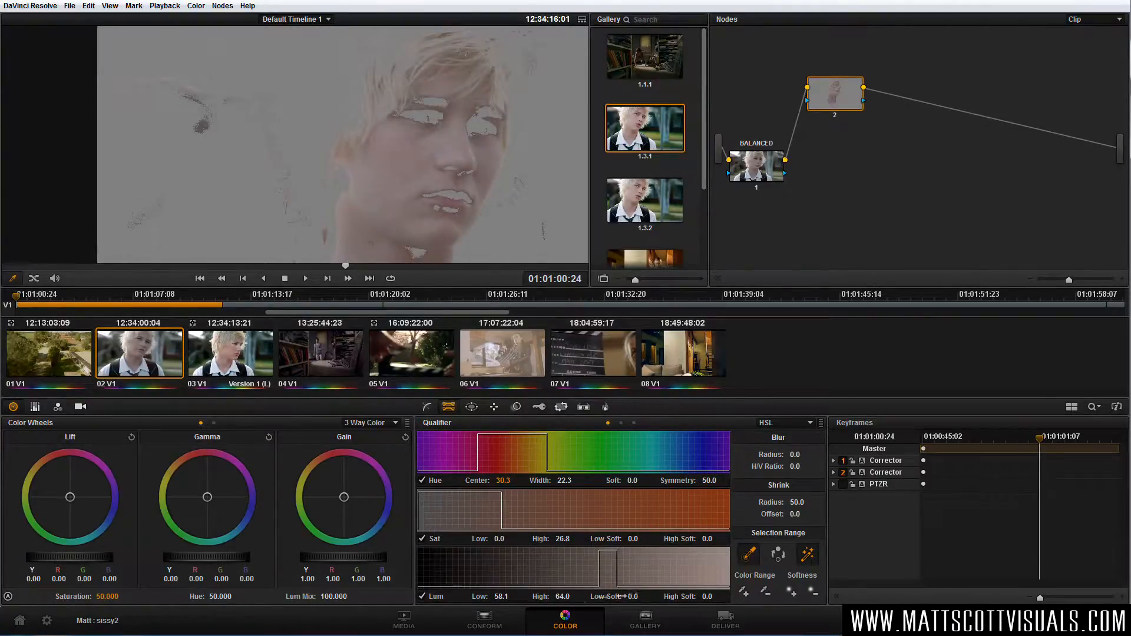
{"action": "left_click_drag", "start_coordinate": [570, 597], "coordinate": [575, 596]}
{"action": "scroll", "coordinate": [474, 164], "scroll_direction": "down", "scroll_amount": 3}
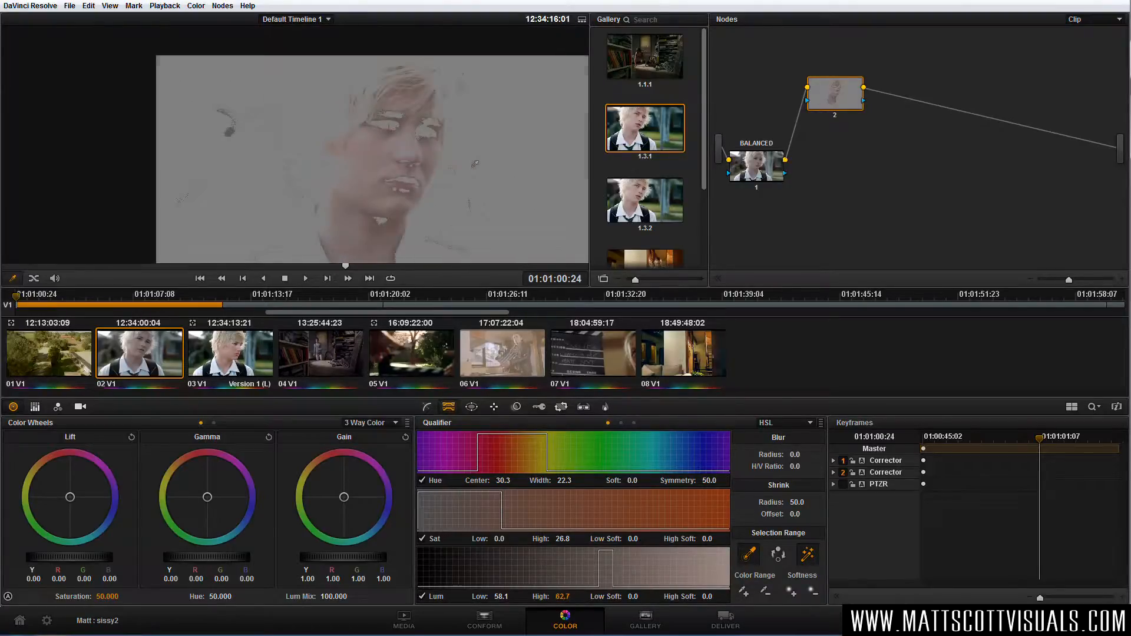
{"action": "left_click_drag", "start_coordinate": [430, 201], "coordinate": [429, 184]}
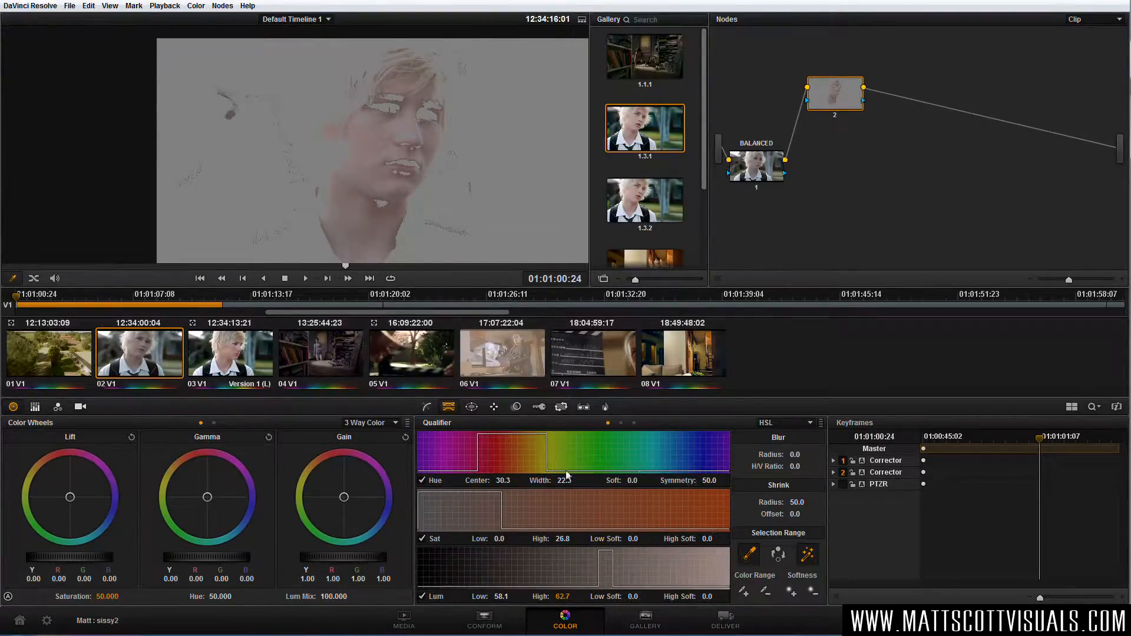
Soften node 2's key with Lum High 62.6, Lum High Soft 4.2 and Blur Radius 55.8, and review it in full-screen playback
{"action": "left_click_drag", "start_coordinate": [707, 597], "coordinate": [718, 595]}
{"action": "left_click_drag", "start_coordinate": [563, 597], "coordinate": [575, 597]}
{"action": "left_click_drag", "start_coordinate": [575, 597], "coordinate": [574, 597]}
{"action": "left_click_drag", "start_coordinate": [800, 457], "coordinate": [875, 457]}
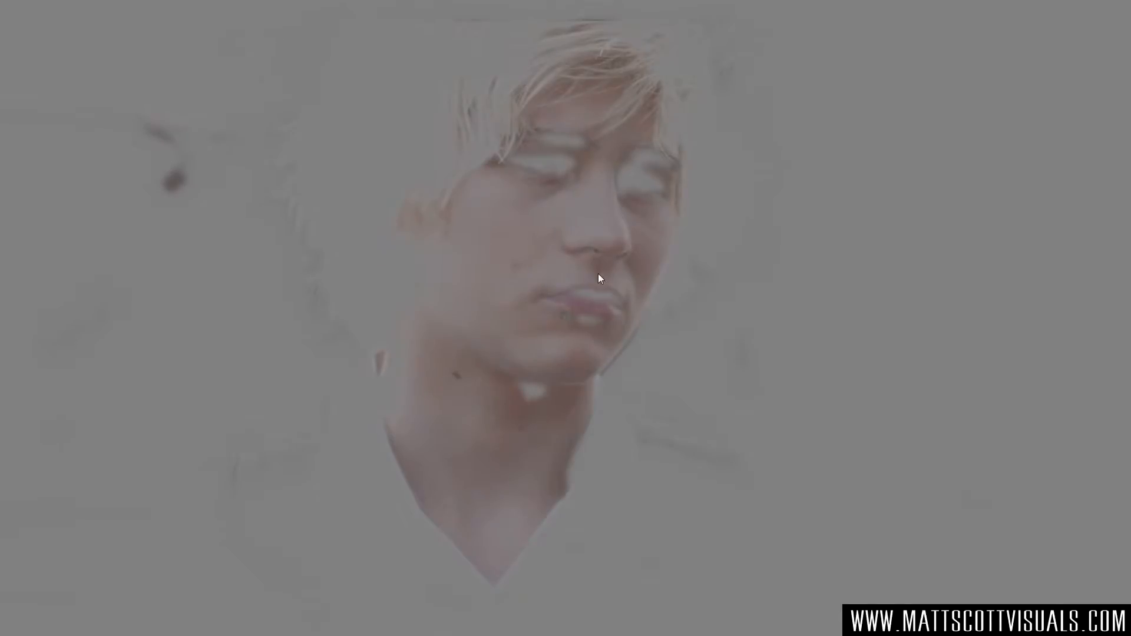
{"action": "key", "text": "Escape"}
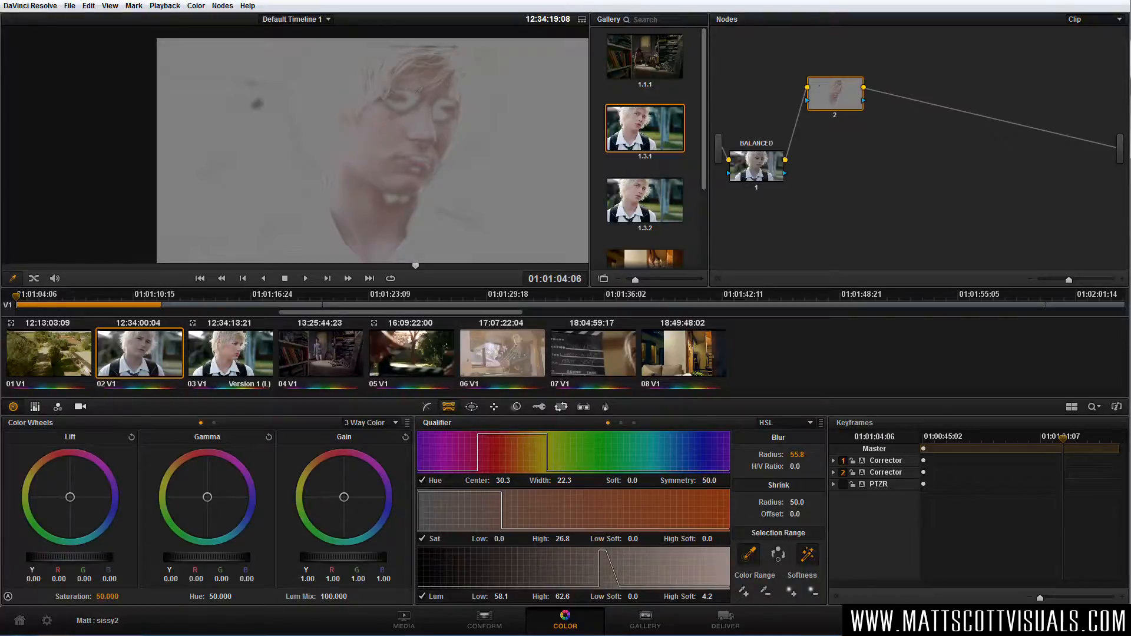
Widen node 2's luminance range by setting Lum Low to 54.3 to fill the gaps in the face
{"action": "scroll", "coordinate": [417, 103], "scroll_direction": "up", "scroll_amount": 2}
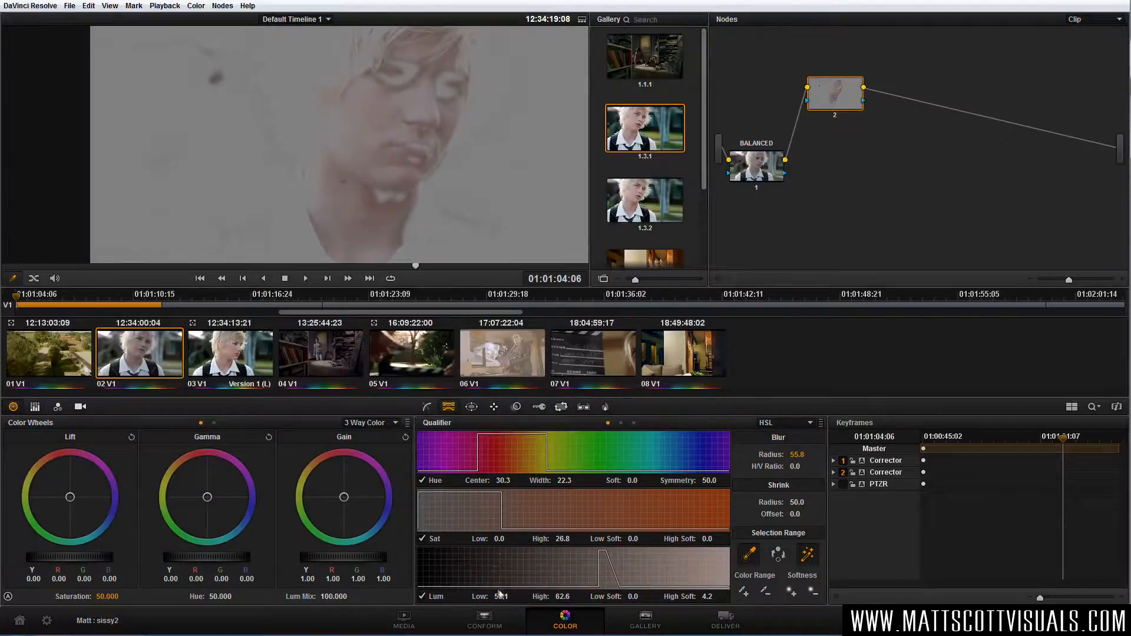
{"action": "left_click_drag", "start_coordinate": [499, 596], "coordinate": [513, 597]}
{"action": "scroll", "coordinate": [473, 181], "scroll_direction": "down", "scroll_amount": 3}
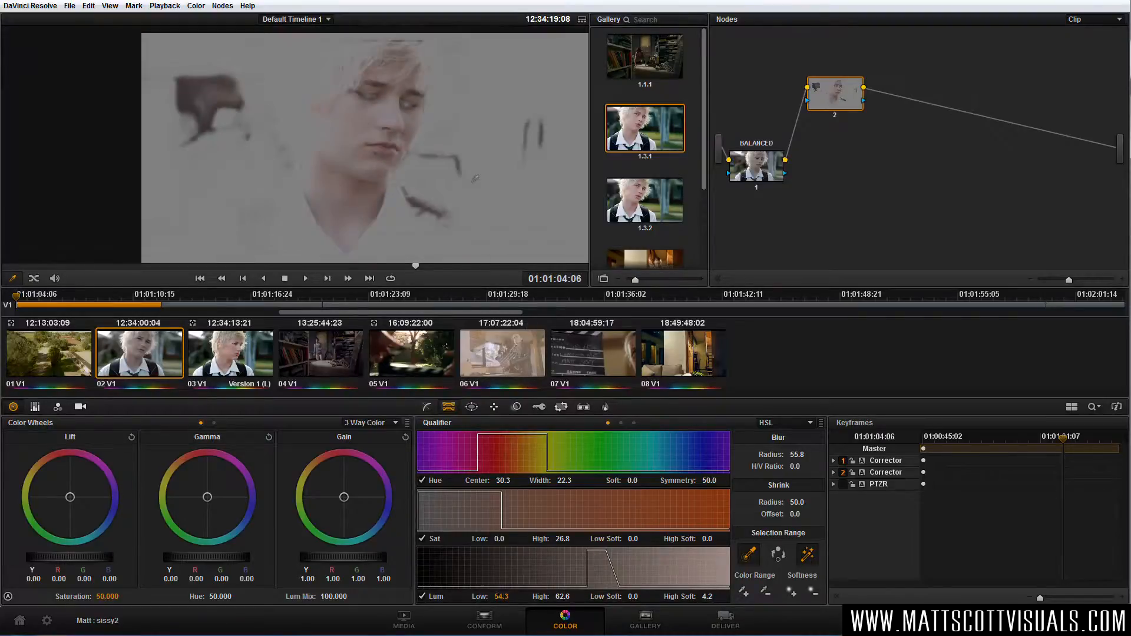
Try a circular window on node 2 around the boy's face, elongated and rotated about 17 degrees to match his head
{"action": "left_click", "coordinate": [474, 405]}
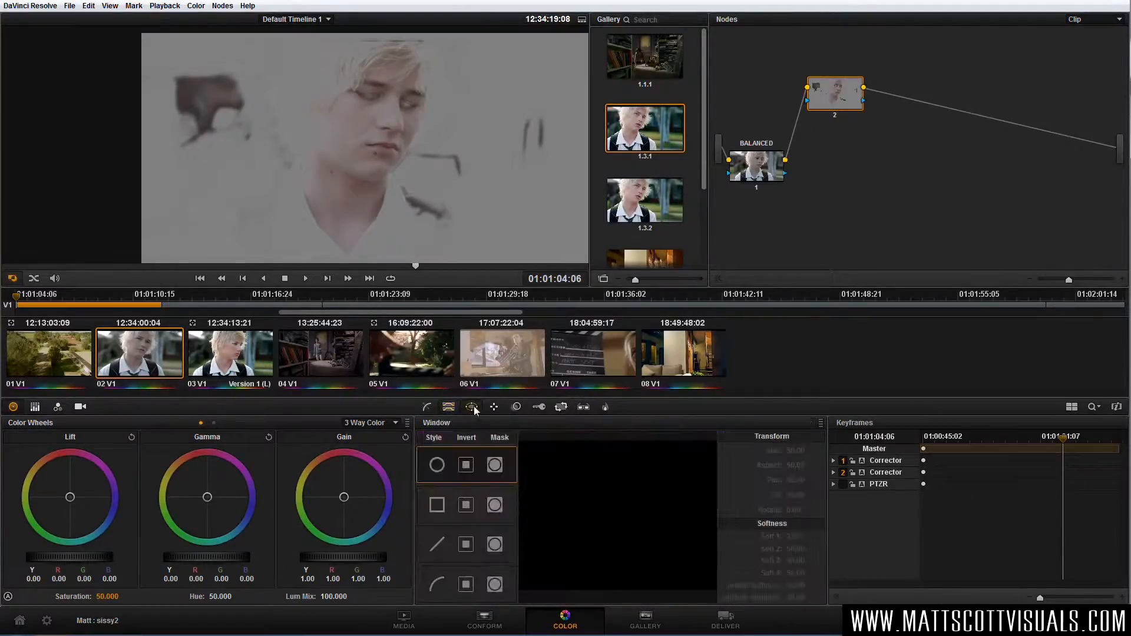
{"action": "left_click", "coordinate": [437, 465]}
{"action": "left_click_drag", "start_coordinate": [421, 241], "coordinate": [391, 154]}
{"action": "left_click_drag", "start_coordinate": [368, 193], "coordinate": [369, 212]}
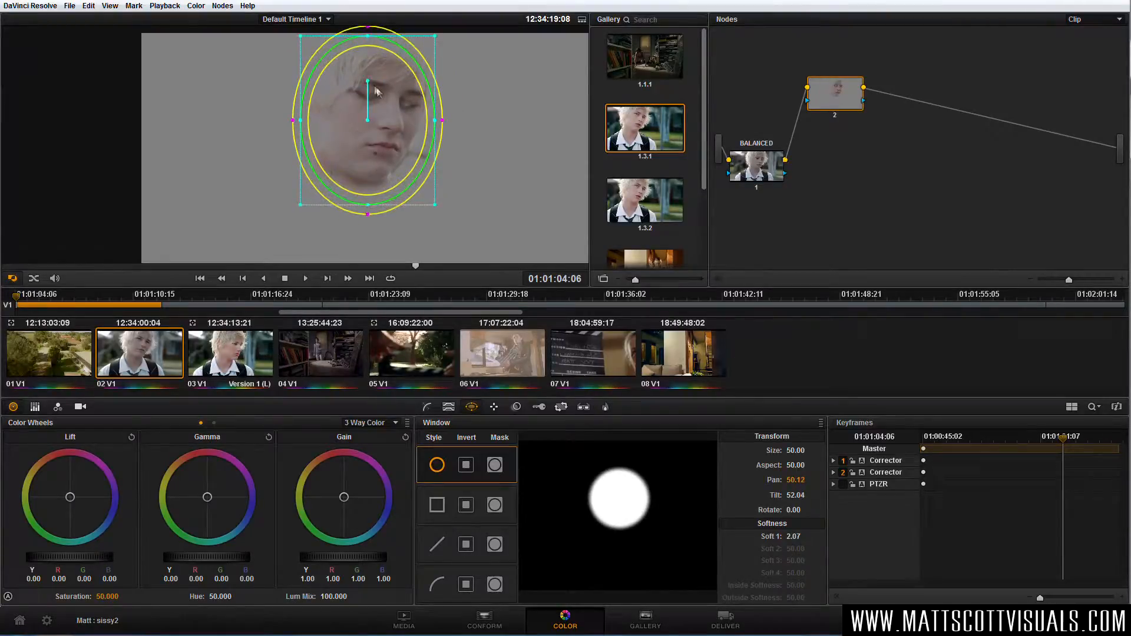
{"action": "left_click_drag", "start_coordinate": [370, 78], "coordinate": [380, 79]}
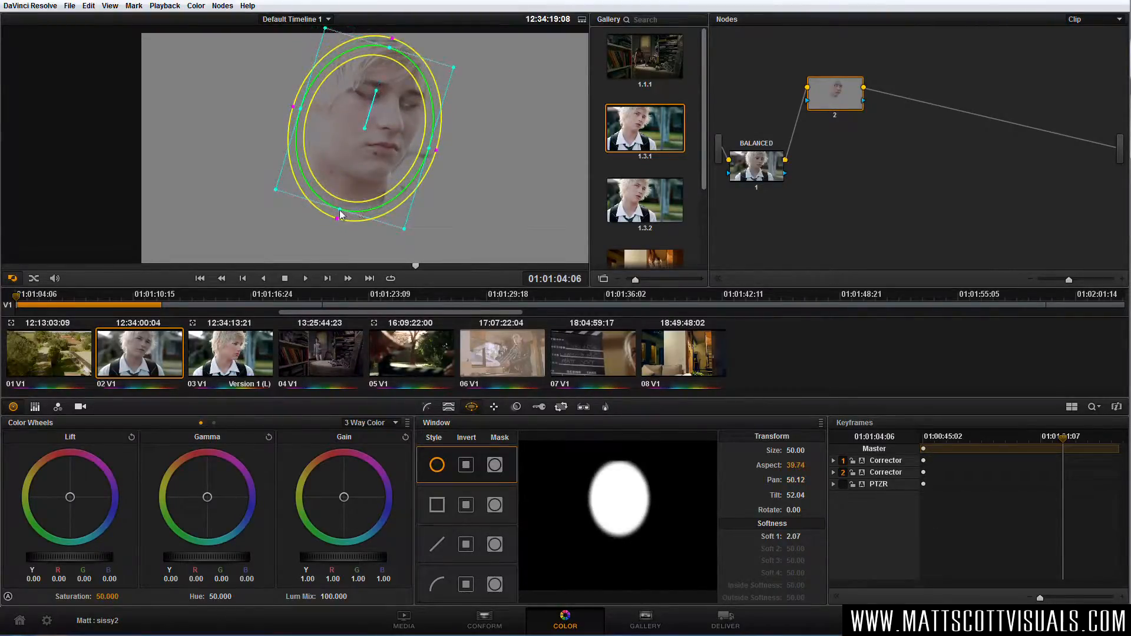
{"action": "left_click_drag", "start_coordinate": [345, 214], "coordinate": [335, 236]}
{"action": "left_click_drag", "start_coordinate": [430, 149], "coordinate": [425, 148]}
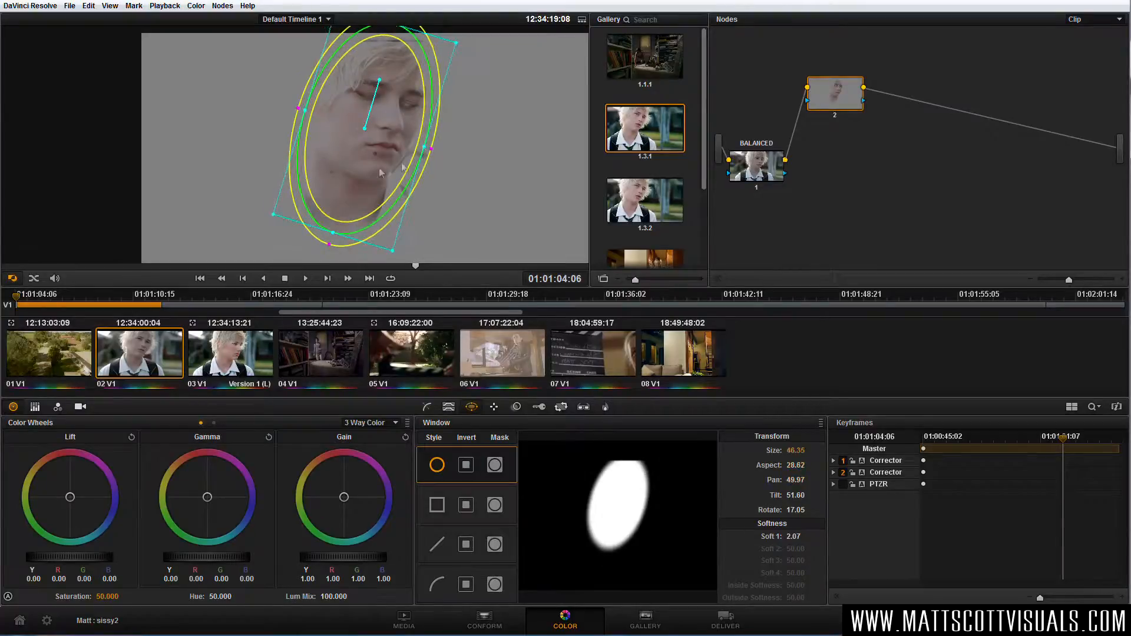
Try enlarging the circular window to size 51.13 and aspect 30.10 to include the neck, and switch that window off
{"action": "left_click_drag", "start_coordinate": [366, 171], "coordinate": [363, 178]}
{"action": "left_click_drag", "start_coordinate": [426, 158], "coordinate": [431, 157]}
{"action": "left_click_drag", "start_coordinate": [330, 240], "coordinate": [327, 251]}
{"action": "left_click_drag", "start_coordinate": [362, 190], "coordinate": [362, 199]}
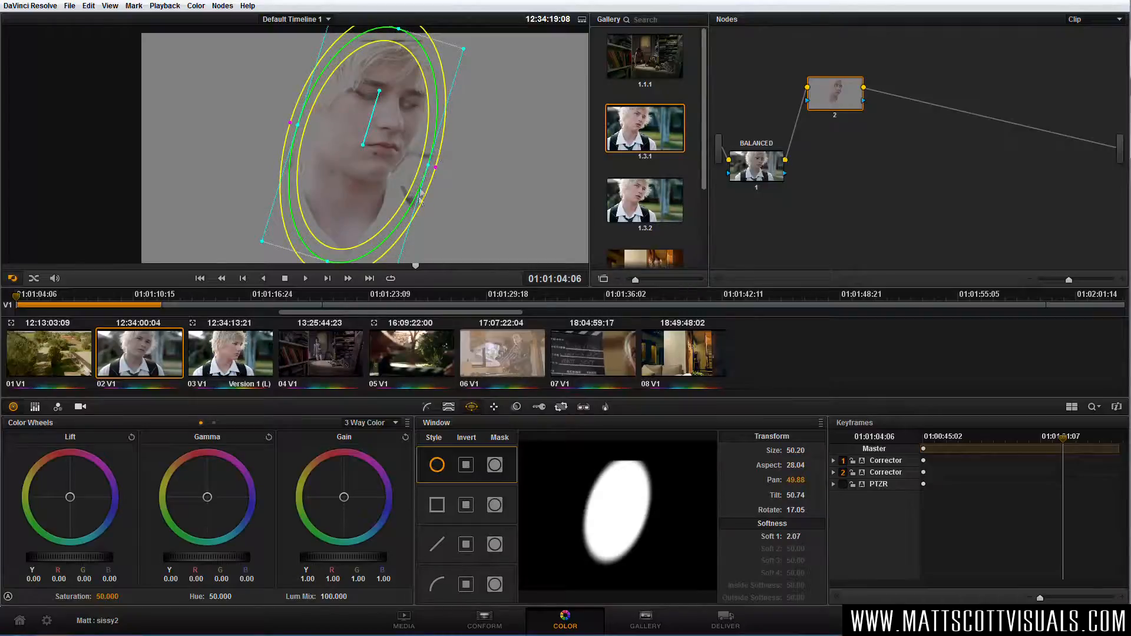
{"action": "left_click_drag", "start_coordinate": [433, 167], "coordinate": [389, 186]}
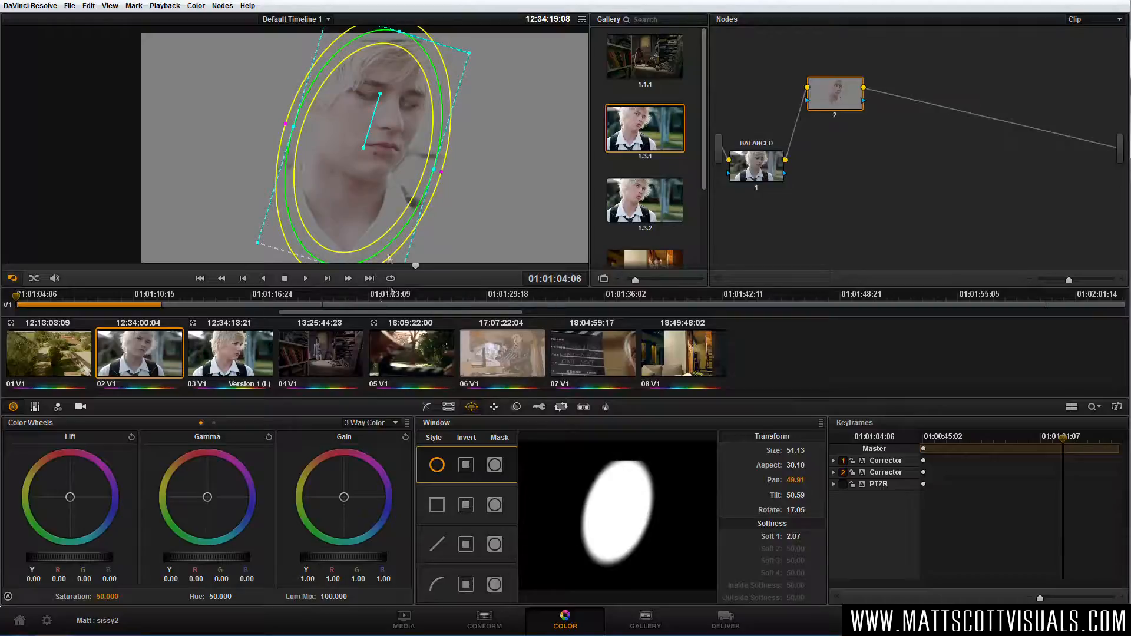
{"action": "left_click", "coordinate": [436, 465]}
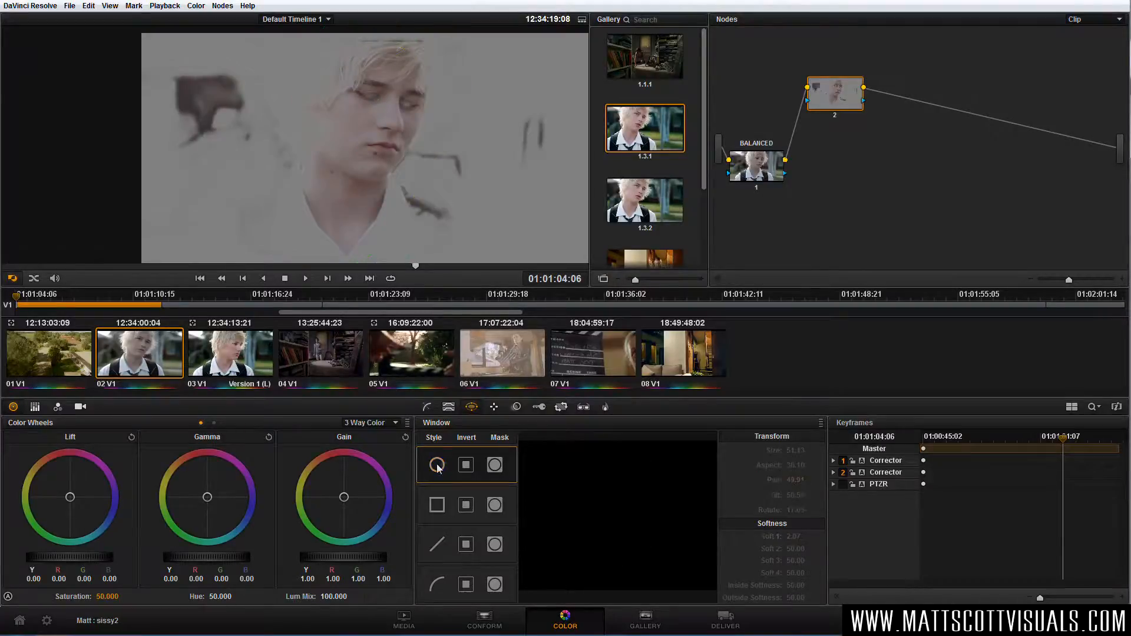
Draw a closed curve window on node 2 around the boy's hair, face and neck
{"action": "left_click", "coordinate": [438, 585]}
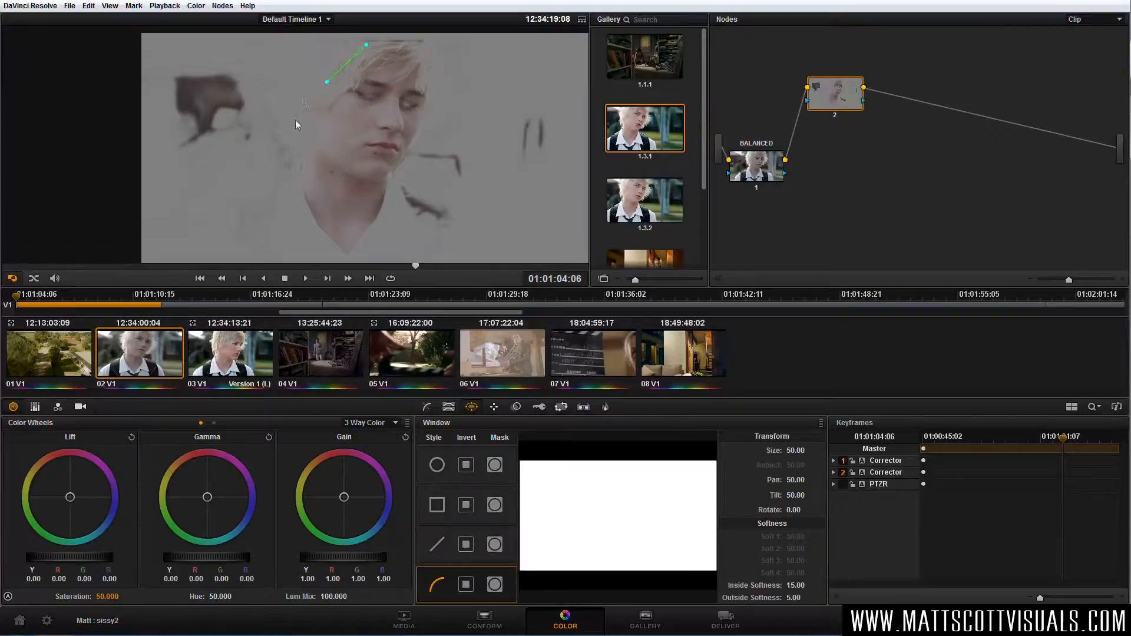
{"action": "left_click", "coordinate": [295, 190]}
{"action": "left_click", "coordinate": [347, 259]}
{"action": "left_click", "coordinate": [388, 207]}
{"action": "left_click", "coordinate": [431, 110]}
{"action": "left_click", "coordinate": [423, 65]}
{"action": "left_click", "coordinate": [375, 45]}
{"action": "left_click", "coordinate": [367, 46]}
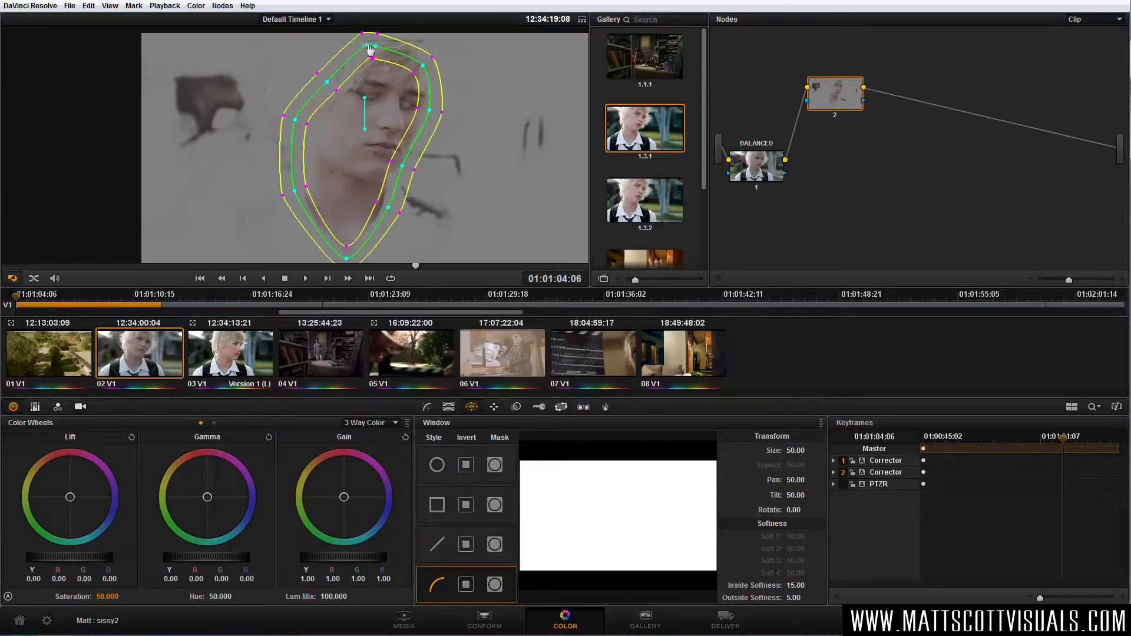
Tighten the curve window's inner and outer softness points along the front of the face, the jaw and the neck
{"action": "left_click_drag", "start_coordinate": [418, 109], "coordinate": [426, 110]}
{"action": "left_click_drag", "start_coordinate": [390, 162], "coordinate": [404, 217]}
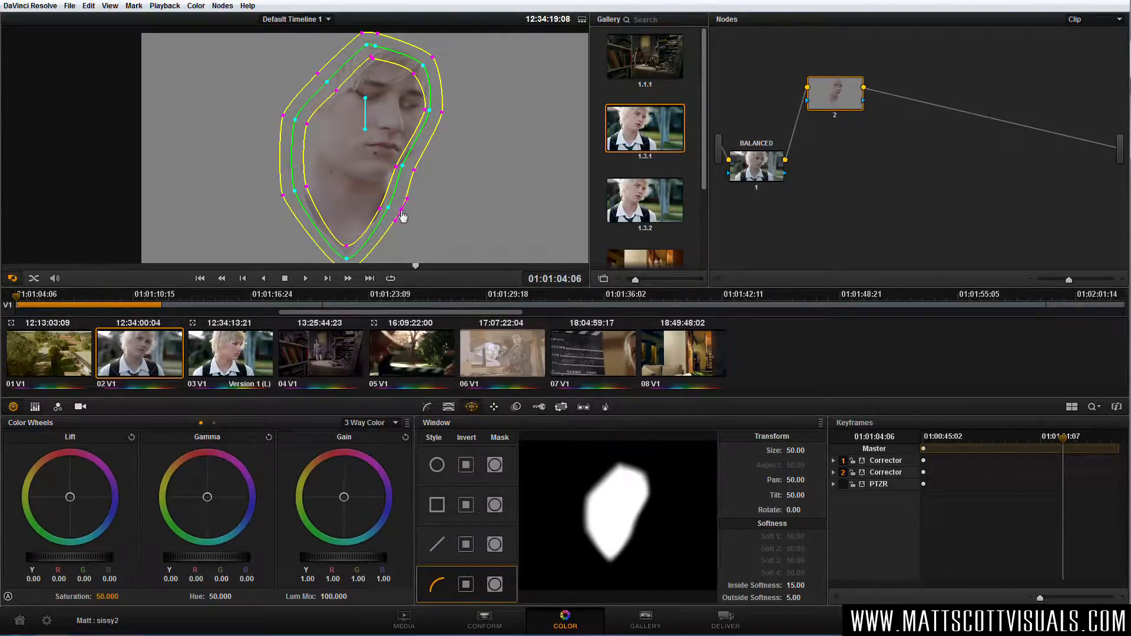
{"action": "left_click_drag", "start_coordinate": [403, 217], "coordinate": [436, 233]}
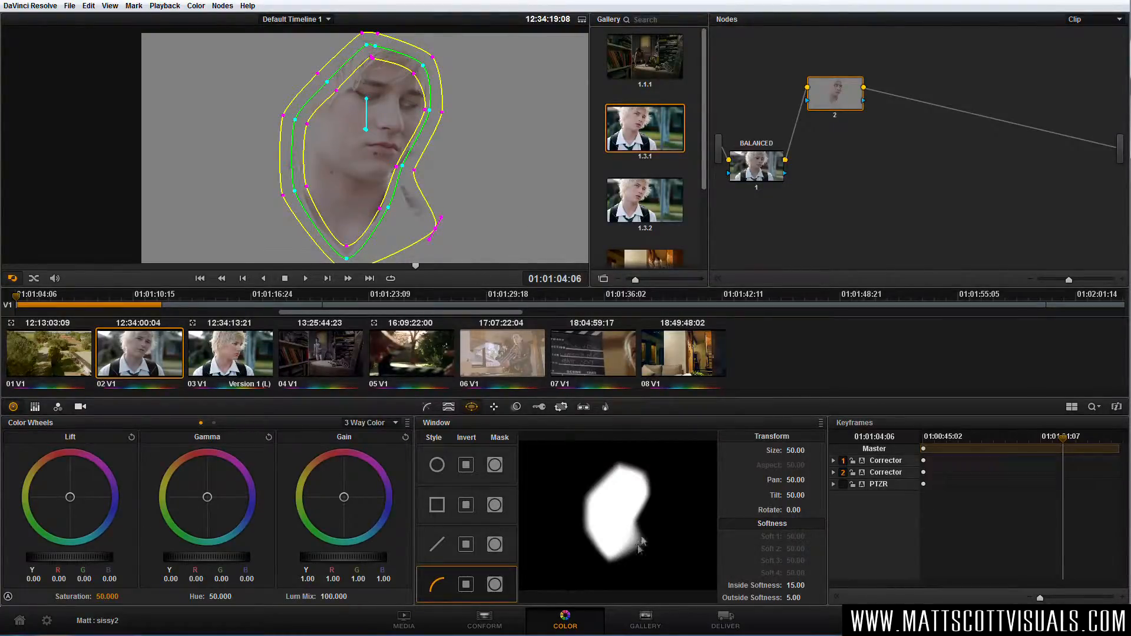
{"action": "left_click_drag", "start_coordinate": [437, 235], "coordinate": [394, 215]}
{"action": "left_click_drag", "start_coordinate": [404, 171], "coordinate": [409, 170]}
{"action": "left_click_drag", "start_coordinate": [442, 112], "coordinate": [438, 114]}
{"action": "left_click_drag", "start_coordinate": [433, 58], "coordinate": [376, 58]}
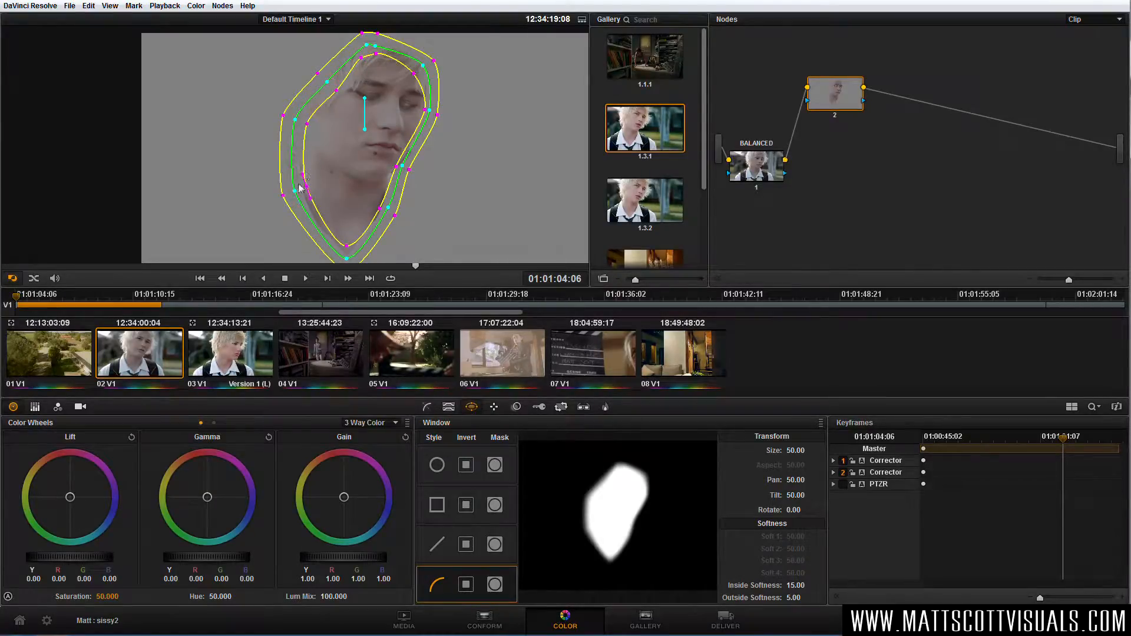
Reshape the curve window outward around the back of the head and neck, and round it near the hair
{"action": "left_click_drag", "start_coordinate": [295, 191], "coordinate": [290, 188]}
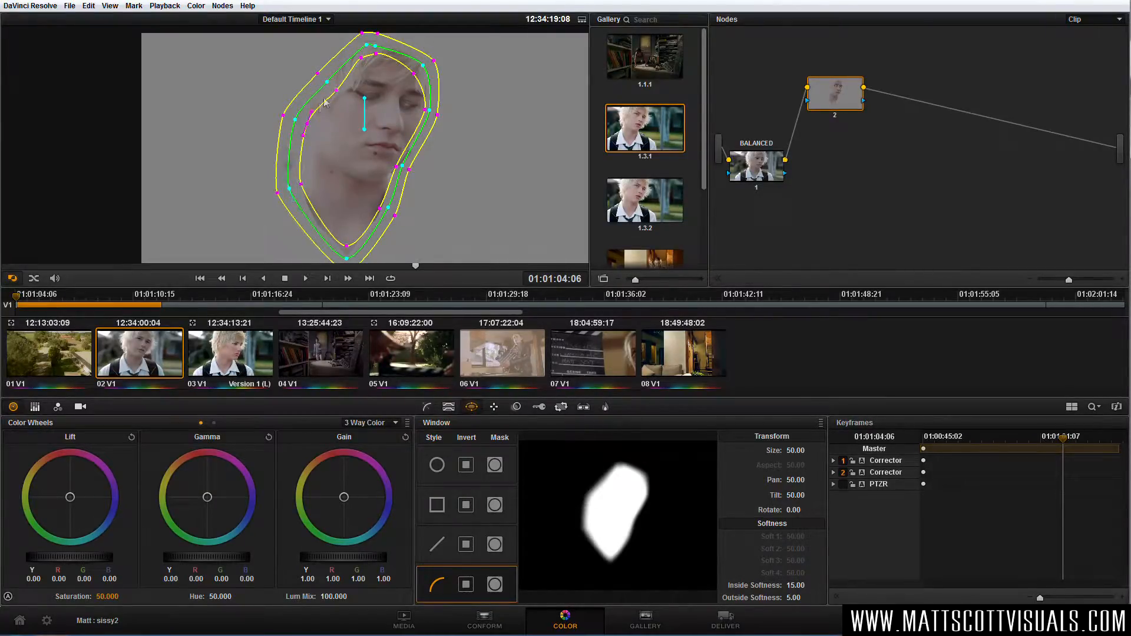
{"action": "left_click_drag", "start_coordinate": [329, 86], "coordinate": [322, 78]}
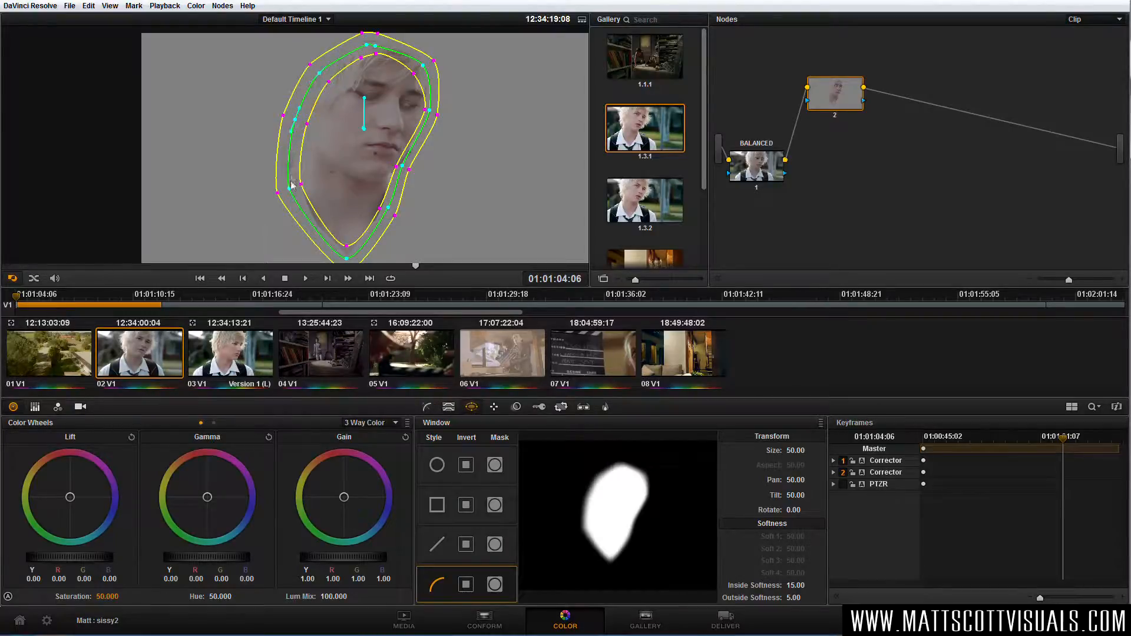
{"action": "left_click_drag", "start_coordinate": [289, 189], "coordinate": [287, 191]}
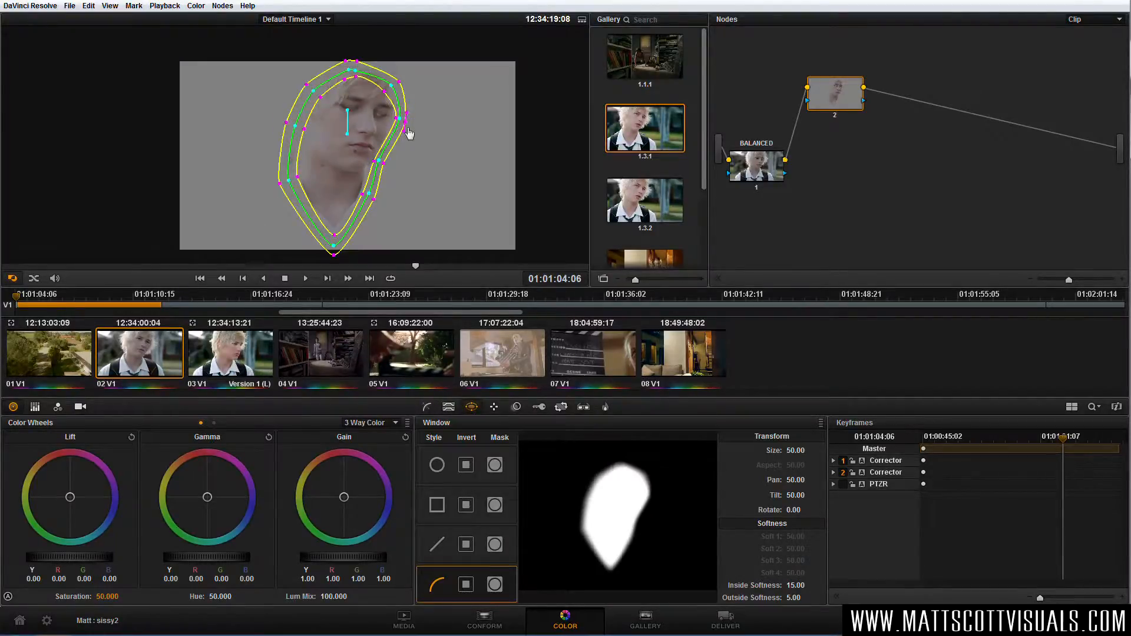
{"action": "scroll", "coordinate": [378, 169], "scroll_direction": "up", "scroll_amount": 2}
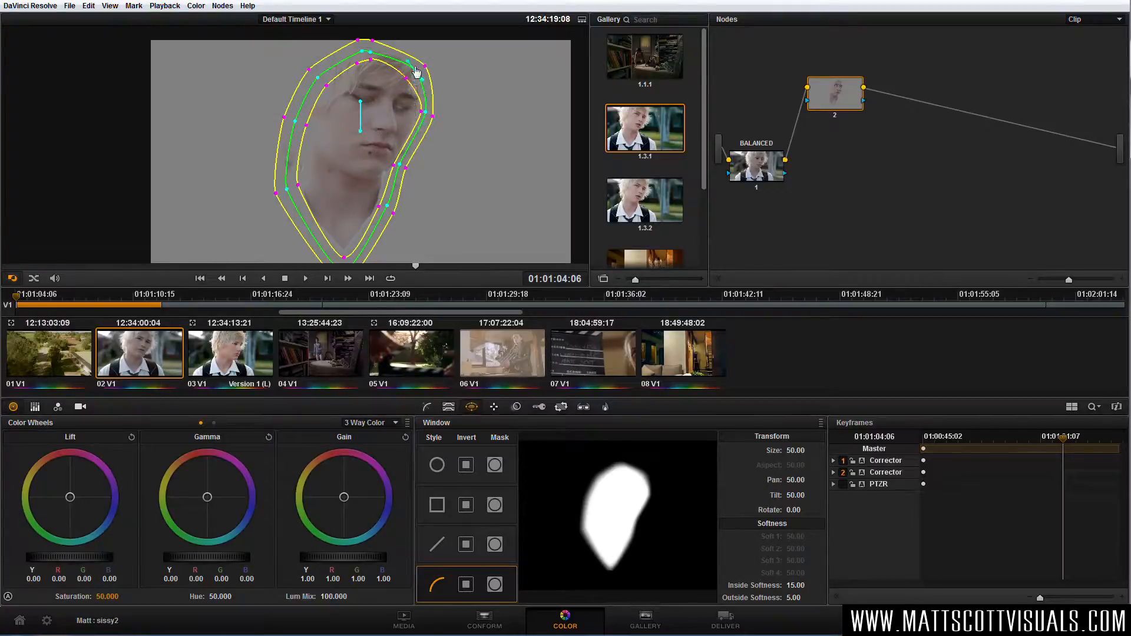
Track the curve window forward and backward from 01:01:04:06 with Zoom tracking turned off
{"action": "left_click", "coordinate": [495, 407]}
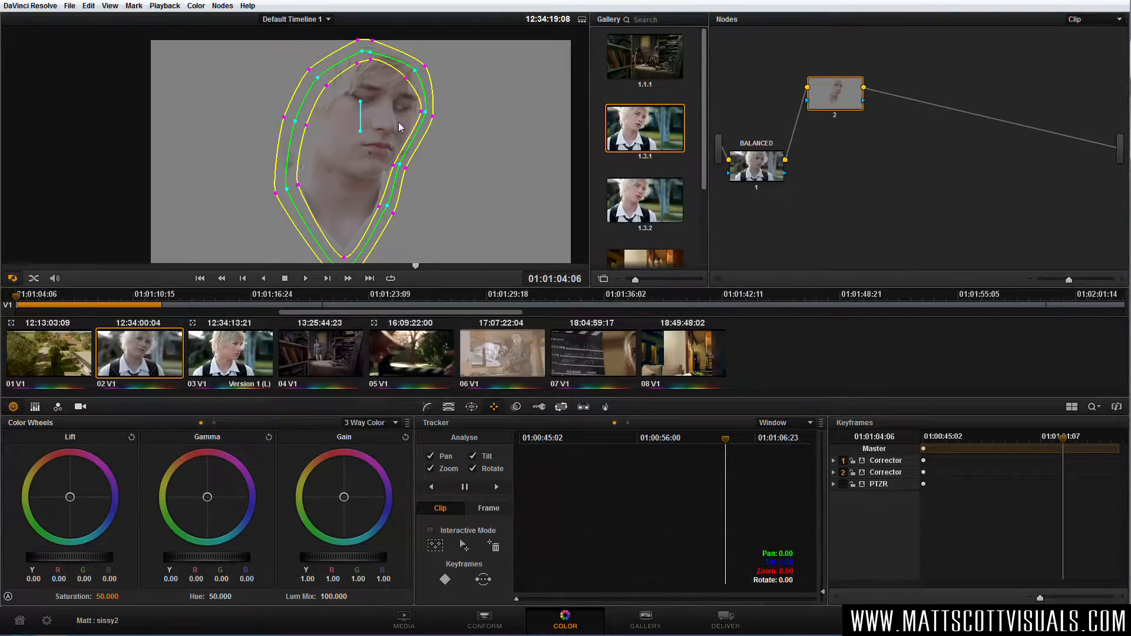
{"action": "left_click", "coordinate": [430, 470]}
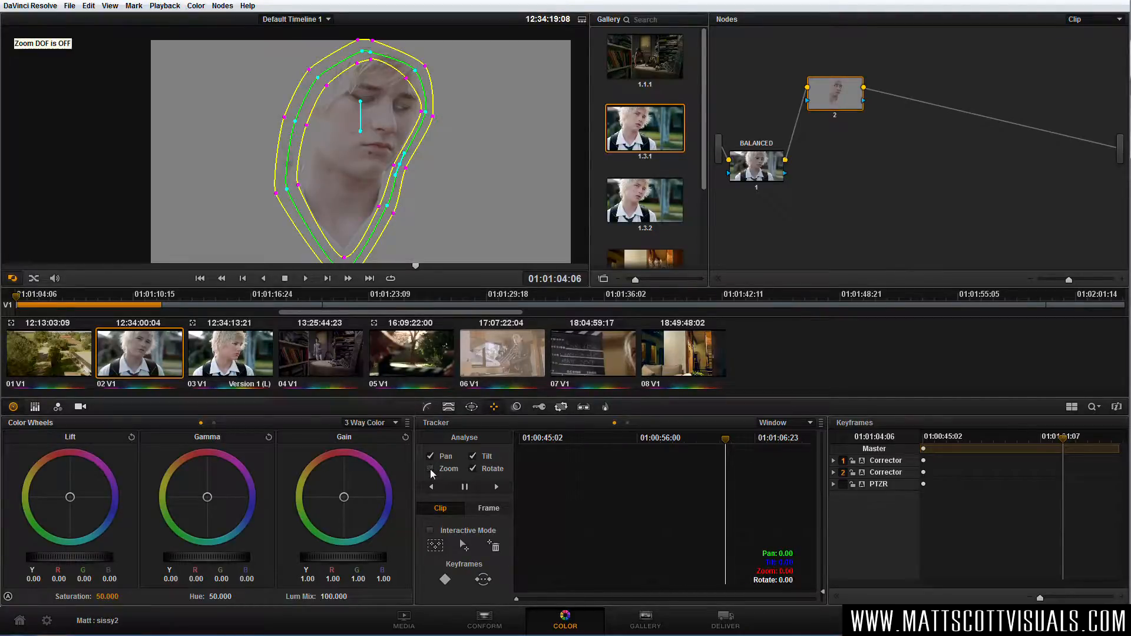
{"action": "left_click", "coordinate": [497, 487]}
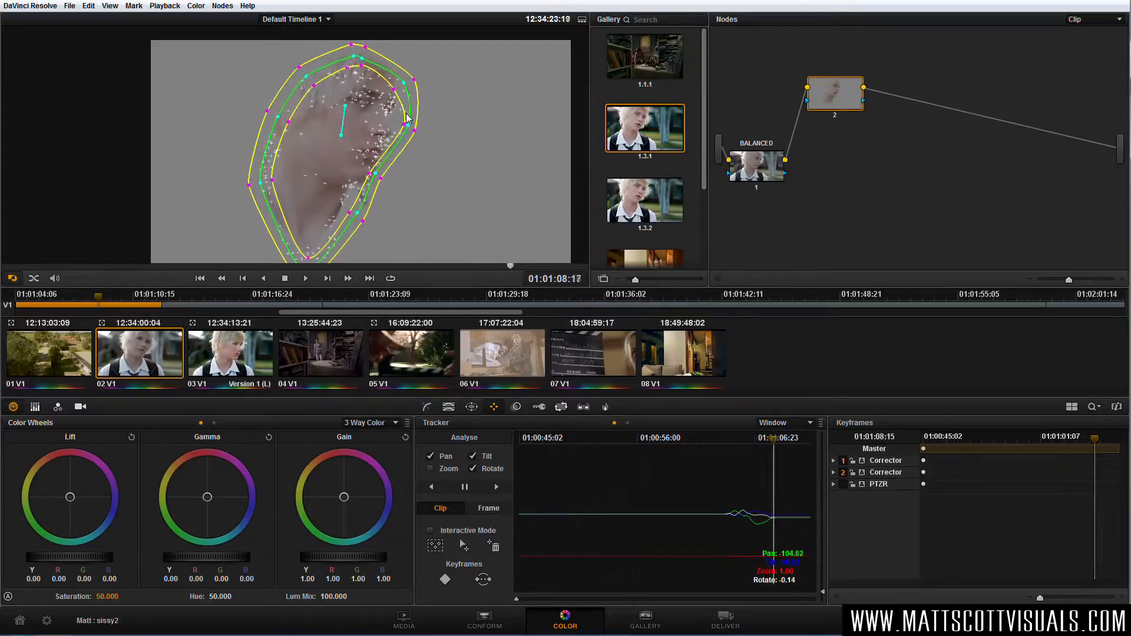
{"action": "left_click_drag", "start_coordinate": [762, 442], "coordinate": [726, 446]}
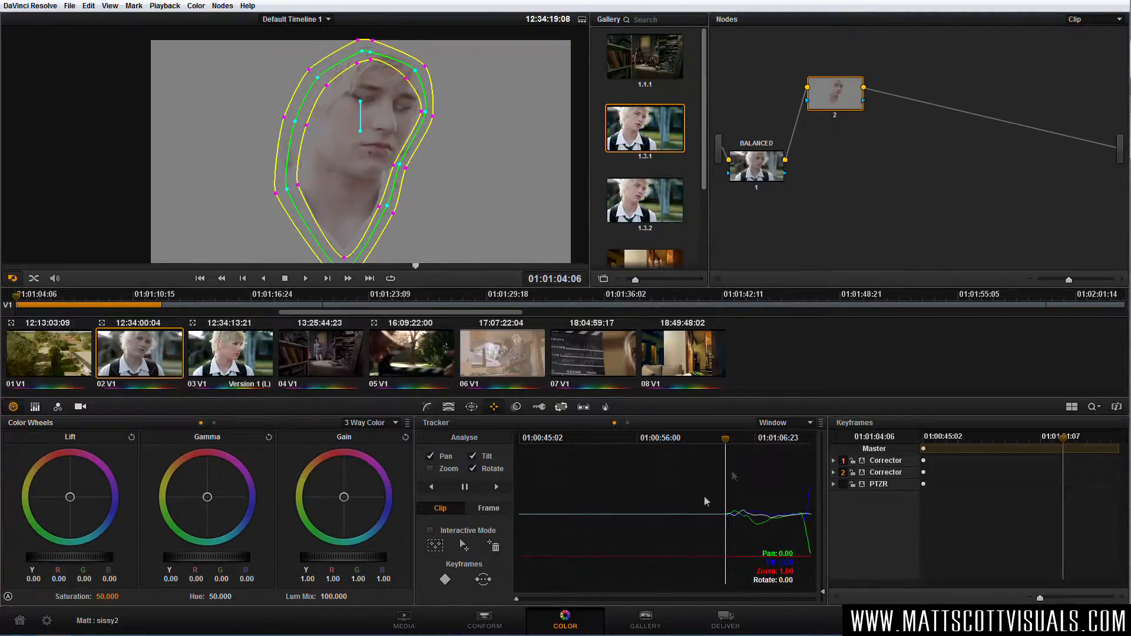
{"action": "left_click", "coordinate": [433, 488]}
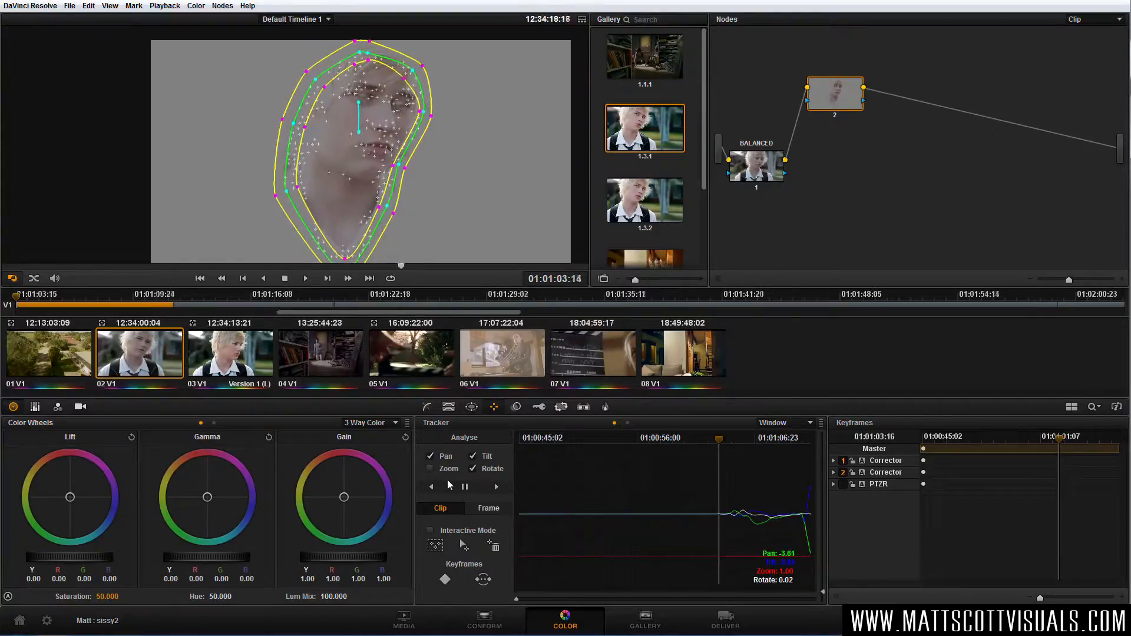
{"action": "left_click", "coordinate": [465, 487]}
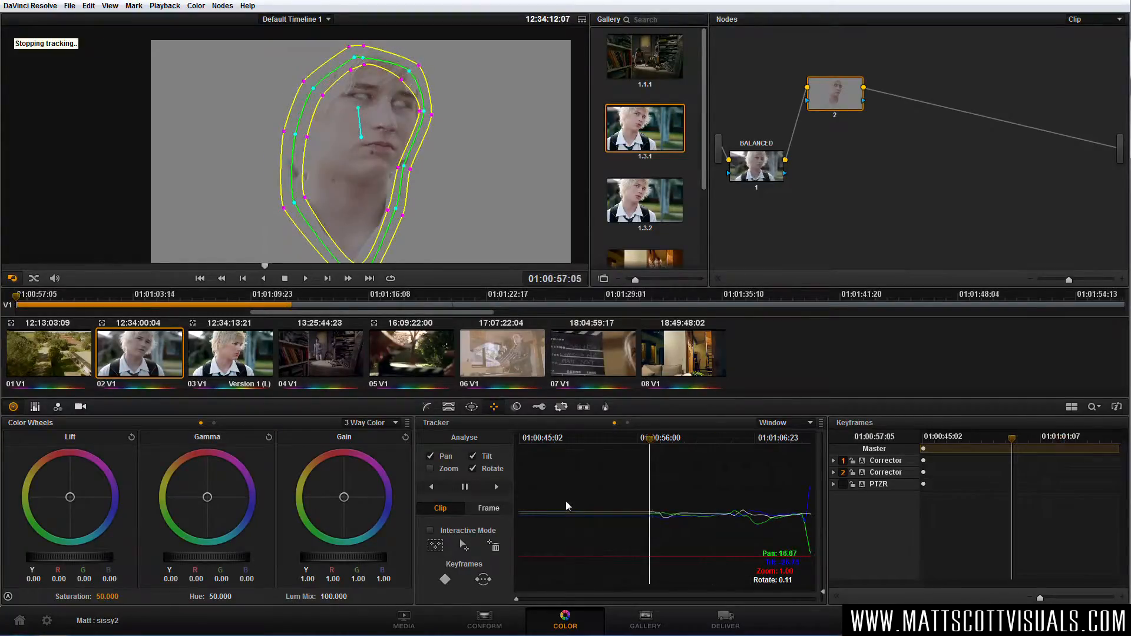
Check the track around the head turn, and use node 2's automatic keyframing to keyframe the window at 01:01:04:11
{"action": "left_click_drag", "start_coordinate": [650, 439], "coordinate": [731, 455]}
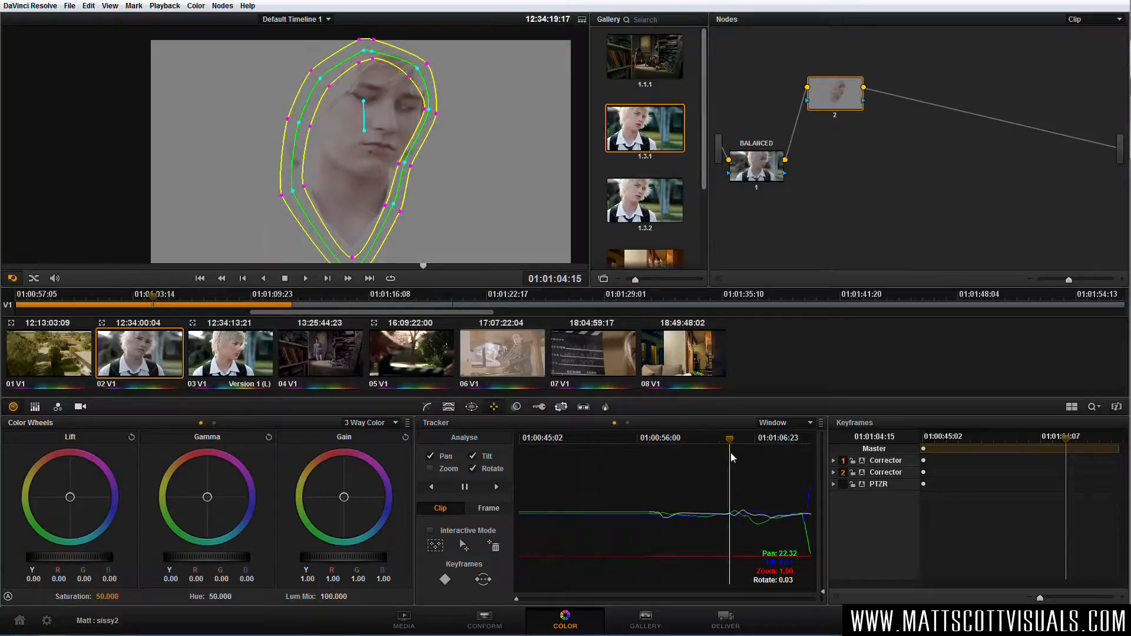
{"action": "left_click_drag", "start_coordinate": [730, 446], "coordinate": [737, 446]}
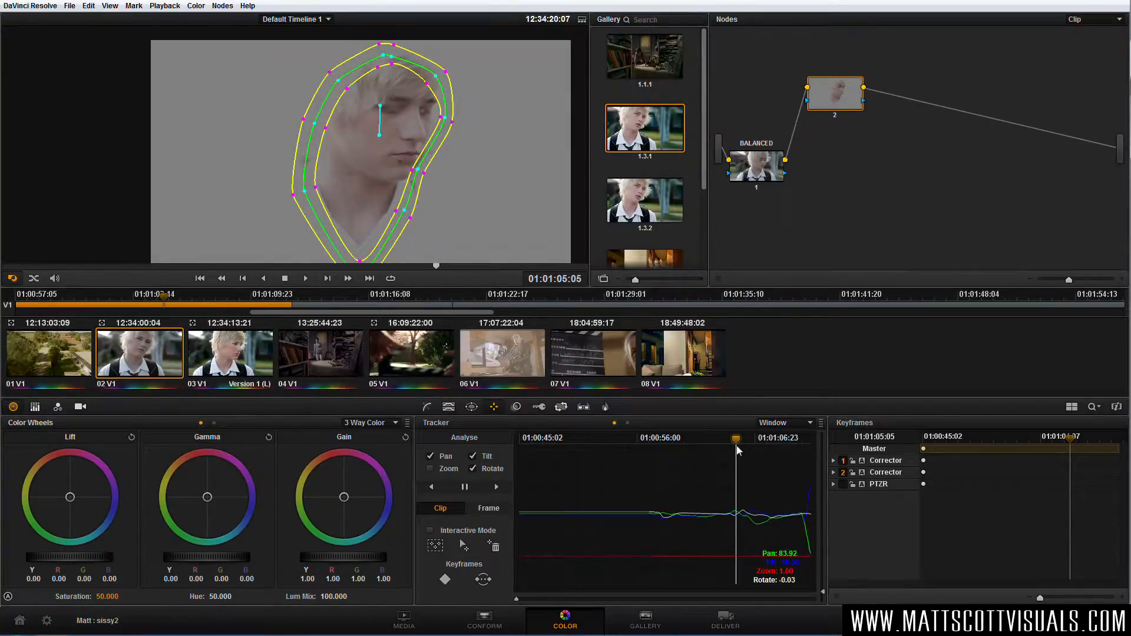
{"action": "left_click_drag", "start_coordinate": [737, 447], "coordinate": [730, 451]}
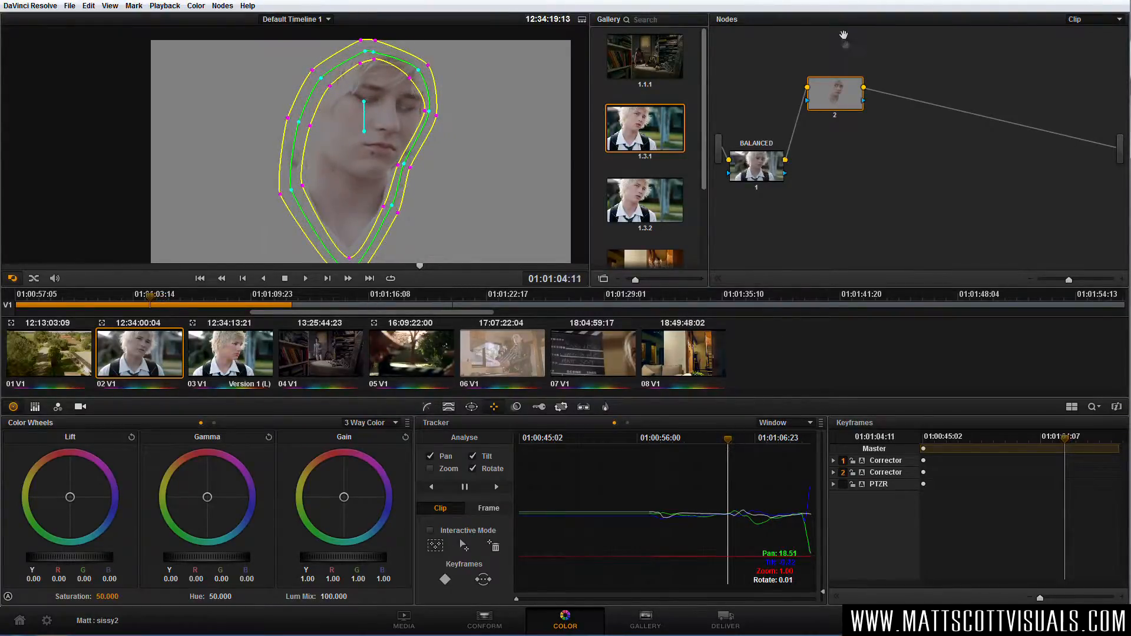
{"action": "left_click_drag", "start_coordinate": [836, 103], "coordinate": [833, 106]}
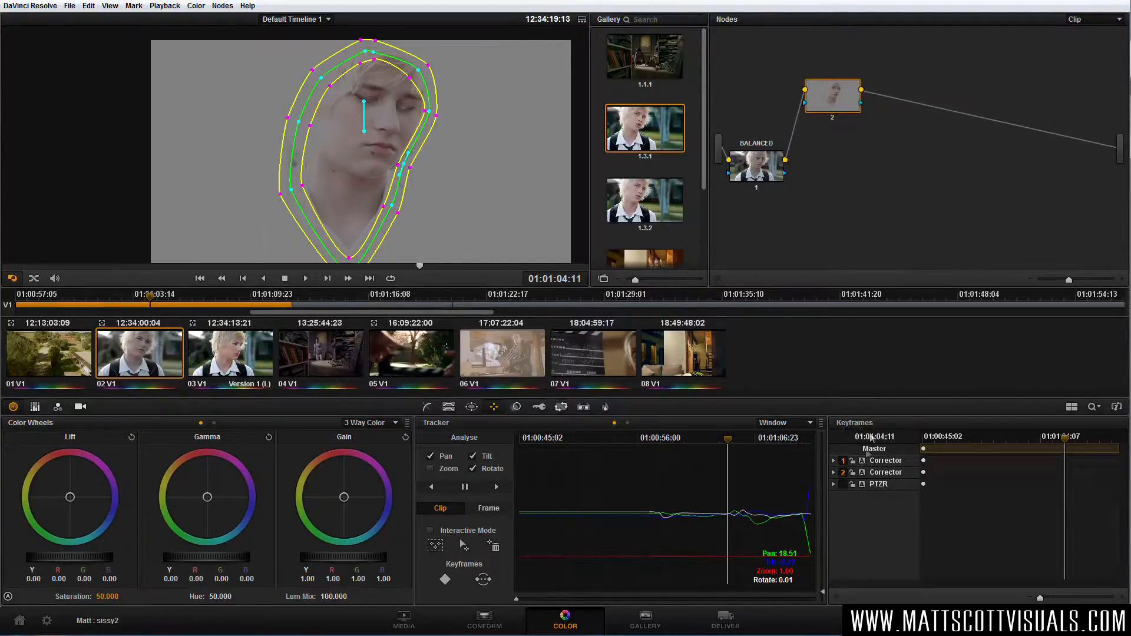
{"action": "left_click", "coordinate": [863, 473]}
{"action": "left_click_drag", "start_coordinate": [405, 166], "coordinate": [405, 166]}
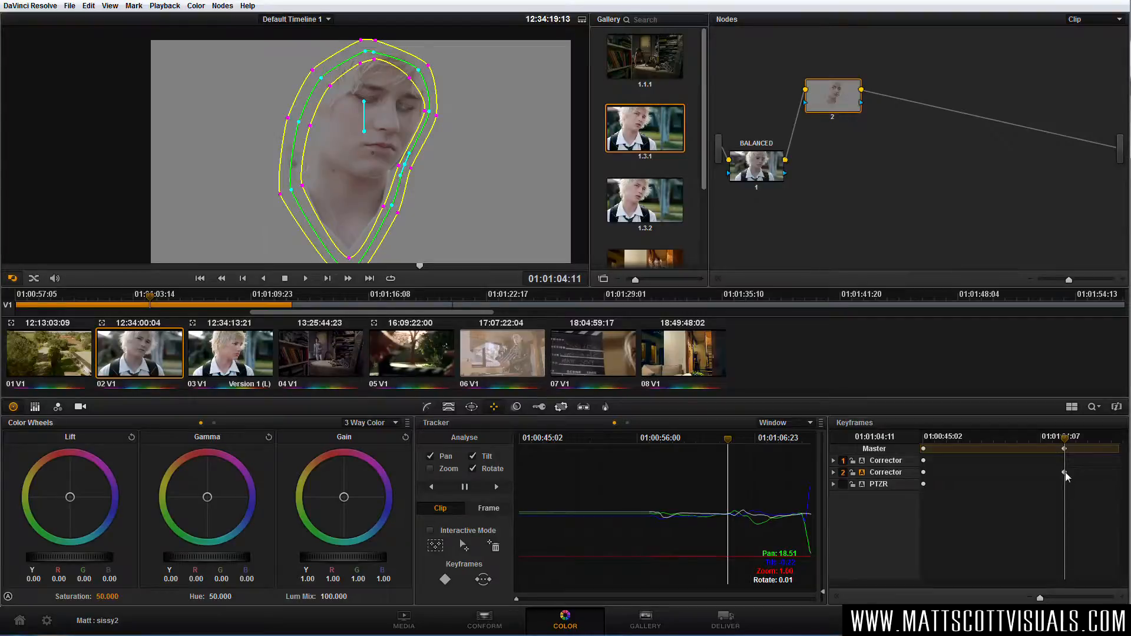
Keyframe the curve window at 01:01:05:04, refitting its points along the front of the face and behind the neck
{"action": "left_click", "coordinate": [836, 595]}
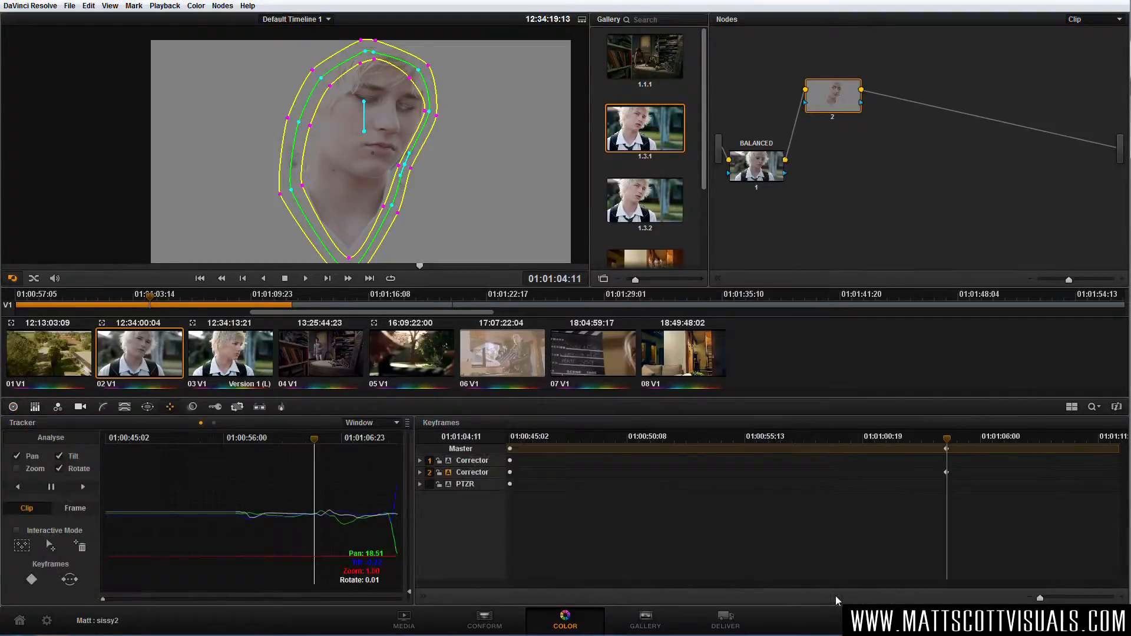
{"action": "left_click_drag", "start_coordinate": [1040, 599], "coordinate": [1042, 599]}
{"action": "left_click_drag", "start_coordinate": [960, 587], "coordinate": [1053, 585]}
{"action": "left_click_drag", "start_coordinate": [767, 442], "coordinate": [789, 443]}
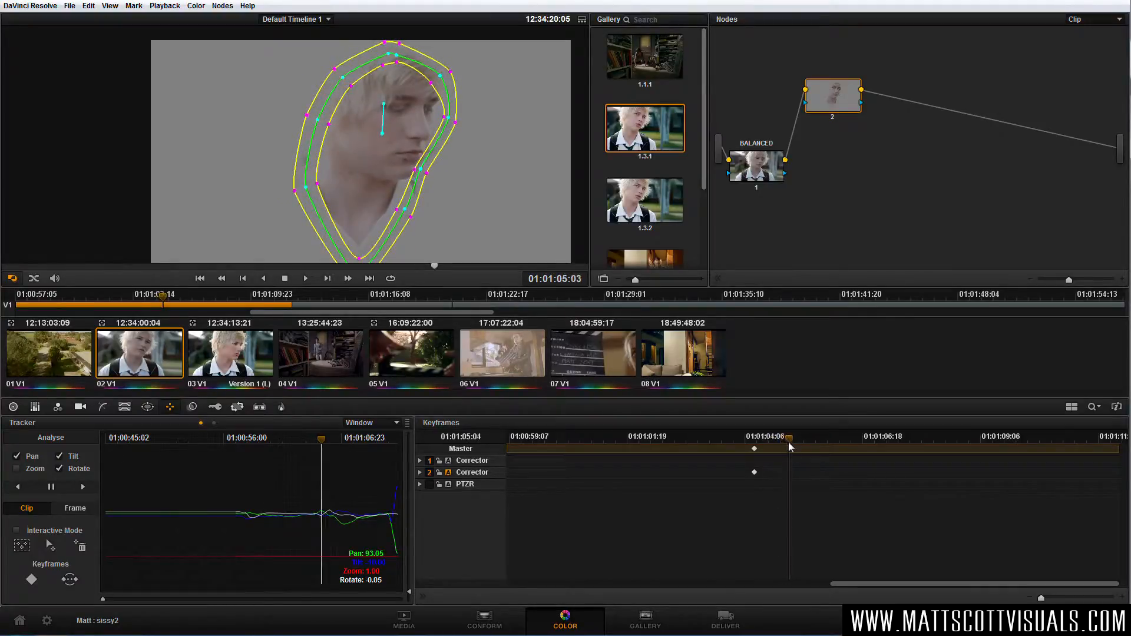
{"action": "mouse_move", "coordinate": [420, 173]}
{"action": "left_mouse_down"}
{"action": "mouse_move", "coordinate": [431, 183]}
{"action": "mouse_move", "coordinate": [422, 170]}
{"action": "left_mouse_up"}
{"action": "left_click_drag", "start_coordinate": [447, 119], "coordinate": [442, 117]}
{"action": "left_click_drag", "start_coordinate": [438, 76], "coordinate": [441, 77]}
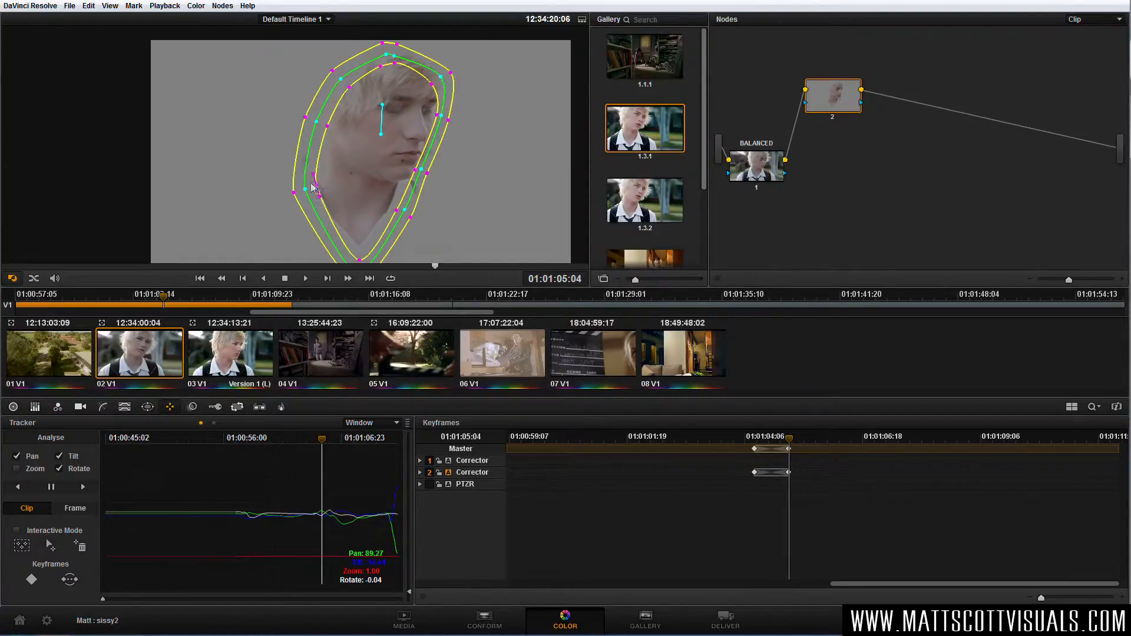
{"action": "left_click_drag", "start_coordinate": [307, 194], "coordinate": [309, 187]}
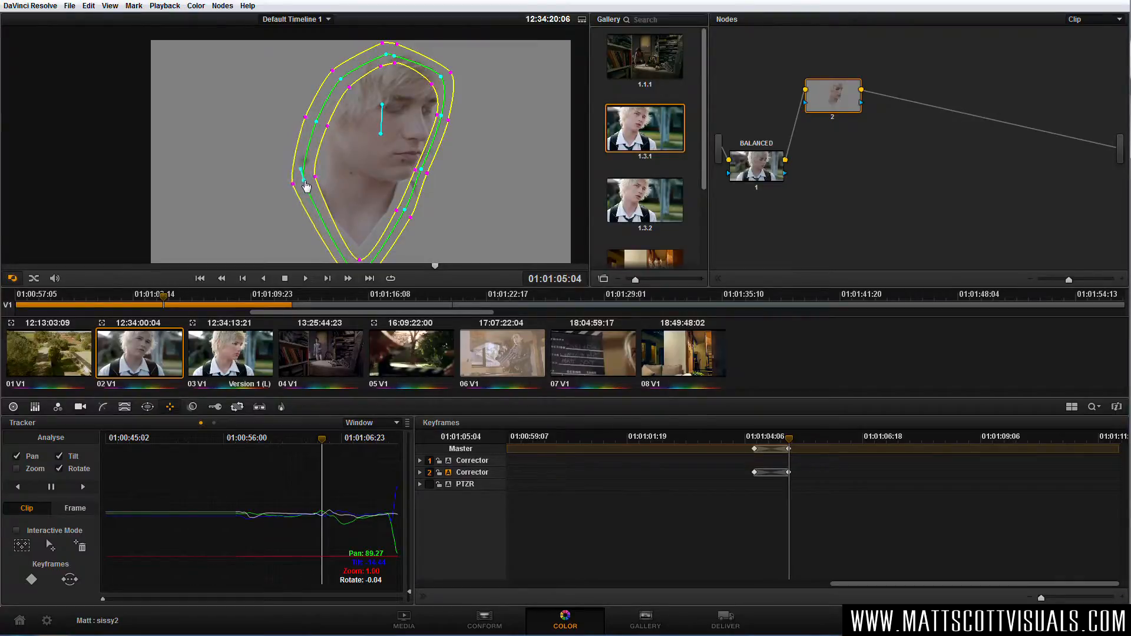
Keyframe the window at 01:01:04:21, moving its front points outward near the jaw and the eye
{"action": "mouse_move", "coordinate": [789, 439]}
{"action": "left_mouse_down"}
{"action": "mouse_move", "coordinate": [760, 444]}
{"action": "mouse_move", "coordinate": [774, 443]}
{"action": "left_mouse_up"}
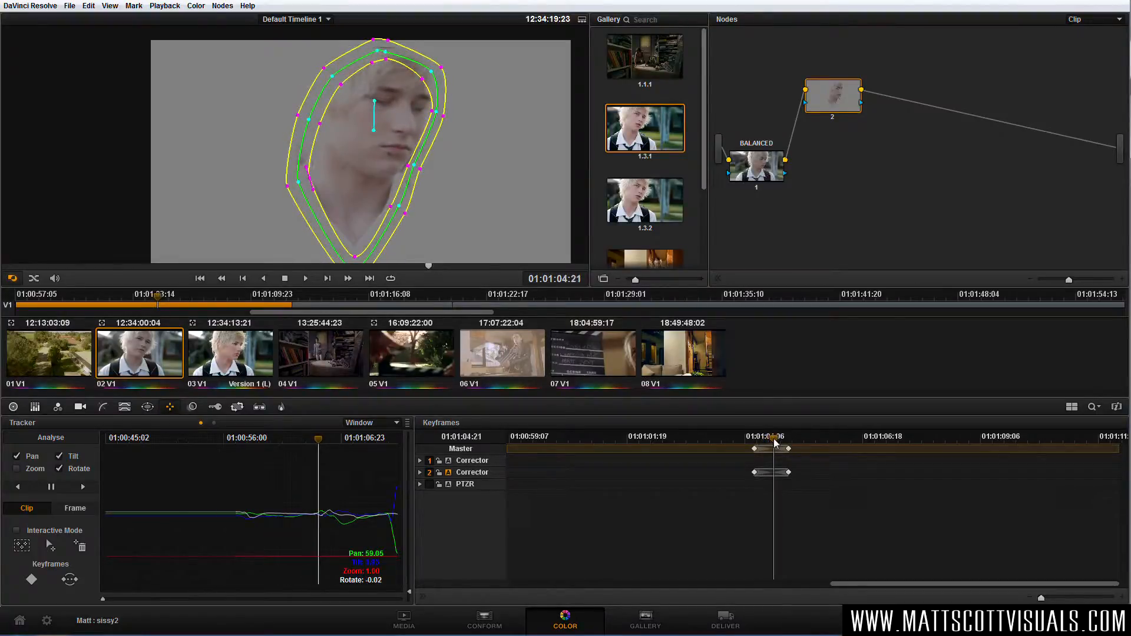
{"action": "left_click_drag", "start_coordinate": [415, 165], "coordinate": [418, 165]}
{"action": "left_click_drag", "start_coordinate": [443, 116], "coordinate": [447, 115]}
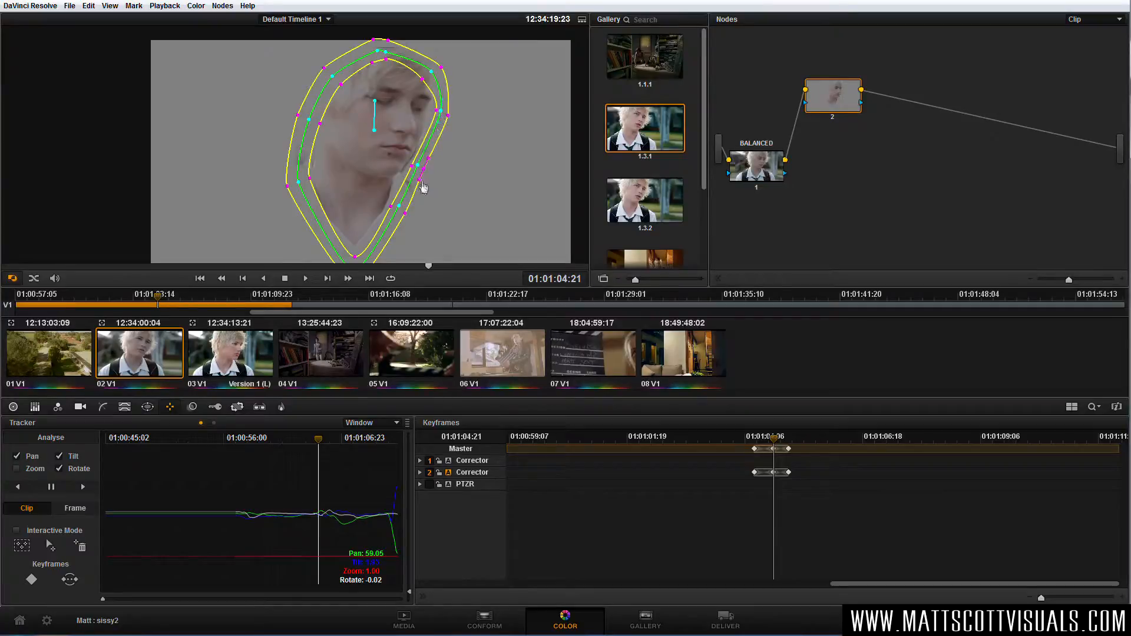
Keyframe the window at 01:01:05:23, widening its front edge around the forehead, cheek, jaw and neck
{"action": "left_click_drag", "start_coordinate": [778, 440], "coordinate": [826, 445]}
{"action": "left_click_drag", "start_coordinate": [399, 102], "coordinate": [416, 104]}
{"action": "left_click_drag", "start_coordinate": [395, 159], "coordinate": [402, 159]}
{"action": "left_click_drag", "start_coordinate": [384, 201], "coordinate": [392, 198]}
{"action": "left_click_drag", "start_coordinate": [391, 63], "coordinate": [400, 61]}
{"action": "left_click_drag", "start_coordinate": [416, 103], "coordinate": [421, 110]}
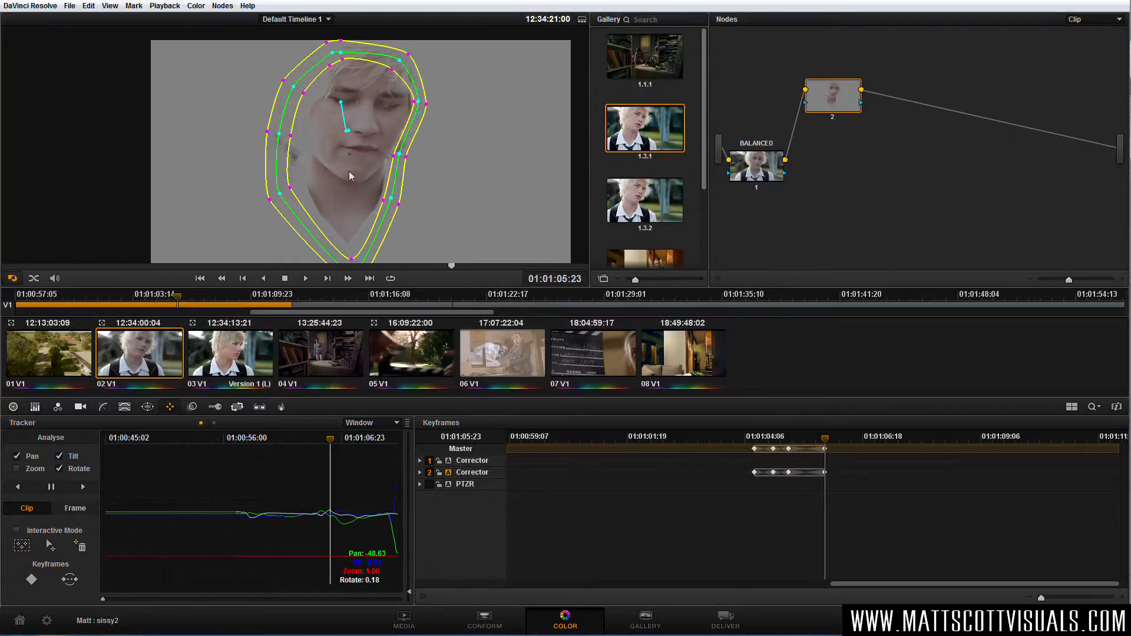
{"action": "left_click_drag", "start_coordinate": [837, 449], "coordinate": [817, 442]}
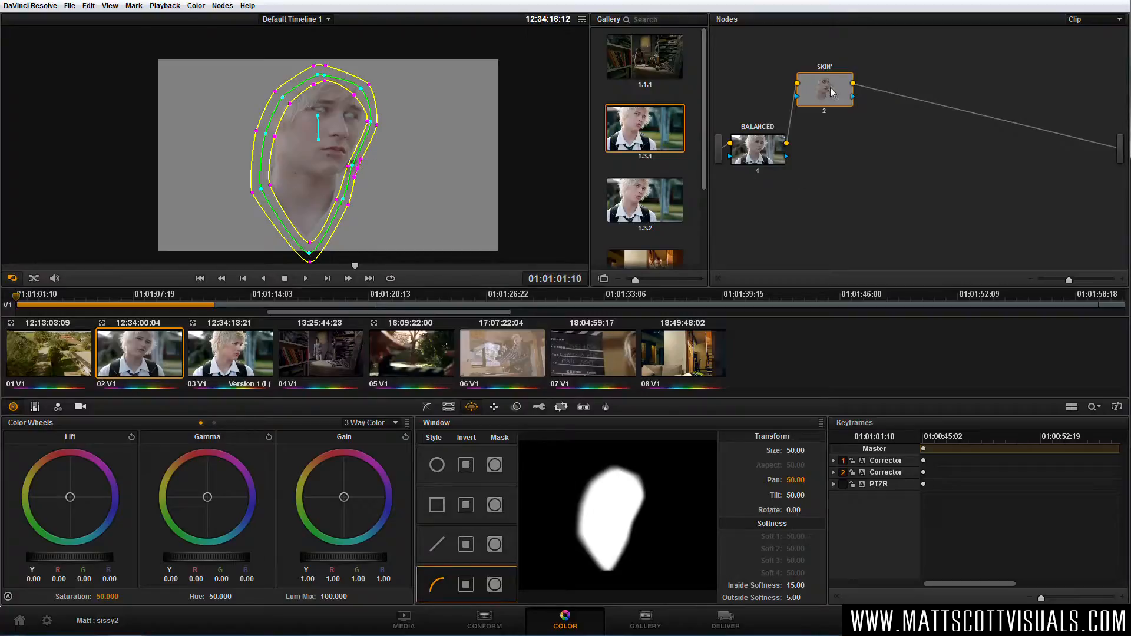
Try a gamma color shift on the SKIN' node, turn off the highlight view and hide the window outline
{"action": "left_click_drag", "start_coordinate": [834, 96], "coordinate": [835, 94]}
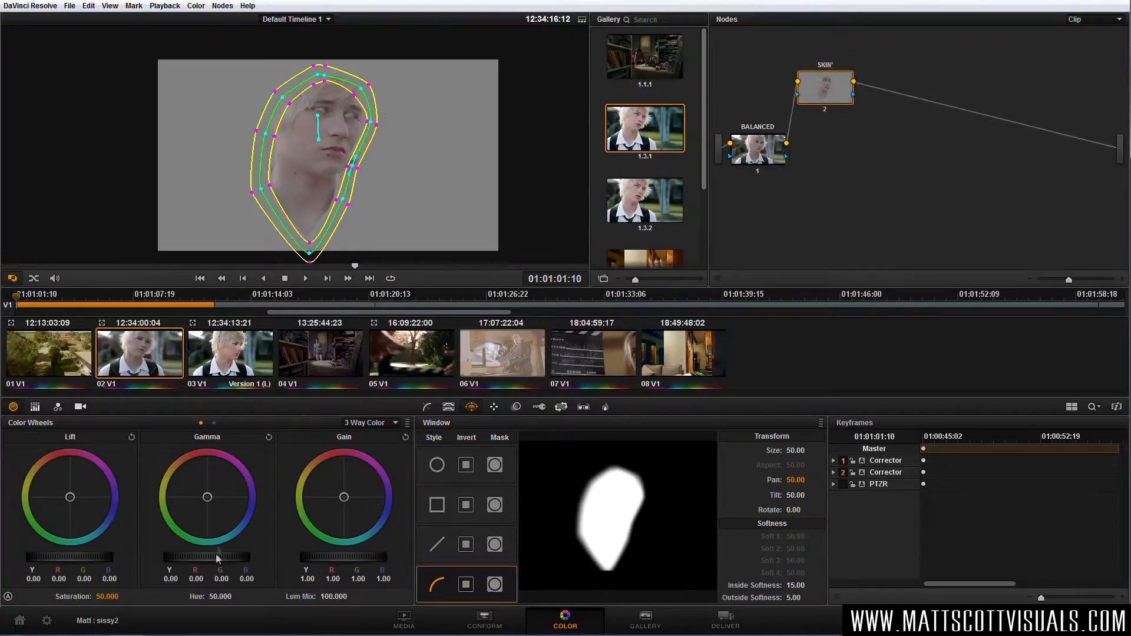
{"action": "left_click_drag", "start_coordinate": [206, 498], "coordinate": [122, 515]}
{"action": "left_click_drag", "start_coordinate": [201, 491], "coordinate": [352, 471]}
{"action": "key", "text": "shift+h"}
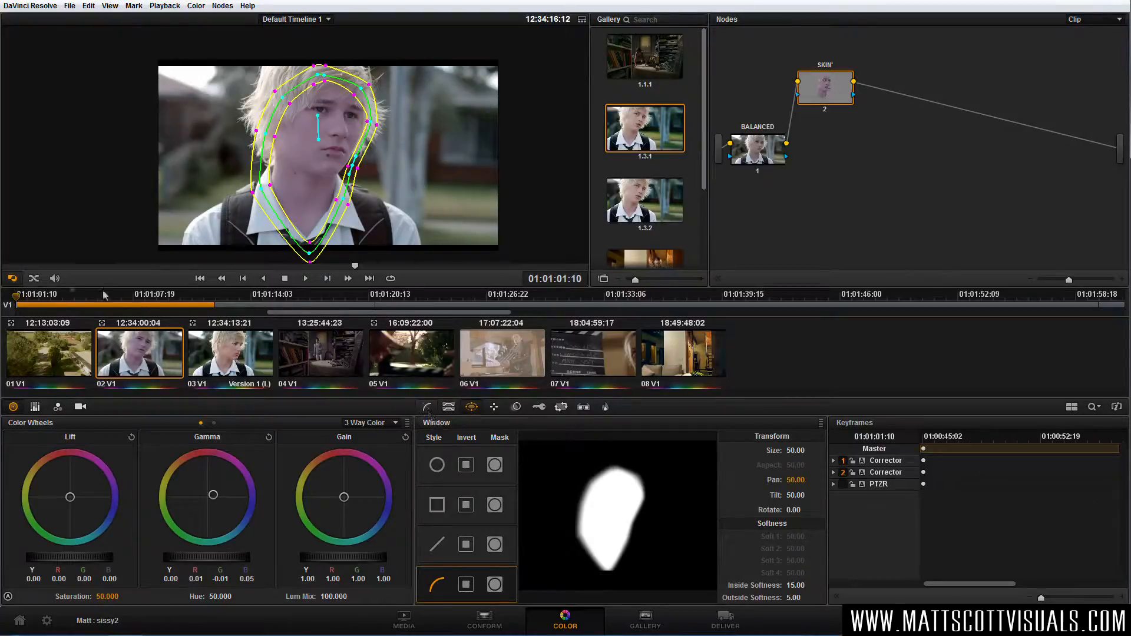
{"action": "left_click", "coordinate": [13, 278]}
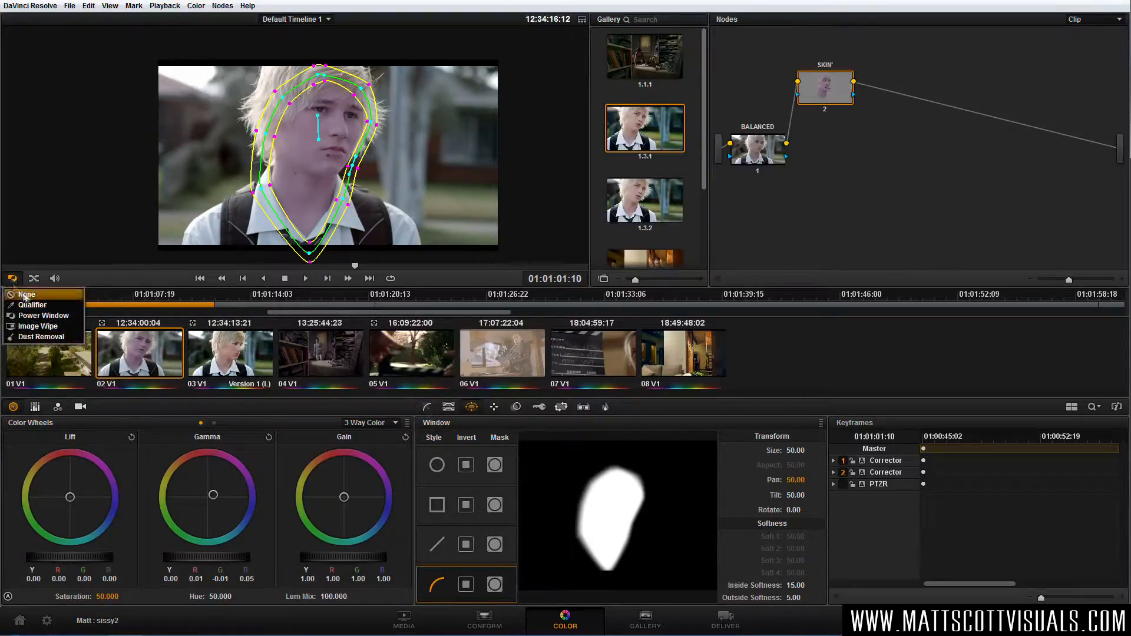
{"action": "left_click", "coordinate": [26, 298]}
Try a greenish gamma shift on the SKIN' node and check it at 01:01:01:18
{"action": "left_click_drag", "start_coordinate": [213, 495], "coordinate": [127, 557]}
{"action": "mouse_move", "coordinate": [357, 267]}
{"action": "left_mouse_down"}
{"action": "mouse_move", "coordinate": [451, 273]}
{"action": "mouse_move", "coordinate": [356, 265]}
{"action": "left_mouse_up"}
{"action": "left_click_drag", "start_coordinate": [832, 98], "coordinate": [832, 109]}
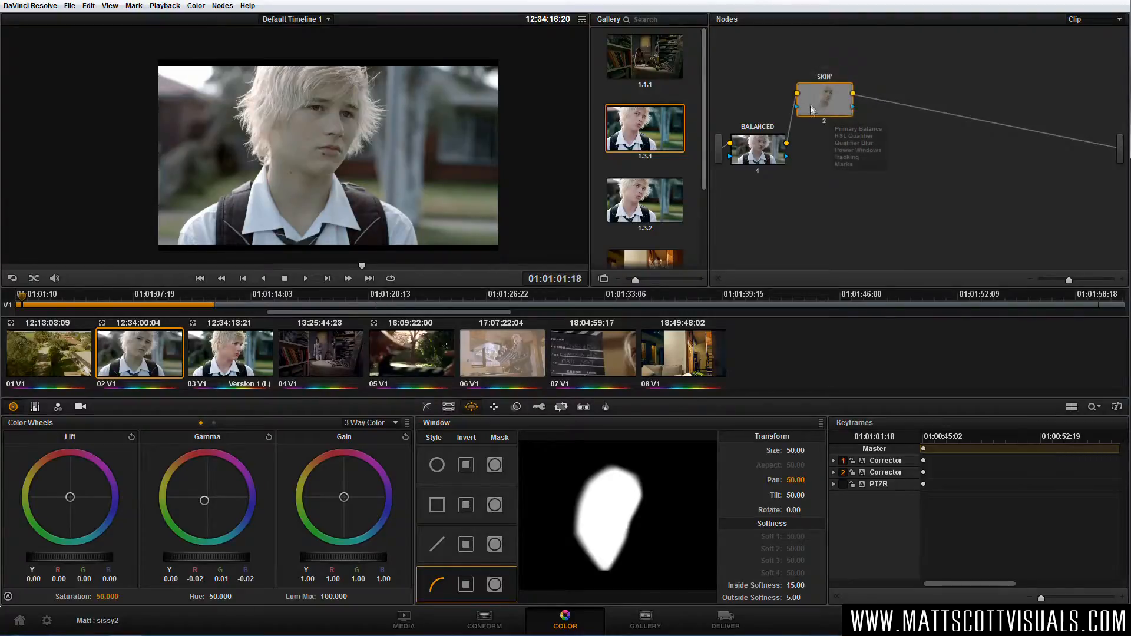
{"action": "left_click_drag", "start_coordinate": [831, 114], "coordinate": [834, 103]}
{"action": "left_click", "coordinate": [451, 408]}
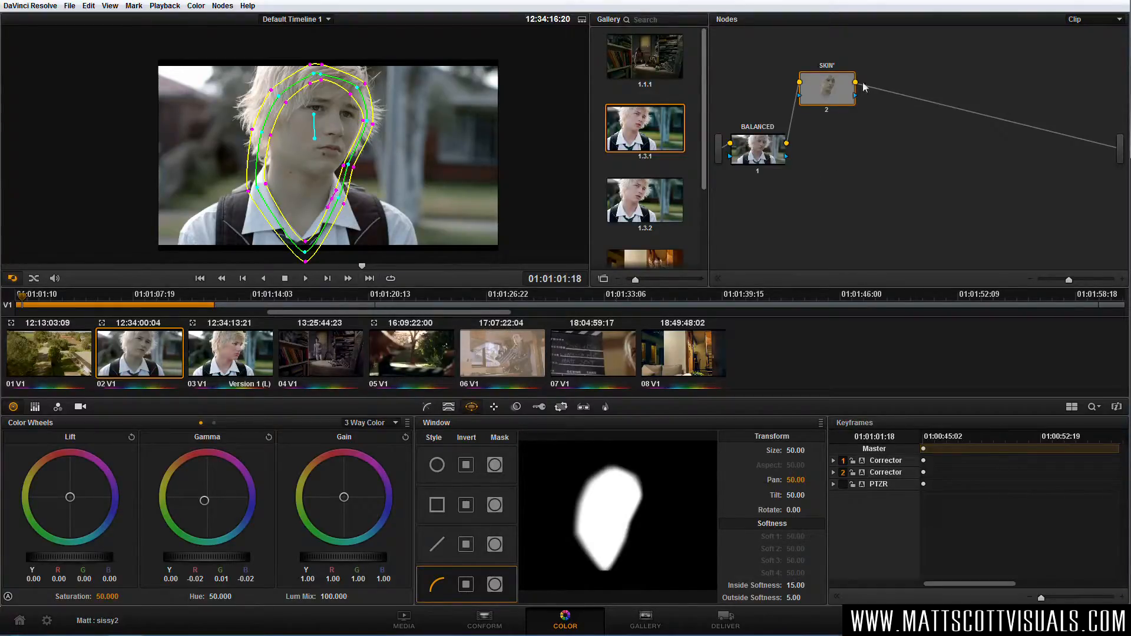
{"action": "left_click", "coordinate": [428, 408]}
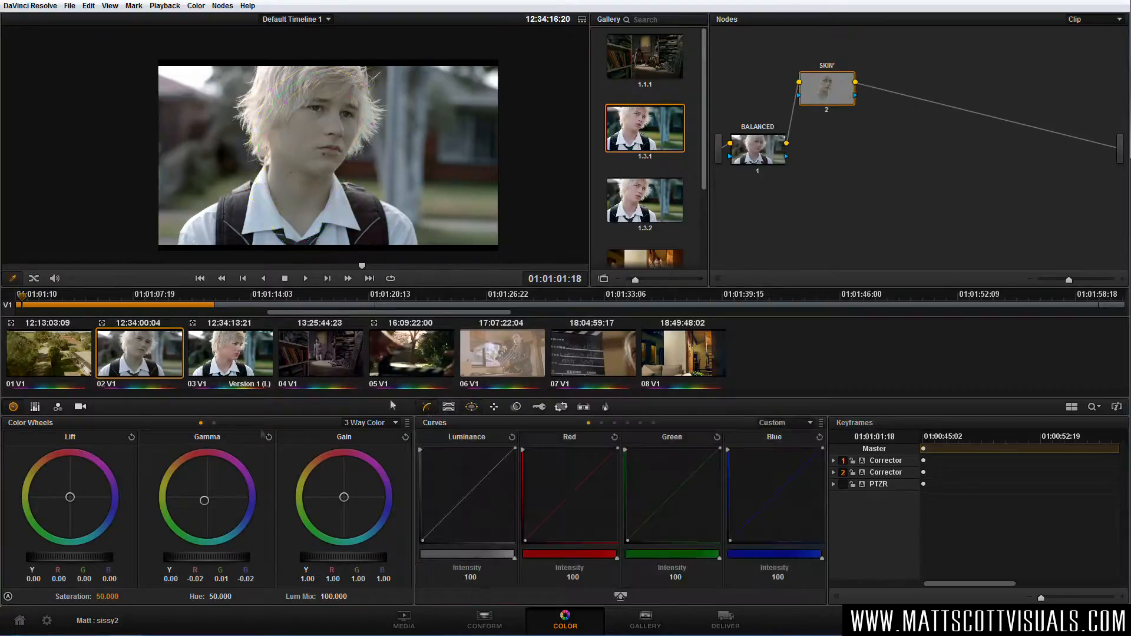
Try other gamma color balances on the SKIN' node and reset the gamma wheel to neutral
{"action": "left_click_drag", "start_coordinate": [275, 504], "coordinate": [215, 435]}
{"action": "mouse_move", "coordinate": [207, 498]}
{"action": "left_mouse_down"}
{"action": "mouse_move", "coordinate": [235, 500]}
{"action": "mouse_move", "coordinate": [213, 491]}
{"action": "left_mouse_up"}
{"action": "mouse_move", "coordinate": [216, 490]}
{"action": "left_mouse_down"}
{"action": "mouse_move", "coordinate": [248, 510]}
{"action": "mouse_move", "coordinate": [201, 487]}
{"action": "left_mouse_up"}
{"action": "left_click", "coordinate": [268, 437]}
Add a serial node after SKIN' and fit a flattened circular window of size about 11.6, tilted about 10 degrees, over both eyes
{"action": "left_click_drag", "start_coordinate": [839, 96], "coordinate": [838, 150]}
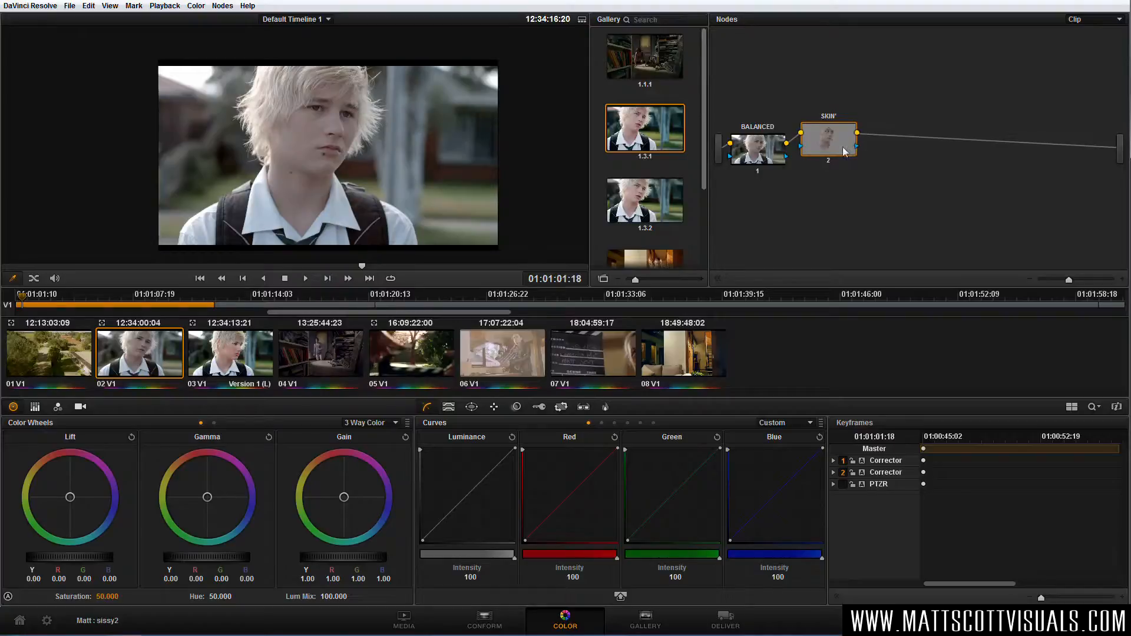
{"action": "key", "text": "alt+s"}
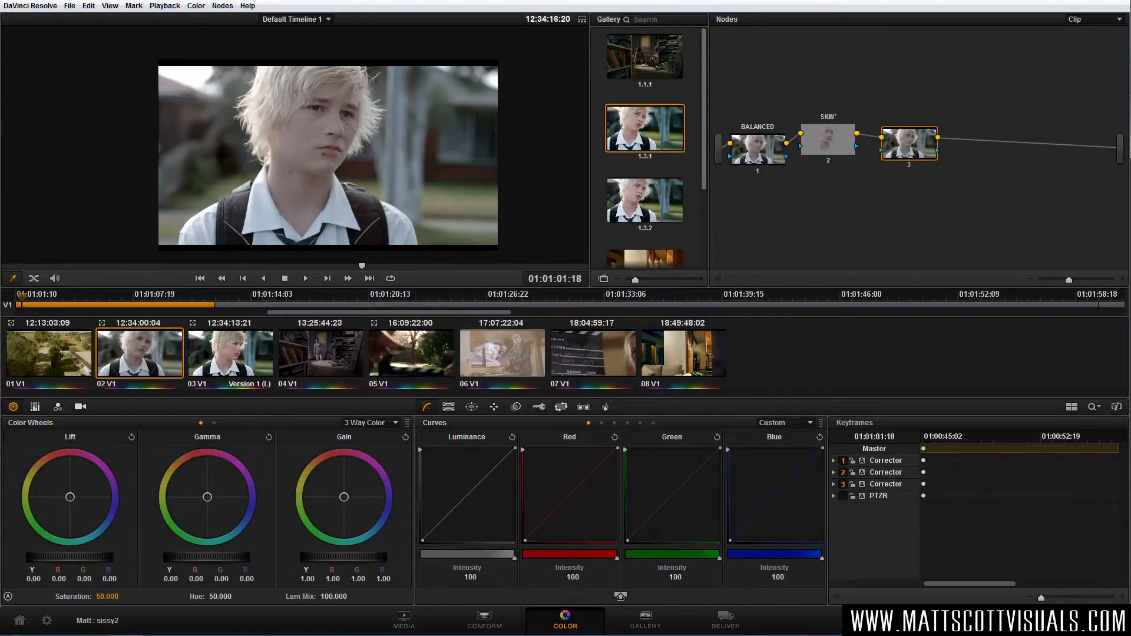
{"action": "scroll", "coordinate": [315, 98], "scroll_direction": "up", "scroll_amount": 5}
{"action": "left_click_drag", "start_coordinate": [403, 114], "coordinate": [354, 167]}
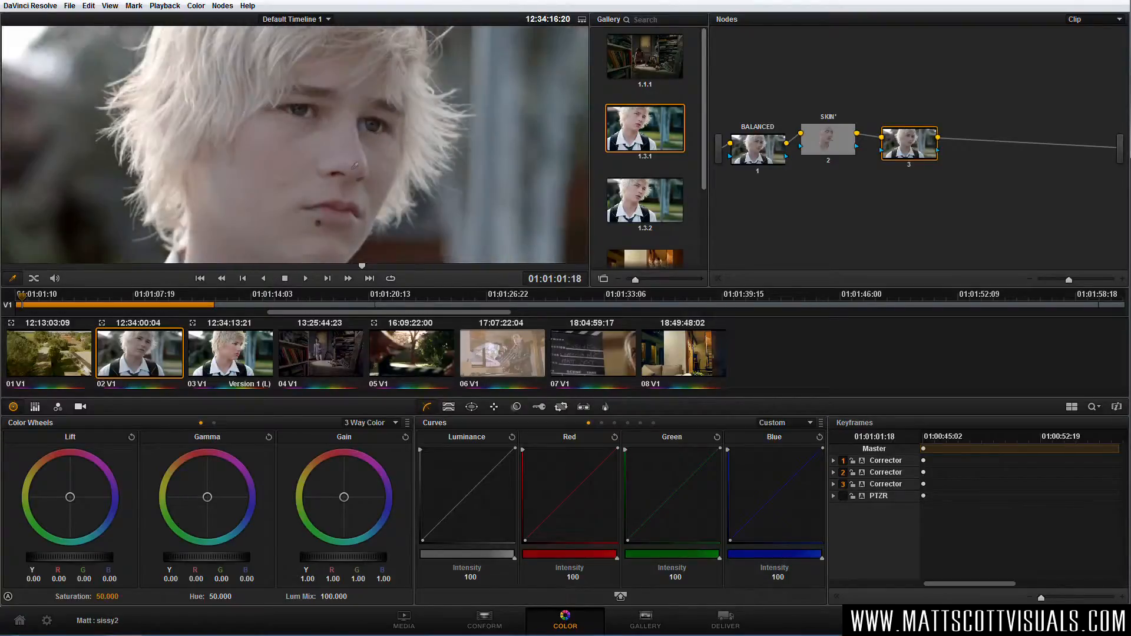
{"action": "left_click", "coordinate": [472, 407]}
{"action": "left_click", "coordinate": [437, 465]}
{"action": "left_click_drag", "start_coordinate": [342, 125], "coordinate": [343, 126]}
{"action": "left_click_drag", "start_coordinate": [327, 250], "coordinate": [327, 155]}
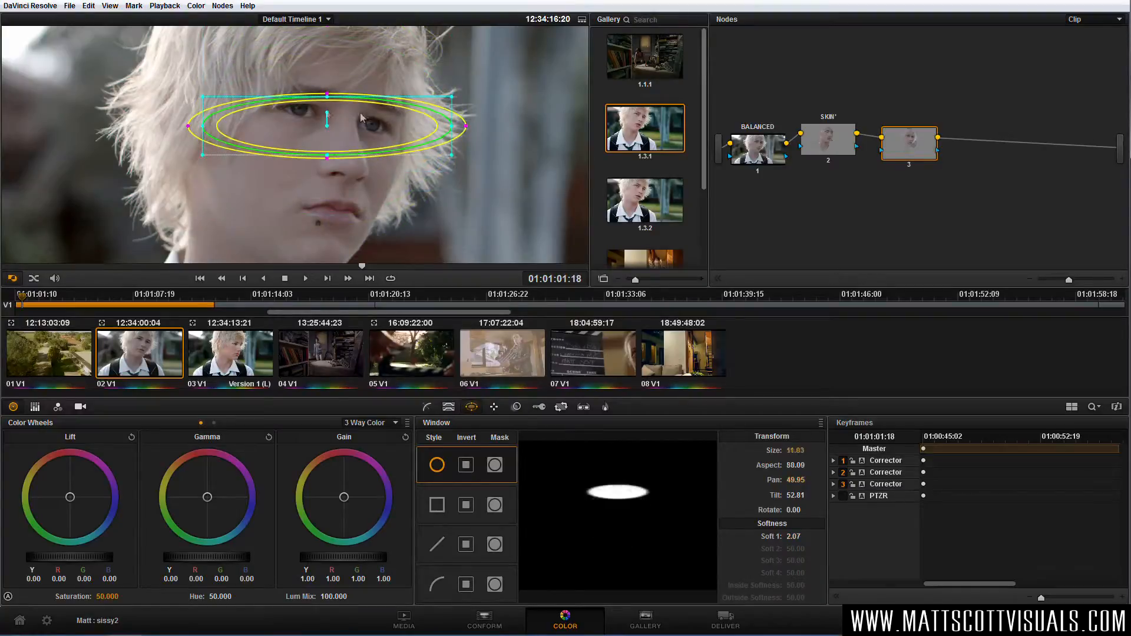
{"action": "left_click_drag", "start_coordinate": [327, 112], "coordinate": [336, 116]}
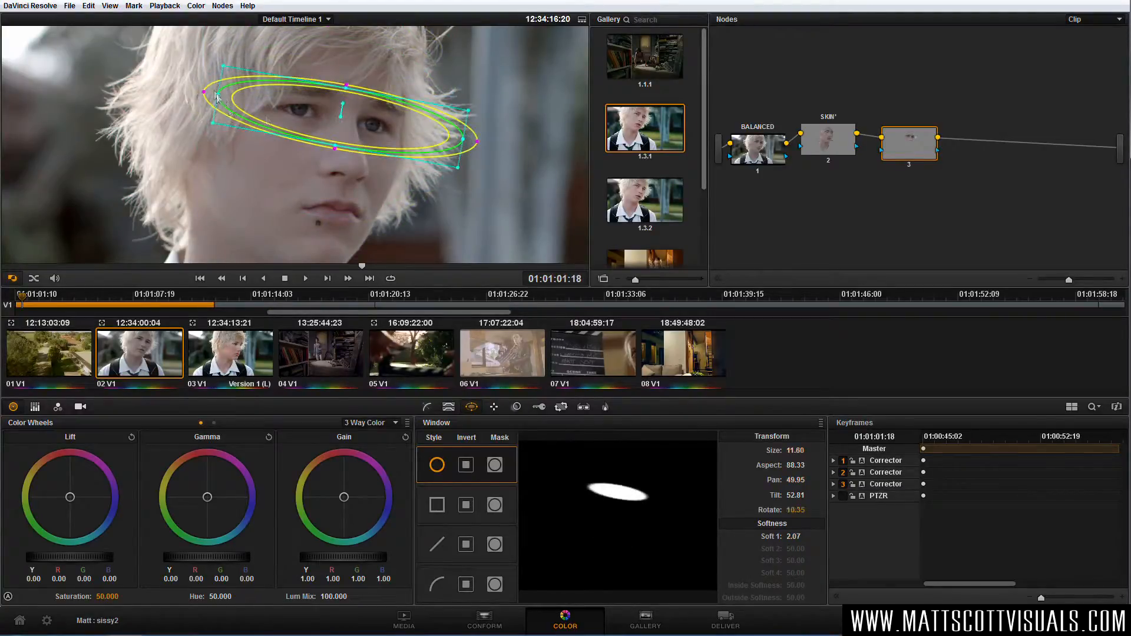
Key the eyes on node 3 with the HSL qualifier, setting hue width 98.5, saturation high 0.9 and blur radius 56.3
{"action": "left_click", "coordinate": [449, 407]}
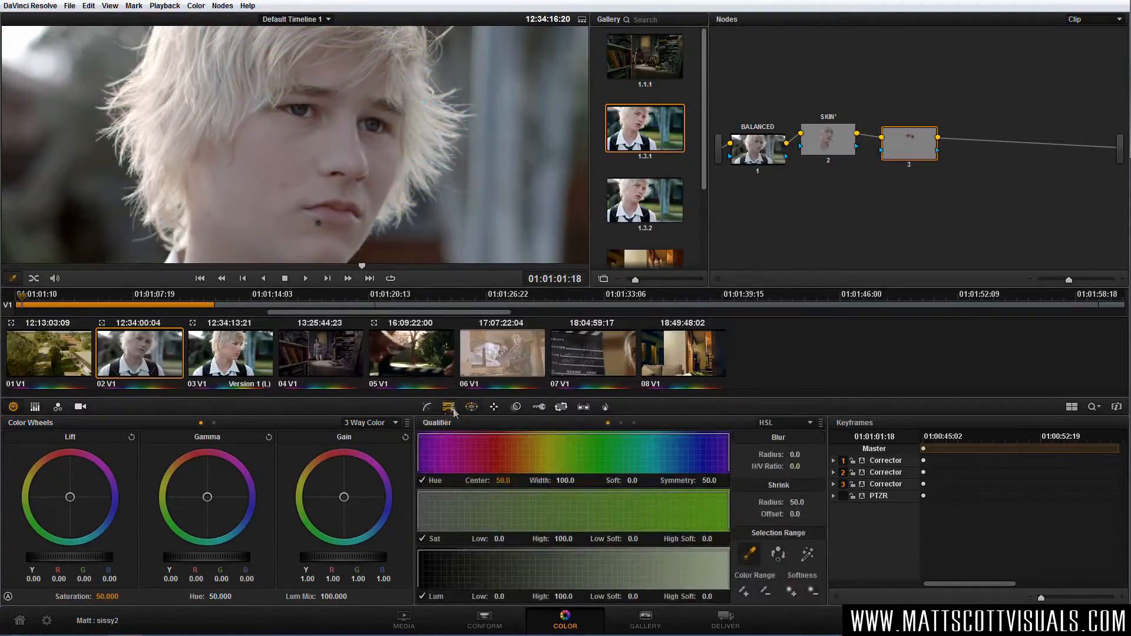
{"action": "left_click", "coordinate": [808, 555]}
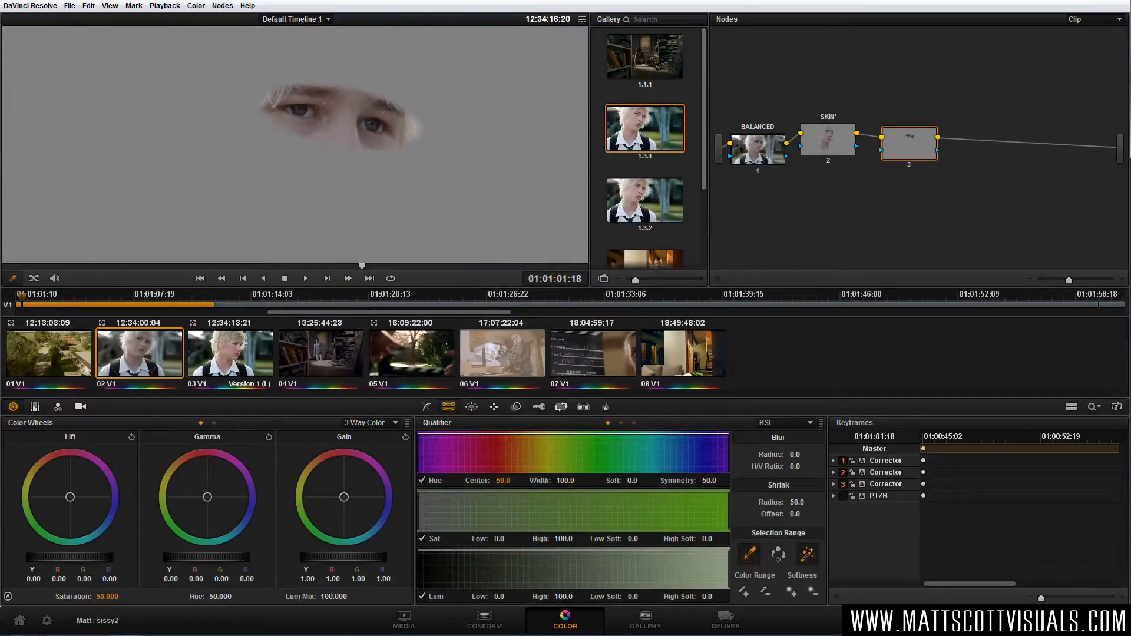
{"action": "left_click_drag", "start_coordinate": [302, 111], "coordinate": [304, 111]}
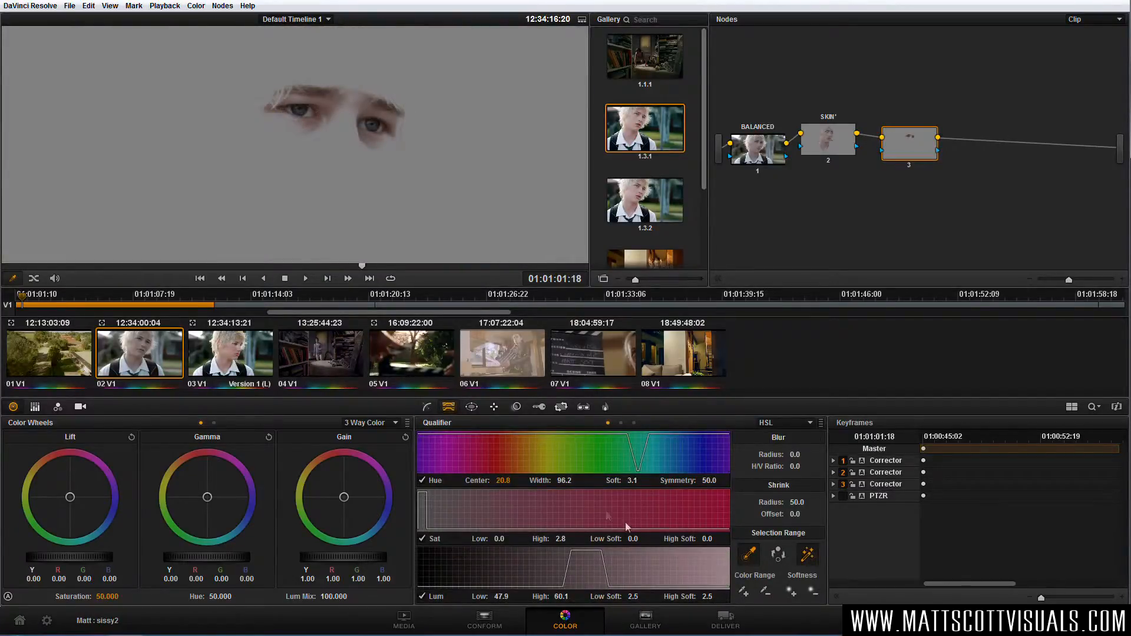
{"action": "left_click_drag", "start_coordinate": [564, 480], "coordinate": [577, 482]}
{"action": "left_click_drag", "start_coordinate": [572, 540], "coordinate": [561, 540]}
{"action": "left_click_drag", "start_coordinate": [795, 455], "coordinate": [810, 453]}
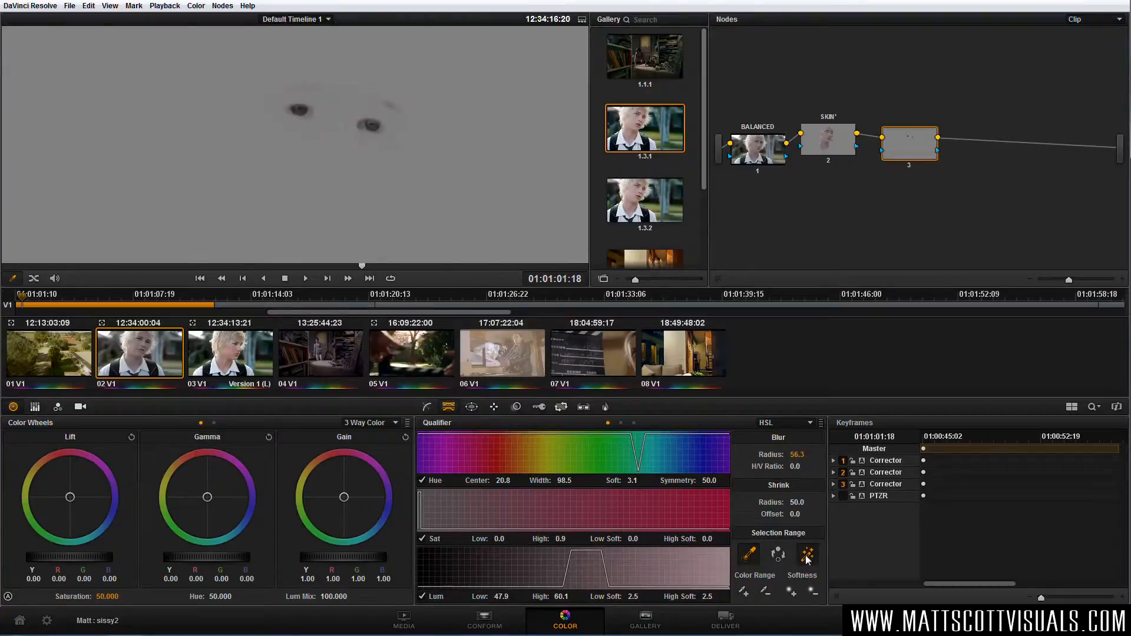
{"action": "key", "text": "shift+h"}
Shift node 3's gamma toward blue and raise its gain to 1.59 luma, 1.46 red, 1.61 green and 1.84 blue
{"action": "left_click_drag", "start_coordinate": [209, 504], "coordinate": [244, 535]}
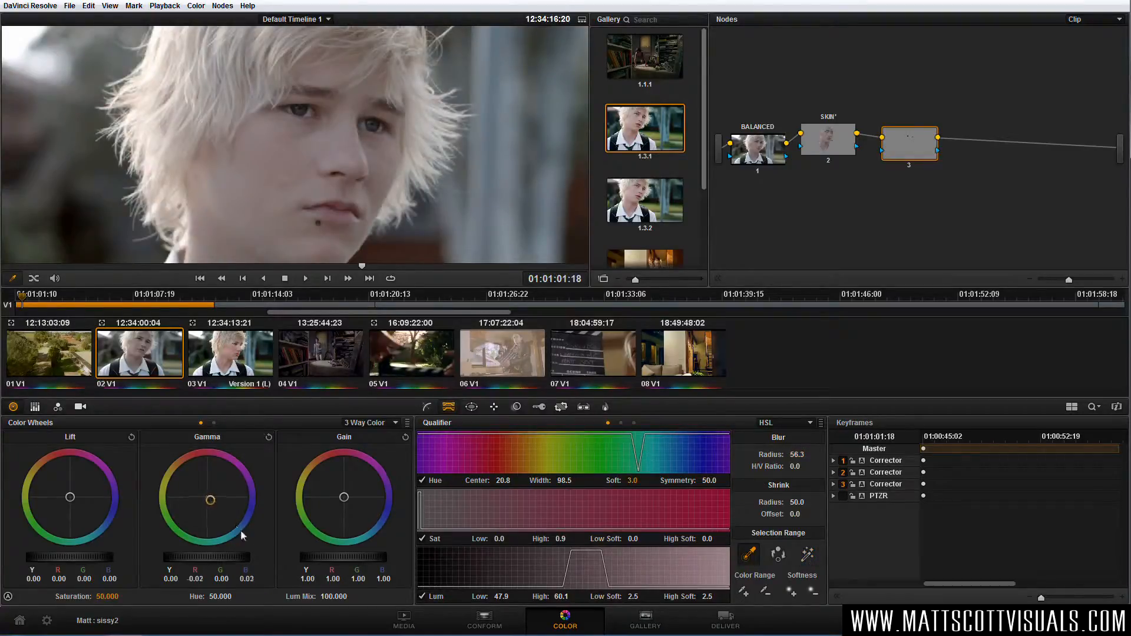
{"action": "left_click_drag", "start_coordinate": [359, 508], "coordinate": [388, 538]}
{"action": "left_click_drag", "start_coordinate": [597, 550], "coordinate": [601, 551]}
{"action": "scroll", "coordinate": [332, 94], "scroll_direction": "down", "scroll_amount": 2}
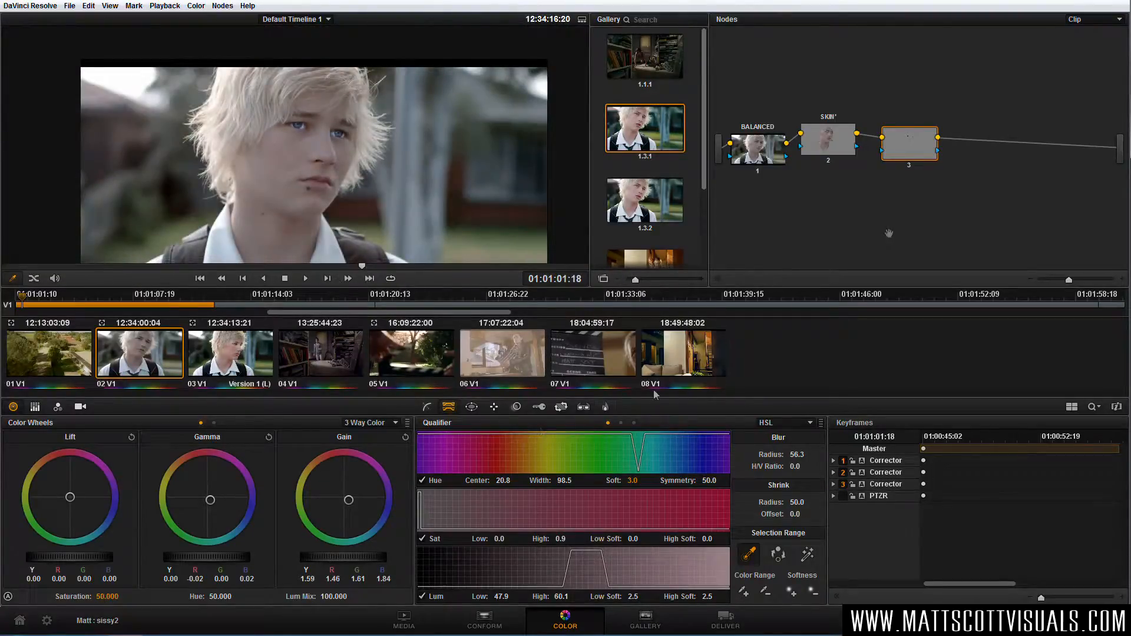
Space out the node graph by raising BALANCED and SKIN' slightly and moving node 3 farther along the chain
{"action": "left_click_drag", "start_coordinate": [909, 155], "coordinate": [902, 144]}
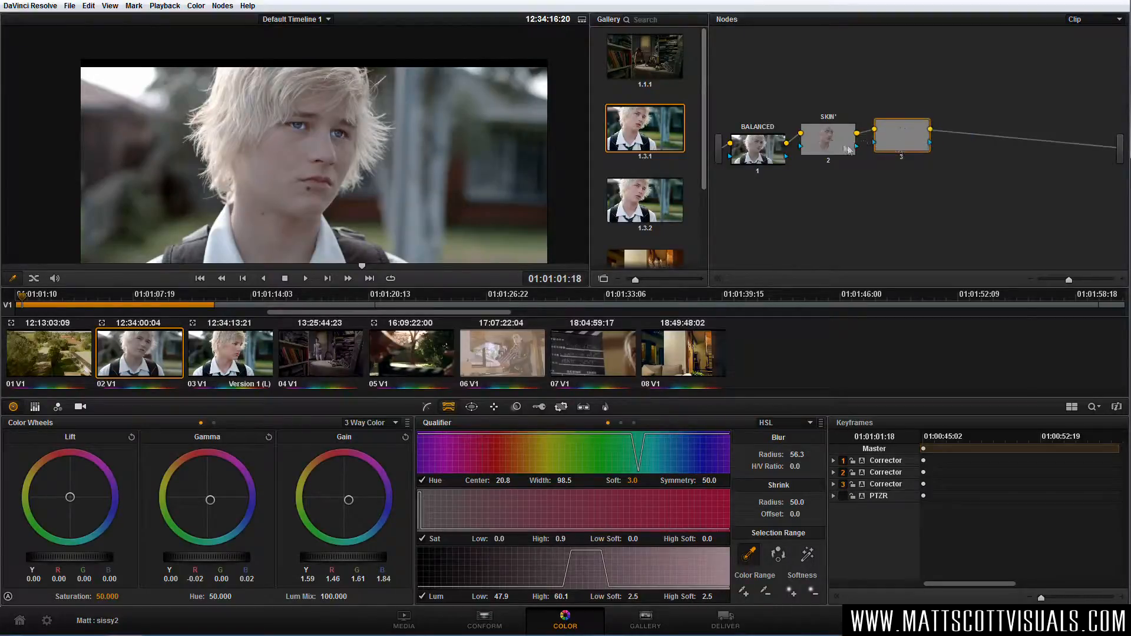
{"action": "left_click_drag", "start_coordinate": [895, 146], "coordinate": [861, 124]}
{"action": "left_click", "coordinate": [843, 144]}
{"action": "left_click_drag", "start_coordinate": [898, 137], "coordinate": [913, 125]}
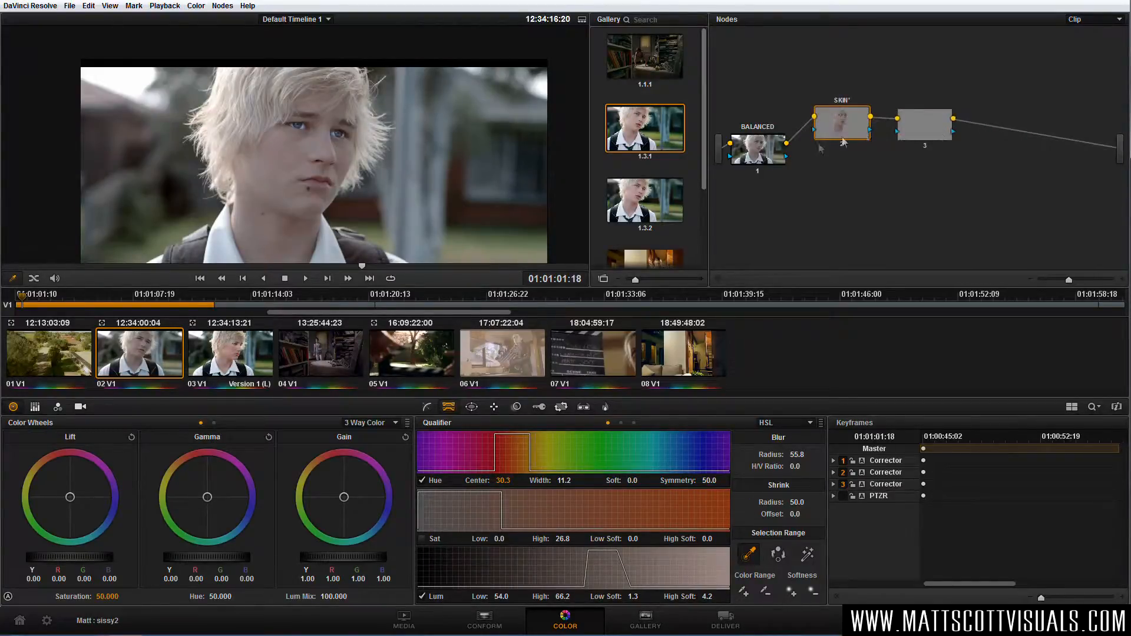
{"action": "left_click_drag", "start_coordinate": [769, 161], "coordinate": [773, 152]}
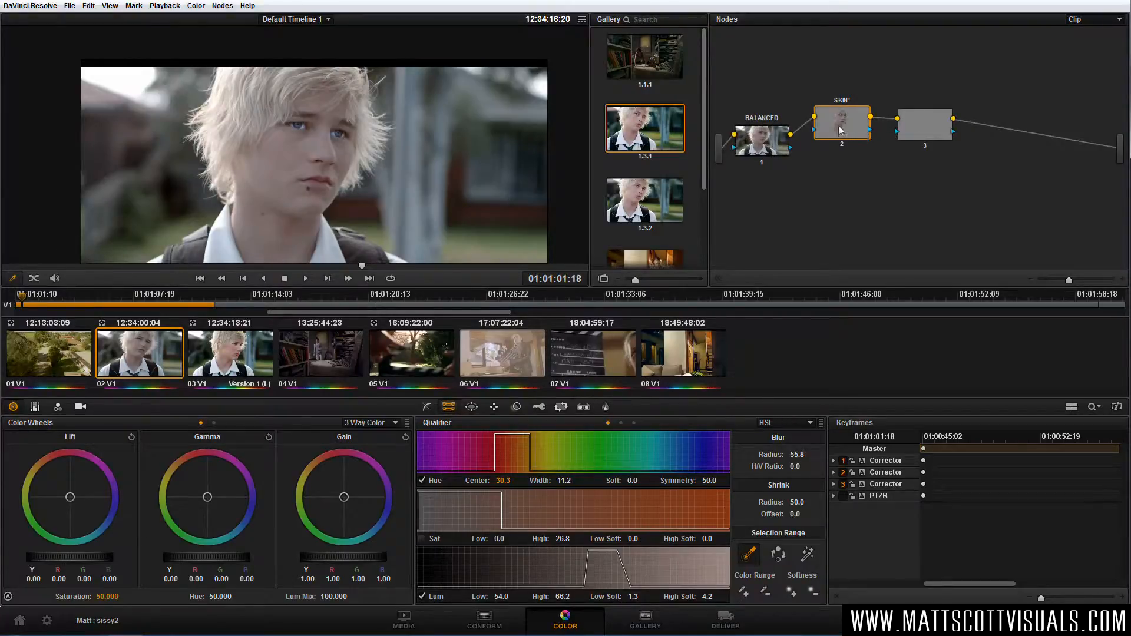
Review the SKIN' and eye node settings, spread these two nodes farther apart, and select node 3
{"action": "left_click", "coordinate": [910, 131]}
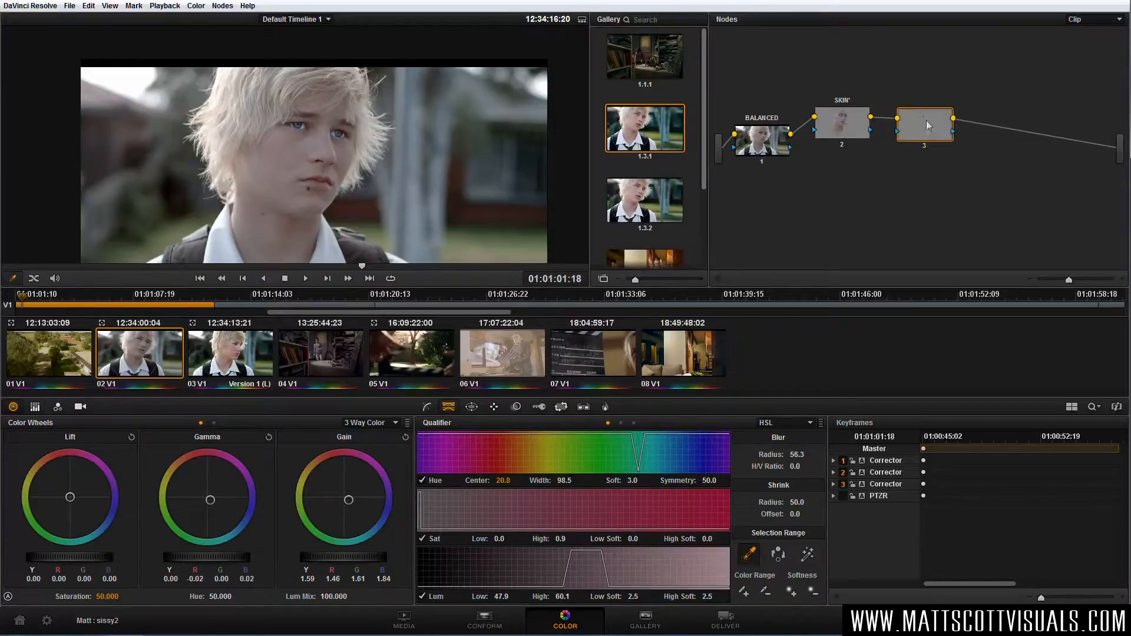
{"action": "left_click", "coordinate": [858, 131]}
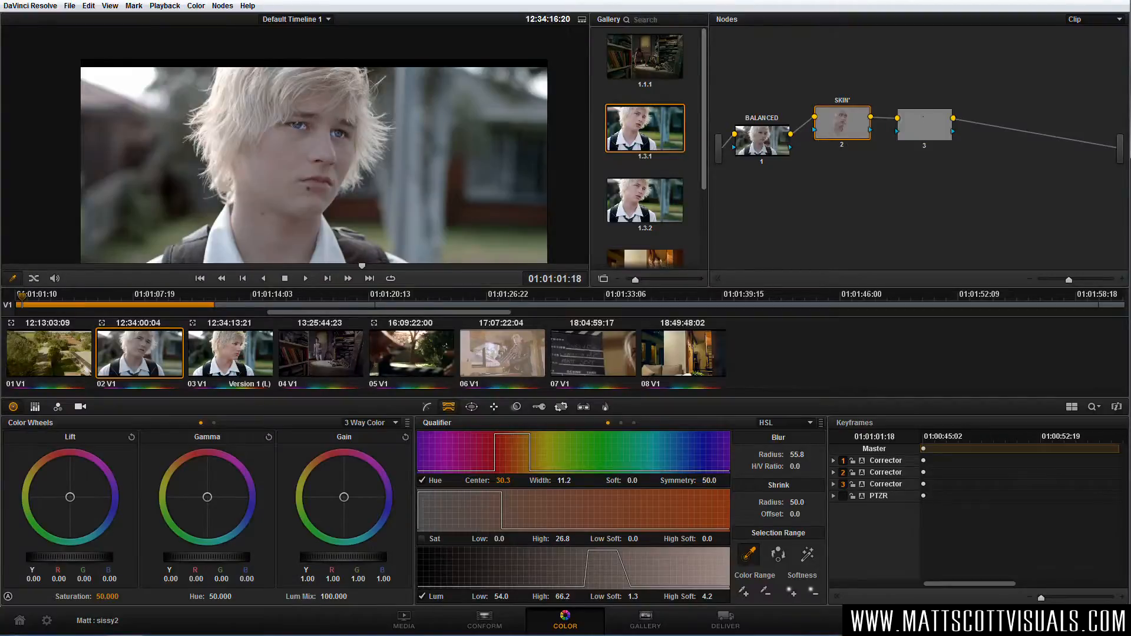
{"action": "scroll", "coordinate": [312, 125], "scroll_direction": "up", "scroll_amount": 3}
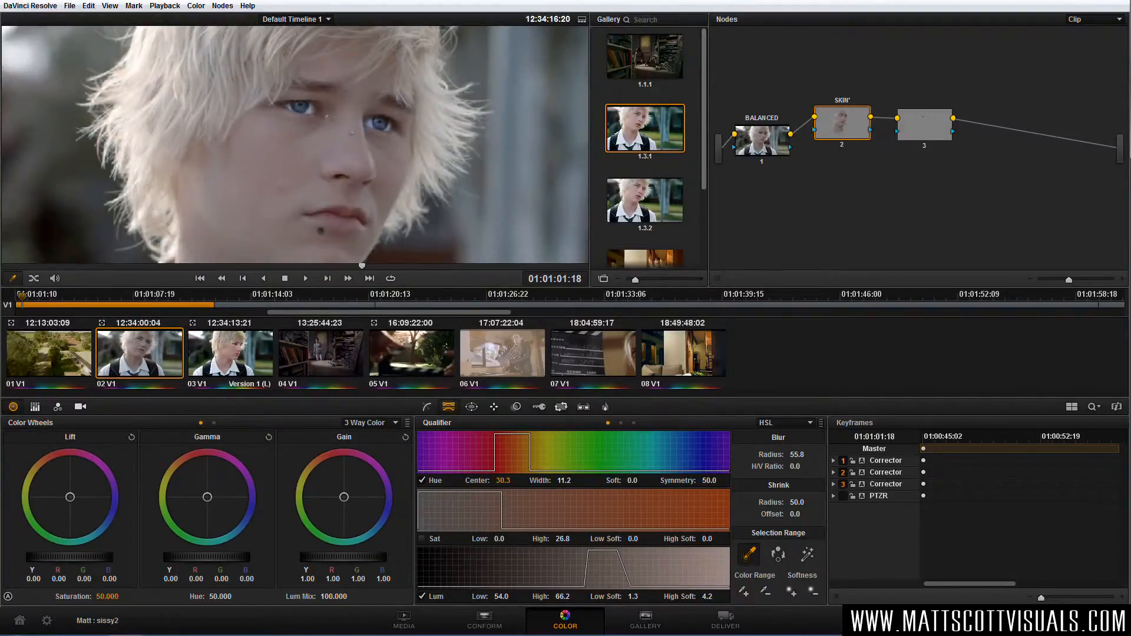
{"action": "scroll", "coordinate": [351, 134], "scroll_direction": "down", "scroll_amount": 3}
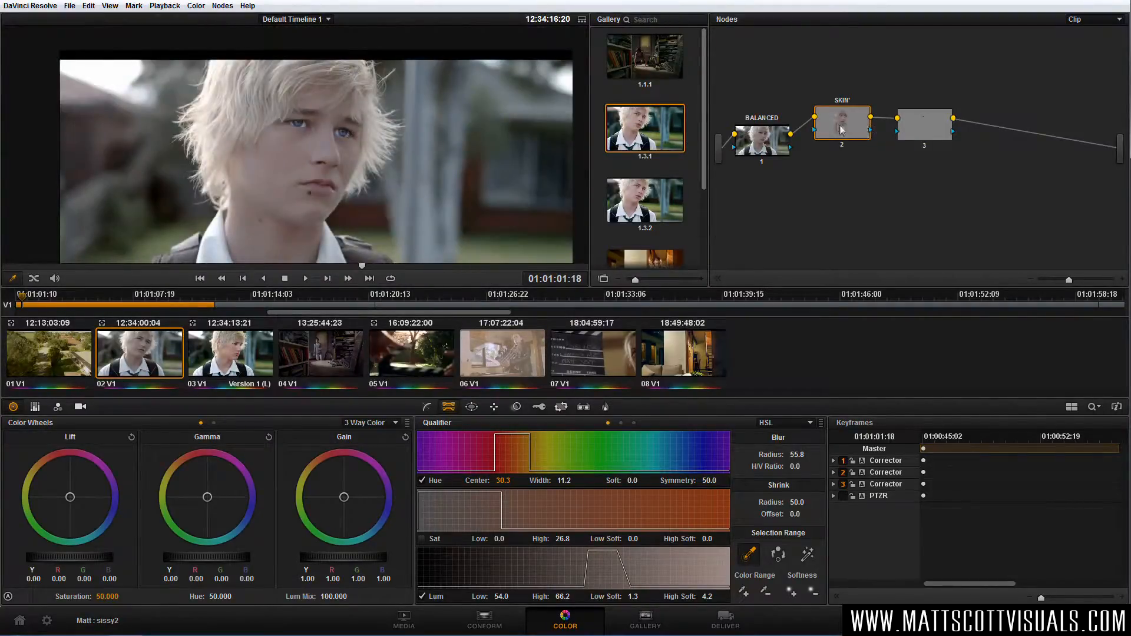
{"action": "left_click_drag", "start_coordinate": [844, 125], "coordinate": [842, 110]}
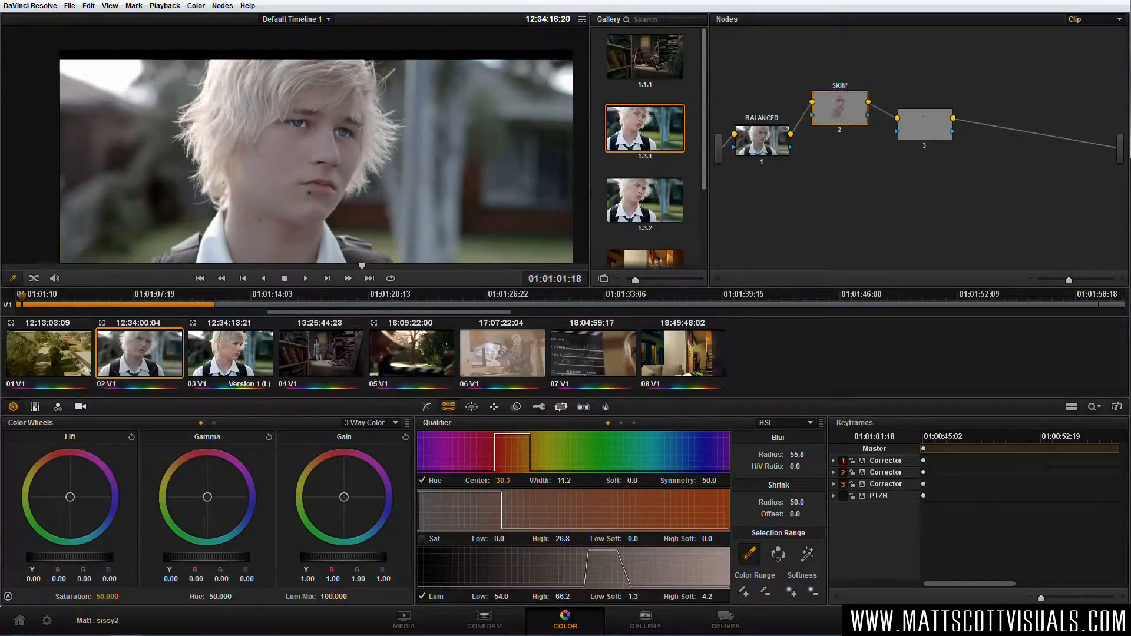
{"action": "left_click_drag", "start_coordinate": [923, 124], "coordinate": [938, 122]}
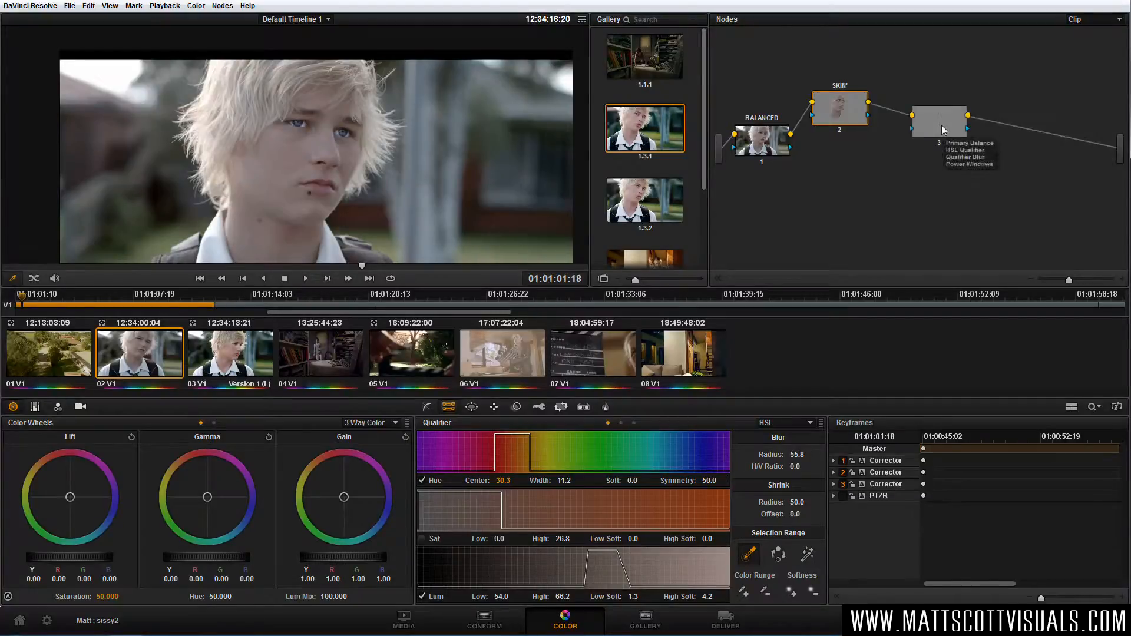
{"action": "left_click", "coordinate": [941, 134]}
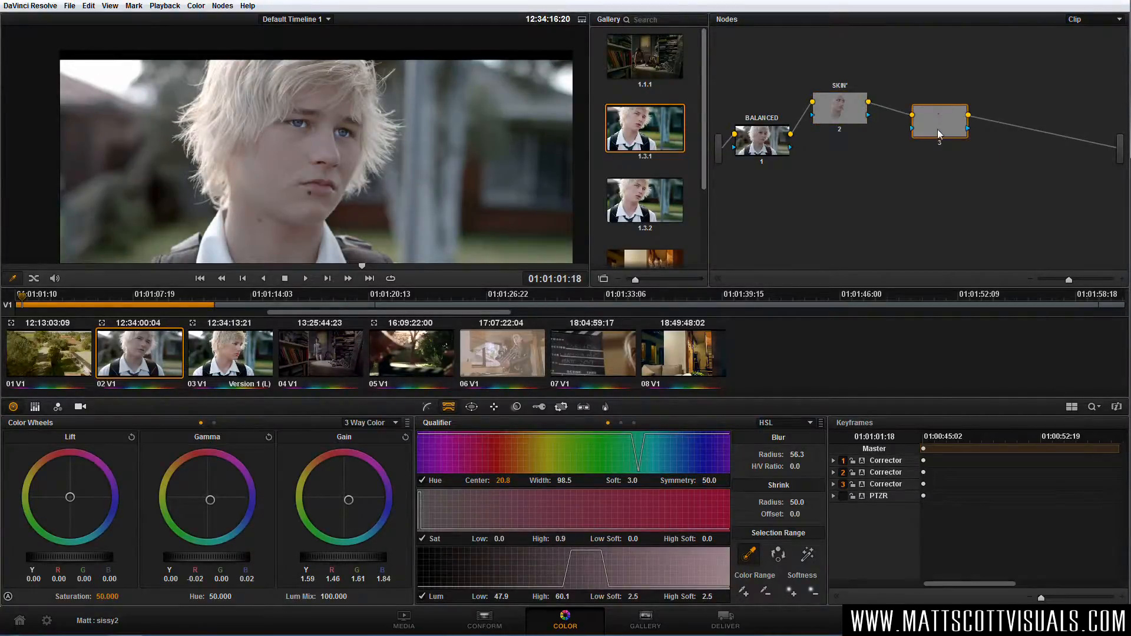
Delete node 3 from the node graph and move the SKIN' node slightly higher
{"action": "key", "text": "Delete"}
{"action": "left_click_drag", "start_coordinate": [851, 118], "coordinate": [846, 106]}
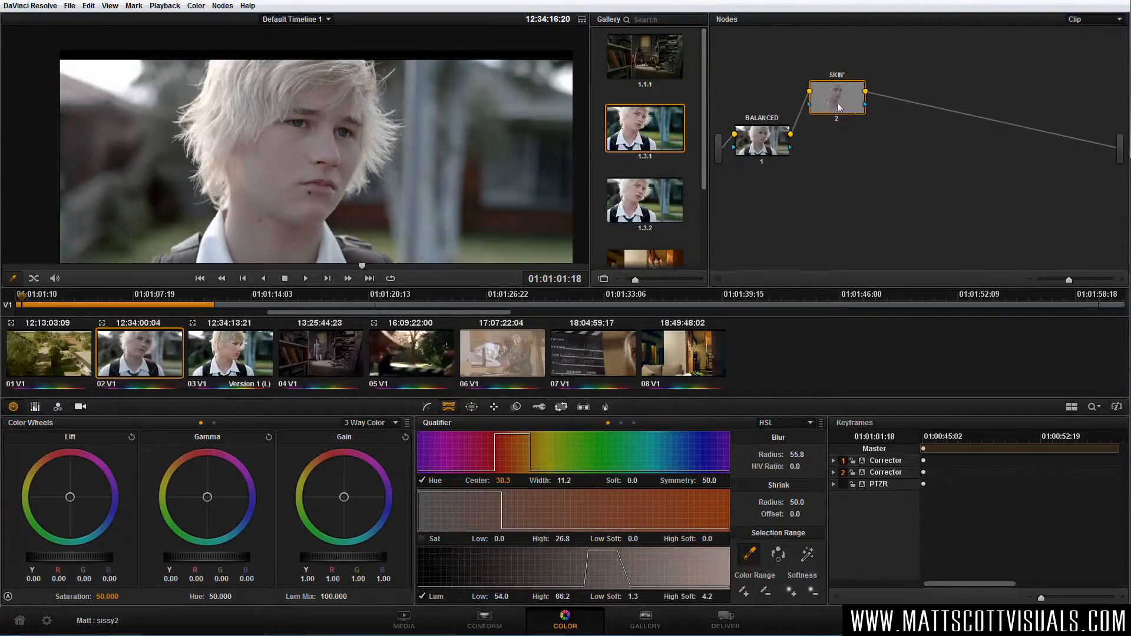
{"action": "left_click_drag", "start_coordinate": [923, 130], "coordinate": [922, 129]}
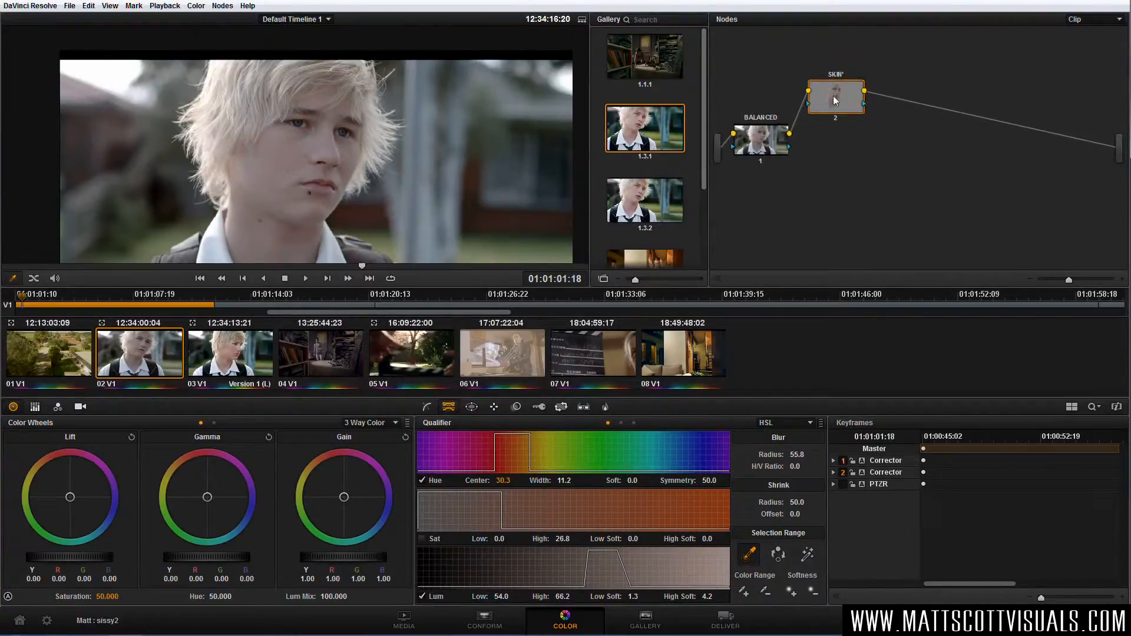
Add a parallel node beside SKIN' and arrange SKIN', node 4, BALANCED and the Parallel mixer into two tidy branches
{"action": "left_click", "coordinate": [223, 5]}
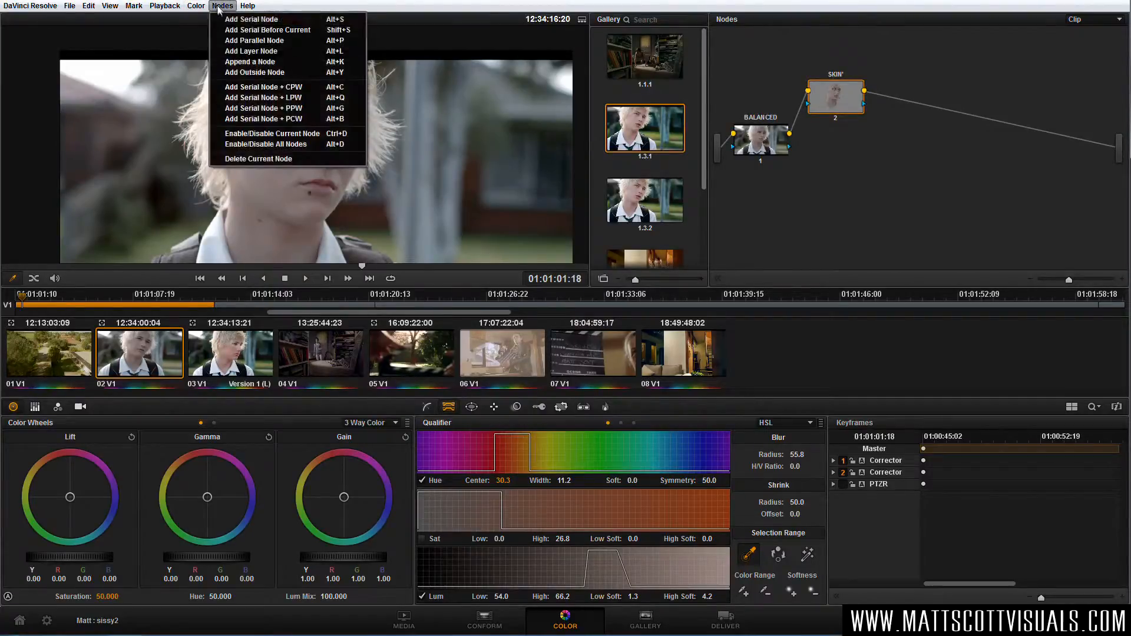
{"action": "left_click", "coordinate": [285, 41]}
{"action": "left_click_drag", "start_coordinate": [888, 104], "coordinate": [903, 134]}
{"action": "left_click_drag", "start_coordinate": [832, 155], "coordinate": [820, 192]}
{"action": "left_click_drag", "start_coordinate": [834, 103], "coordinate": [807, 106]}
{"action": "left_click_drag", "start_coordinate": [825, 184], "coordinate": [816, 169]}
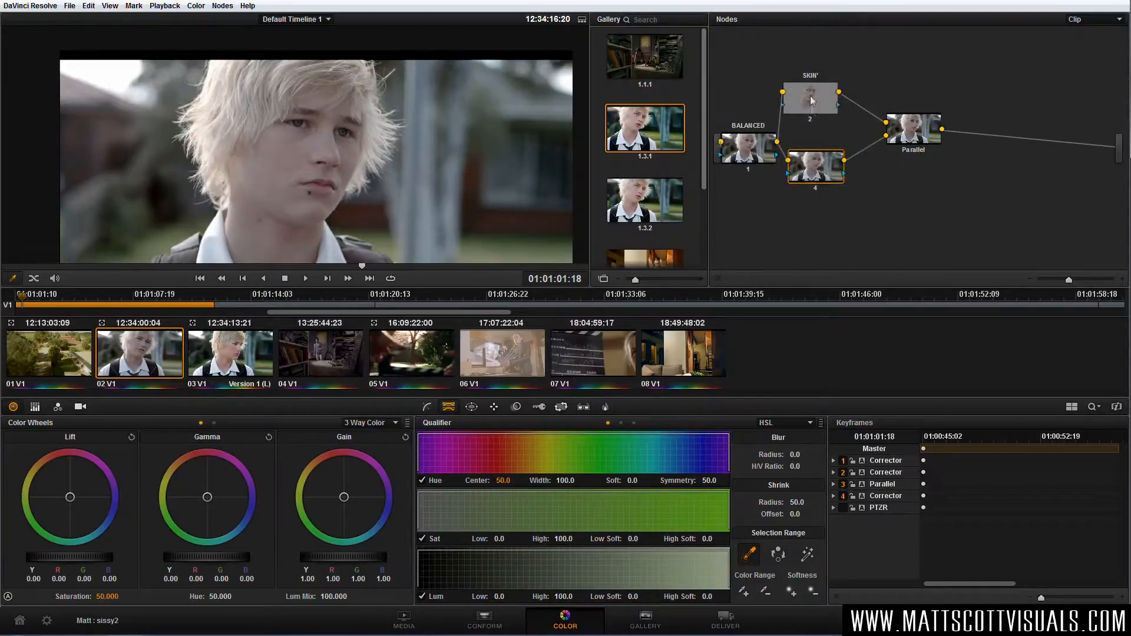
{"action": "left_click_drag", "start_coordinate": [813, 103], "coordinate": [822, 105]}
{"action": "left_click_drag", "start_coordinate": [831, 171], "coordinate": [838, 177]}
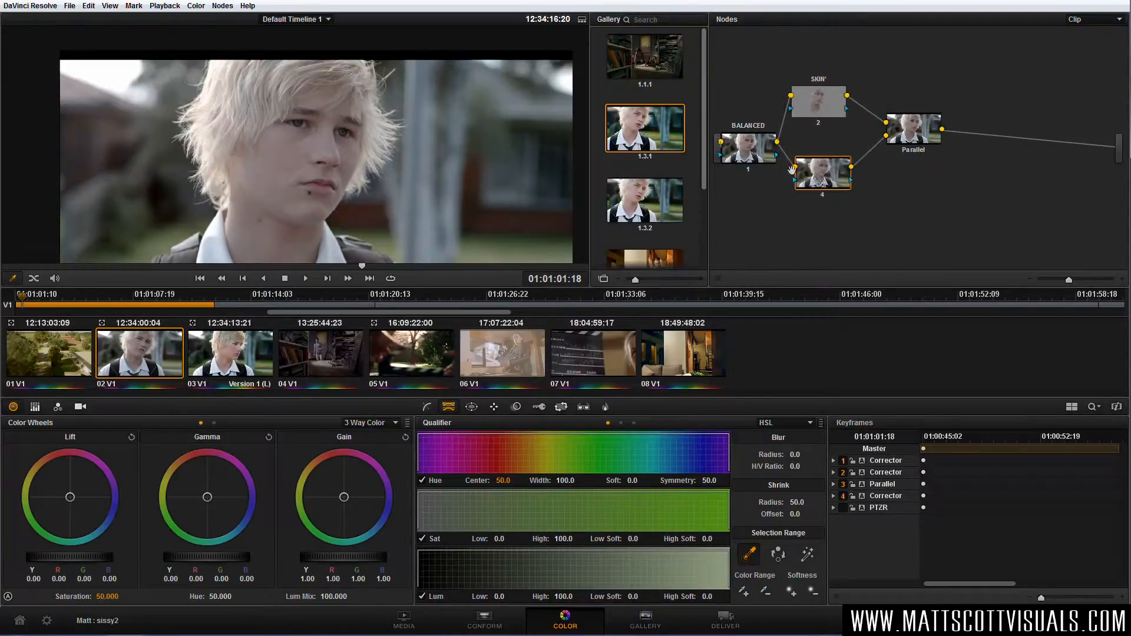
{"action": "left_click_drag", "start_coordinate": [833, 113], "coordinate": [831, 117]}
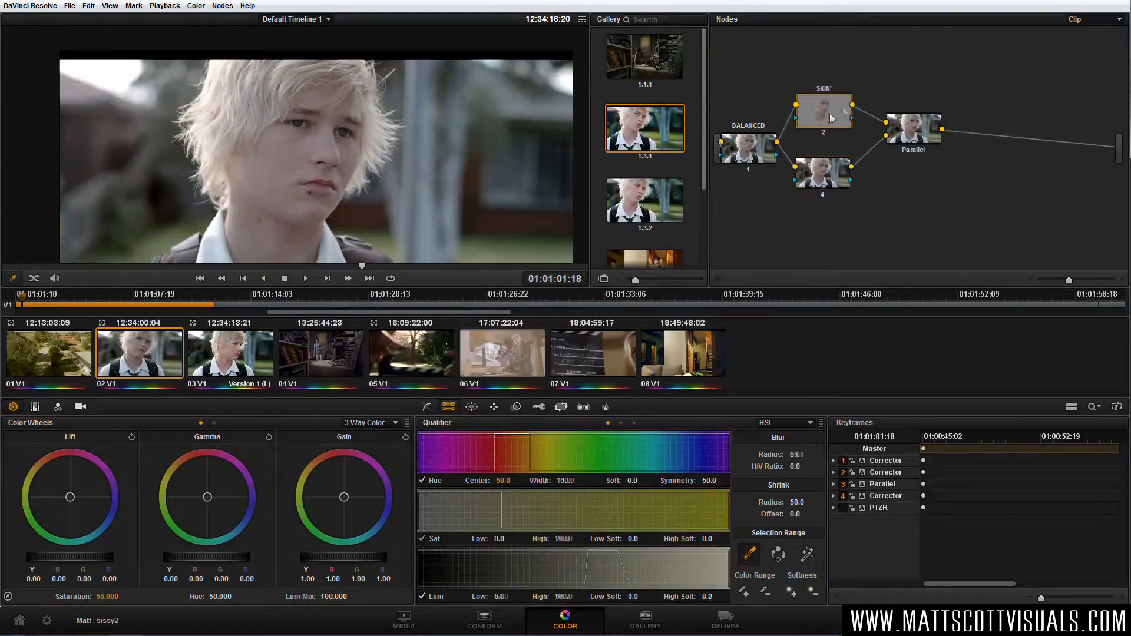
{"action": "left_click_drag", "start_coordinate": [915, 129], "coordinate": [917, 141]}
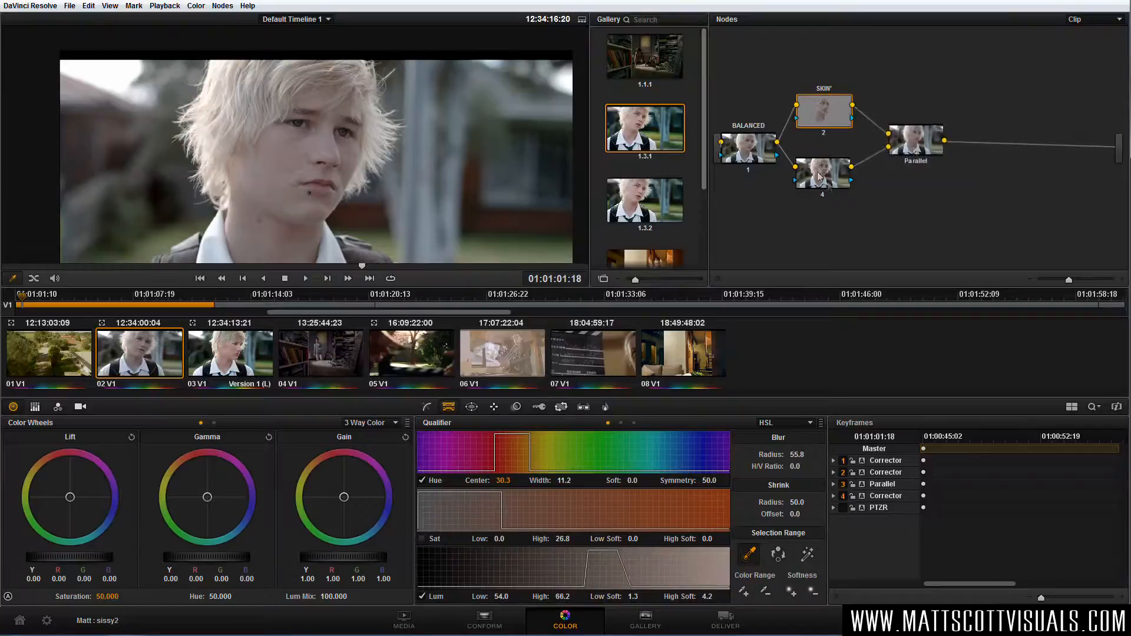
Add another parallel node based on SKIN' and place it just beneath node 4
{"action": "left_click", "coordinate": [827, 157]}
{"action": "left_click", "coordinate": [828, 114]}
{"action": "left_click", "coordinate": [223, 6]}
{"action": "left_click", "coordinate": [243, 41]}
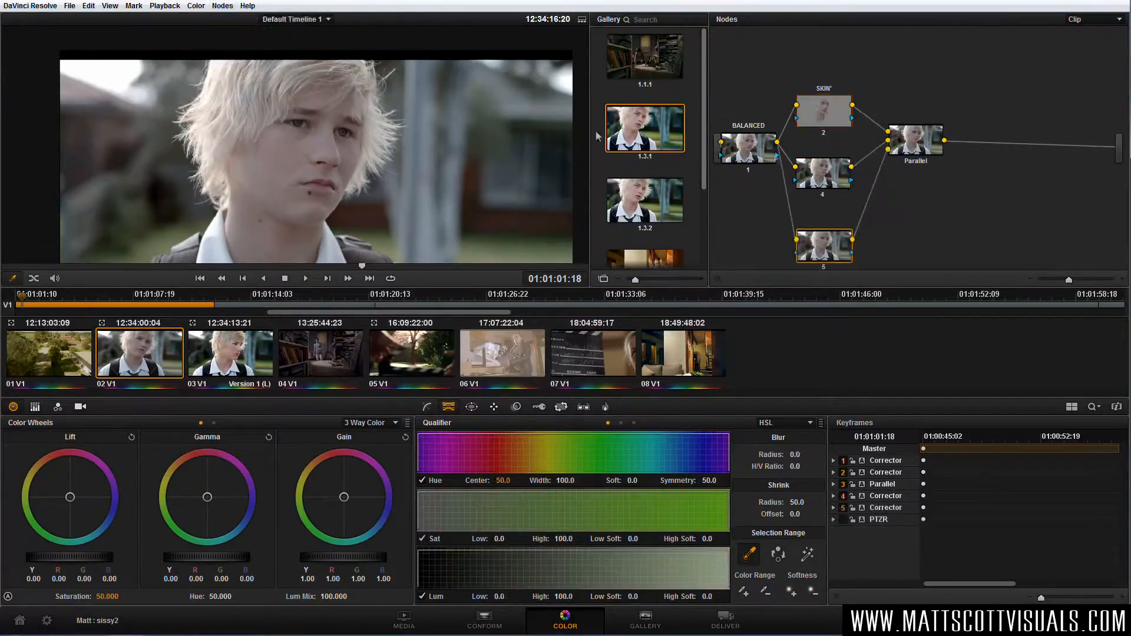
{"action": "left_click_drag", "start_coordinate": [820, 251], "coordinate": [820, 226]}
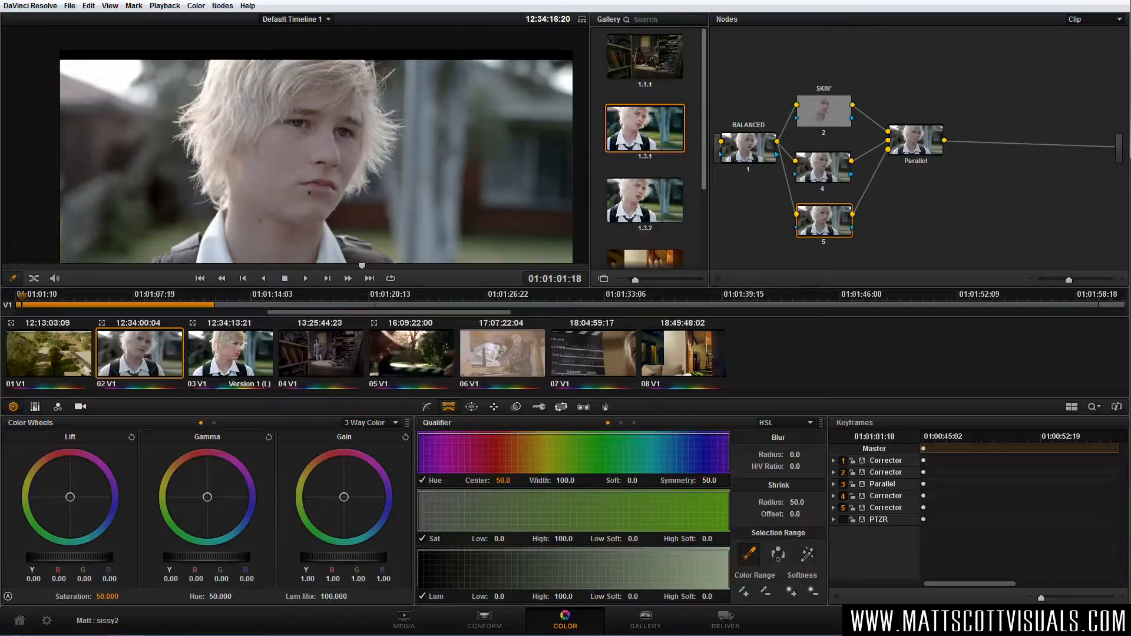
Label node 4 as HAIR
{"action": "scroll", "coordinate": [305, 134], "scroll_direction": "down", "scroll_amount": 5}
{"action": "scroll", "coordinate": [320, 151], "scroll_direction": "up", "scroll_amount": 2}
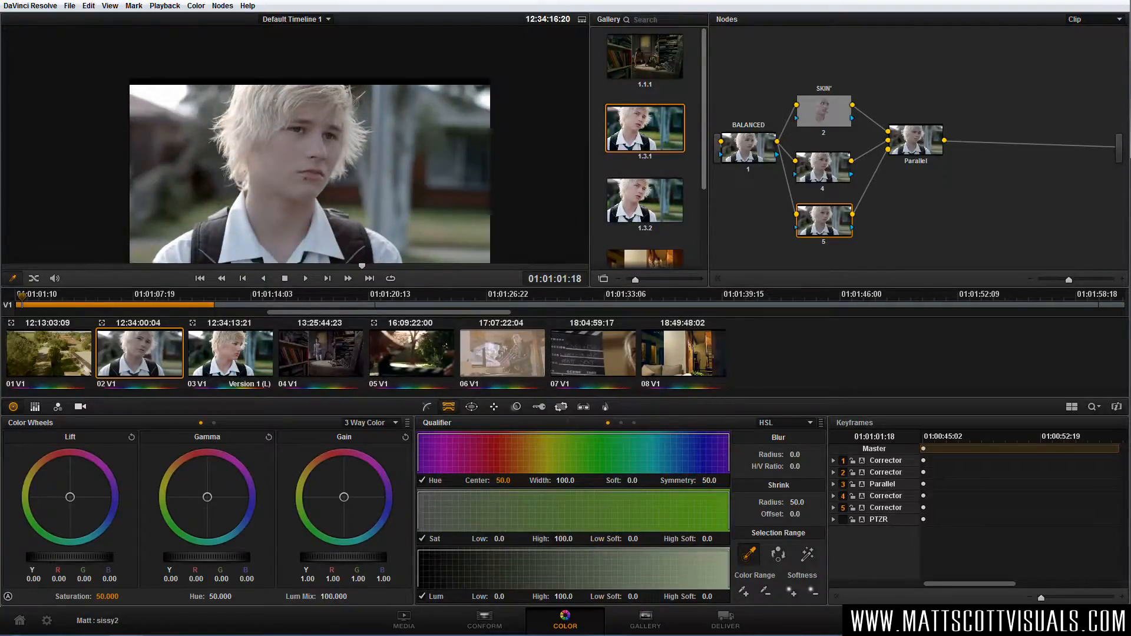
{"action": "left_click", "coordinate": [830, 177]}
{"action": "right_click", "coordinate": [824, 171]}
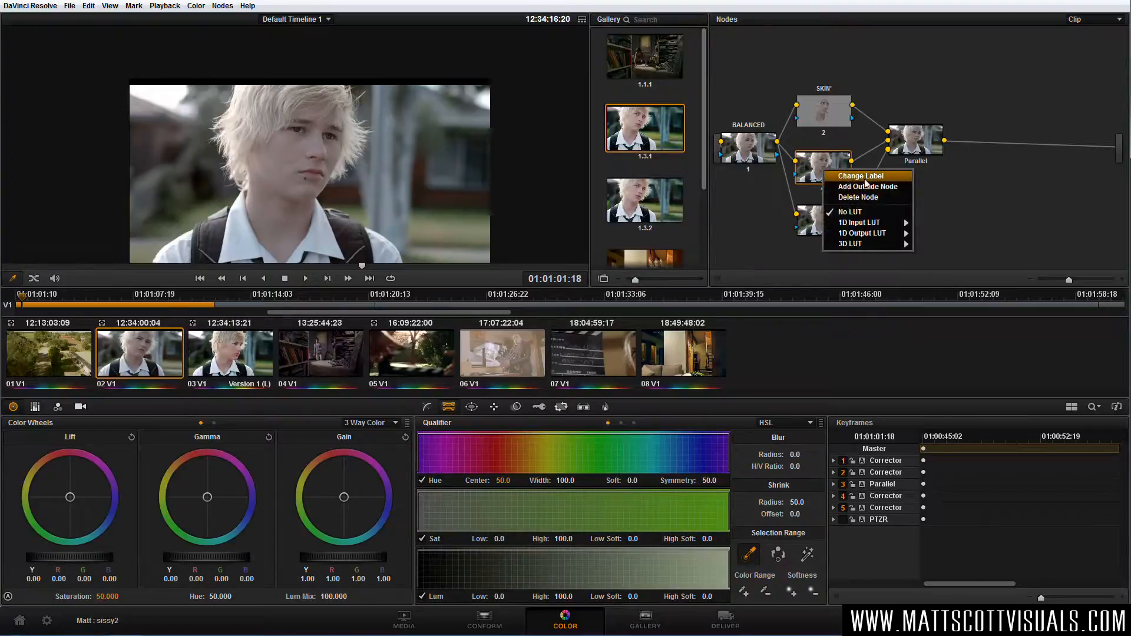
{"action": "left_click", "coordinate": [865, 177]}
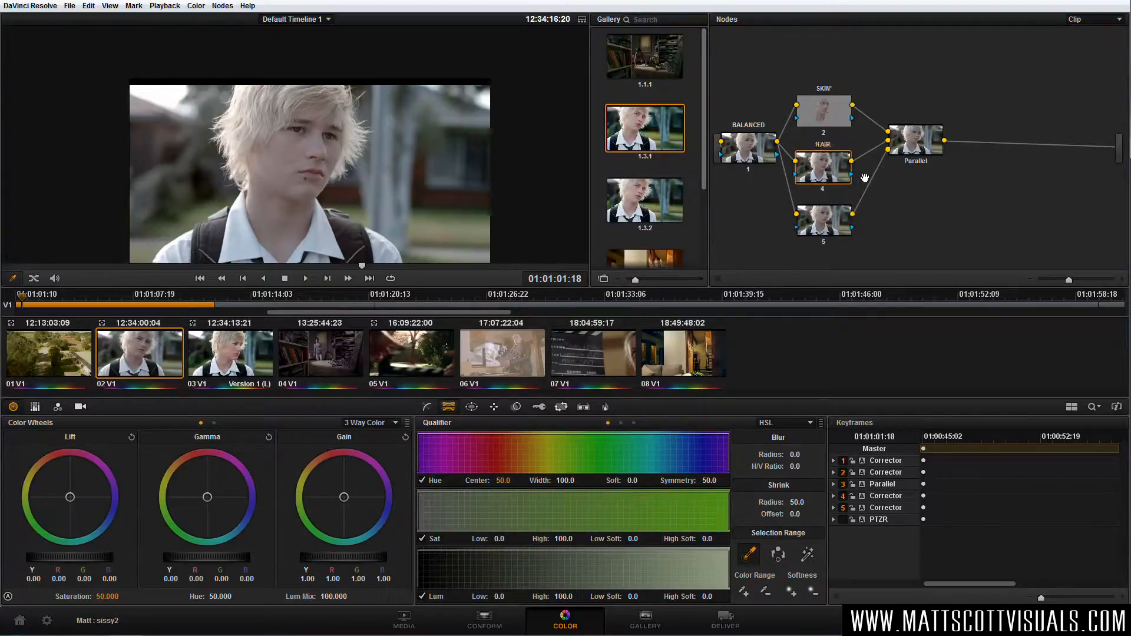
Sample the boy's blond hair with the HSL qualifier on the HAIR node, with the highlight preview turned on
{"action": "left_click", "coordinate": [471, 408]}
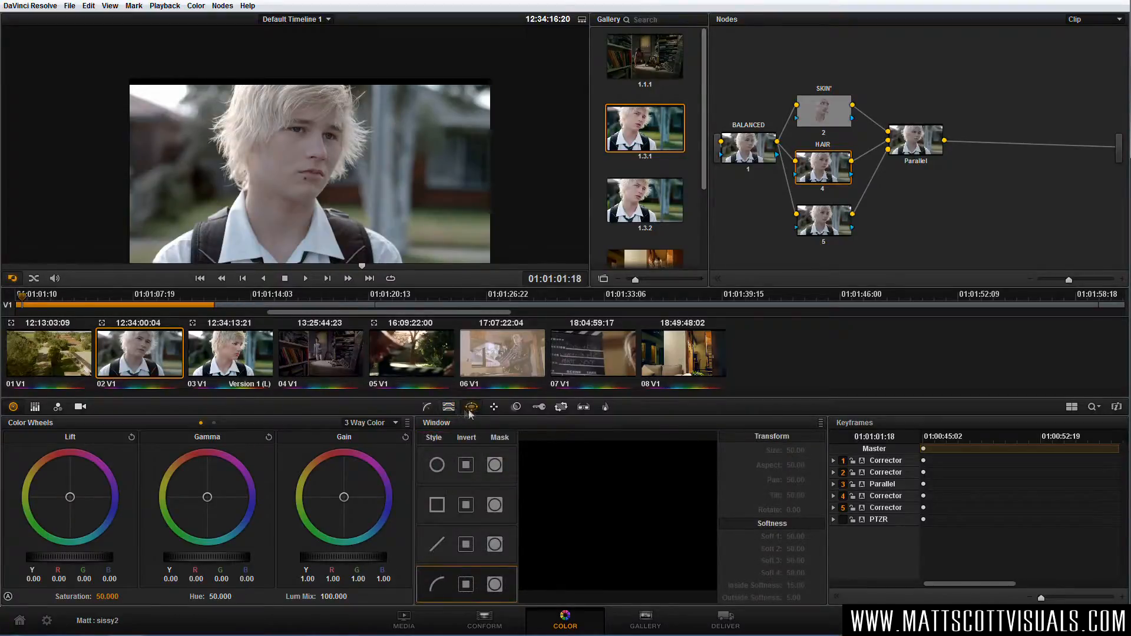
{"action": "left_click", "coordinate": [449, 407]}
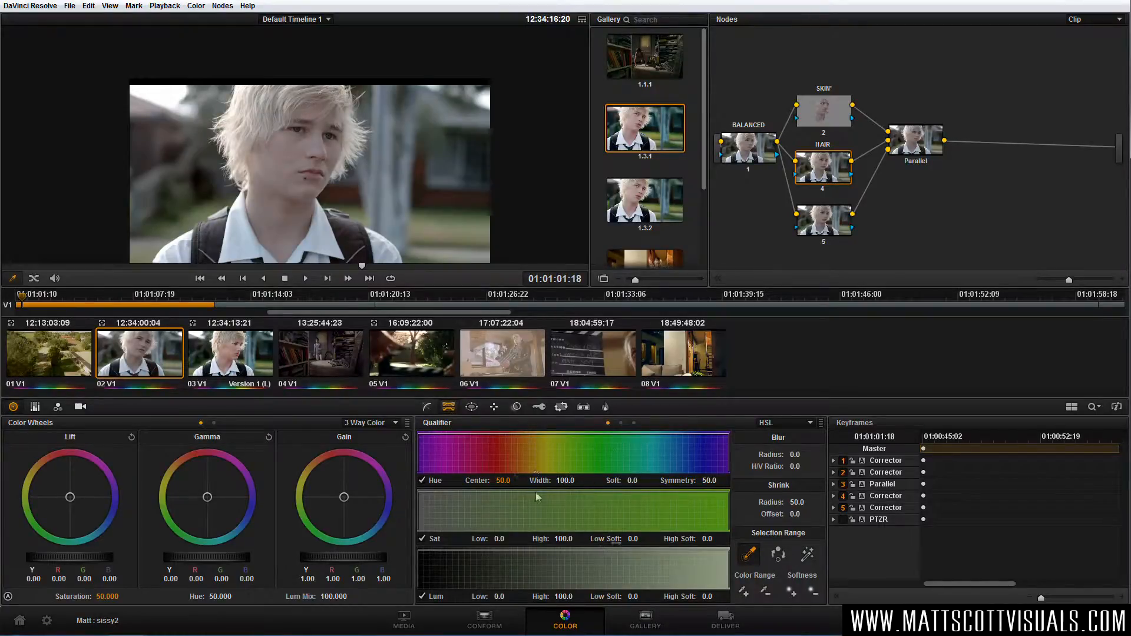
{"action": "left_click", "coordinate": [807, 557]}
{"action": "left_click", "coordinate": [259, 92]}
{"action": "left_click", "coordinate": [290, 89]}
{"action": "left_click", "coordinate": [301, 89]}
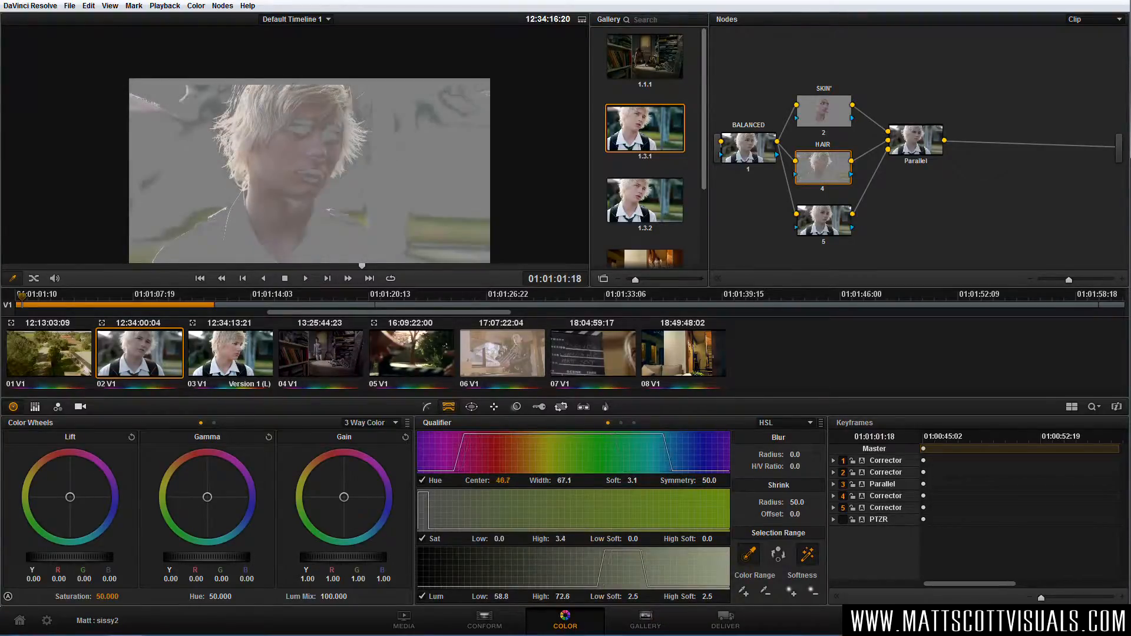
{"action": "left_click", "coordinate": [251, 89]}
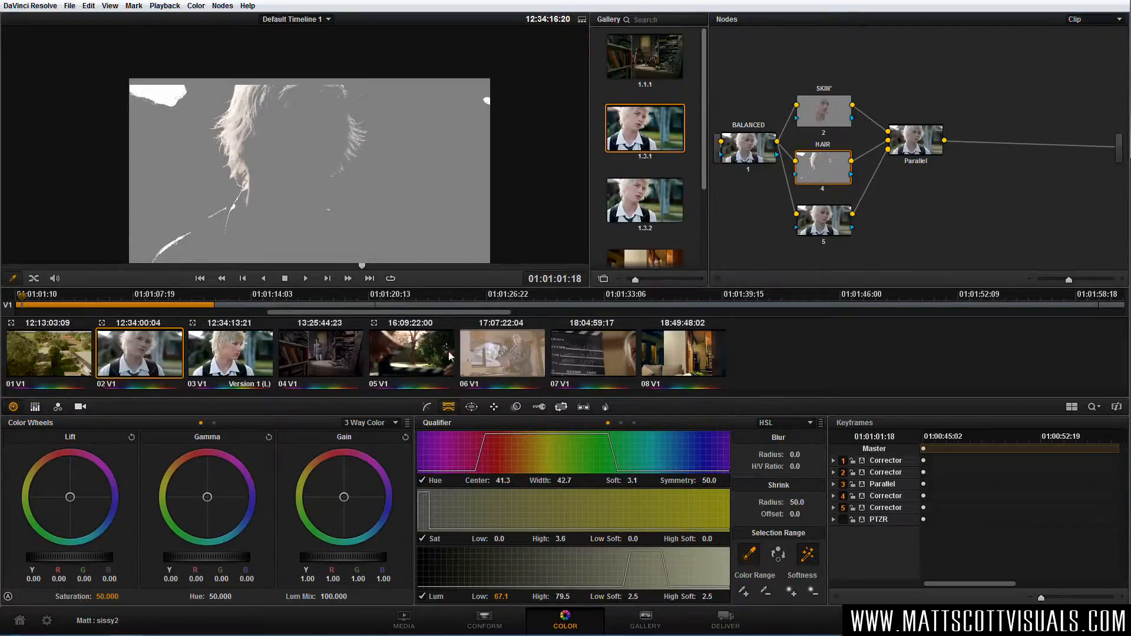
Refine the hair key with luminance low 61.5, blur radius 36.0, hue center 51.8, hue width 31.9 and shrink radius 51.8
{"action": "mouse_move", "coordinate": [504, 596]}
{"action": "left_mouse_down"}
{"action": "mouse_move", "coordinate": [489, 596]}
{"action": "mouse_move", "coordinate": [517, 596]}
{"action": "left_mouse_up"}
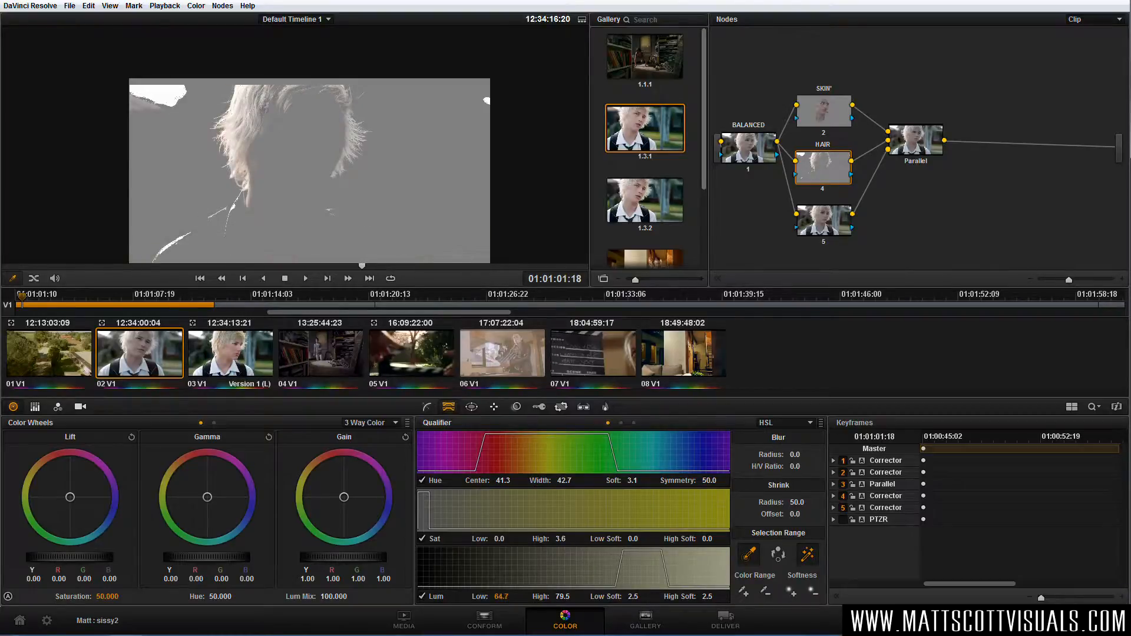
{"action": "left_click_drag", "start_coordinate": [795, 454], "coordinate": [810, 453]}
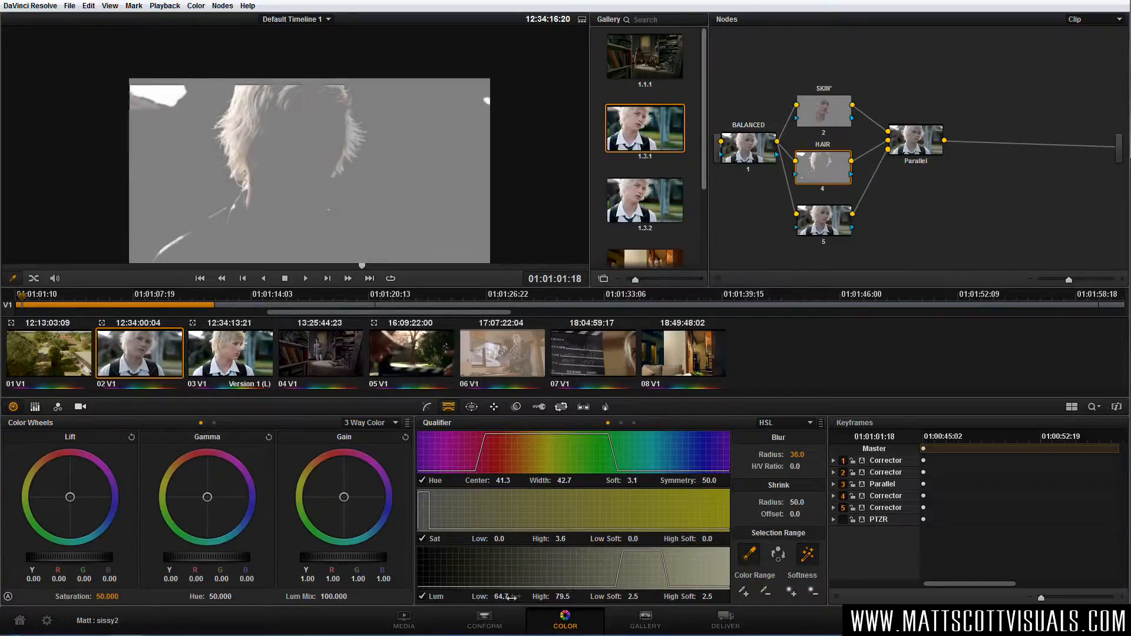
{"action": "left_click_drag", "start_coordinate": [510, 597], "coordinate": [507, 597]}
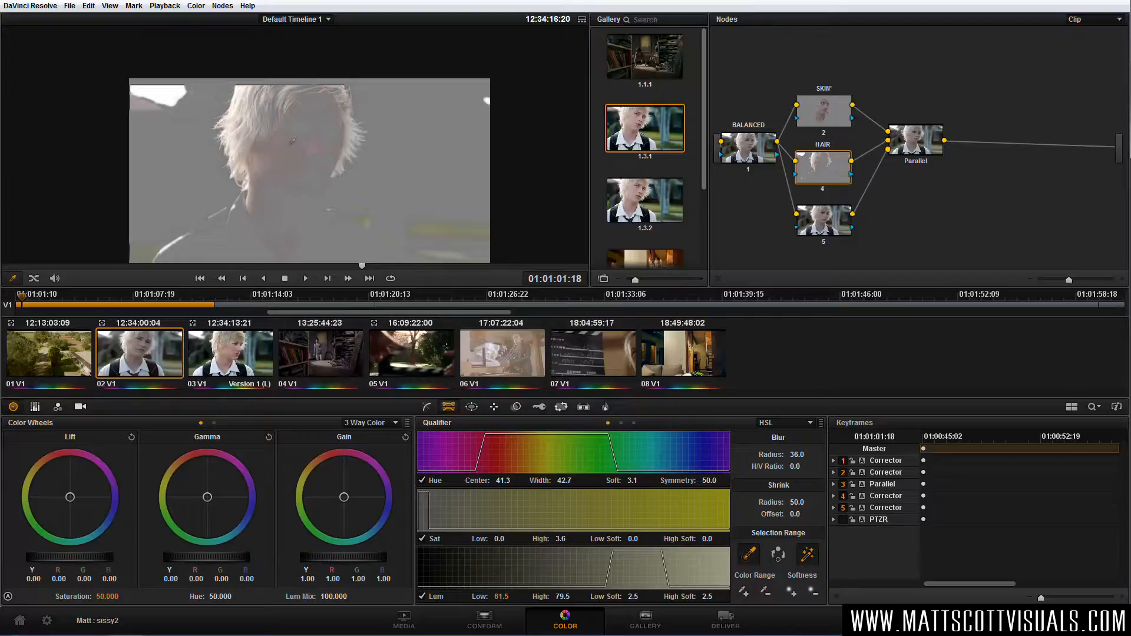
{"action": "left_click_drag", "start_coordinate": [564, 480], "coordinate": [516, 482]}
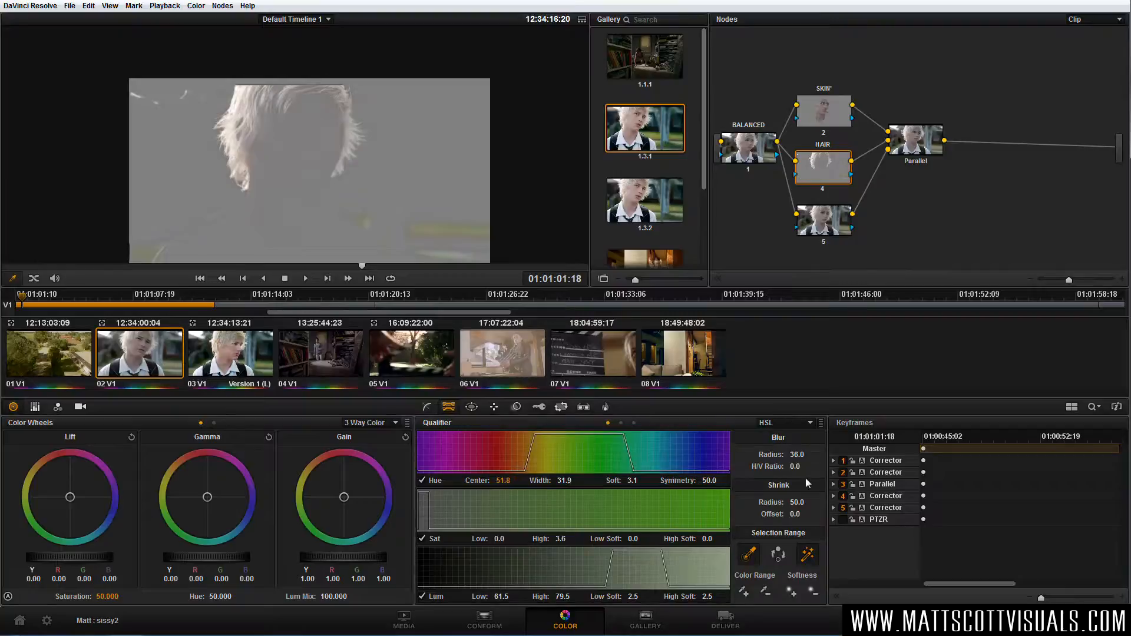
{"action": "left_click_drag", "start_coordinate": [810, 501], "coordinate": [810, 500]}
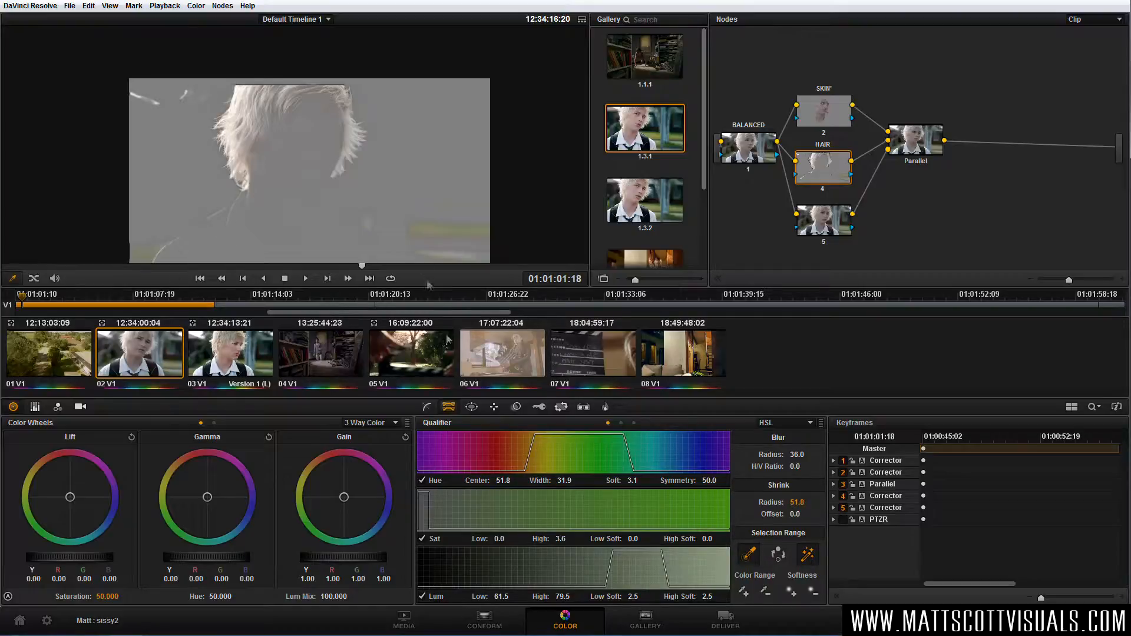
Place a circular window around the boy's hair on the HAIR node, sized about 55.32 with aspect about 59.83
{"action": "left_click", "coordinate": [471, 407]}
{"action": "left_click", "coordinate": [437, 465]}
{"action": "left_click_drag", "start_coordinate": [309, 183], "coordinate": [411, 141]}
{"action": "left_click_drag", "start_coordinate": [293, 195], "coordinate": [298, 234]}
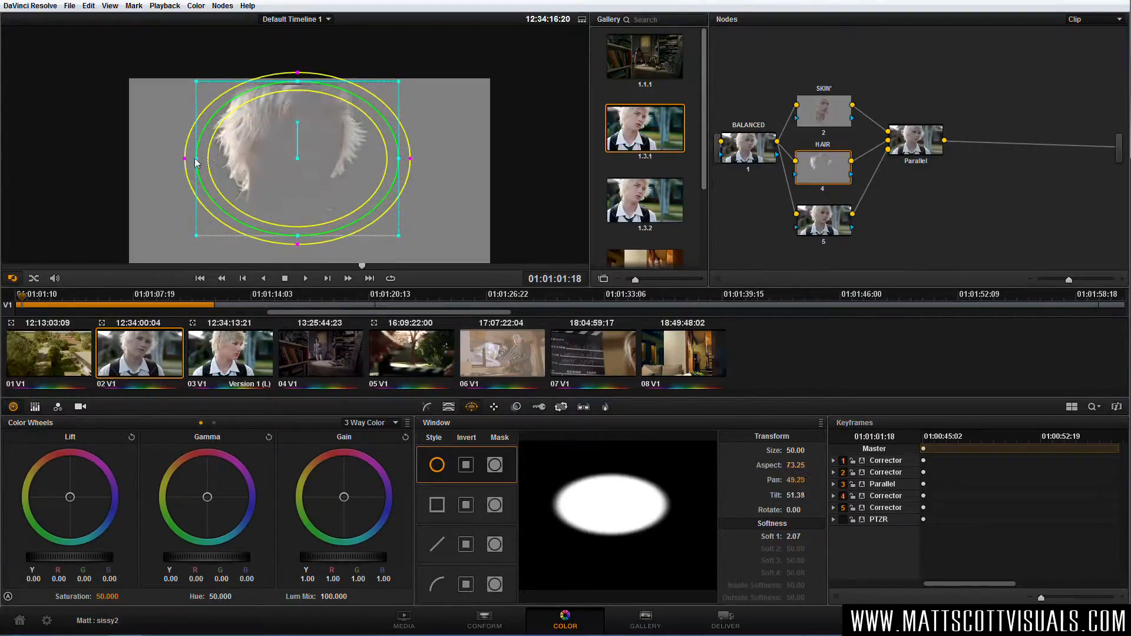
{"action": "left_click_drag", "start_coordinate": [196, 159], "coordinate": [201, 159]}
{"action": "left_click_drag", "start_coordinate": [277, 173], "coordinate": [270, 148]}
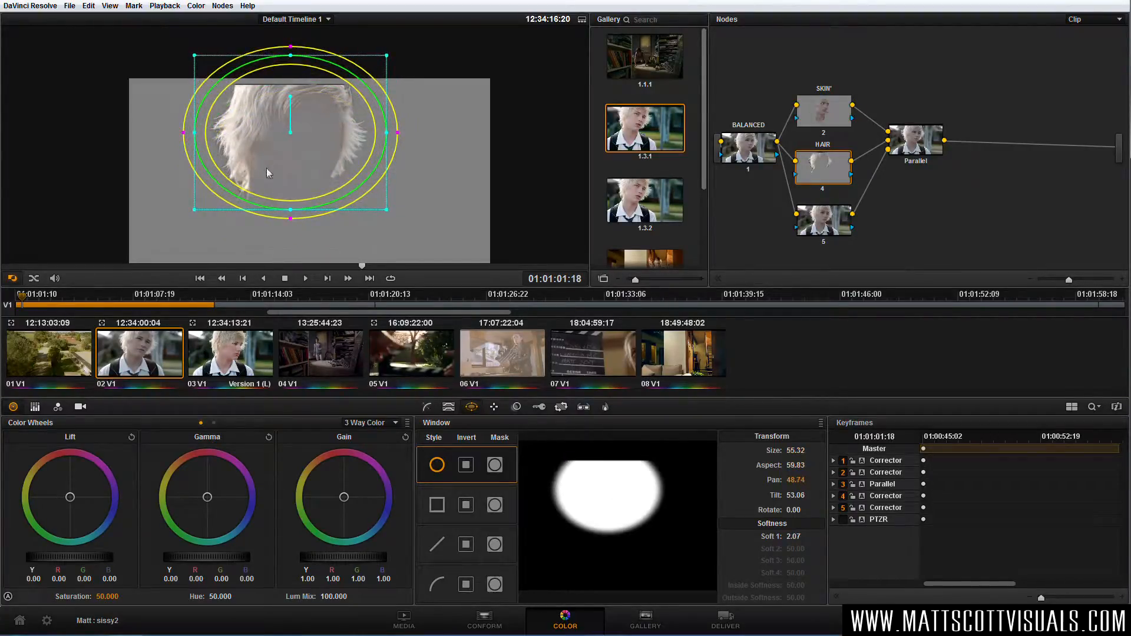
Extend the hair window downward and track it forward using pan, tilt and rotation without zoom
{"action": "left_click", "coordinate": [494, 408]}
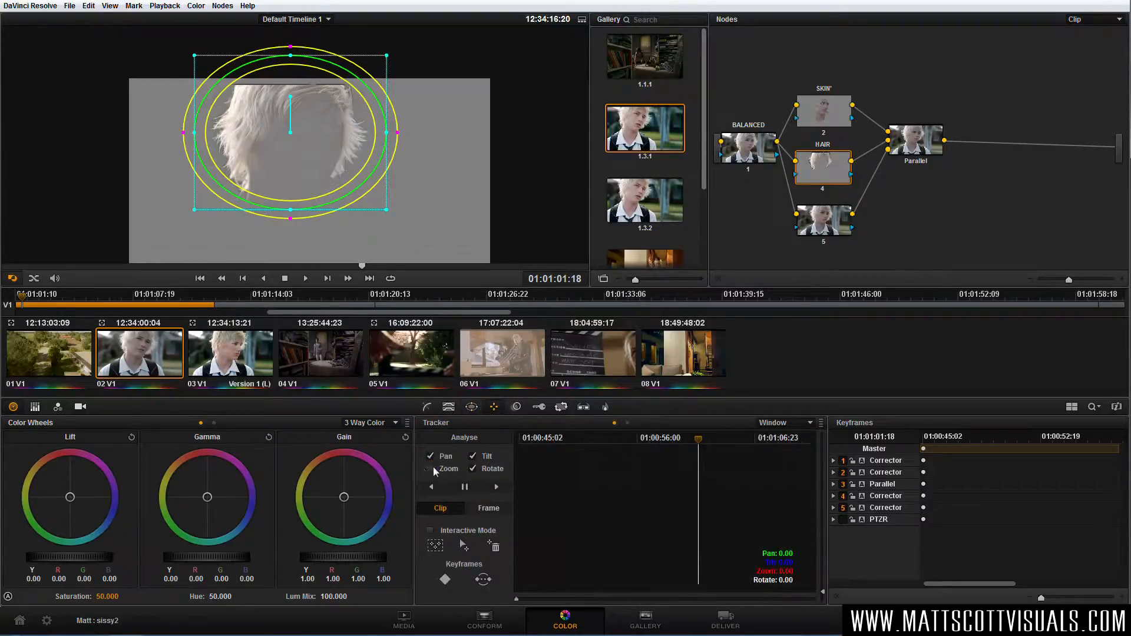
{"action": "left_click_drag", "start_coordinate": [290, 210], "coordinate": [290, 230]}
{"action": "left_click_drag", "start_coordinate": [295, 185], "coordinate": [298, 184]}
{"action": "left_click", "coordinate": [495, 487]}
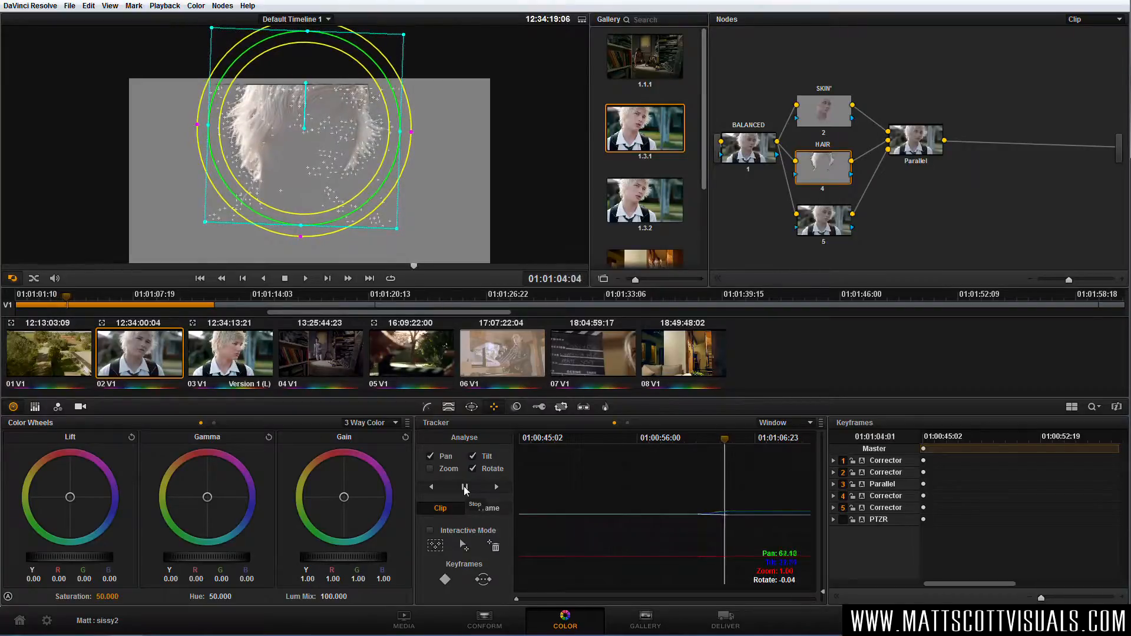
{"action": "left_click", "coordinate": [465, 489]}
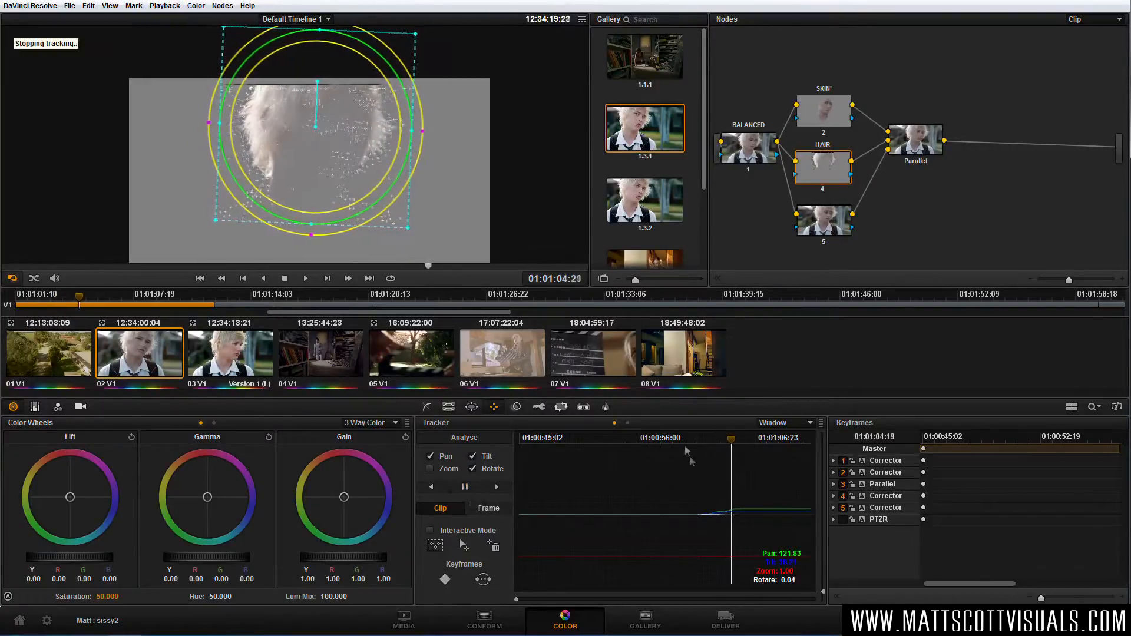
Return to the frame where forward tracking began and track the hair window backward toward the clip's start
{"action": "left_click", "coordinate": [706, 447]}
{"action": "left_click_drag", "start_coordinate": [705, 444], "coordinate": [700, 447]}
{"action": "left_click", "coordinate": [434, 488]}
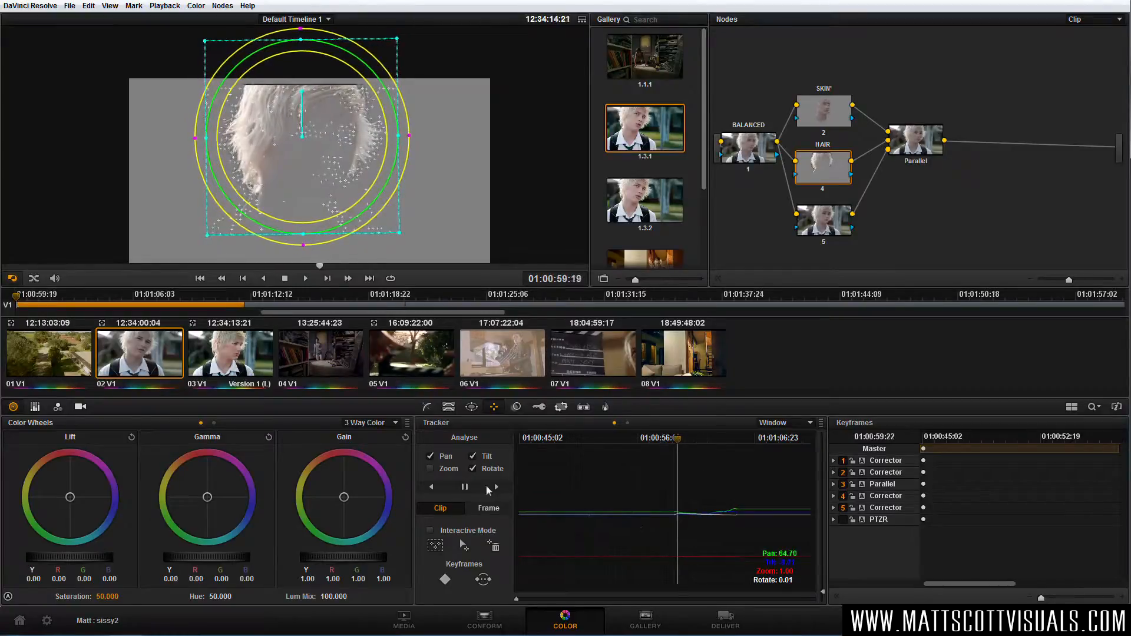
{"action": "left_click", "coordinate": [465, 487]}
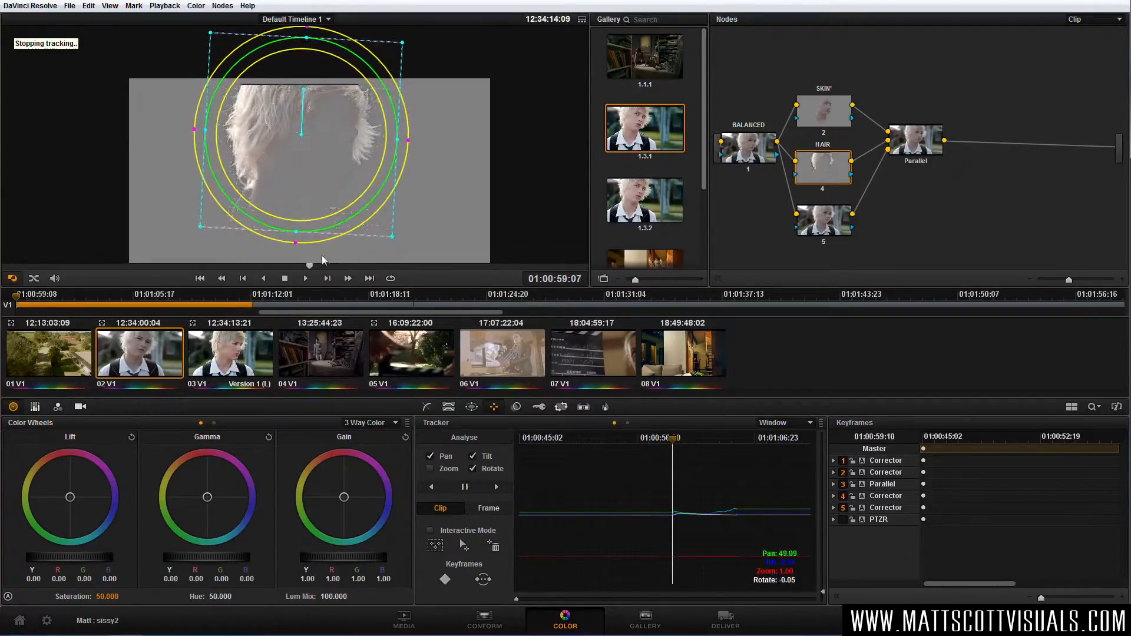
Play through the tracked clip and keyframe the hair window's position at 01:01:11:05 on the HAIR node
{"action": "key", "text": "space"}
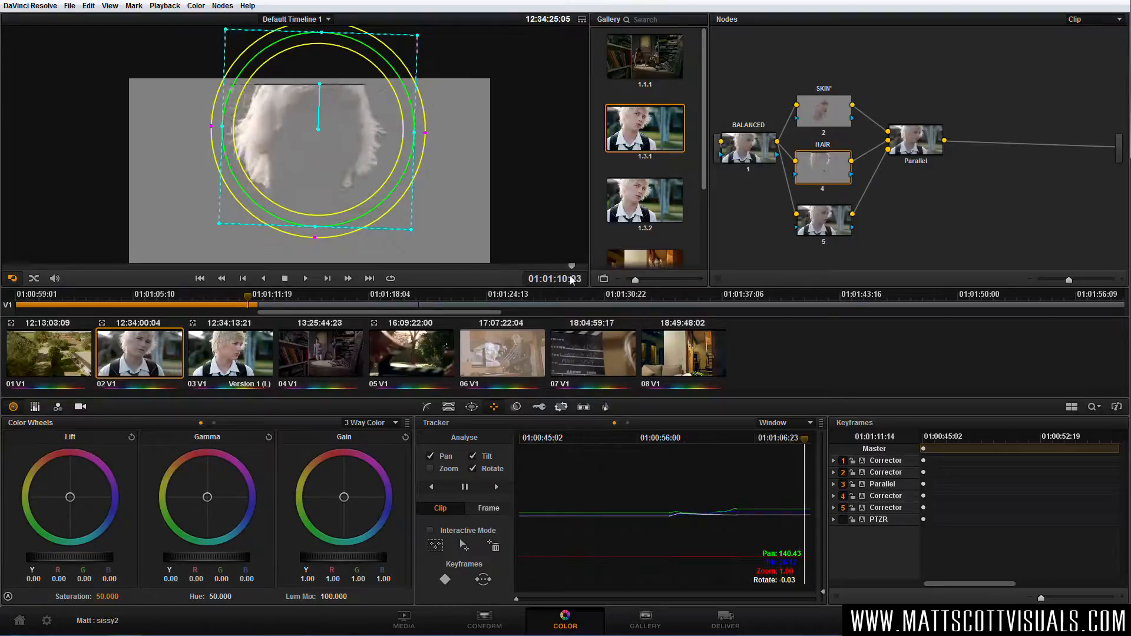
{"action": "mouse_move", "coordinate": [568, 277]}
{"action": "left_mouse_down"}
{"action": "mouse_move", "coordinate": [577, 277]}
{"action": "mouse_move", "coordinate": [561, 277]}
{"action": "left_mouse_up"}
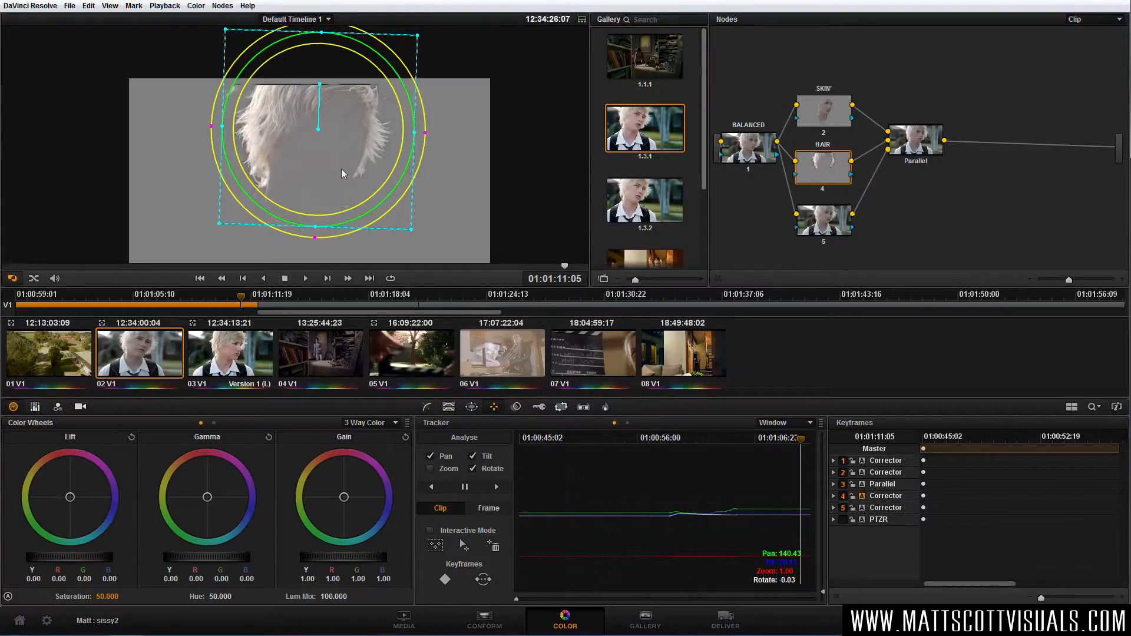
{"action": "left_click_drag", "start_coordinate": [318, 129], "coordinate": [317, 129]}
{"action": "left_click_drag", "start_coordinate": [1042, 598], "coordinate": [1043, 599]}
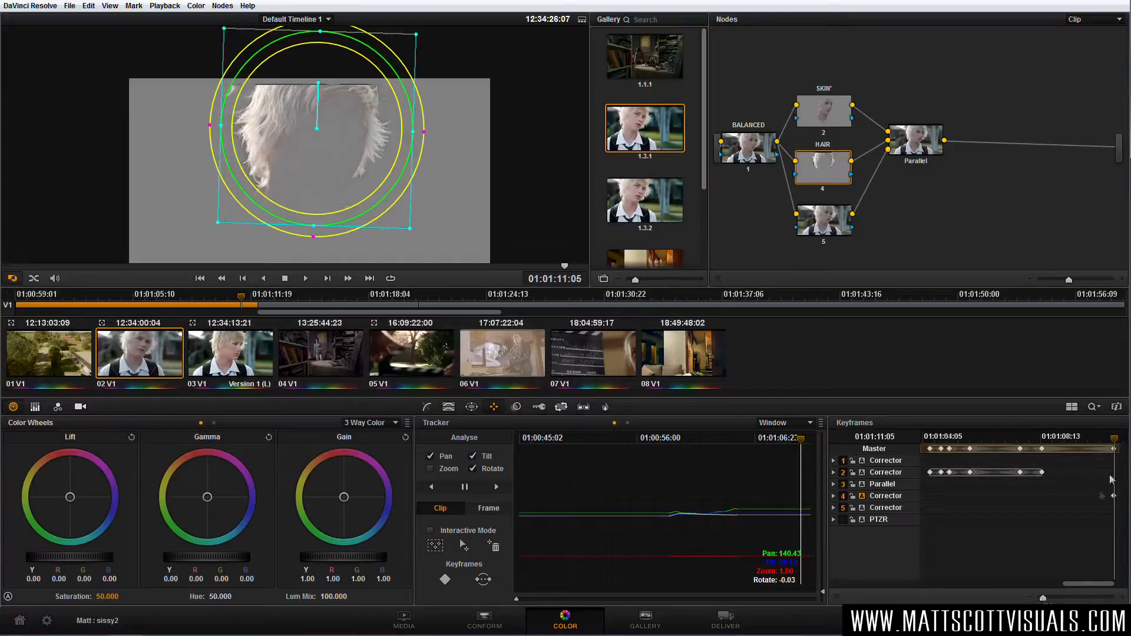
{"action": "left_click_drag", "start_coordinate": [1080, 586], "coordinate": [1104, 585]}
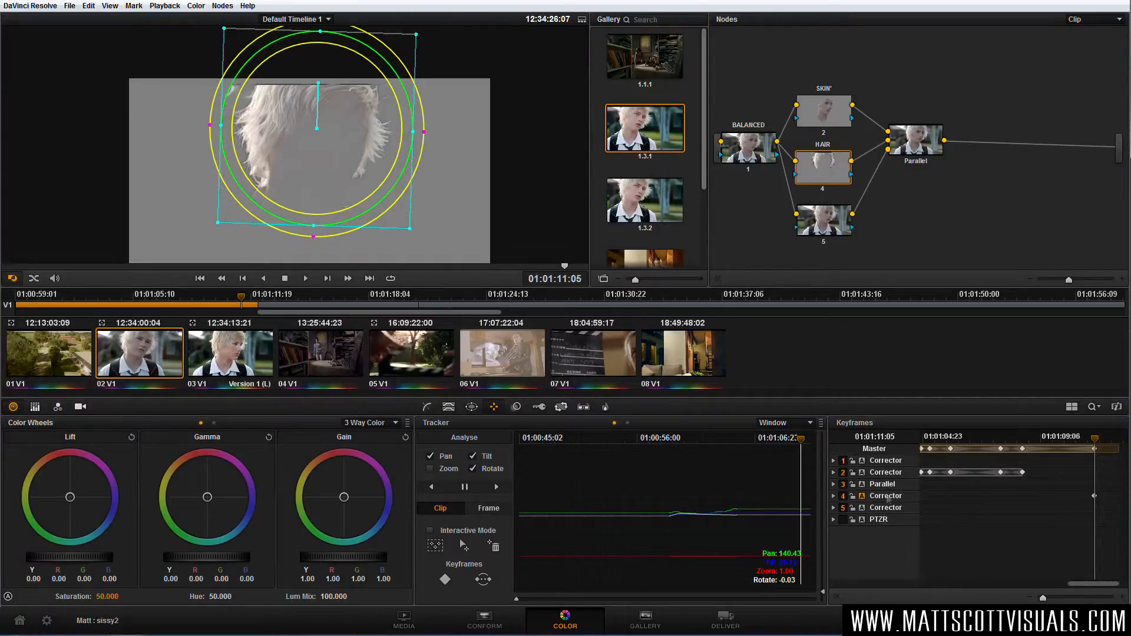
Keyframe the hair window off the picture's upper edge at 01:01:12:01 and back over the hair at 01:01:11:14
{"action": "left_click_drag", "start_coordinate": [1103, 443], "coordinate": [1118, 444]}
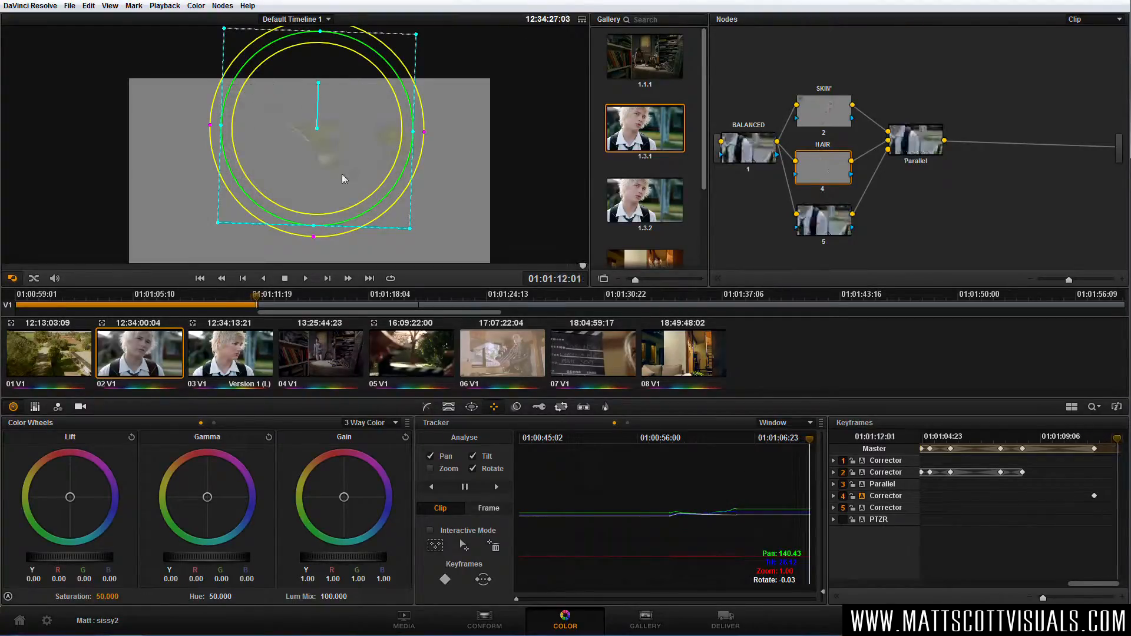
{"action": "left_click_drag", "start_coordinate": [339, 165], "coordinate": [167, 92]}
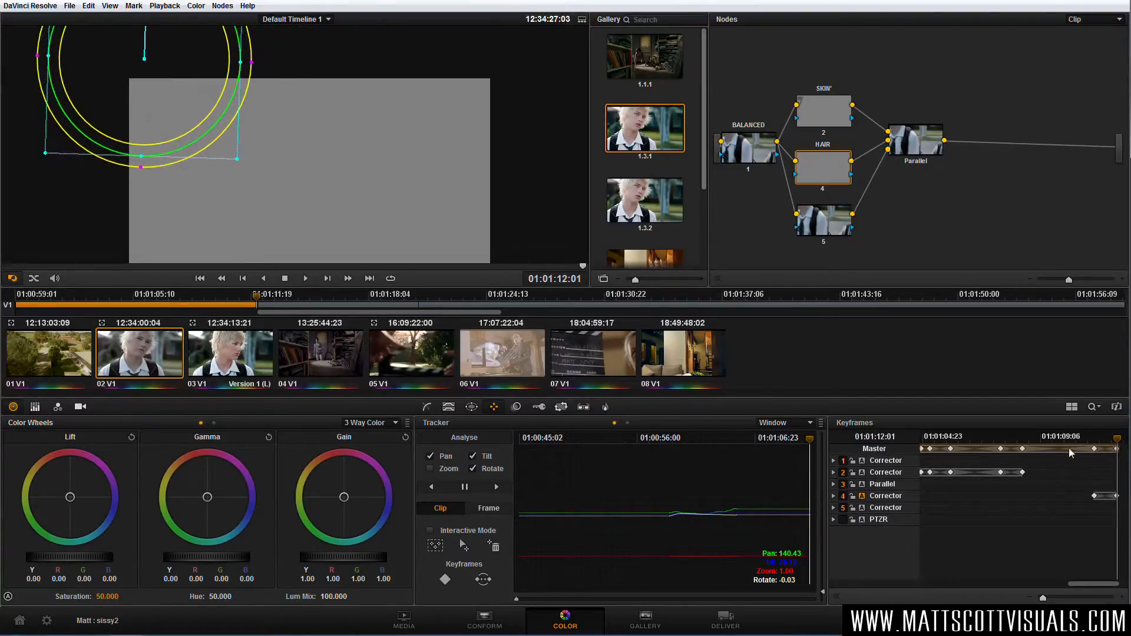
{"action": "left_click_drag", "start_coordinate": [1113, 441], "coordinate": [1106, 445]}
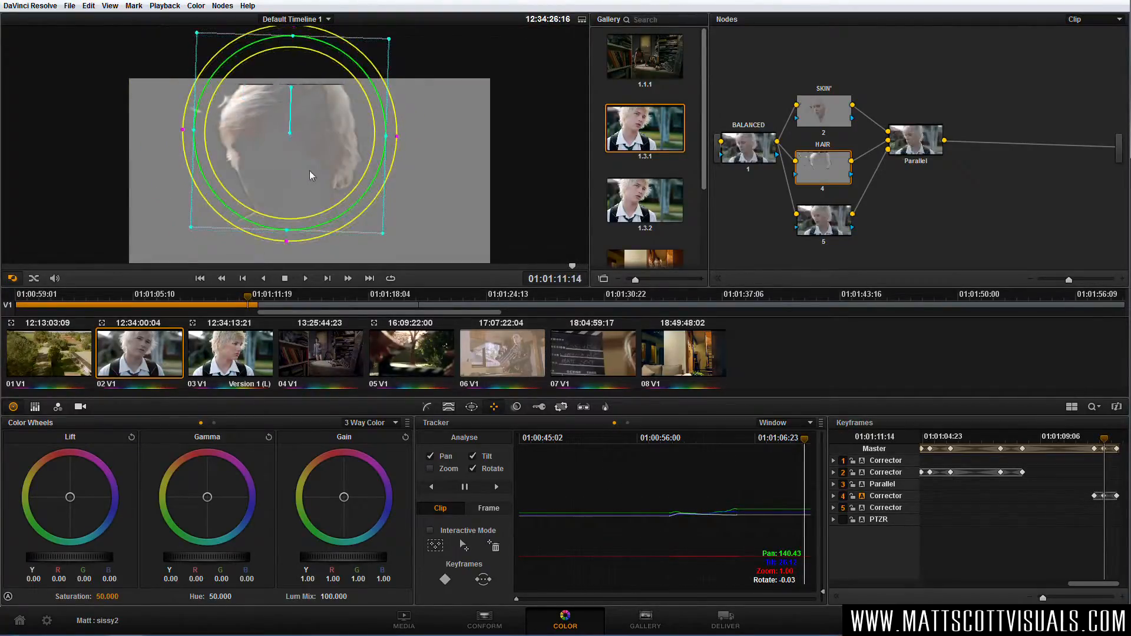
Shift the hair window slightly back toward the hair at 01:01:11:21, and scrub back to check its movement
{"action": "left_click_drag", "start_coordinate": [1098, 445], "coordinate": [1110, 446]}
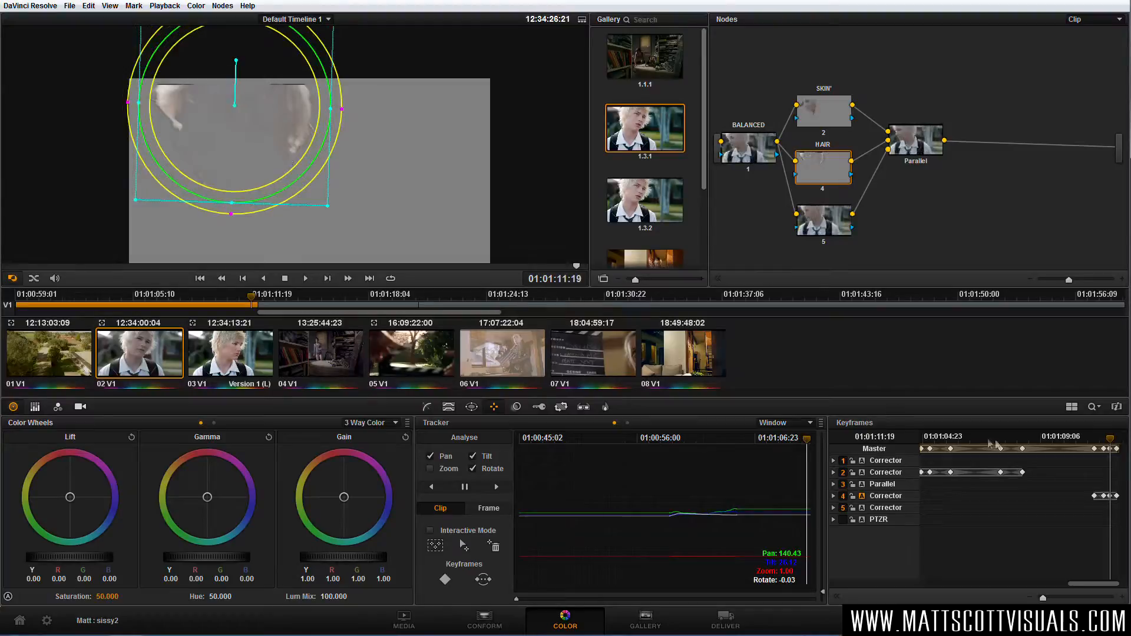
{"action": "left_click_drag", "start_coordinate": [1111, 446], "coordinate": [1112, 446]}
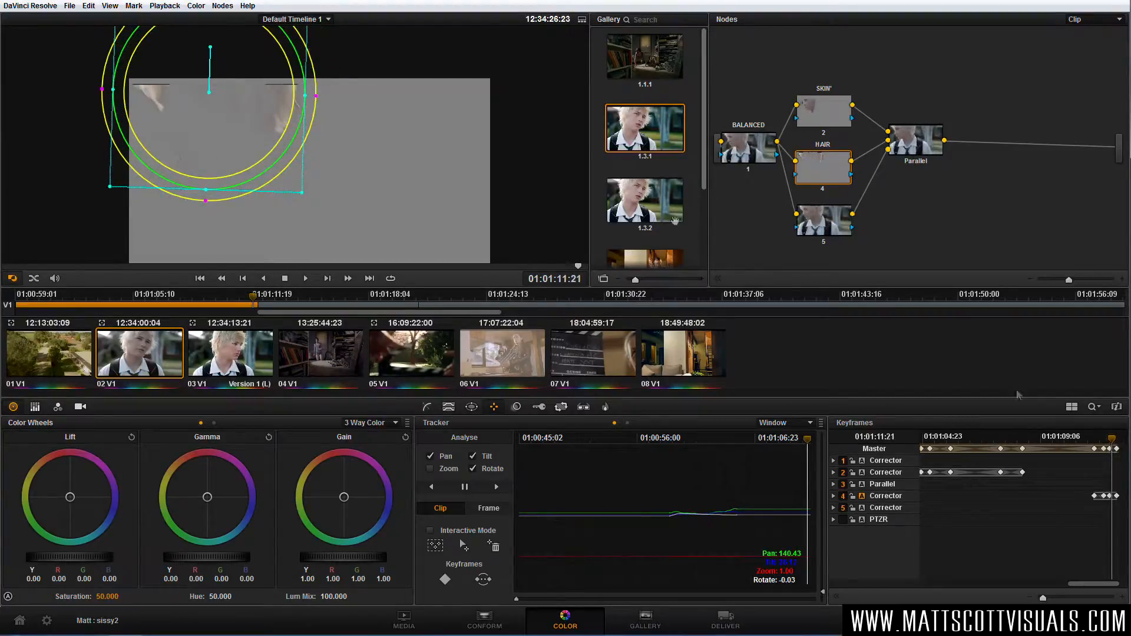
{"action": "left_click_drag", "start_coordinate": [251, 125], "coordinate": [264, 129]}
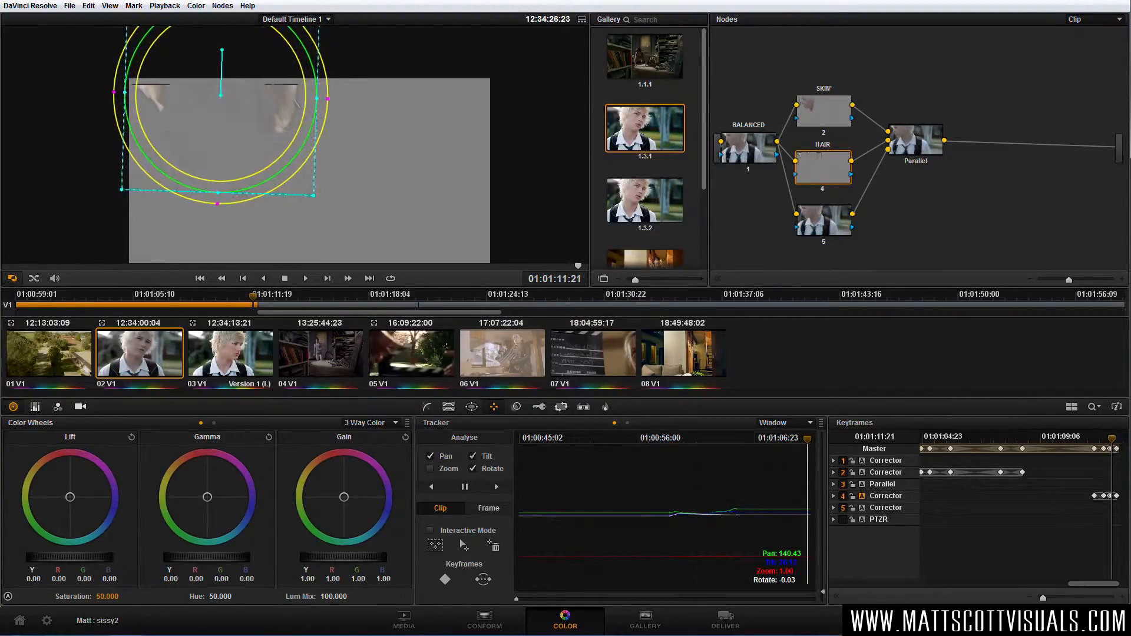
{"action": "mouse_move", "coordinate": [1112, 442]}
{"action": "left_mouse_down"}
{"action": "mouse_move", "coordinate": [1095, 452]}
{"action": "mouse_move", "coordinate": [1114, 452]}
{"action": "mouse_move", "coordinate": [1098, 452]}
{"action": "left_mouse_up"}
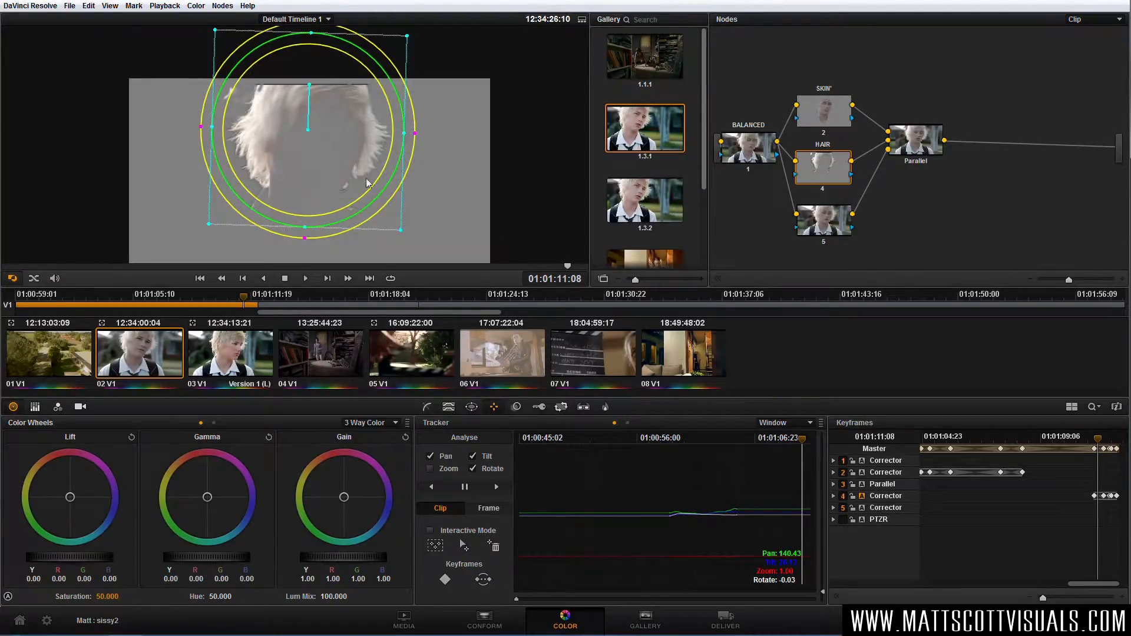
Spread the SKIN node and the unlabelled node 5 apart, select node 5 and go to 01:00:57:04 with the face framed closely
{"action": "left_click_drag", "start_coordinate": [828, 116], "coordinate": [828, 108]}
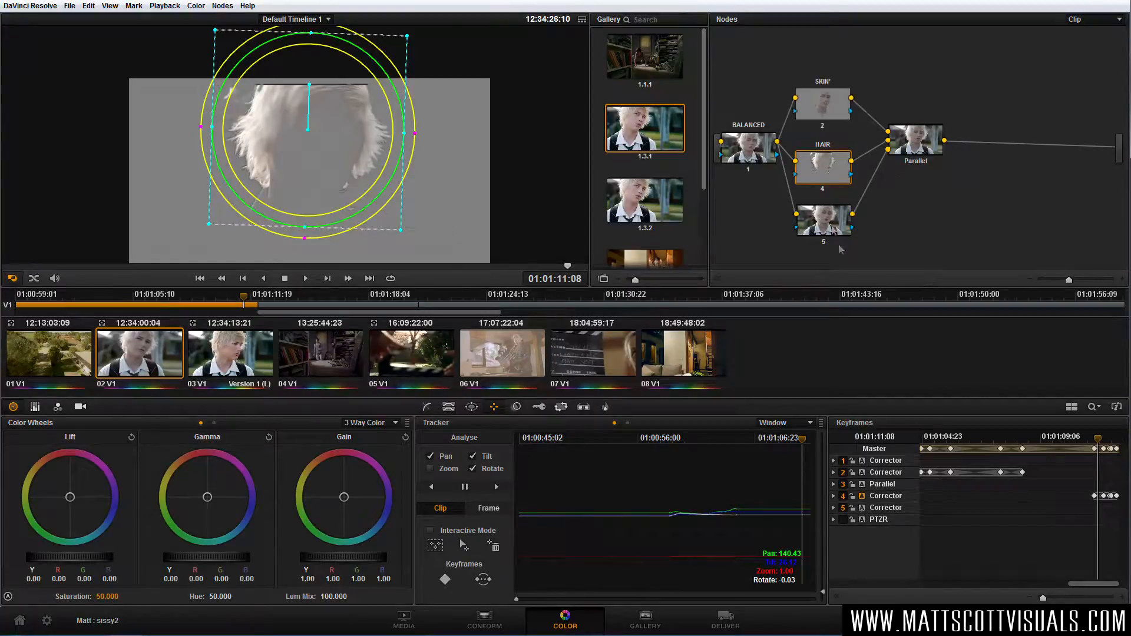
{"action": "left_click", "coordinate": [829, 224]}
{"action": "left_click_drag", "start_coordinate": [826, 221], "coordinate": [834, 227]}
{"action": "left_click_drag", "start_coordinate": [179, 267], "coordinate": [263, 269]}
{"action": "scroll", "coordinate": [332, 173], "scroll_direction": "up", "scroll_amount": 5}
{"action": "left_click_drag", "start_coordinate": [360, 175], "coordinate": [333, 185]}
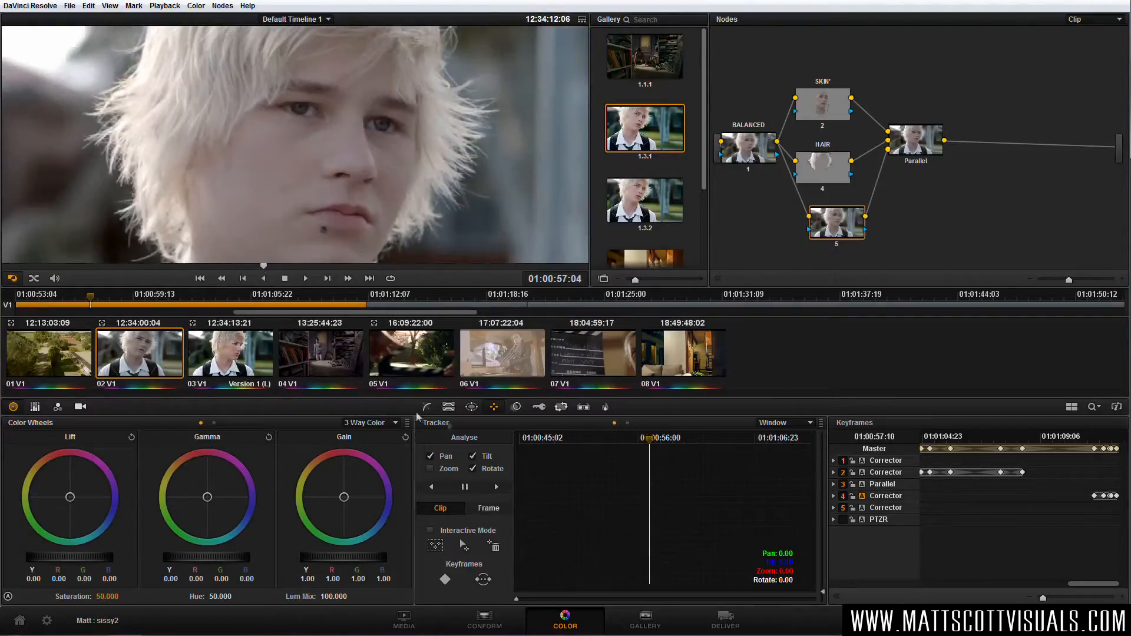
Add a circular window to node 5 and shape it into a tilted ellipse around both eyes, size 8.30, aspect 86.89, rotation 10.28
{"action": "left_click", "coordinate": [474, 408]}
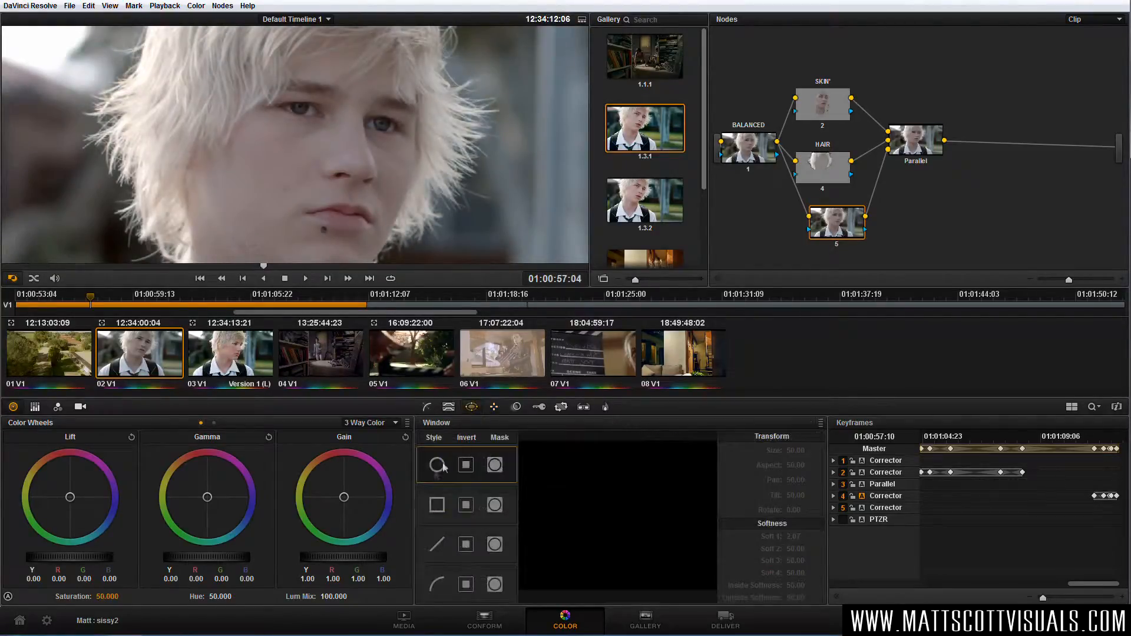
{"action": "left_click", "coordinate": [437, 465]}
{"action": "left_click_drag", "start_coordinate": [303, 239], "coordinate": [348, 91]}
{"action": "scroll", "coordinate": [343, 95], "scroll_direction": "down", "scroll_amount": 1}
{"action": "left_click_drag", "start_coordinate": [333, 202], "coordinate": [354, 87]}
{"action": "left_click_drag", "start_coordinate": [438, 84], "coordinate": [394, 84]}
{"action": "mouse_move", "coordinate": [339, 116]}
{"action": "left_mouse_down"}
{"action": "mouse_move", "coordinate": [340, 77]}
{"action": "mouse_move", "coordinate": [332, 152]}
{"action": "mouse_move", "coordinate": [346, 132]}
{"action": "left_mouse_up"}
{"action": "scroll", "coordinate": [344, 88], "scroll_direction": "up", "scroll_amount": 1}
{"action": "scroll", "coordinate": [345, 92], "scroll_direction": "up", "scroll_amount": 1}
{"action": "left_click_drag", "start_coordinate": [431, 150], "coordinate": [448, 150]}
{"action": "left_click_drag", "start_coordinate": [339, 153], "coordinate": [336, 159]}
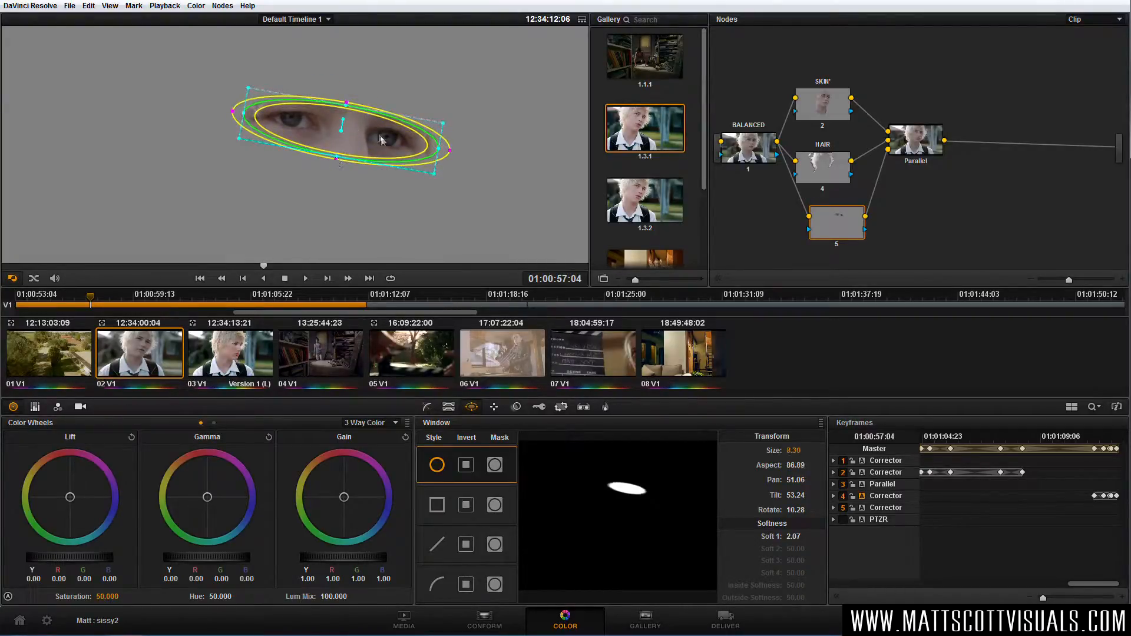
Track the eye window forward using pan, tilt and rotation without zoom, and scrub to 01:01:02:11
{"action": "left_click", "coordinate": [495, 408]}
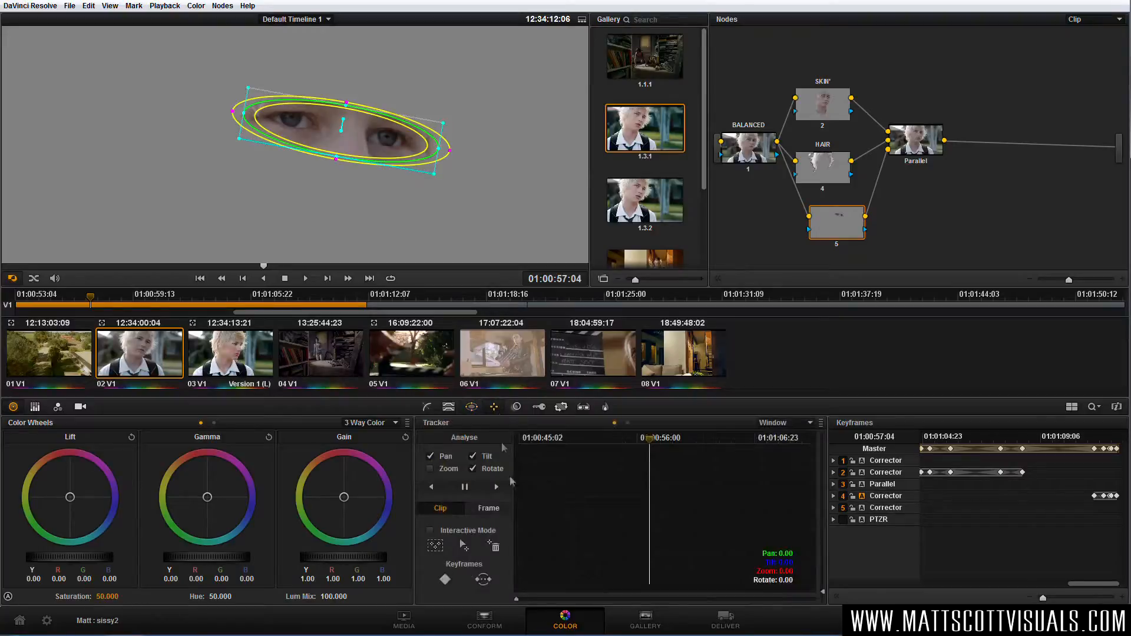
{"action": "left_click", "coordinate": [495, 486]}
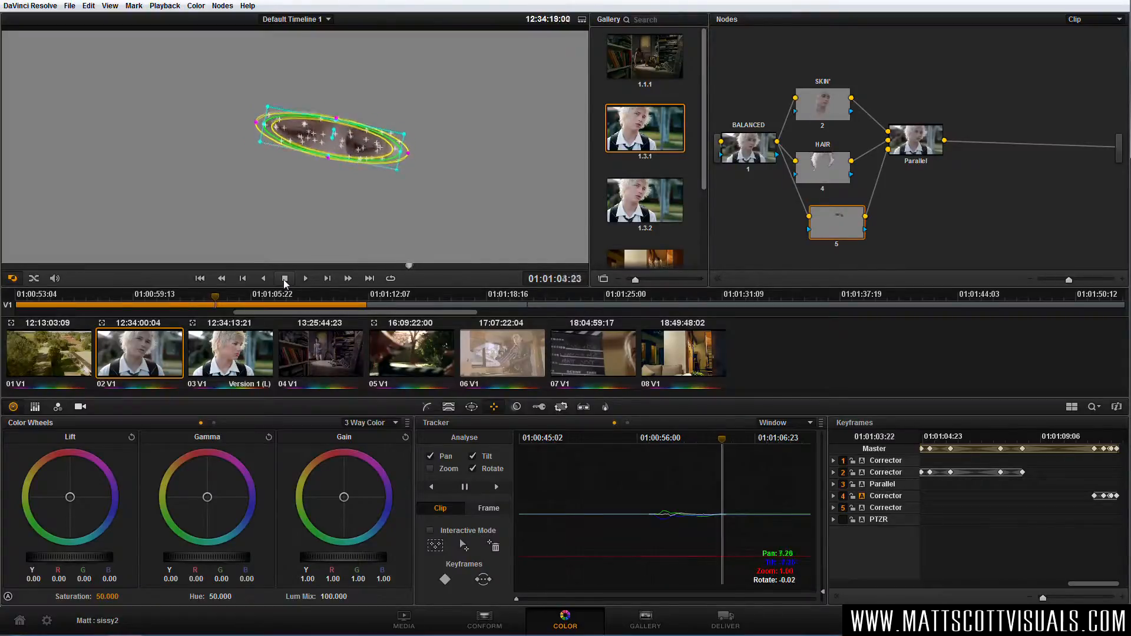
{"action": "left_click", "coordinate": [726, 439]}
{"action": "left_click_drag", "start_coordinate": [725, 439], "coordinate": [709, 445]}
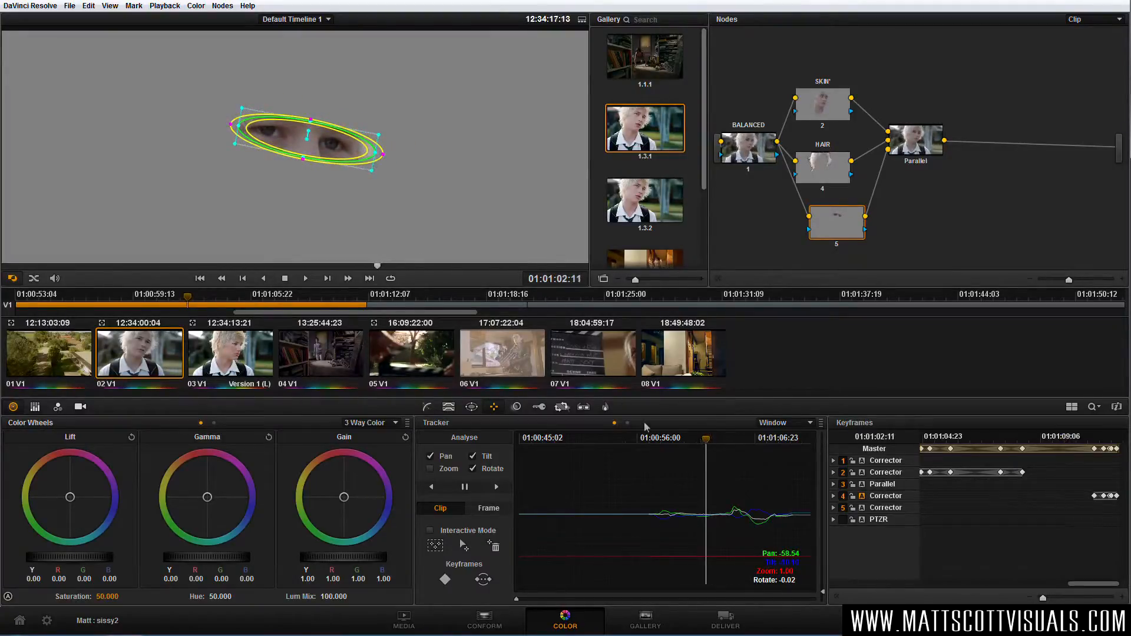
Key the eyes with the HSL qualifier by sampling the irises, with a blur radius of 100 and a shrink radius of 57
{"action": "left_click", "coordinate": [448, 406]}
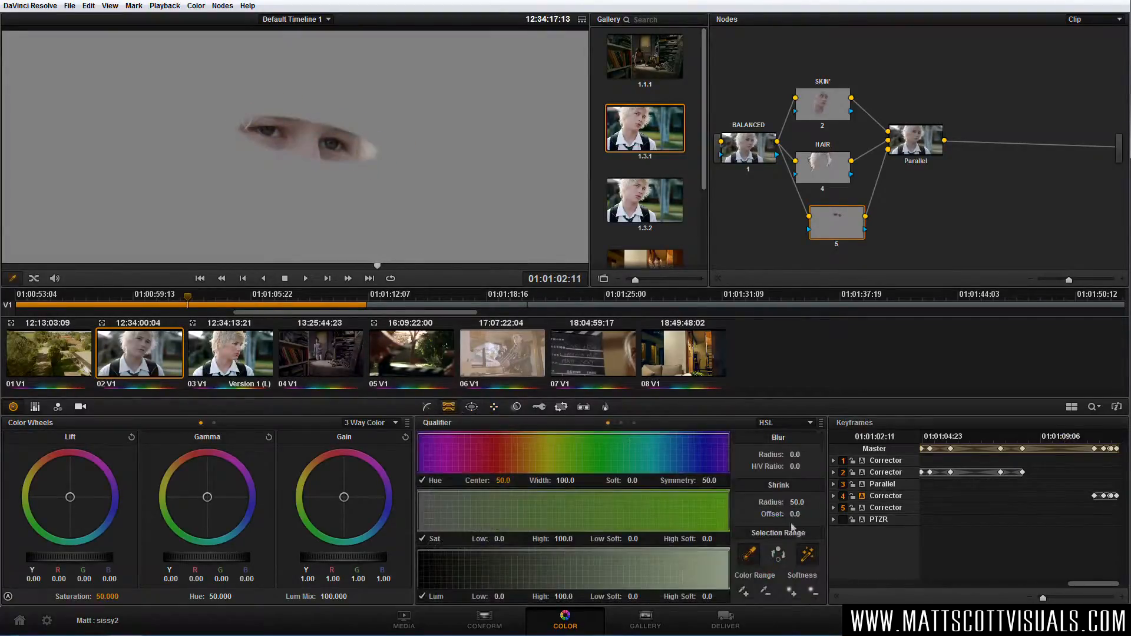
{"action": "left_click", "coordinate": [805, 554]}
{"action": "left_click", "coordinate": [810, 554]}
{"action": "left_click", "coordinate": [270, 131]}
{"action": "left_click", "coordinate": [271, 131]}
{"action": "left_click", "coordinate": [270, 131]}
{"action": "left_click", "coordinate": [338, 144]}
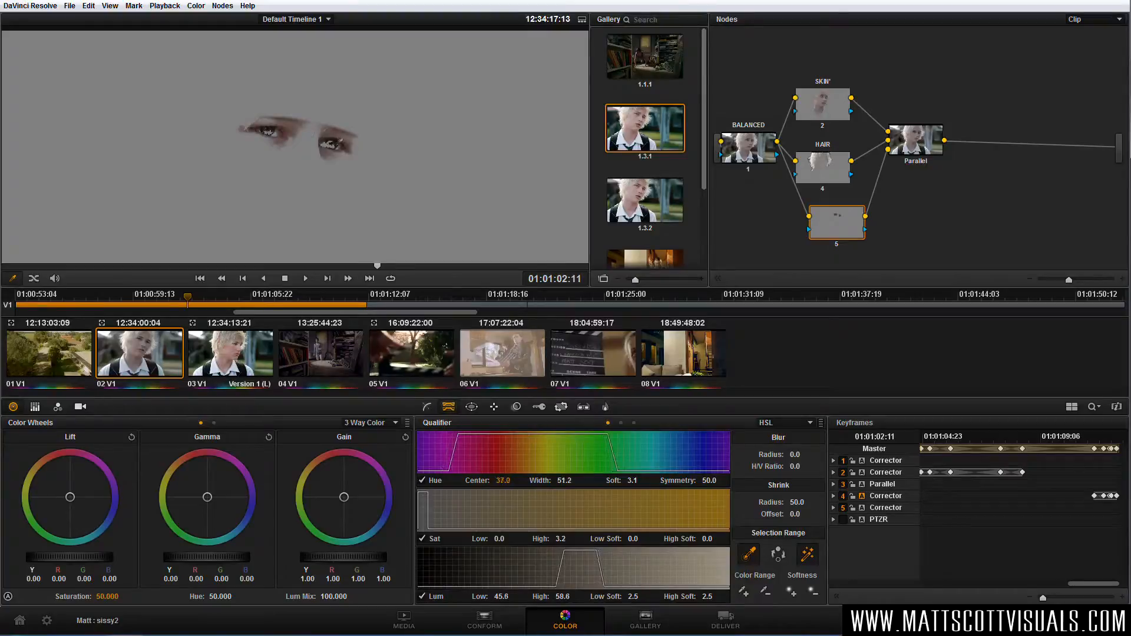
{"action": "left_click", "coordinate": [338, 143]}
{"action": "left_click", "coordinate": [338, 143]}
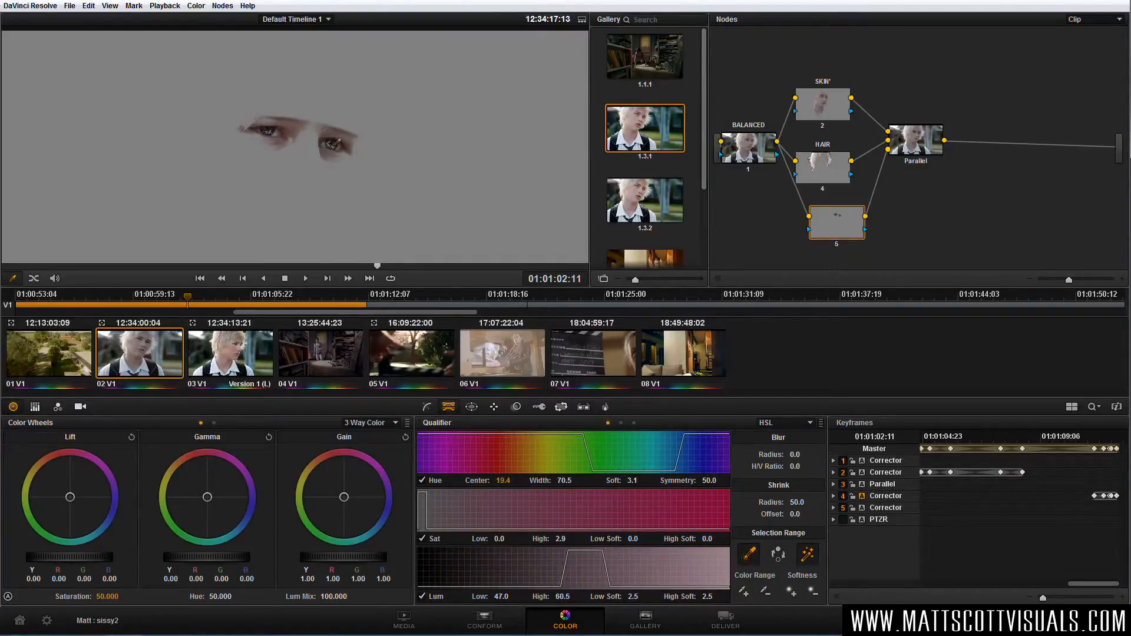
{"action": "left_click", "coordinate": [338, 143]}
{"action": "left_click", "coordinate": [338, 143]}
{"action": "left_click", "coordinate": [337, 144]}
{"action": "left_click", "coordinate": [337, 145]}
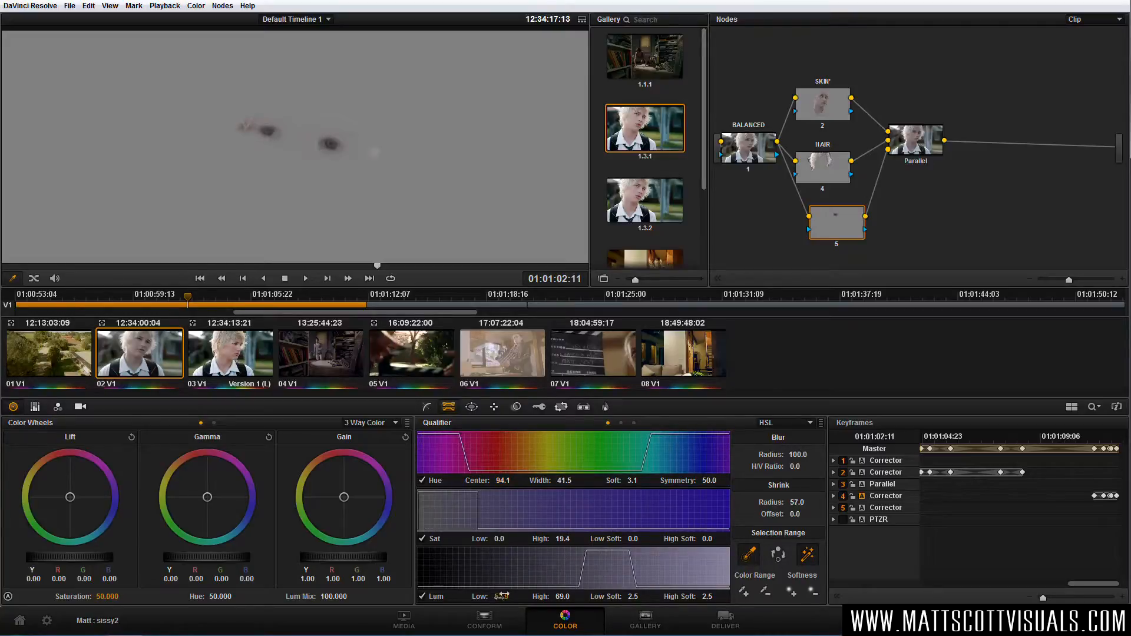
Tighten the eye window to aspect 83.56 and pan 50.97, and label its node EYES
{"action": "left_click", "coordinate": [472, 407]}
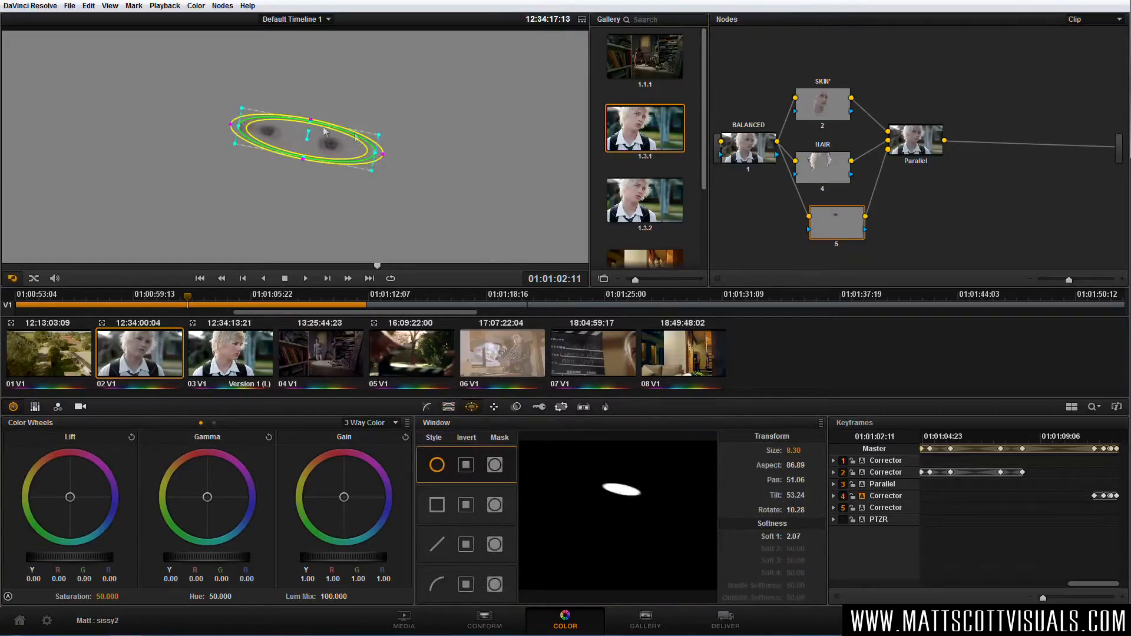
{"action": "left_click_drag", "start_coordinate": [376, 159], "coordinate": [328, 149]}
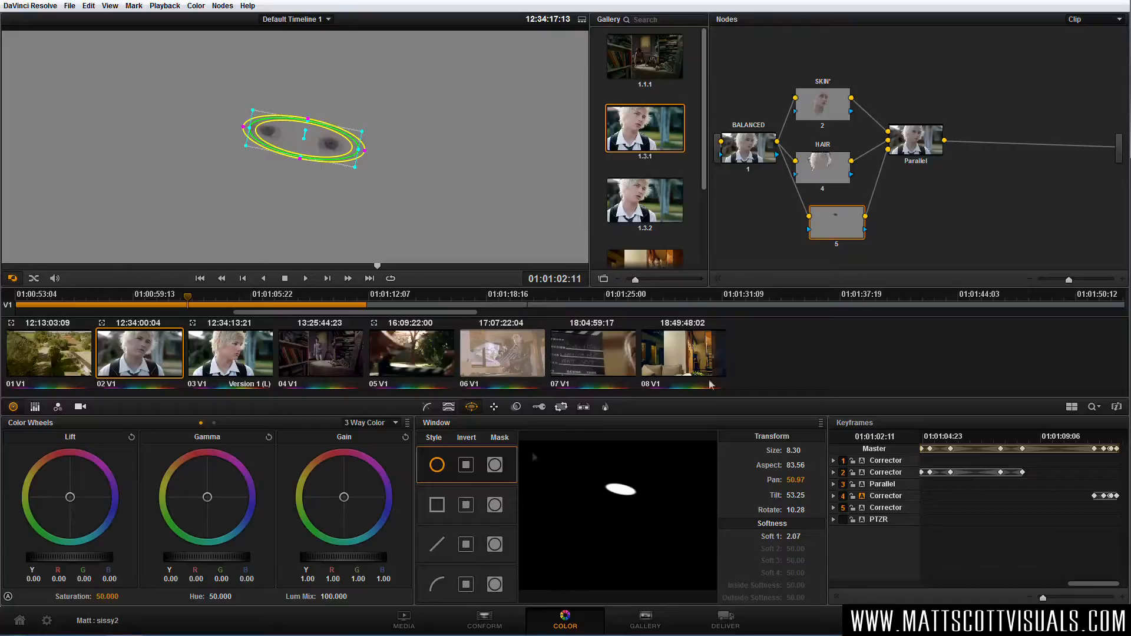
{"action": "left_click_drag", "start_coordinate": [835, 234], "coordinate": [823, 250]}
{"action": "right_click", "coordinate": [823, 251]}
{"action": "left_click", "coordinate": [897, 255]}
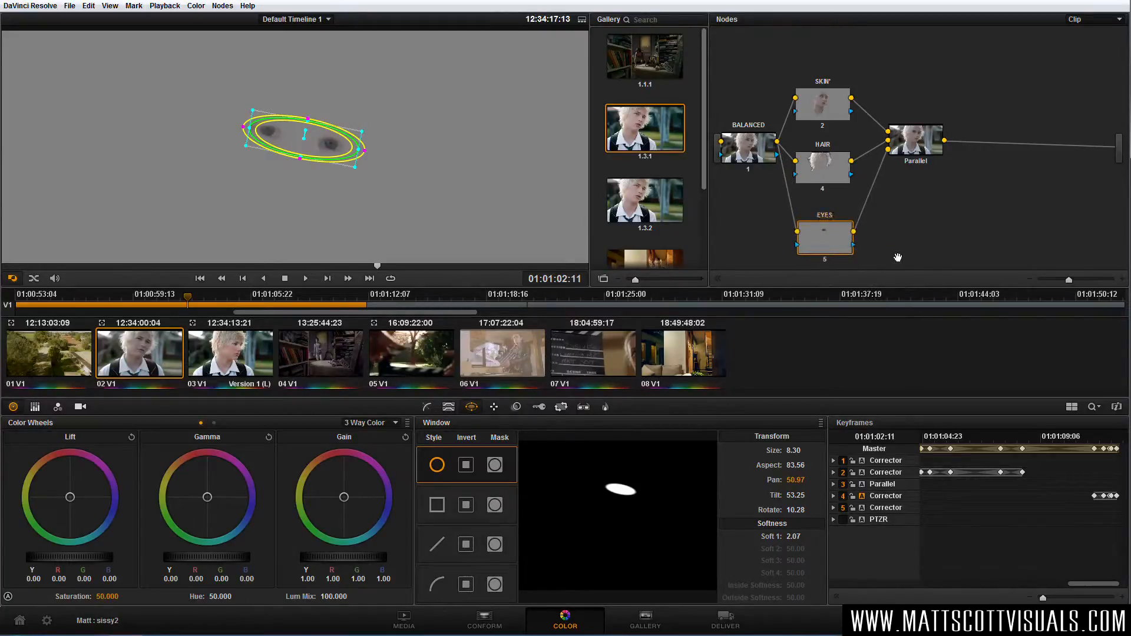
Brighten the eyes with gain Y at 1.34 and tint them blue, with gain blue at 1.47 and gamma blue at 0.04
{"action": "scroll", "coordinate": [296, 98], "scroll_direction": "up", "scroll_amount": 2}
{"action": "left_click", "coordinate": [12, 281]}
{"action": "left_click", "coordinate": [33, 297]}
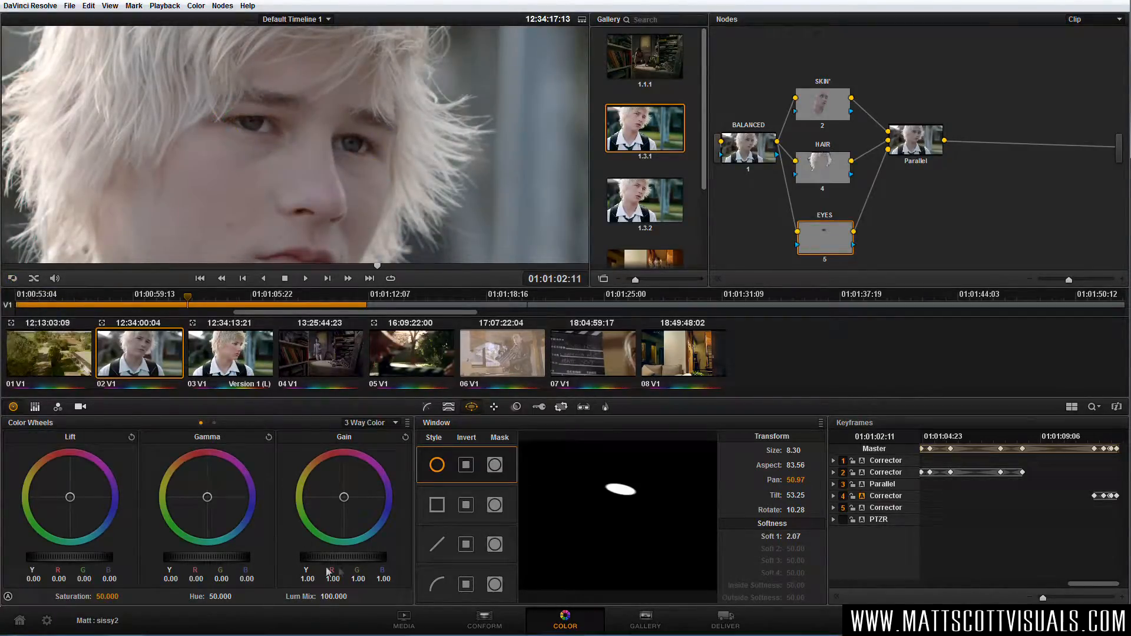
{"action": "left_click_drag", "start_coordinate": [334, 559], "coordinate": [457, 546]}
{"action": "left_click_drag", "start_coordinate": [209, 498], "coordinate": [238, 526]}
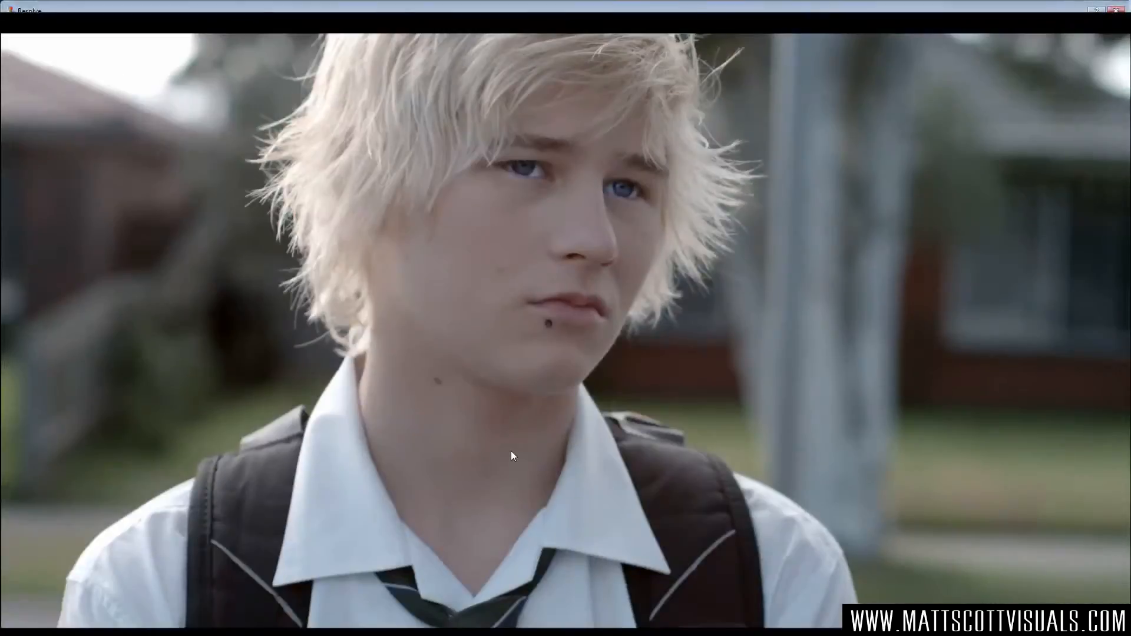
Check the eye correction on the full-screen picture and compare it by toggling the EYES node off and on
{"action": "key", "text": "ctrl+f"}
{"action": "scroll", "coordinate": [320, 163], "scroll_direction": "up", "scroll_amount": 5}
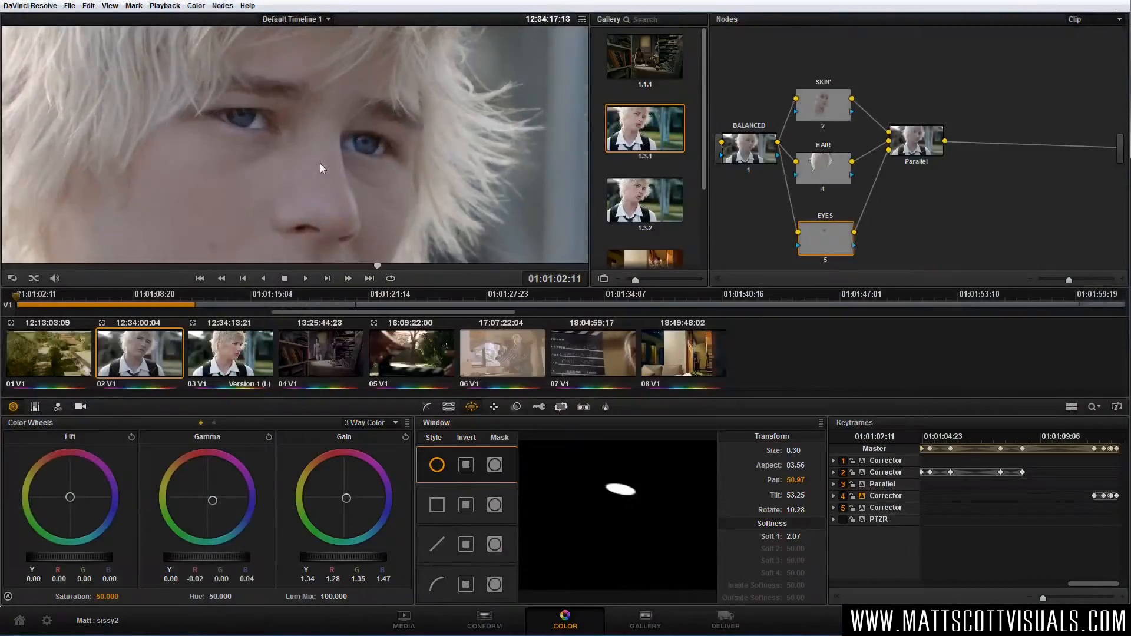
{"action": "key", "text": "ctrl+d"}
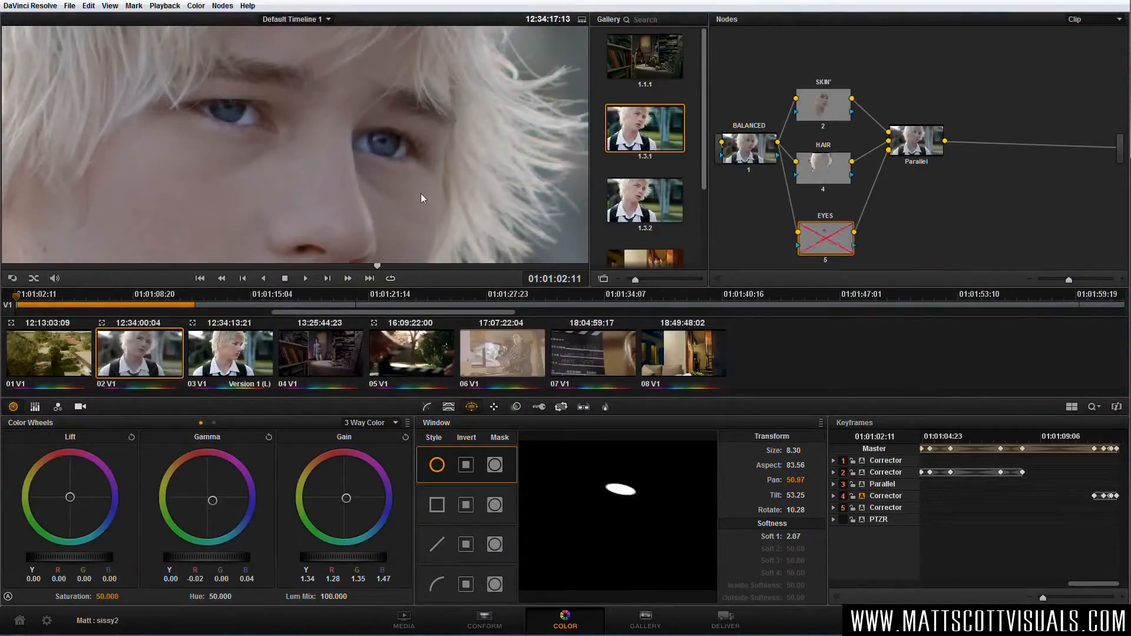
{"action": "key", "text": "ctrl+d"}
{"action": "key", "text": "ctrl+d"}
{"action": "key", "text": "ctrl+d"}
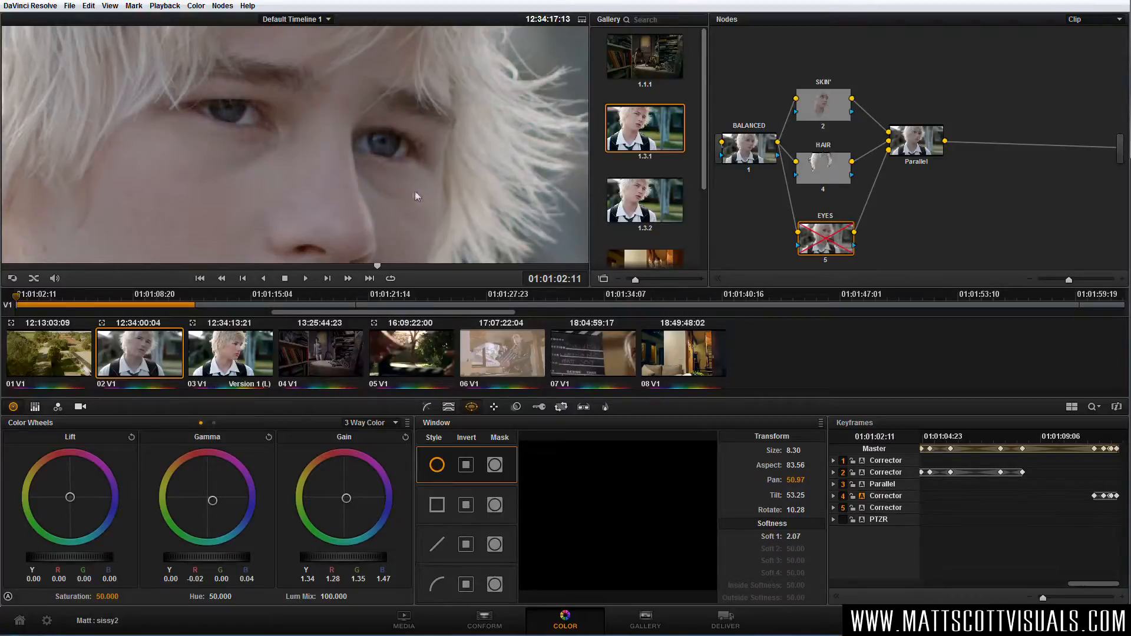
{"action": "scroll", "coordinate": [357, 165], "scroll_direction": "down", "scroll_amount": 5}
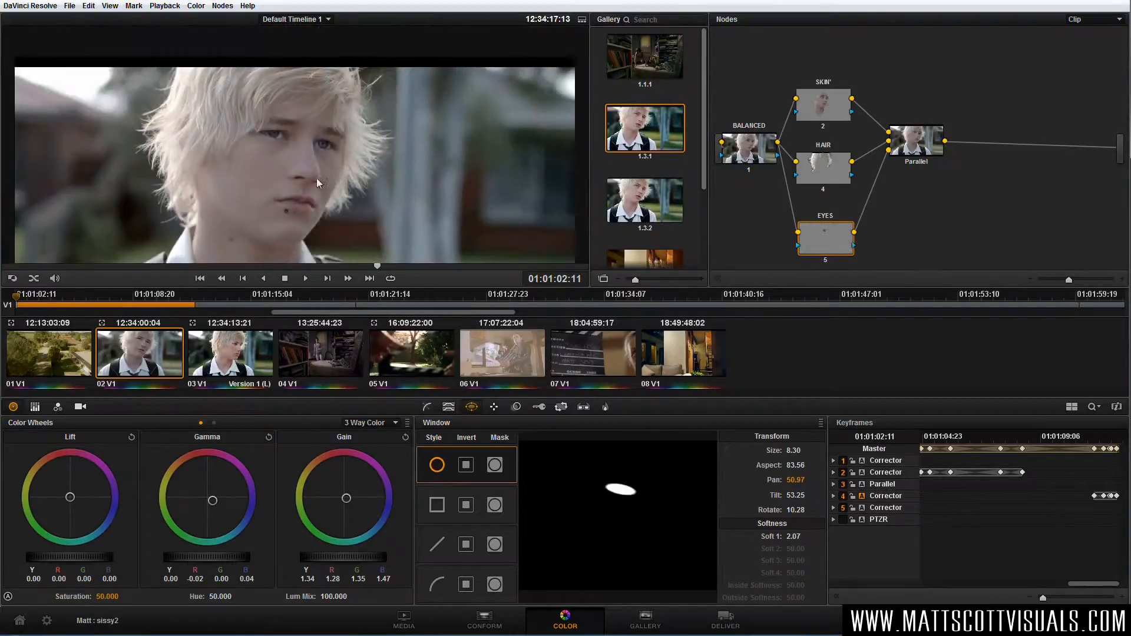
{"action": "scroll", "coordinate": [362, 168], "scroll_direction": "down", "scroll_amount": 3}
{"action": "left_click_drag", "start_coordinate": [362, 184], "coordinate": [354, 153]}
Space the HAIR and EYES nodes evenly and move the Parallel mixer closer to them
{"action": "left_click", "coordinate": [821, 103]}
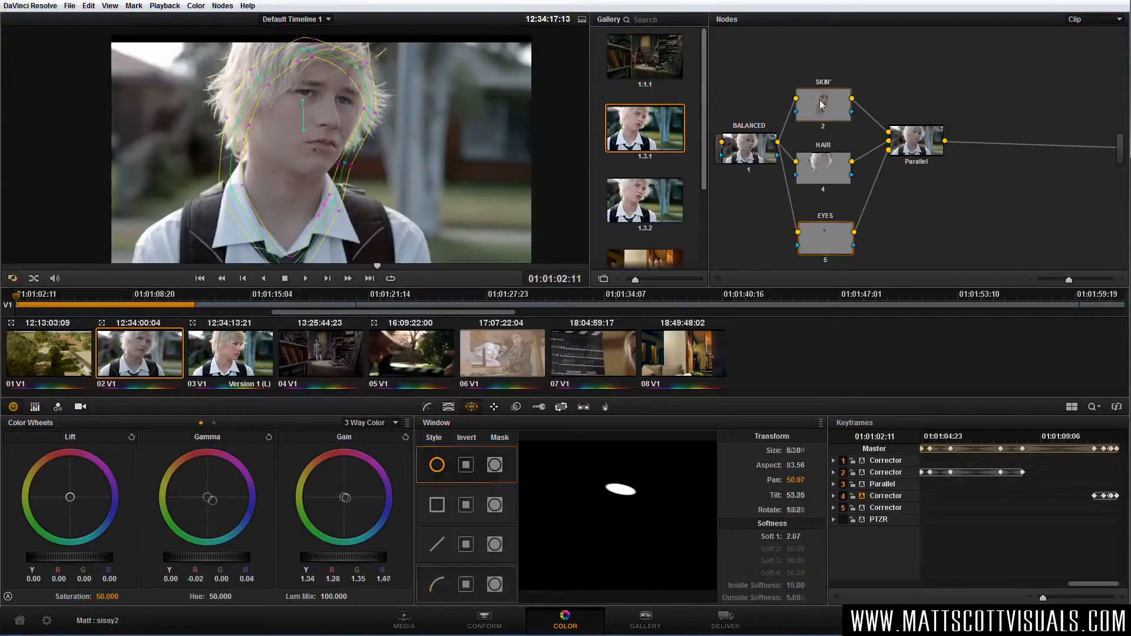
{"action": "left_click", "coordinate": [831, 167]}
{"action": "left_click", "coordinate": [825, 239]}
{"action": "left_click_drag", "start_coordinate": [822, 168], "coordinate": [822, 171]}
{"action": "left_click_drag", "start_coordinate": [818, 245], "coordinate": [816, 242]}
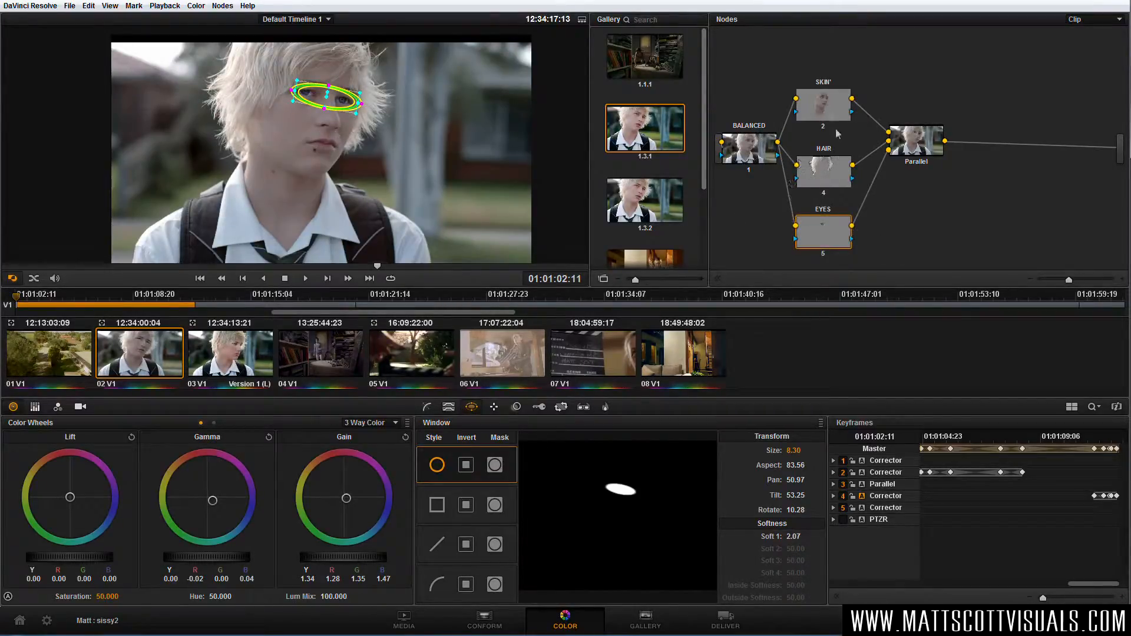
{"action": "left_click_drag", "start_coordinate": [920, 152], "coordinate": [907, 173]}
{"action": "right_click", "coordinate": [906, 171]}
{"action": "left_click", "coordinate": [898, 167]}
{"action": "left_click_drag", "start_coordinate": [895, 174], "coordinate": [892, 163]}
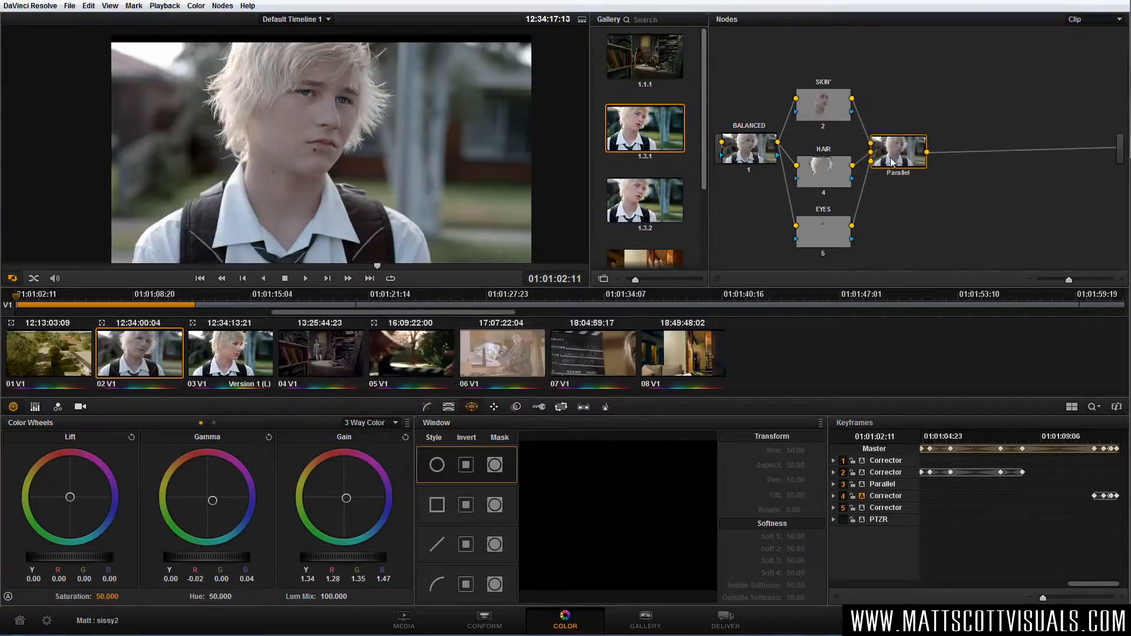
Move the SKIN, HAIR and EYES nodes upward in the node graph to make room below them
{"action": "left_click", "coordinate": [745, 155]}
{"action": "left_click", "coordinate": [899, 165]}
{"action": "left_click_drag", "start_coordinate": [829, 235], "coordinate": [828, 231]}
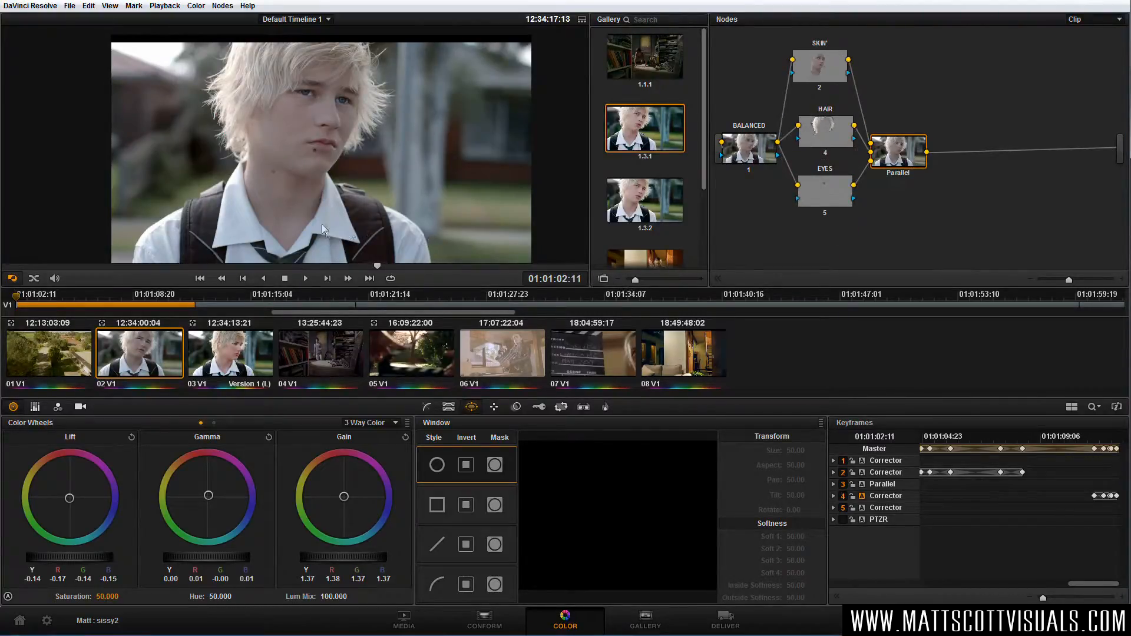
{"action": "scroll", "coordinate": [327, 231], "scroll_direction": "down", "scroll_amount": 5}
{"action": "scroll", "coordinate": [328, 231], "scroll_direction": "up", "scroll_amount": 4}
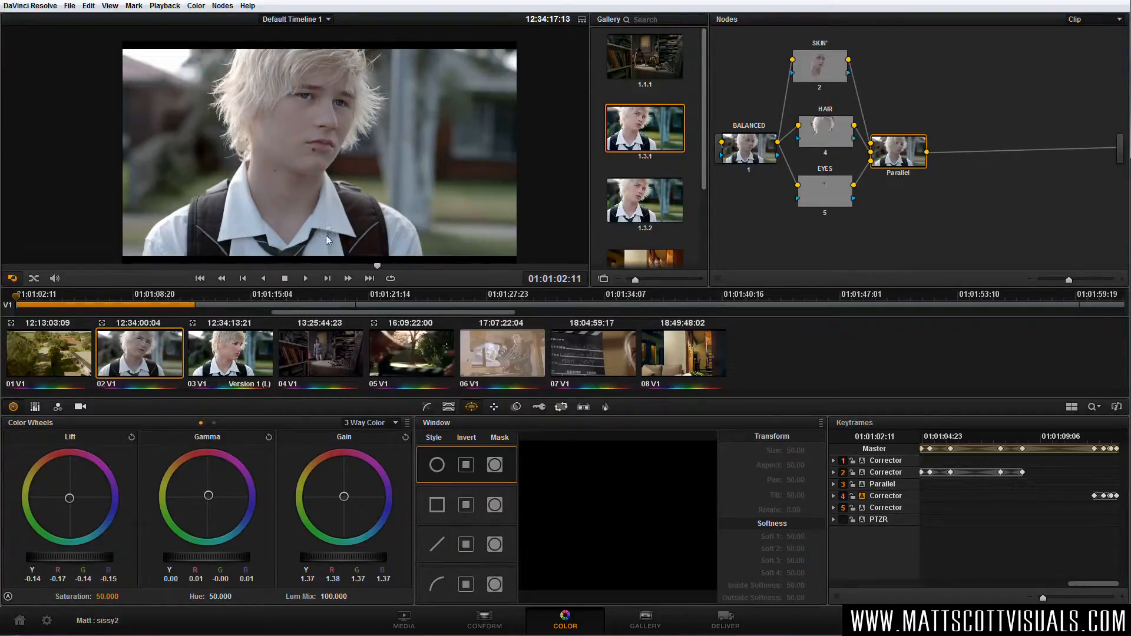
Add another parallel node from the SKIN node, place it below EYES and label it SHIRT
{"action": "left_click", "coordinate": [831, 195]}
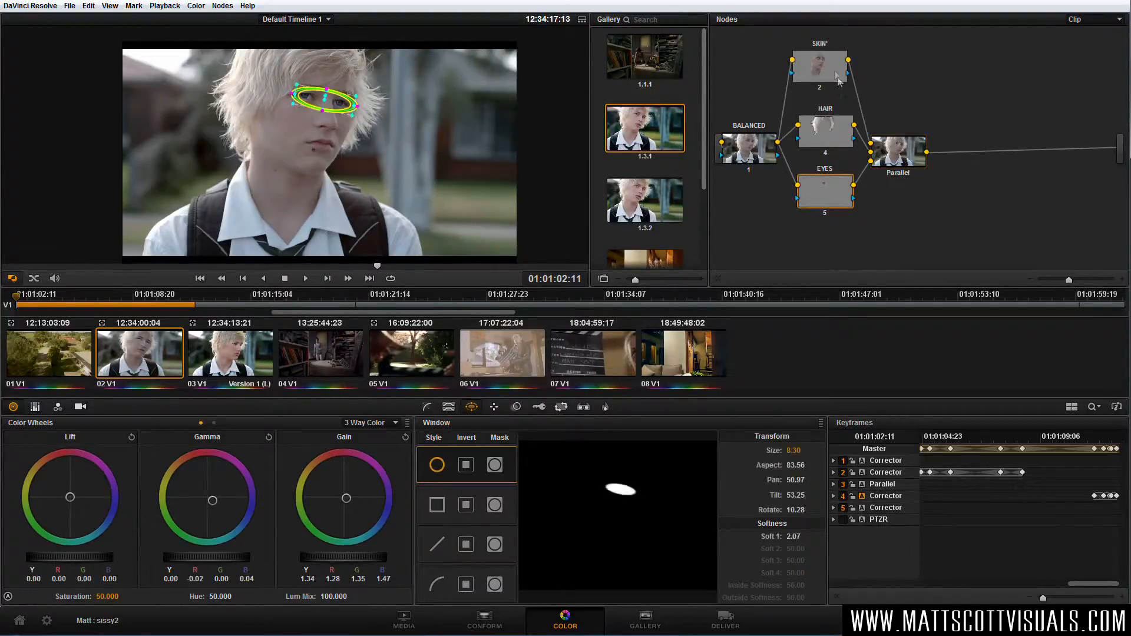
{"action": "left_click", "coordinate": [814, 76]}
{"action": "left_click", "coordinate": [223, 6]}
{"action": "left_click", "coordinate": [254, 40]}
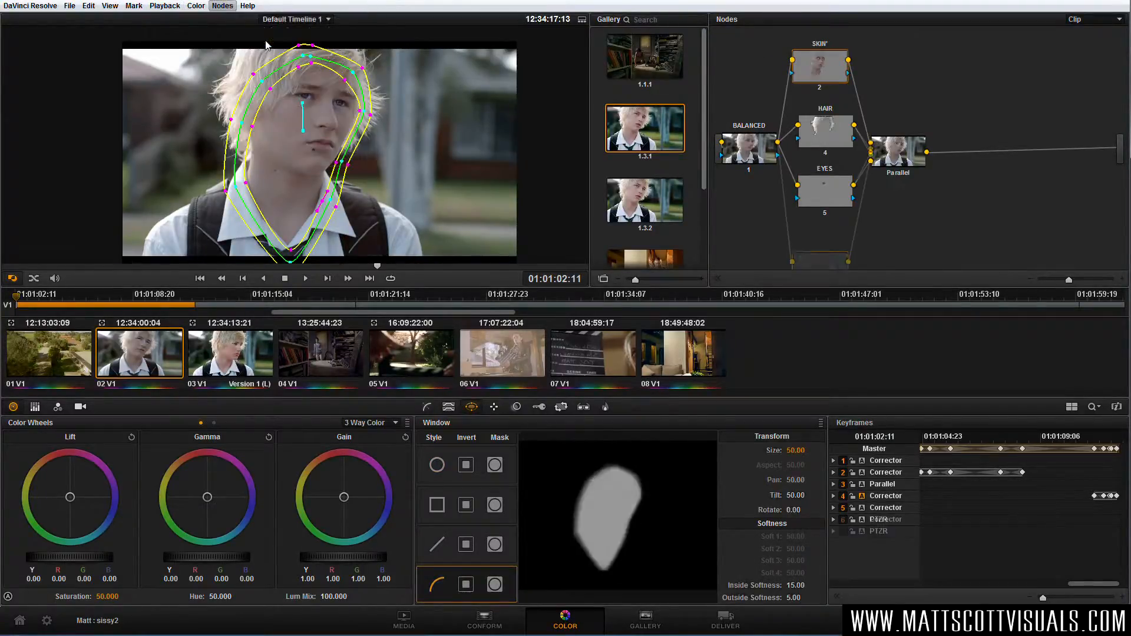
{"action": "left_click_drag", "start_coordinate": [825, 262], "coordinate": [829, 238]}
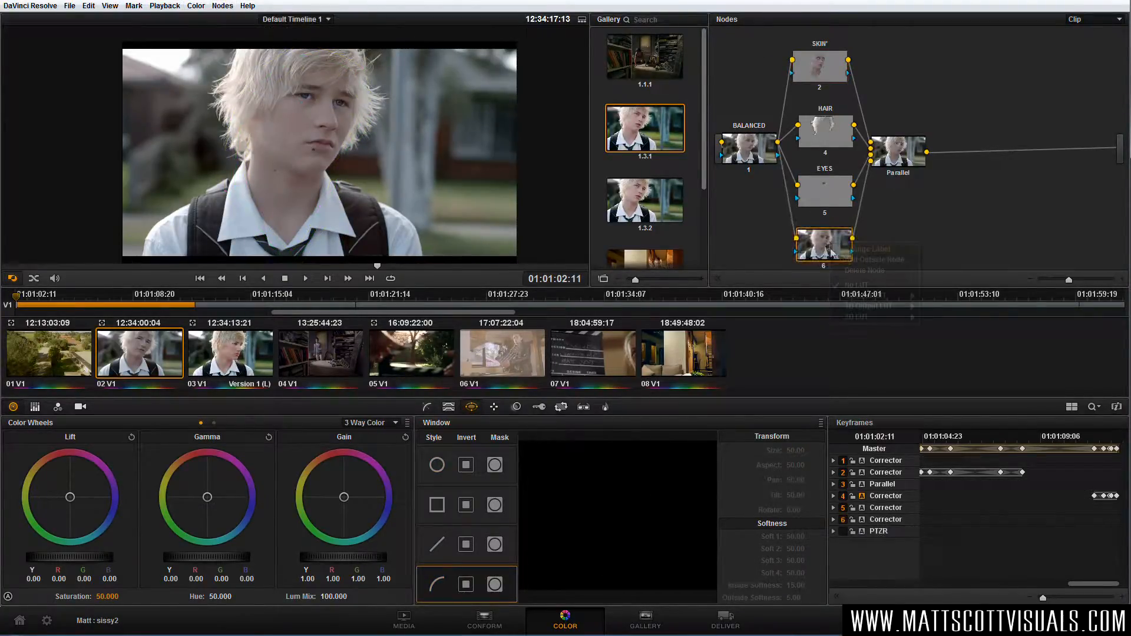
{"action": "type", "text": "SHIN"}
{"action": "type", "text": "T"}
{"action": "key", "text": "Return"}
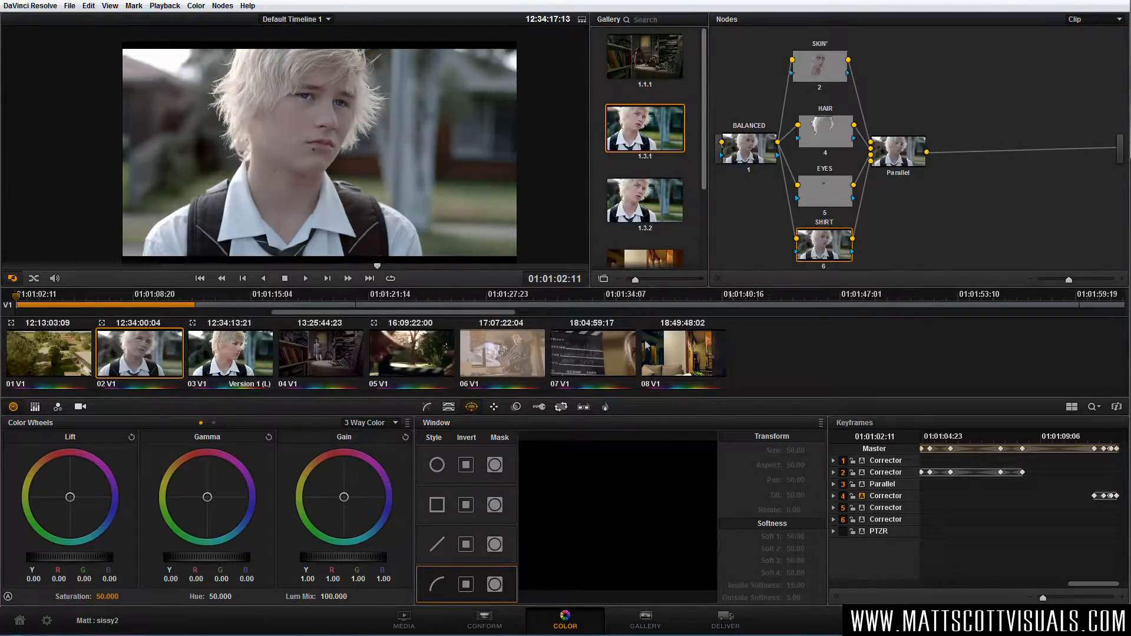
Key the white shirt in the SHIRT node from a sample of the collar and raise the luminance high limit to 97.1
{"action": "left_click", "coordinate": [449, 407]}
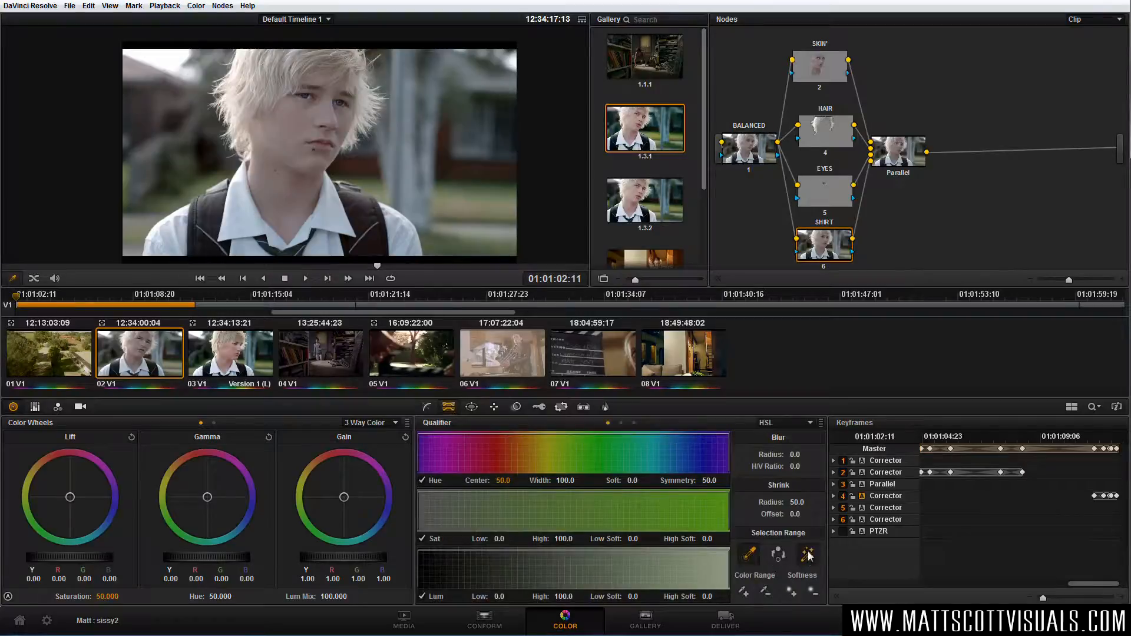
{"action": "left_click", "coordinate": [334, 216]}
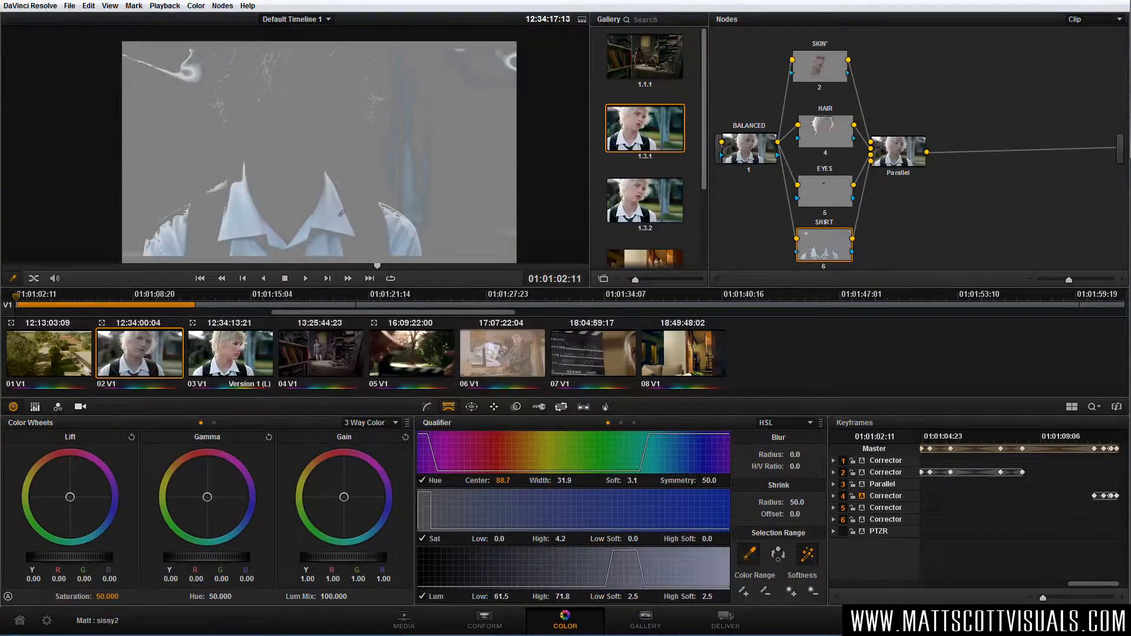
{"action": "left_click_drag", "start_coordinate": [566, 604], "coordinate": [595, 605]}
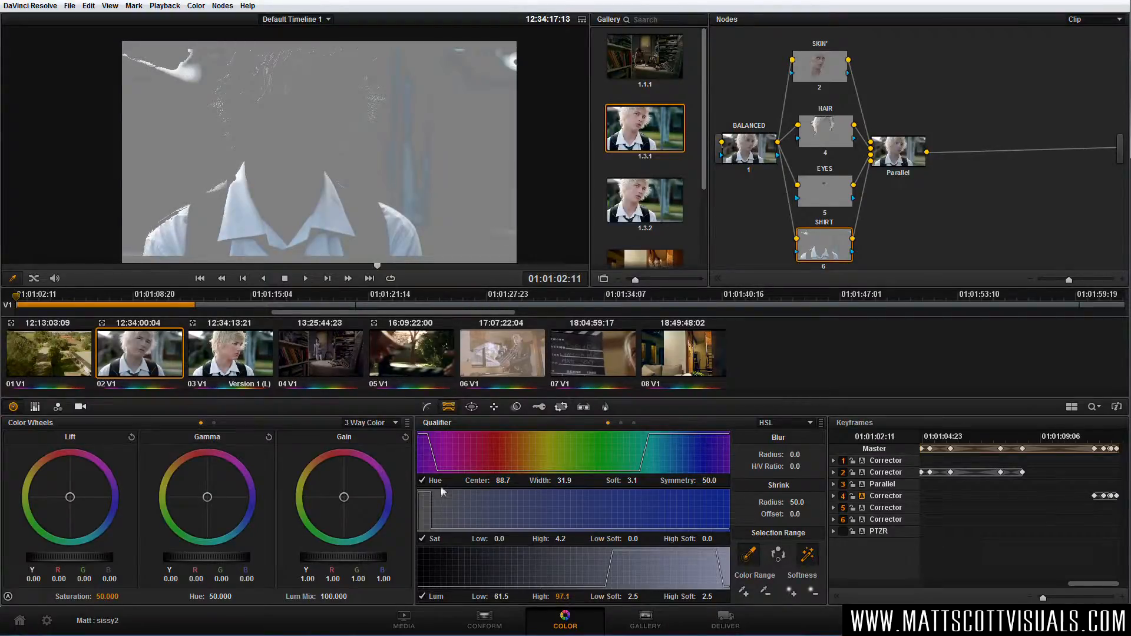
Compare the shirt key with the hue range off and on, examining the collar and sleeves up close
{"action": "left_click", "coordinate": [422, 480]}
{"action": "left_click", "coordinate": [423, 480]}
{"action": "left_click", "coordinate": [423, 479]}
{"action": "left_click", "coordinate": [423, 479]}
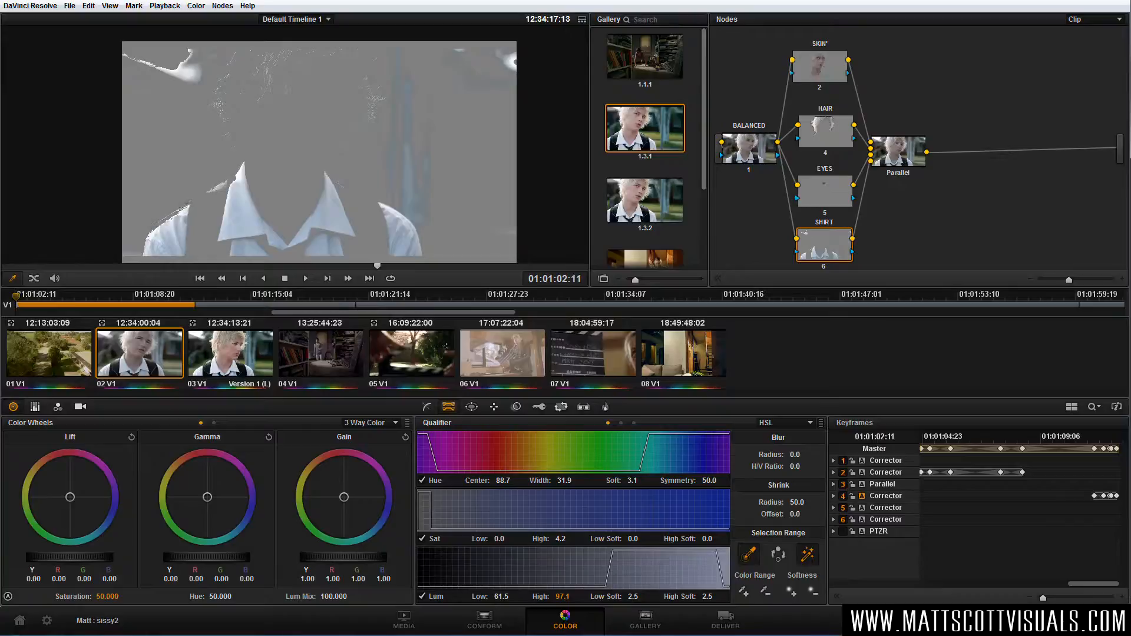
{"action": "scroll", "coordinate": [161, 230], "scroll_direction": "up", "scroll_amount": 4}
{"action": "left_click_drag", "start_coordinate": [161, 230], "coordinate": [255, 146]}
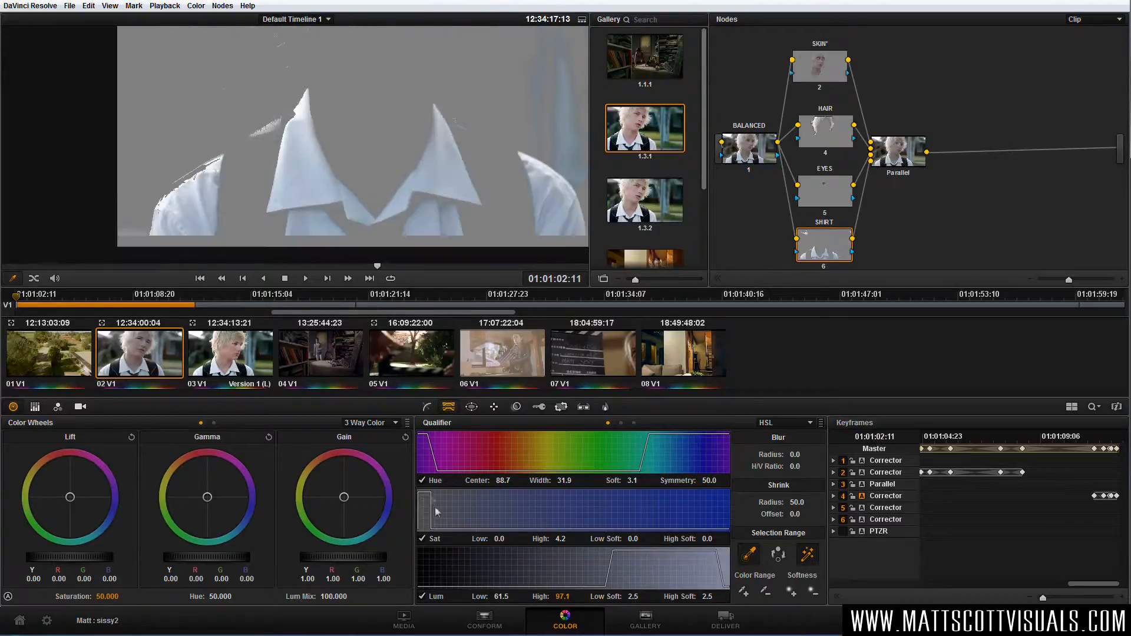
{"action": "left_click", "coordinate": [423, 479]}
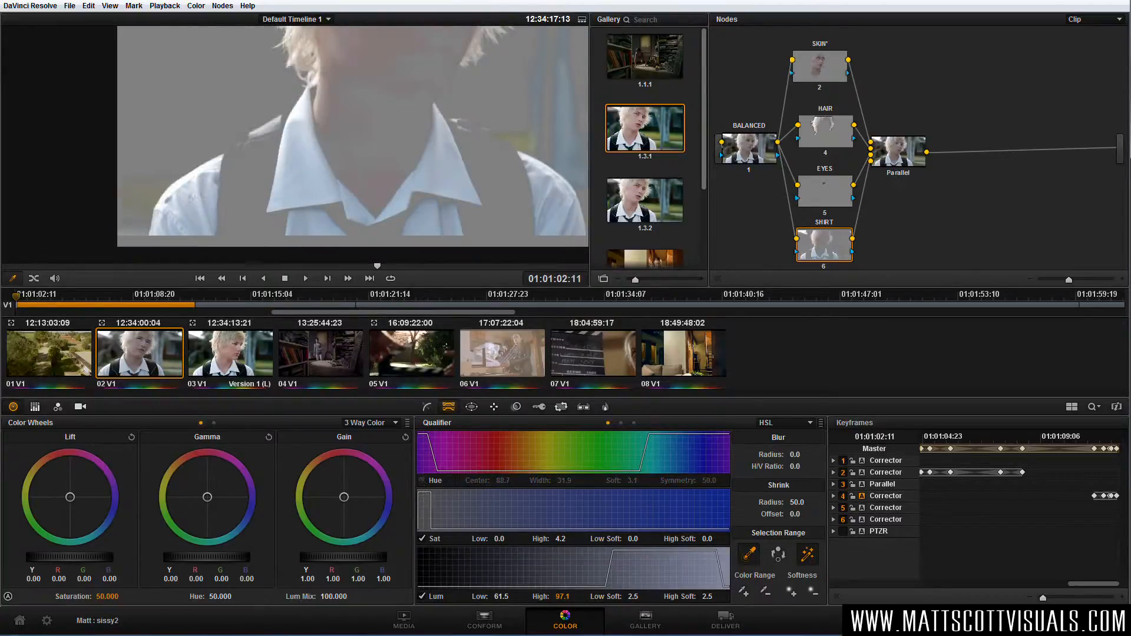
{"action": "scroll", "coordinate": [410, 166], "scroll_direction": "down", "scroll_amount": 1}
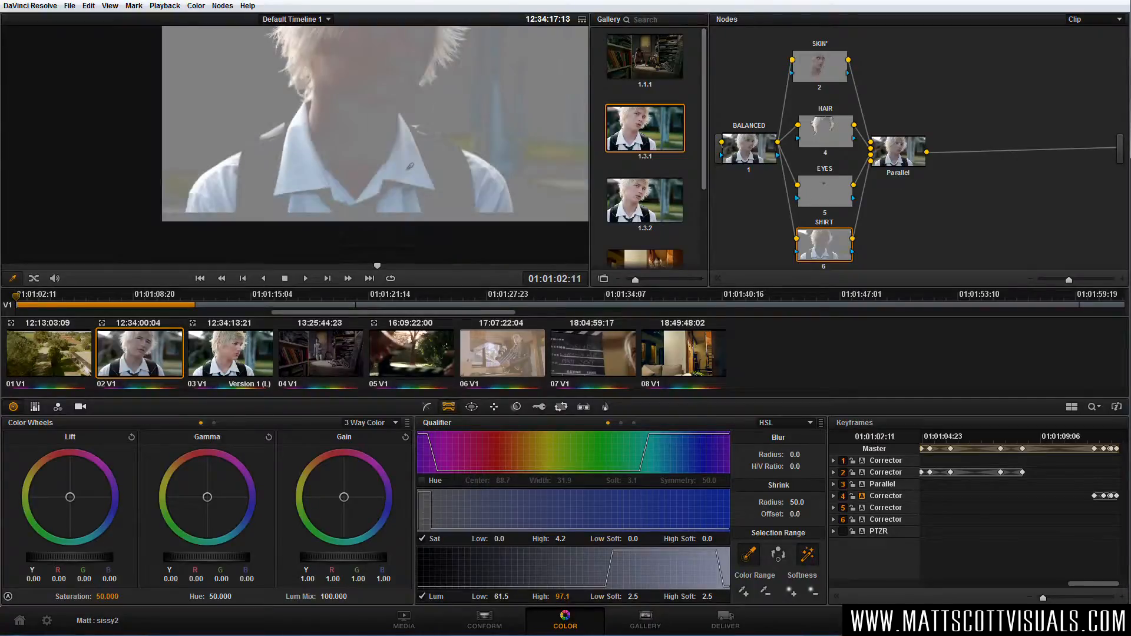
{"action": "scroll", "coordinate": [420, 152], "scroll_direction": "down", "scroll_amount": 2}
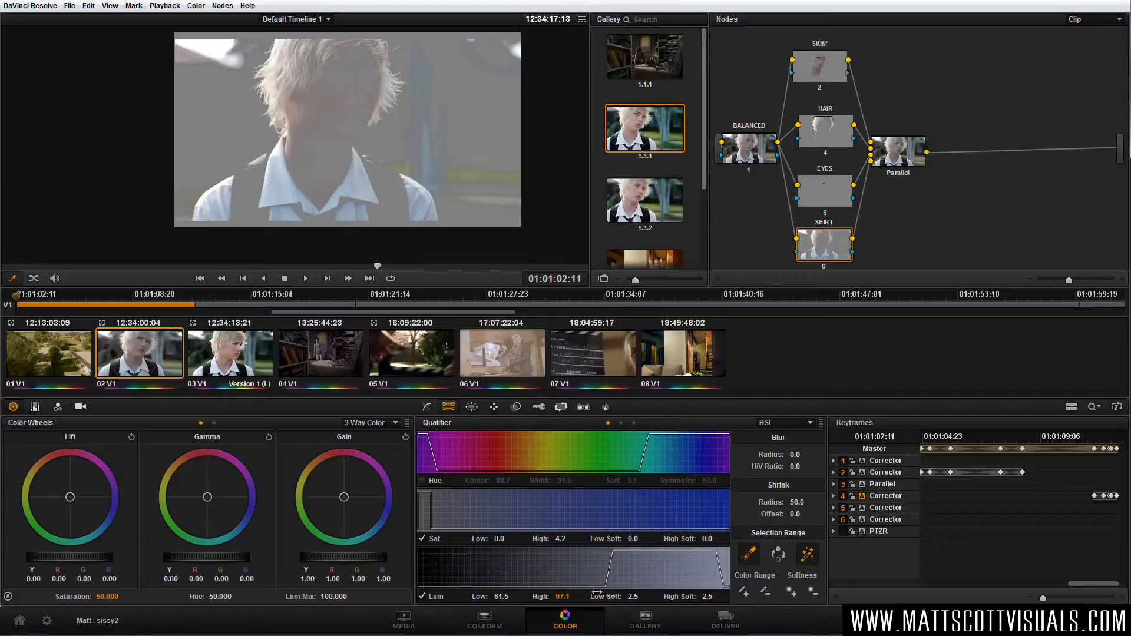
Widen the shirt key's luminance range to low 60.4 and high 100, with high softness 0
{"action": "left_click_drag", "start_coordinate": [707, 597], "coordinate": [702, 599]}
{"action": "left_click_drag", "start_coordinate": [567, 596], "coordinate": [576, 594]}
{"action": "left_click_drag", "start_coordinate": [502, 596], "coordinate": [497, 596]}
Draw a closed curve window around the shirt and shoulders, dipping at the neck, and refine its point at the collar tip
{"action": "left_click", "coordinate": [471, 407]}
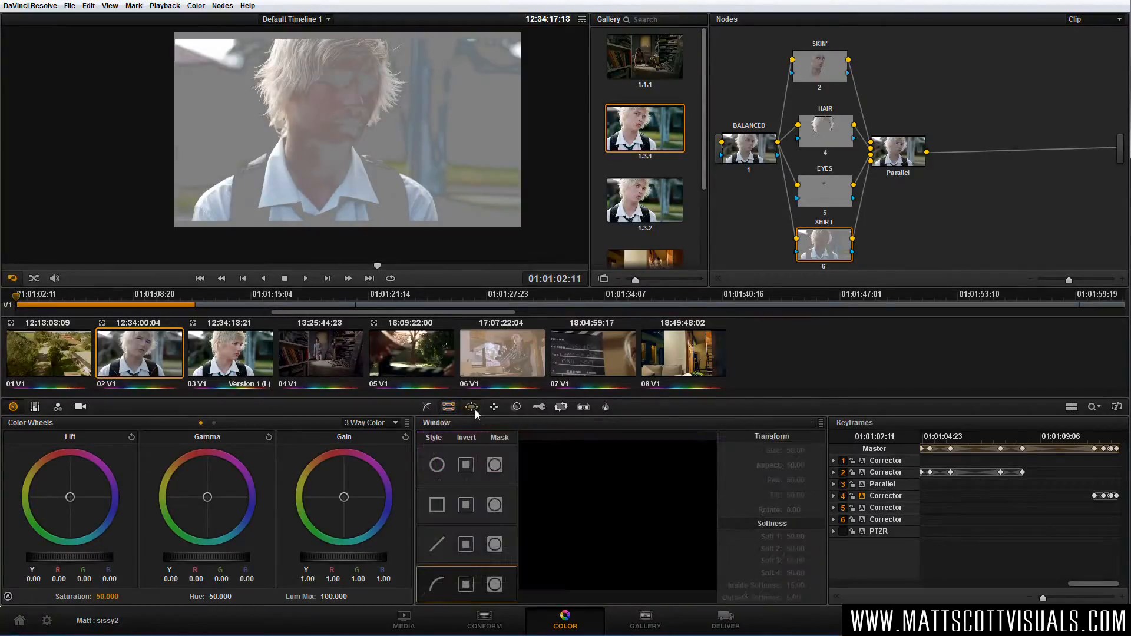
{"action": "left_click", "coordinate": [436, 585]}
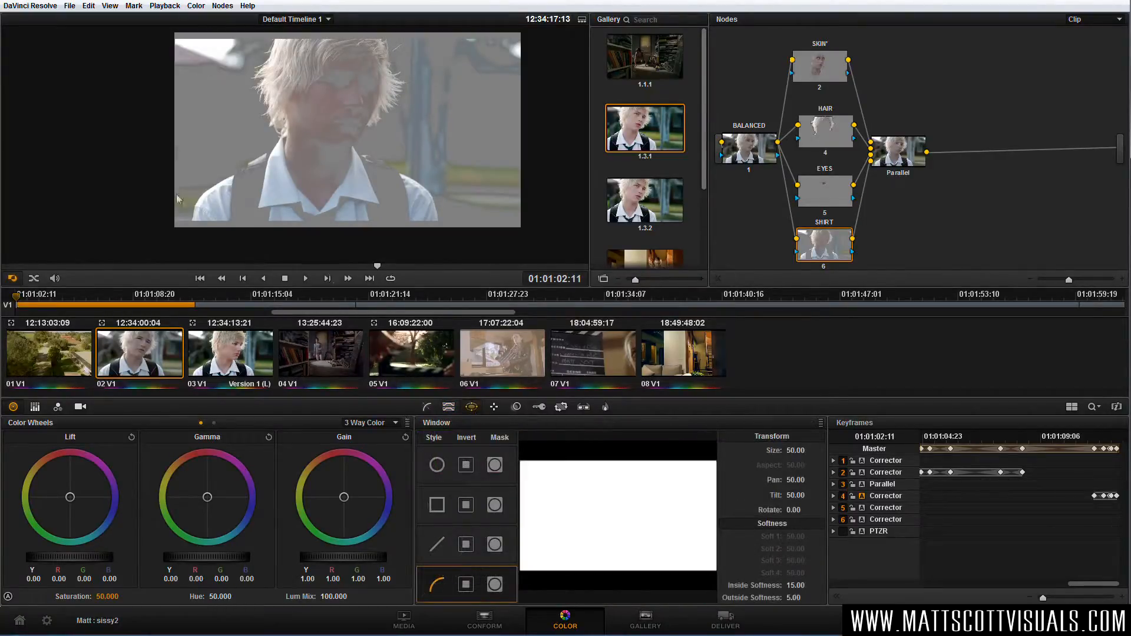
{"action": "left_click", "coordinate": [185, 222]}
{"action": "left_click", "coordinate": [206, 179]}
{"action": "left_click", "coordinate": [278, 126]}
{"action": "left_click", "coordinate": [296, 149]}
{"action": "left_click", "coordinate": [346, 139]}
{"action": "left_click", "coordinate": [380, 145]}
{"action": "left_click", "coordinate": [445, 239]}
{"action": "left_click", "coordinate": [190, 240]}
{"action": "left_click", "coordinate": [184, 221]}
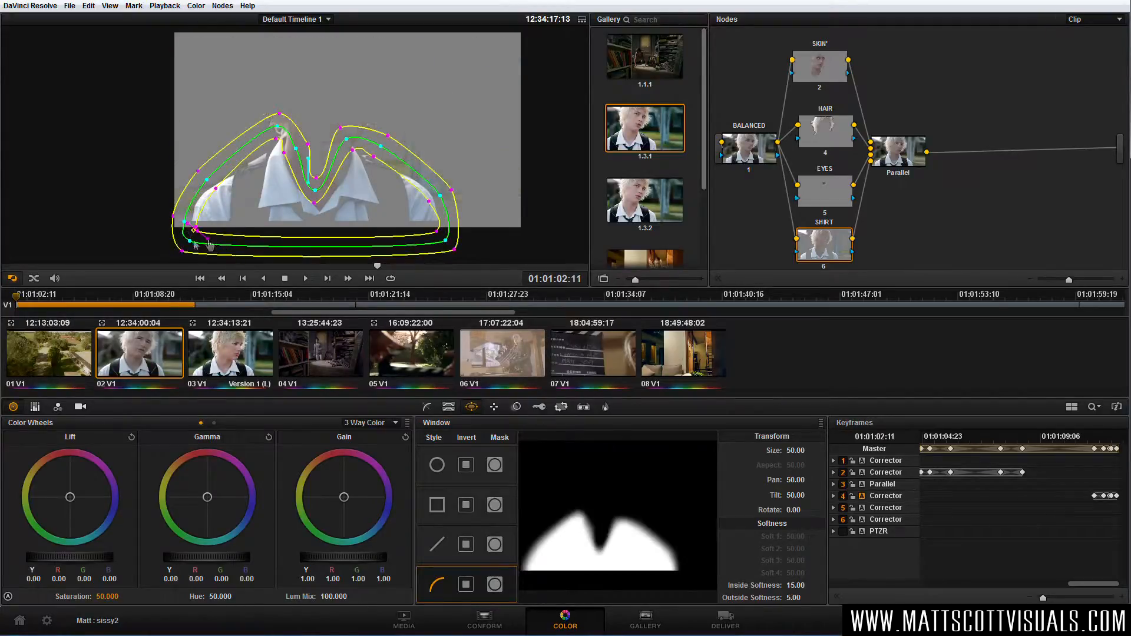
{"action": "left_click_drag", "start_coordinate": [193, 247], "coordinate": [201, 236]}
{"action": "left_click_drag", "start_coordinate": [277, 126], "coordinate": [285, 144]}
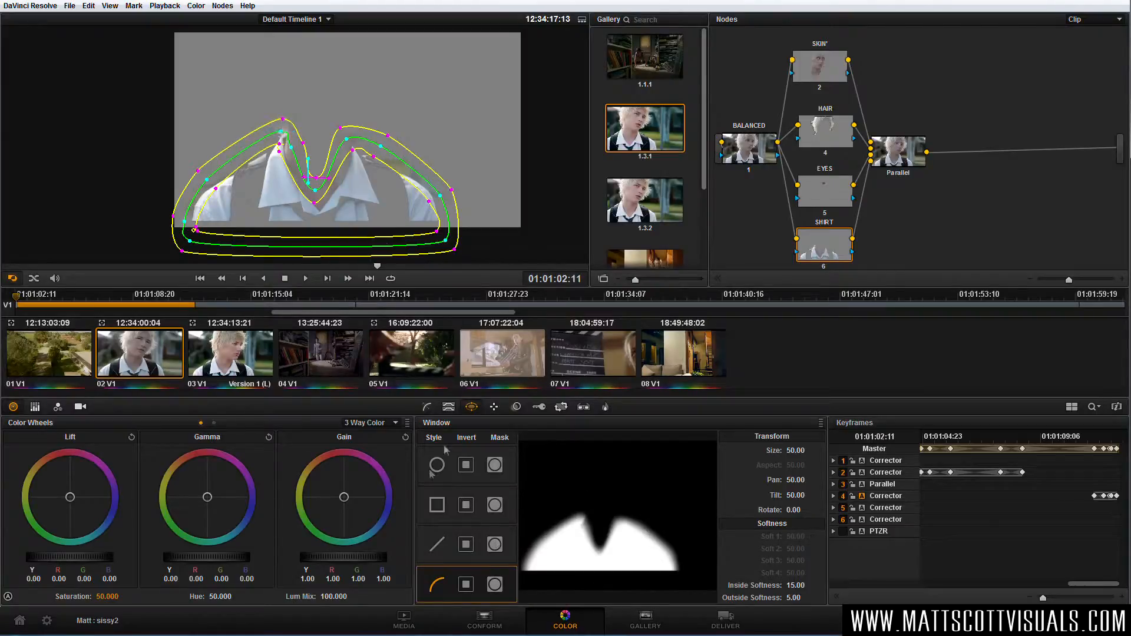
Refine the shirt key with blur radius 43.9, the hue range enabled at center 85.6, and more hue softness
{"action": "left_click", "coordinate": [449, 407]}
{"action": "left_click_drag", "start_coordinate": [809, 453], "coordinate": [810, 452]}
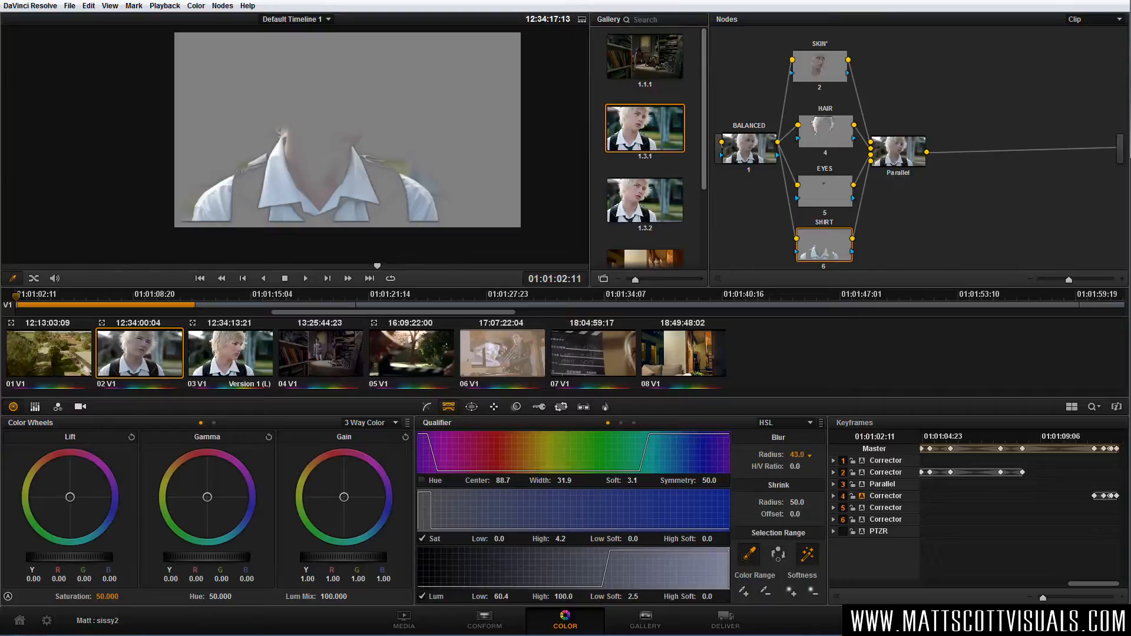
{"action": "left_click", "coordinate": [422, 481]}
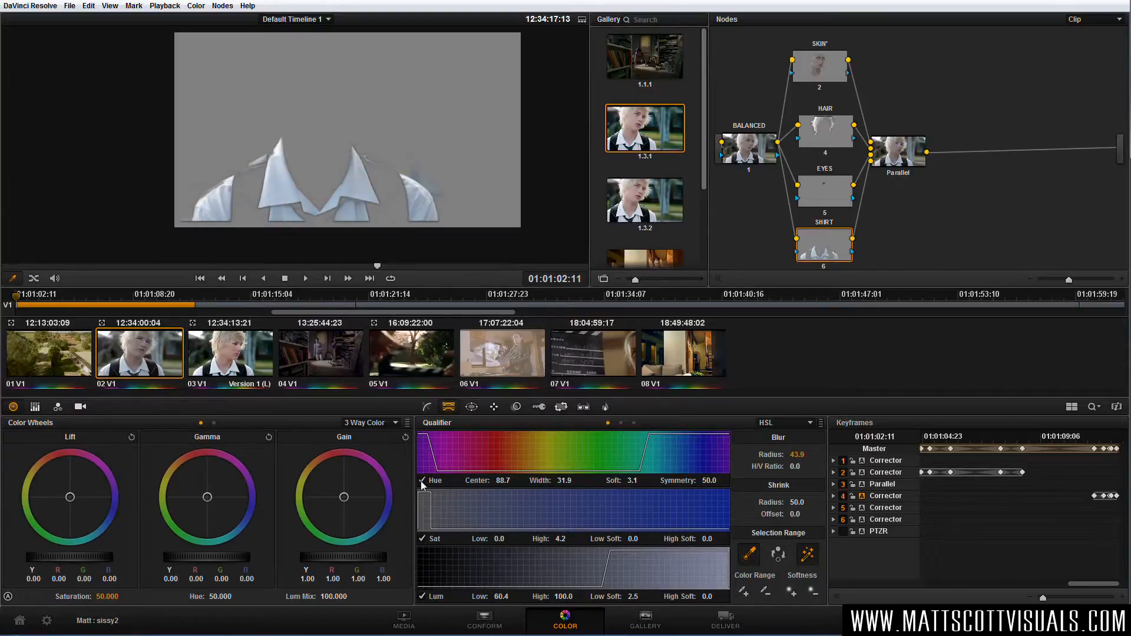
{"action": "mouse_move", "coordinate": [503, 480]}
{"action": "left_mouse_down"}
{"action": "mouse_move", "coordinate": [477, 481]}
{"action": "mouse_move", "coordinate": [495, 481]}
{"action": "left_mouse_up"}
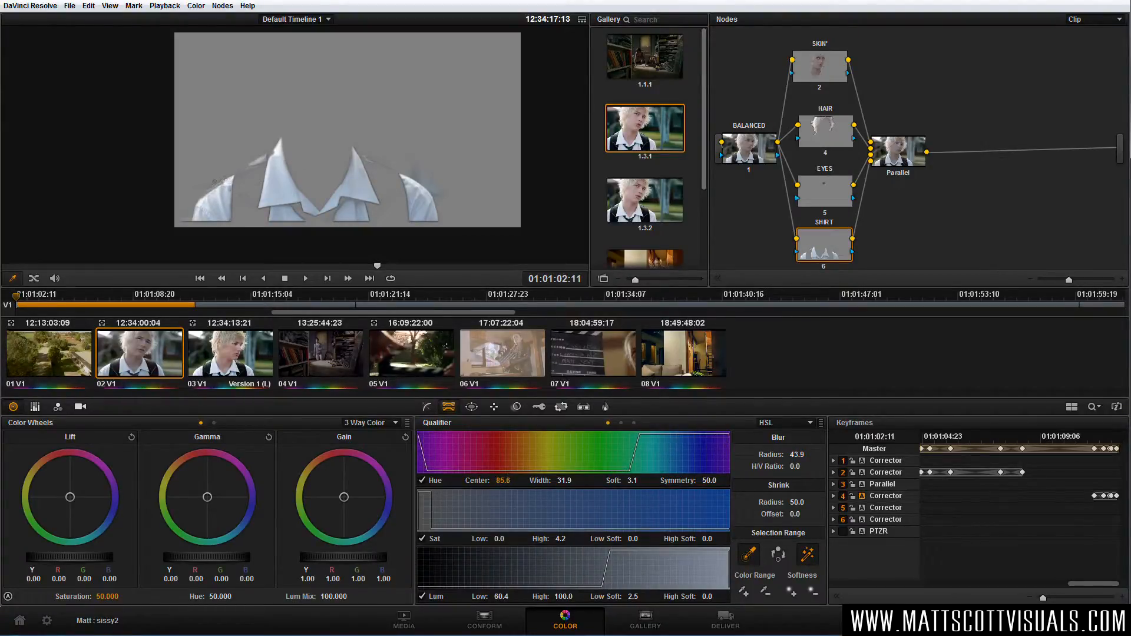
{"action": "mouse_move", "coordinate": [632, 480]}
{"action": "left_mouse_down"}
{"action": "mouse_move", "coordinate": [659, 479]}
{"action": "mouse_move", "coordinate": [645, 479]}
{"action": "left_mouse_up"}
Track the shirt window forward to about 01:01:11:05, return to the start frame, and track it backward to about 01:00:59:18
{"action": "left_click", "coordinate": [495, 407]}
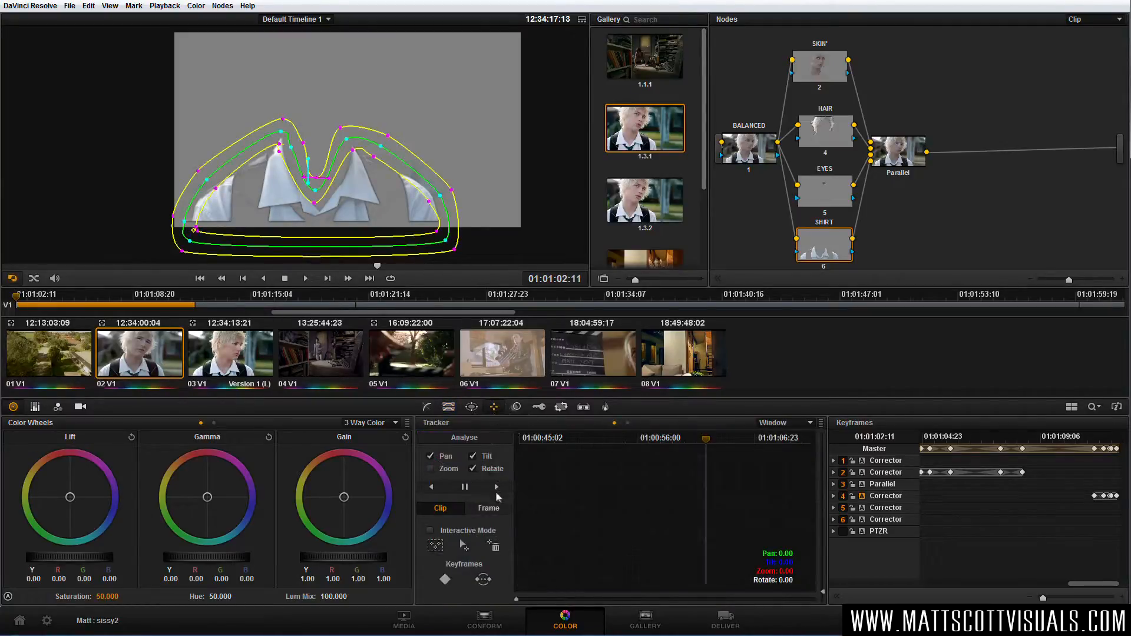
{"action": "left_click", "coordinate": [496, 488]}
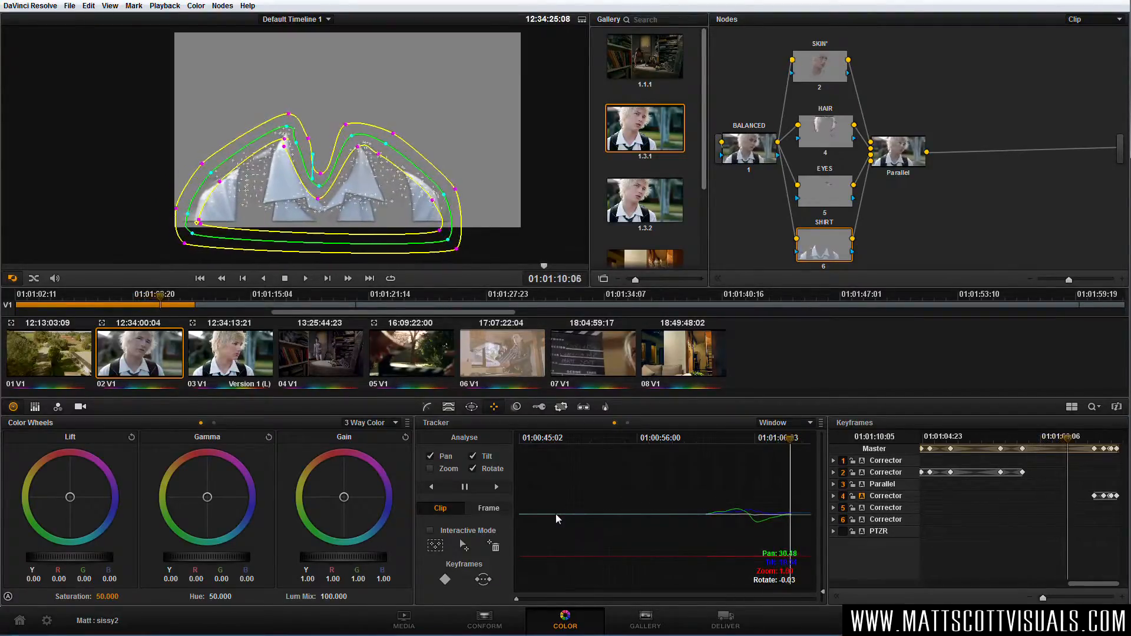
{"action": "left_click", "coordinate": [465, 487]}
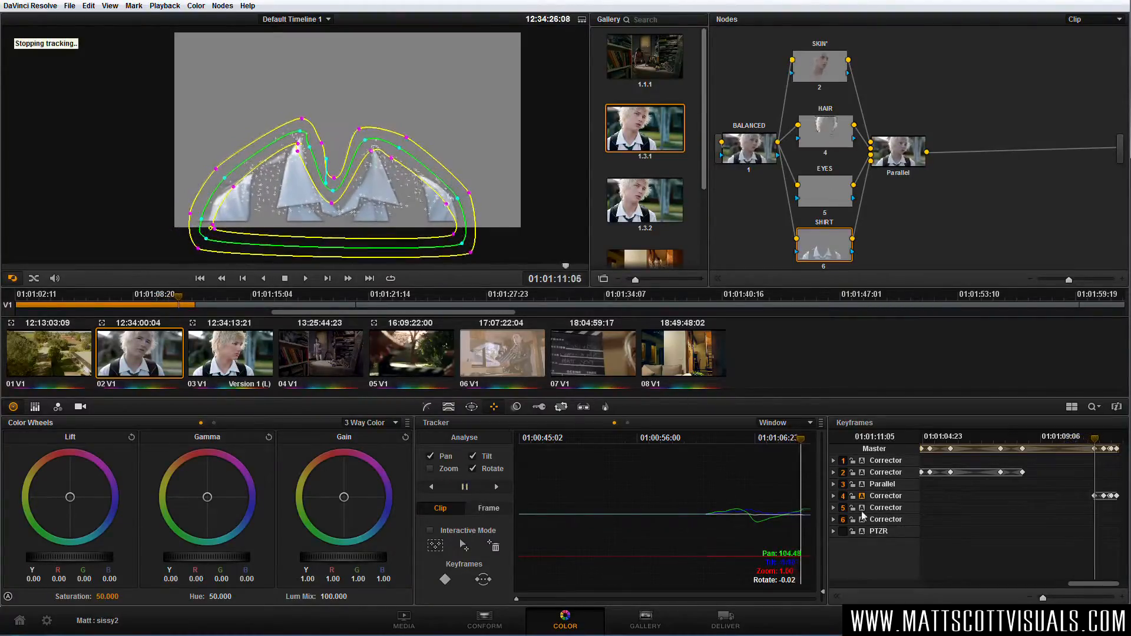
{"action": "left_click_drag", "start_coordinate": [805, 444], "coordinate": [707, 452]}
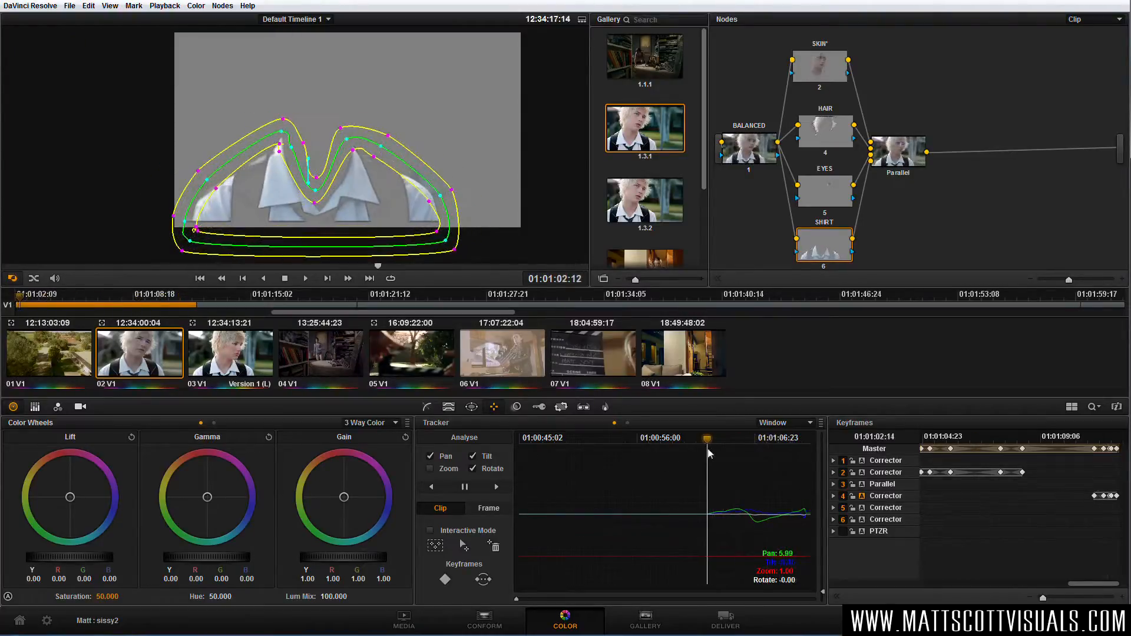
{"action": "left_click", "coordinate": [432, 488]}
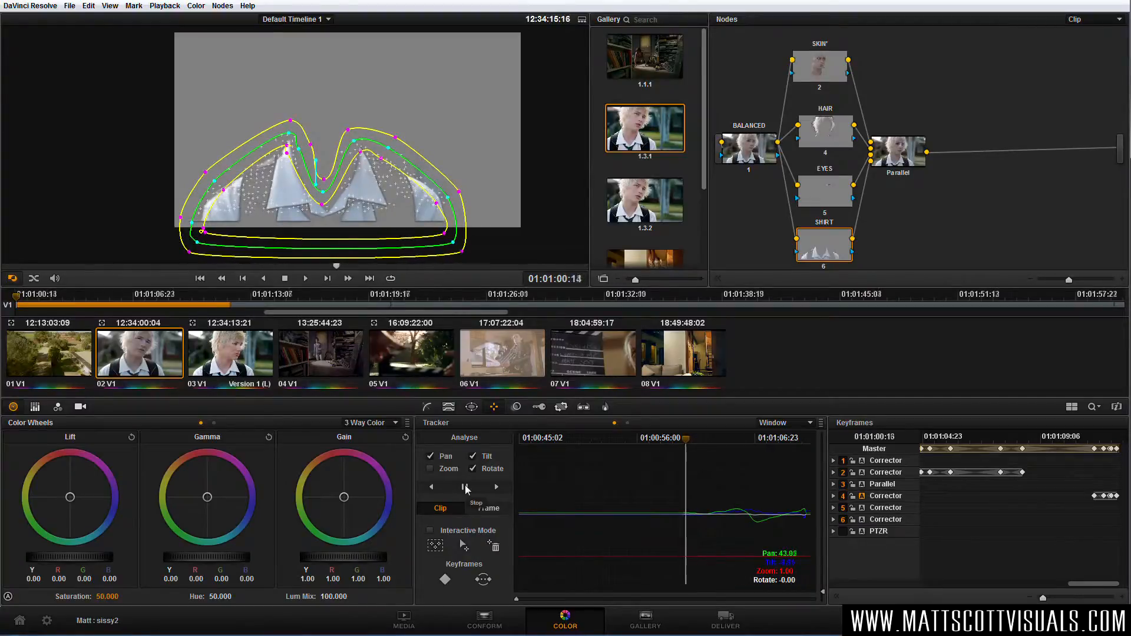
{"action": "left_click", "coordinate": [465, 487]}
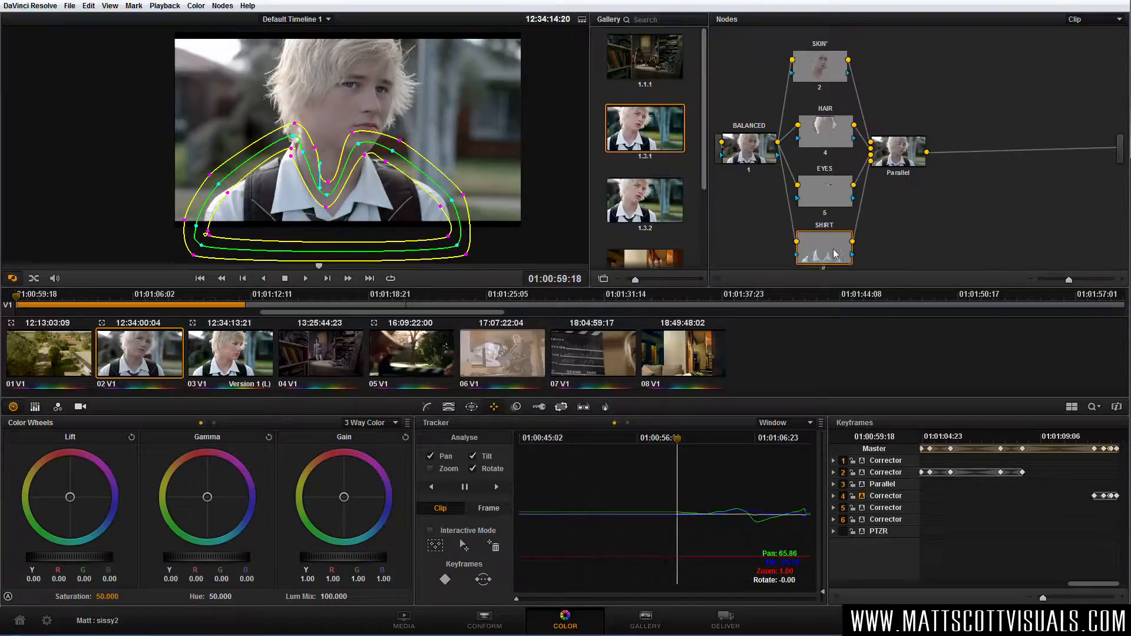
Reset the gamma and gain corrections of the EYES node and open the custom curves
{"action": "left_click", "coordinate": [837, 196]}
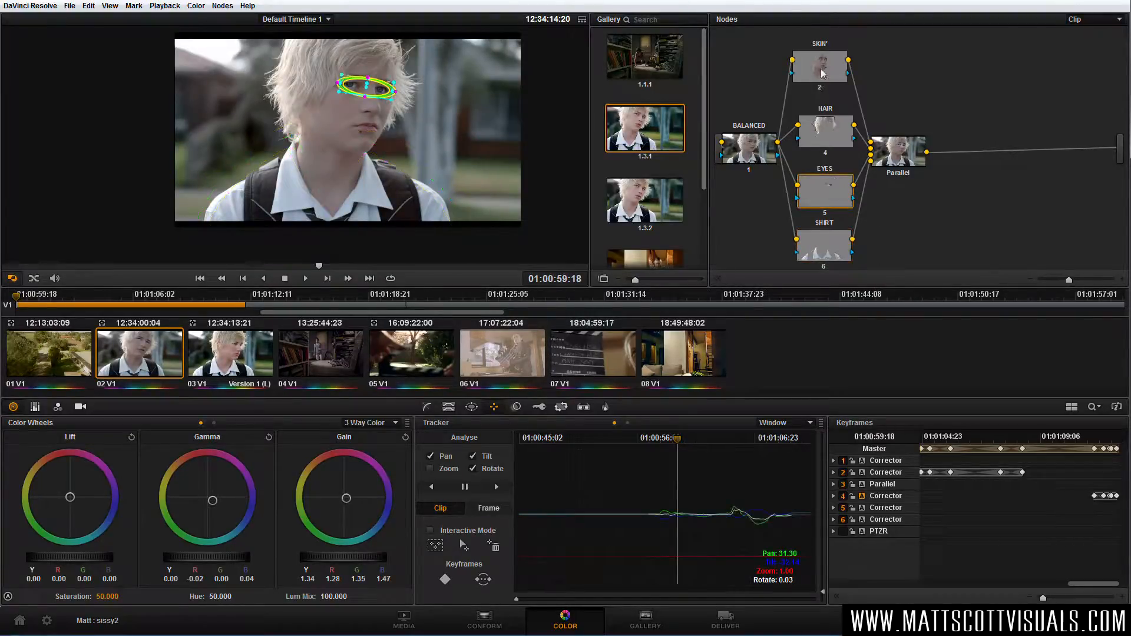
{"action": "left_click", "coordinate": [907, 165]}
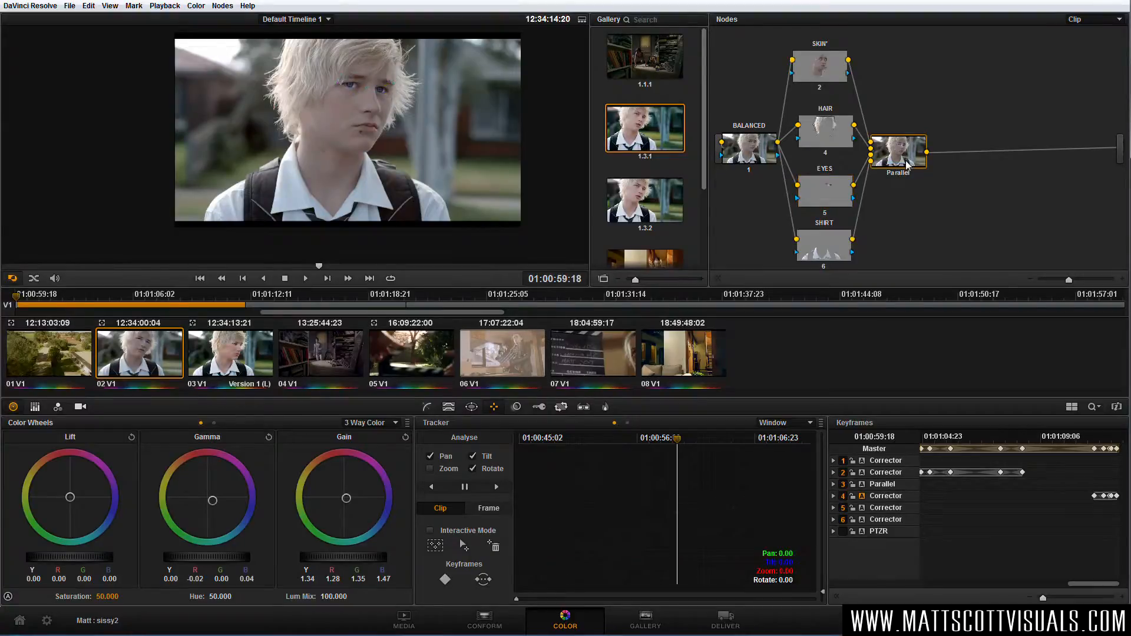
{"action": "left_click", "coordinate": [827, 194]}
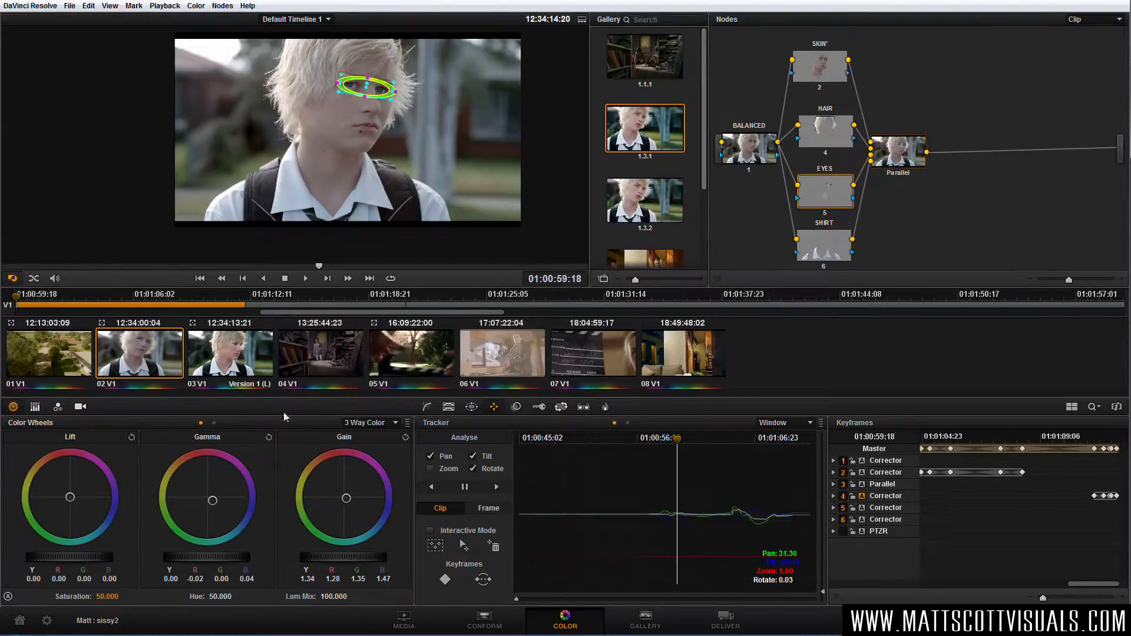
{"action": "left_click", "coordinate": [268, 438]}
{"action": "left_click", "coordinate": [405, 437]}
{"action": "left_click", "coordinate": [428, 407]}
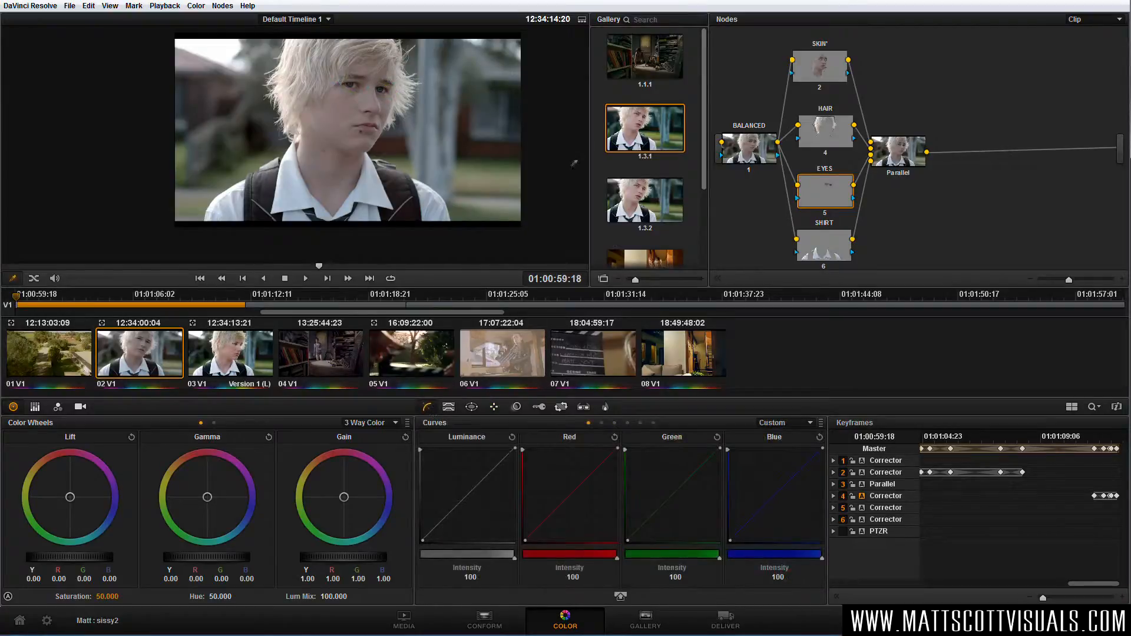
Add a serial node after the Parallel mixer and label it contrast
{"action": "left_click_drag", "start_coordinate": [752, 151], "coordinate": [754, 152]}
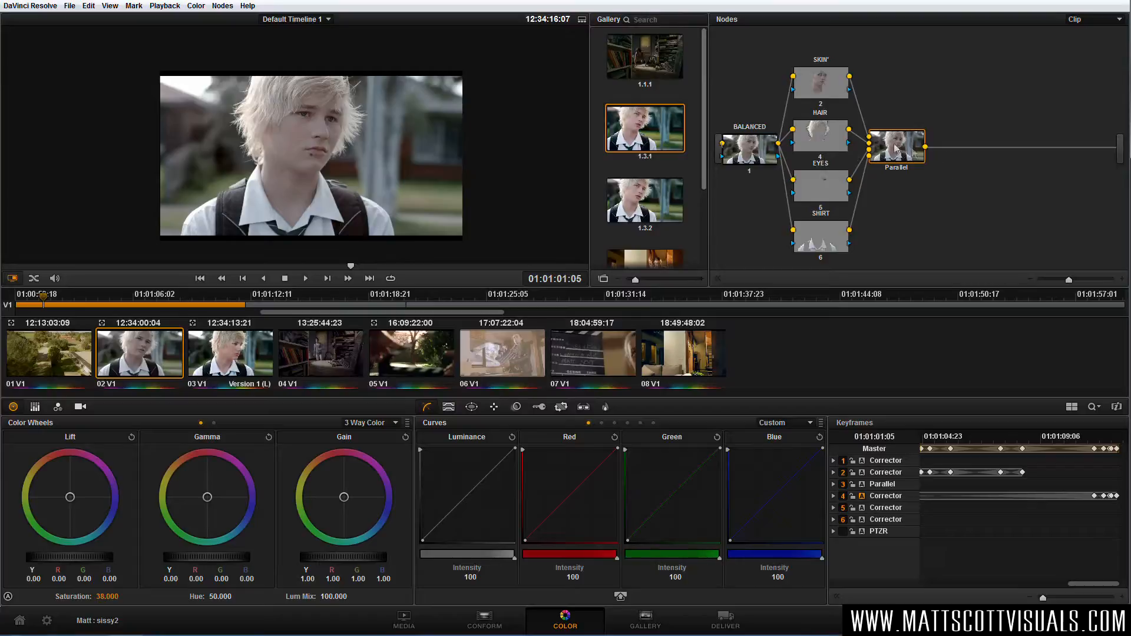
{"action": "key", "text": "alt+s"}
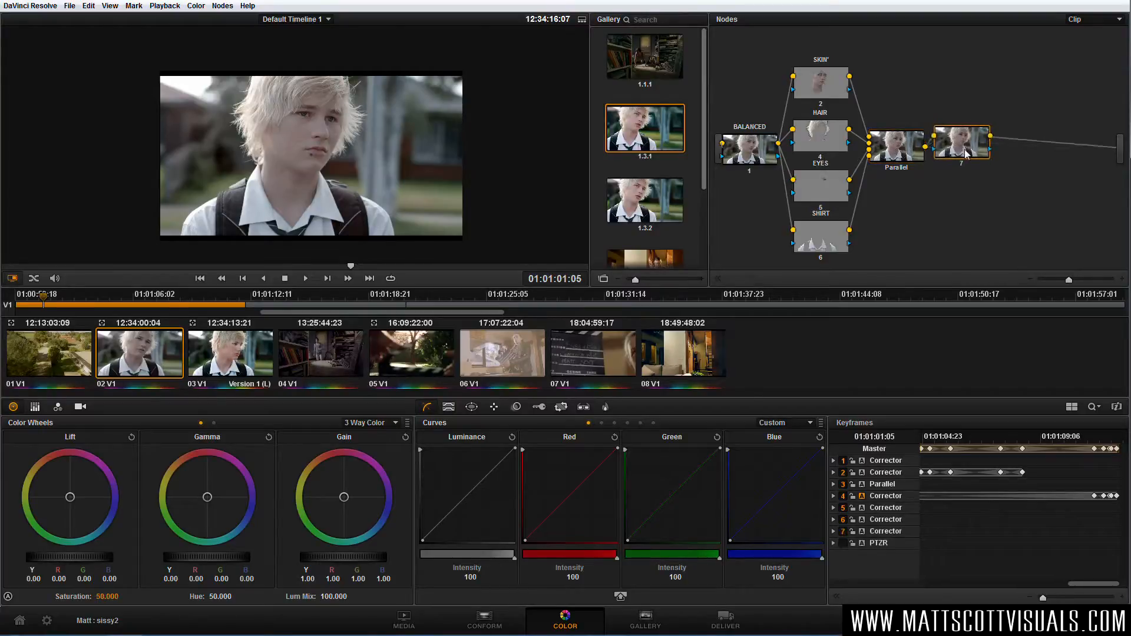
{"action": "right_click", "coordinate": [970, 160]}
{"action": "left_click", "coordinate": [990, 164]}
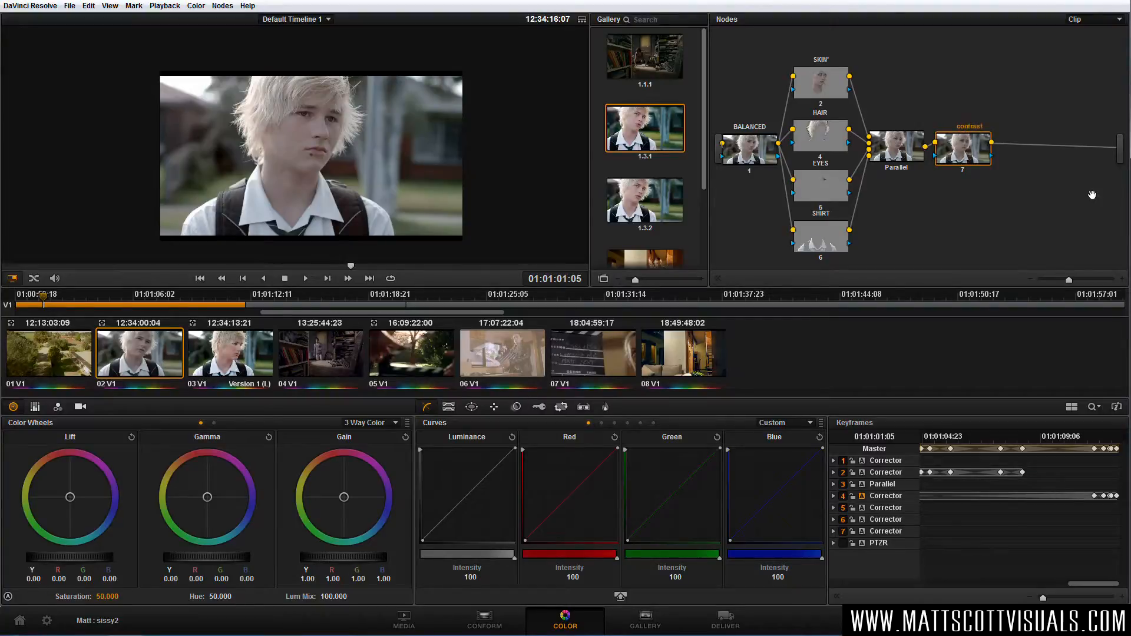
{"action": "key", "text": "Return"}
Shape an S-curve in the contrast node that darkens the shadows and lifts the upper midtones
{"action": "left_click_drag", "start_coordinate": [438, 530], "coordinate": [430, 540]}
{"action": "left_click_drag", "start_coordinate": [478, 480], "coordinate": [478, 475]}
{"action": "left_click_drag", "start_coordinate": [432, 534], "coordinate": [435, 530]}
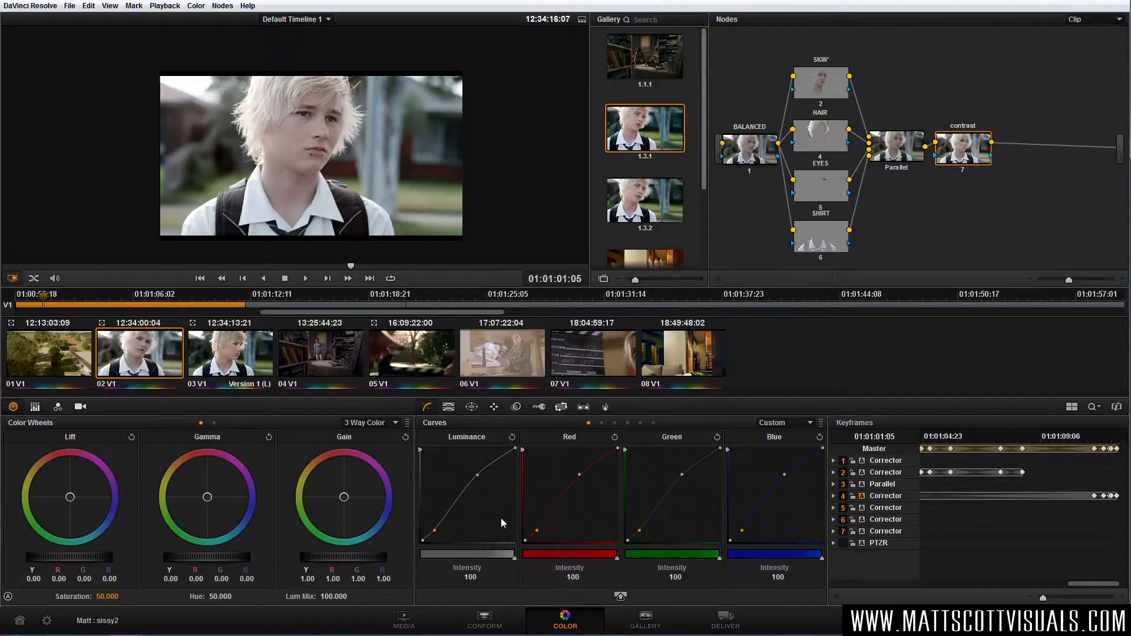
Examine the contrast correction on the enlarged picture by toggling the node off and on
{"action": "scroll", "coordinate": [378, 193], "scroll_direction": "up", "scroll_amount": 2}
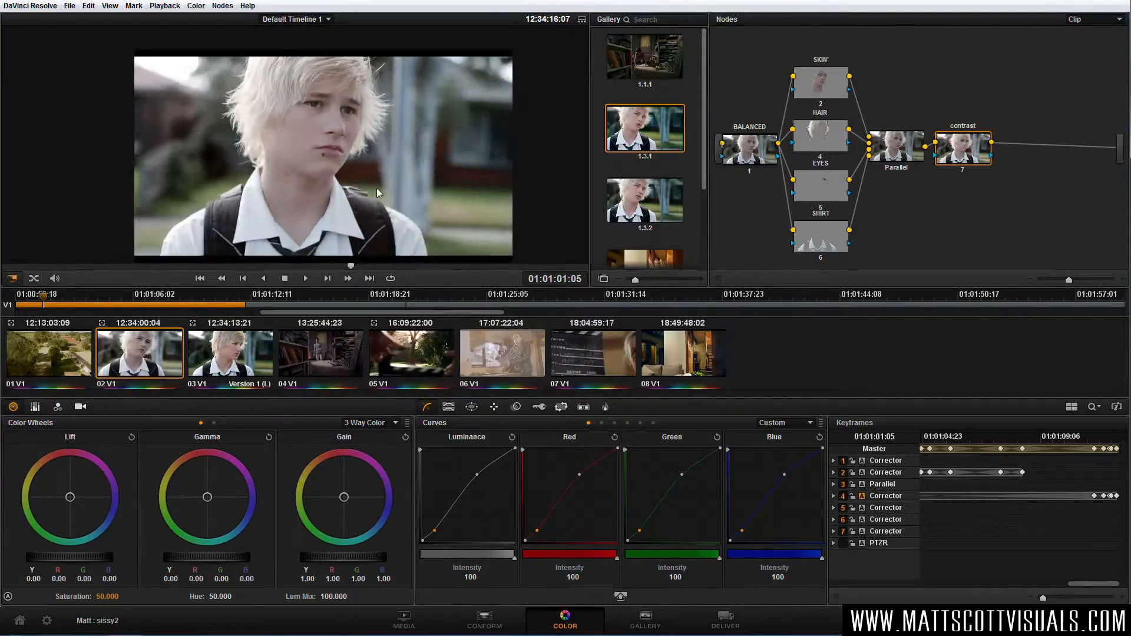
{"action": "left_click_drag", "start_coordinate": [377, 189], "coordinate": [385, 188]}
{"action": "key", "text": "ctrl+d"}
{"action": "key", "text": "ctrl+d"}
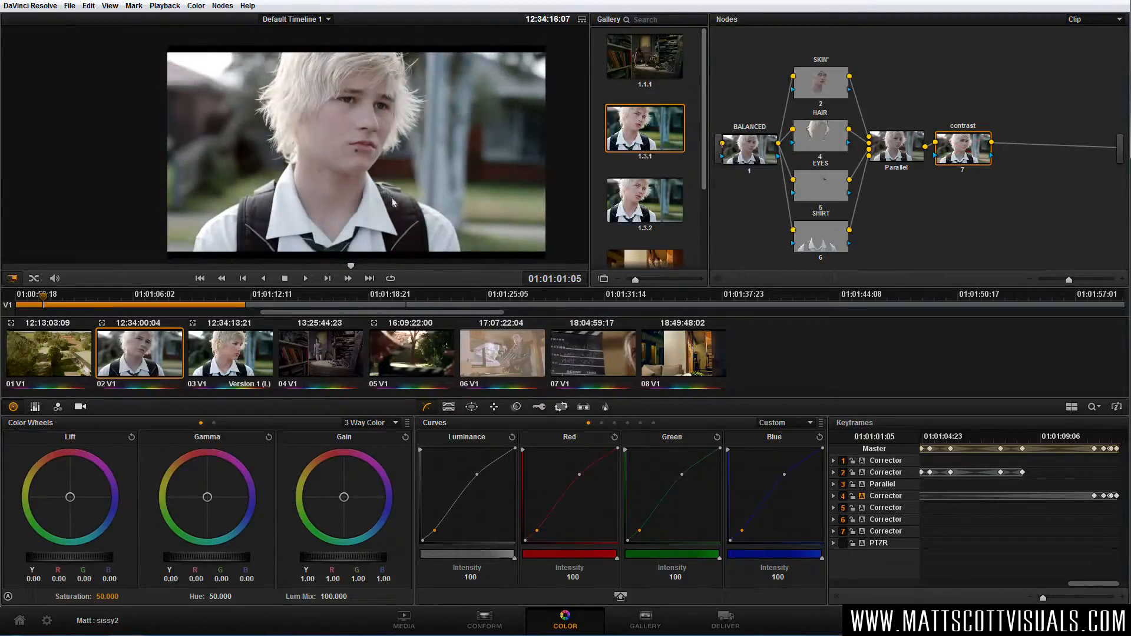
Relabel the contrast node as COLOUR/CONTRAST
{"action": "right_click", "coordinate": [964, 144]}
{"action": "left_click", "coordinate": [993, 153]}
{"action": "key", "text": "BackSpace"}
{"action": "key", "text": "BackSpace"}
{"action": "key", "text": "BackSpace"}
{"action": "key", "text": "BackSpace"}
{"action": "key", "text": "BackSpace"}
{"action": "key", "text": "BackSpace"}
{"action": "key", "text": "BackSpace"}
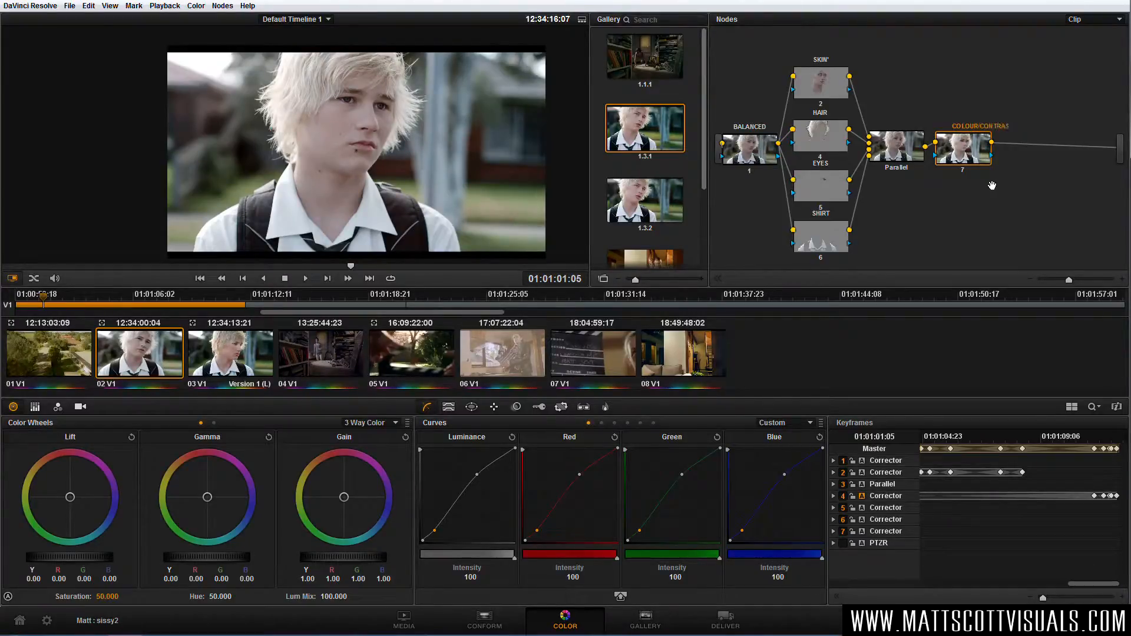
{"action": "key", "text": "Return"}
Set the COLOUR/CONTRAST node's saturation to 60 and compare the picture with the node off and on
{"action": "left_click", "coordinate": [109, 597]}
{"action": "type", "text": "60"}
{"action": "key", "text": "ctrl+d"}
{"action": "key", "text": "ctrl+d"}
{"action": "key", "text": "ctrl+d"}
{"action": "key", "text": "ctrl+d"}
{"action": "mouse_move", "coordinate": [961, 156]}
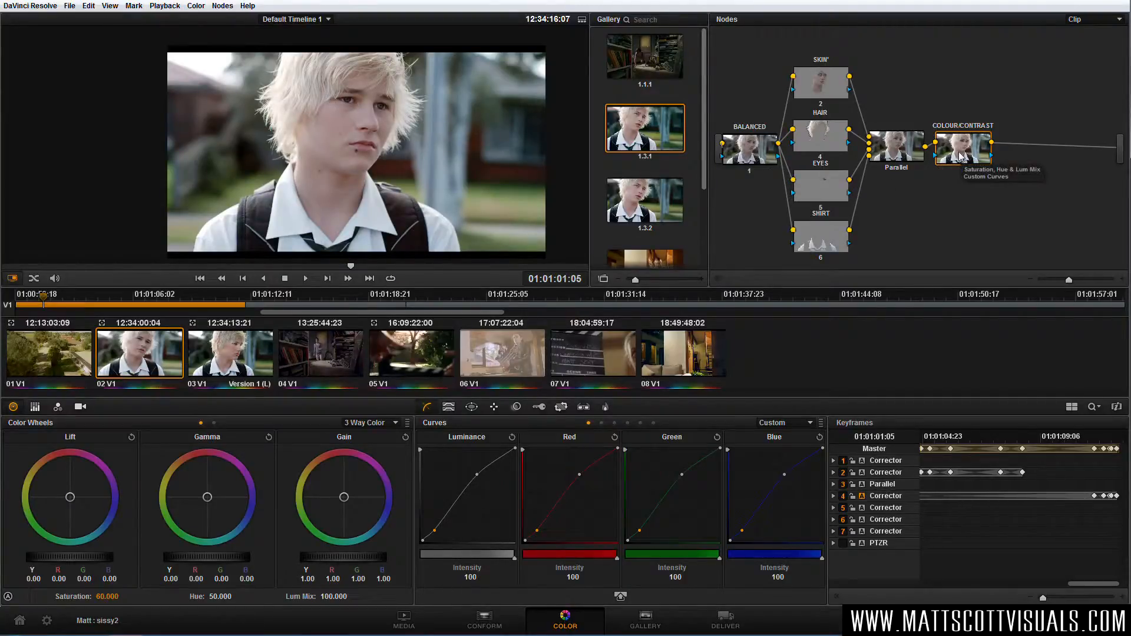
Compare the current grade with gallery still 1.3.1 in a wipe, moving the divider across the boy's face
{"action": "double_click", "coordinate": [656, 134]}
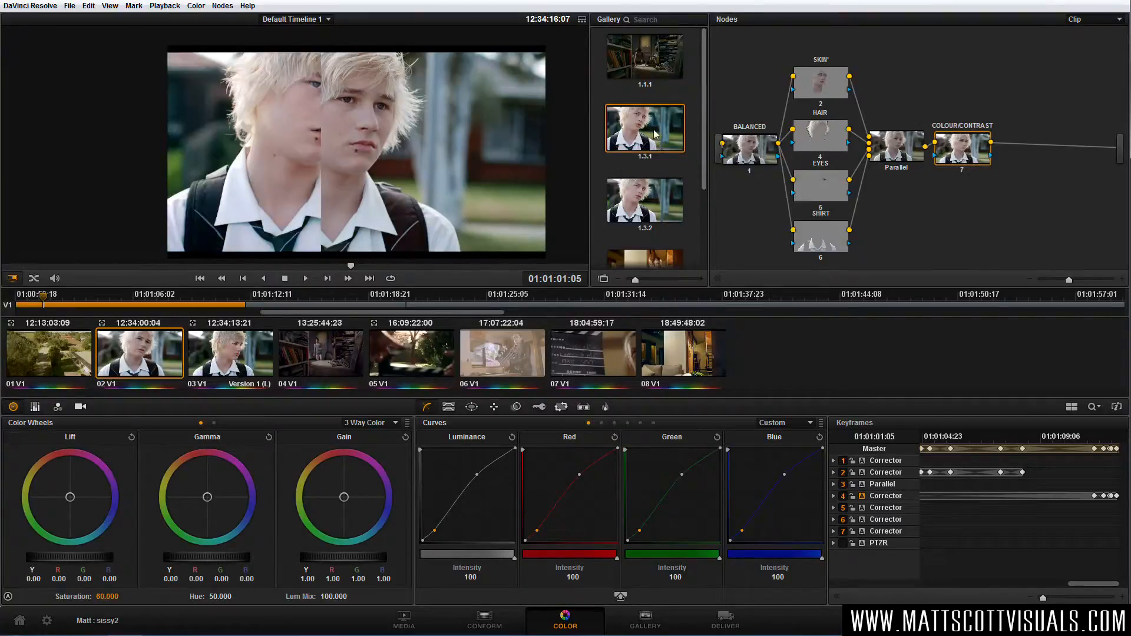
{"action": "left_click_drag", "start_coordinate": [398, 186], "coordinate": [416, 153]}
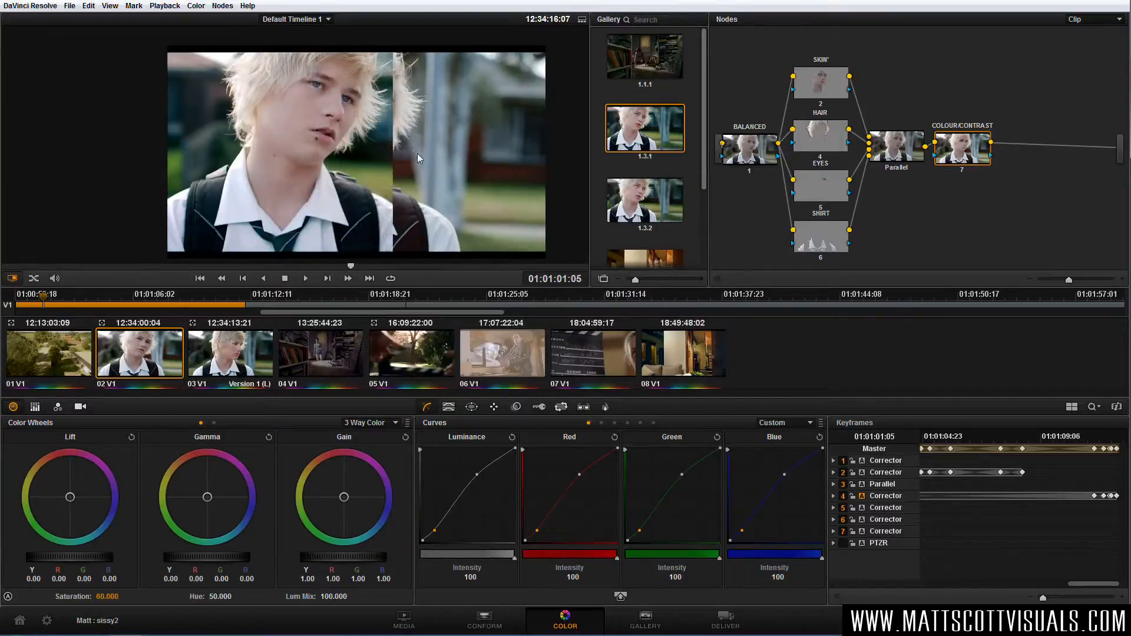
Turn off the still wipe and shift the SKIN node's gain towards blue, to about red 0.98 and blue 1.07
{"action": "key", "text": "ctrl+w"}
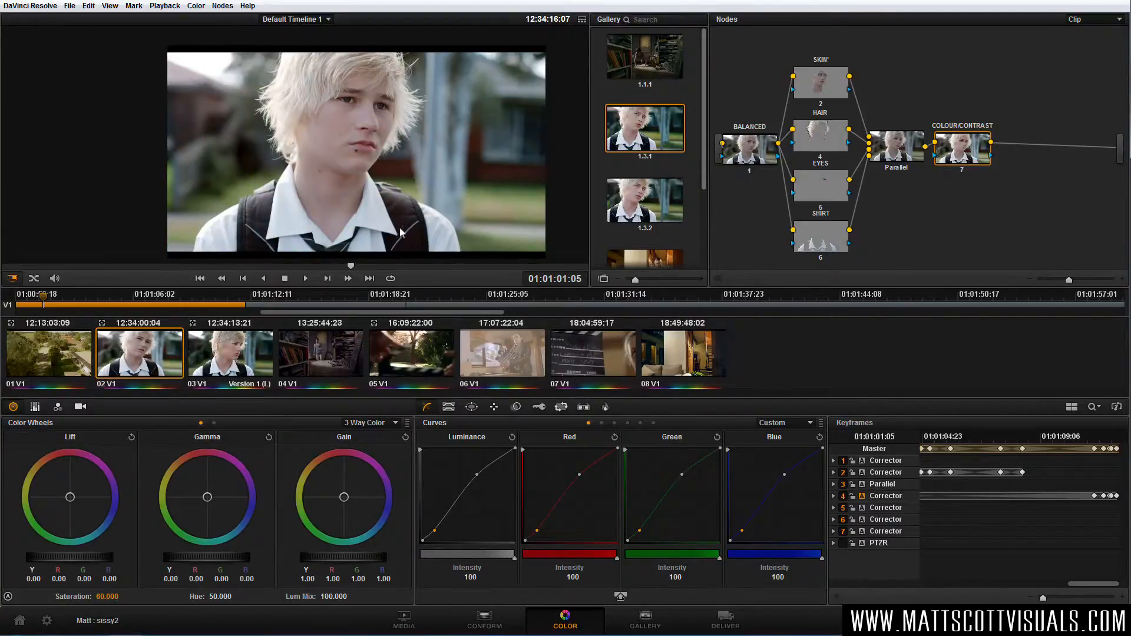
{"action": "left_click_drag", "start_coordinate": [963, 152], "coordinate": [967, 152]}
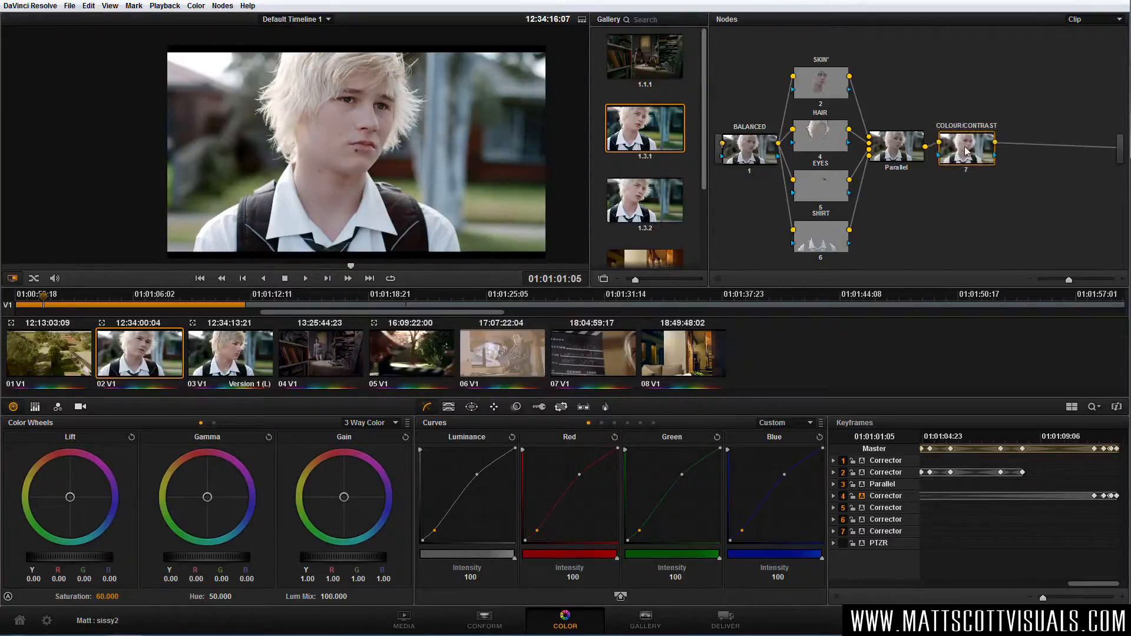
{"action": "left_click", "coordinate": [795, 86]}
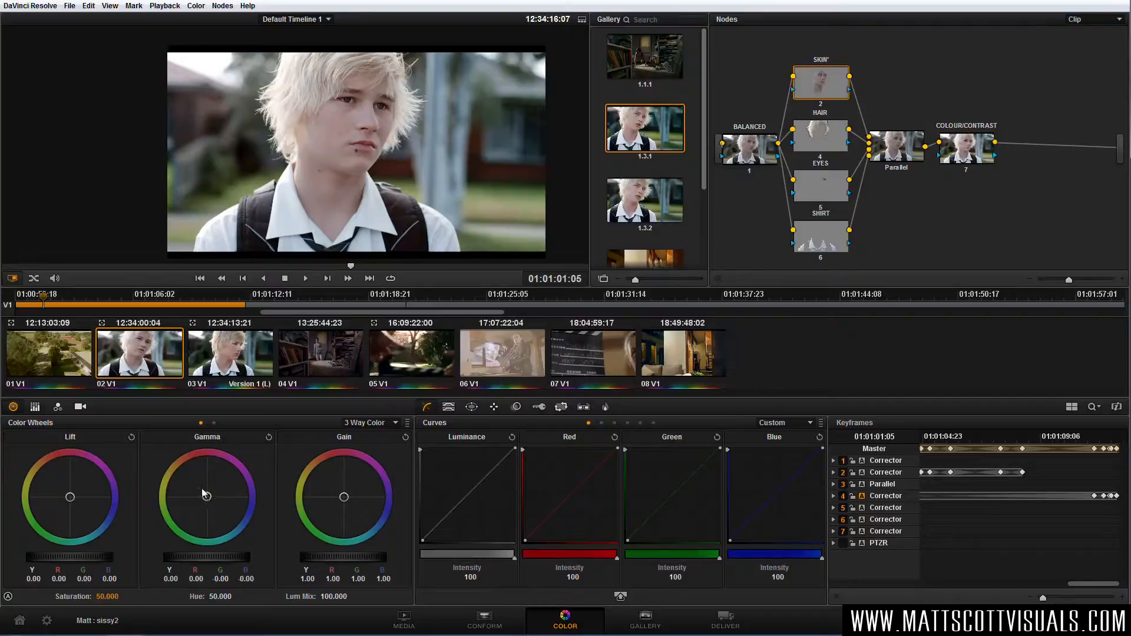
{"action": "left_click_drag", "start_coordinate": [346, 498], "coordinate": [351, 513]}
{"action": "scroll", "coordinate": [341, 211], "scroll_direction": "up", "scroll_amount": 1}
{"action": "left_click_drag", "start_coordinate": [389, 187], "coordinate": [357, 216]}
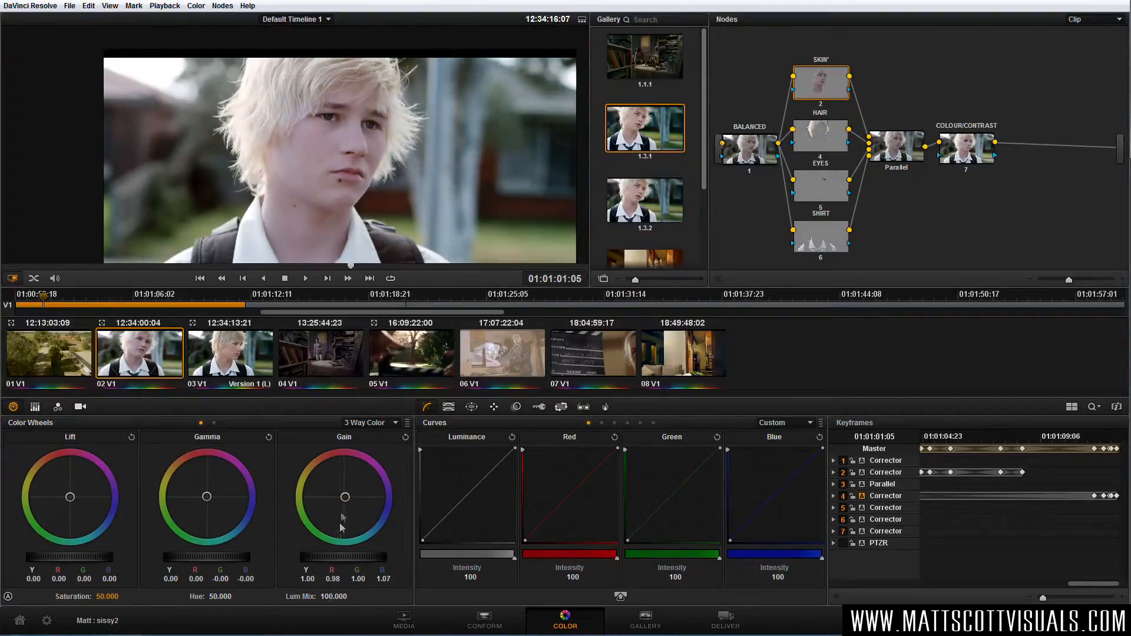
{"action": "left_click_drag", "start_coordinate": [345, 496], "coordinate": [344, 498]}
Nudge the HAIR node's gain balance slightly and raise the EYES node's overall gain to 1.11
{"action": "left_click", "coordinate": [816, 142]}
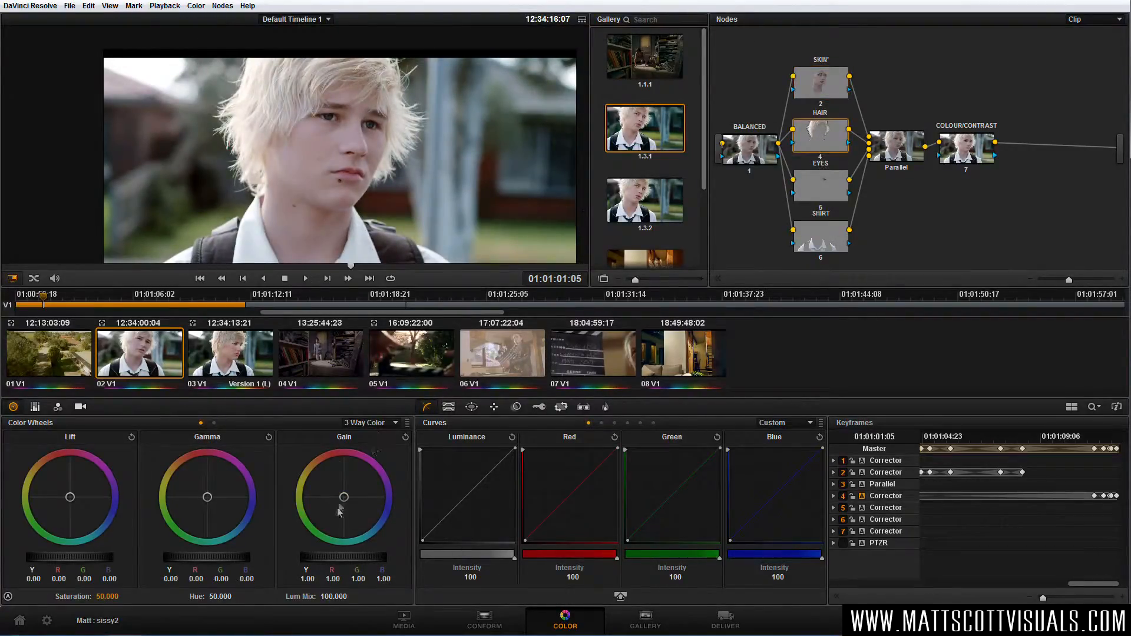
{"action": "left_click_drag", "start_coordinate": [345, 497], "coordinate": [343, 498]}
{"action": "left_click", "coordinate": [817, 188]}
{"action": "left_click_drag", "start_coordinate": [325, 561], "coordinate": [390, 560]}
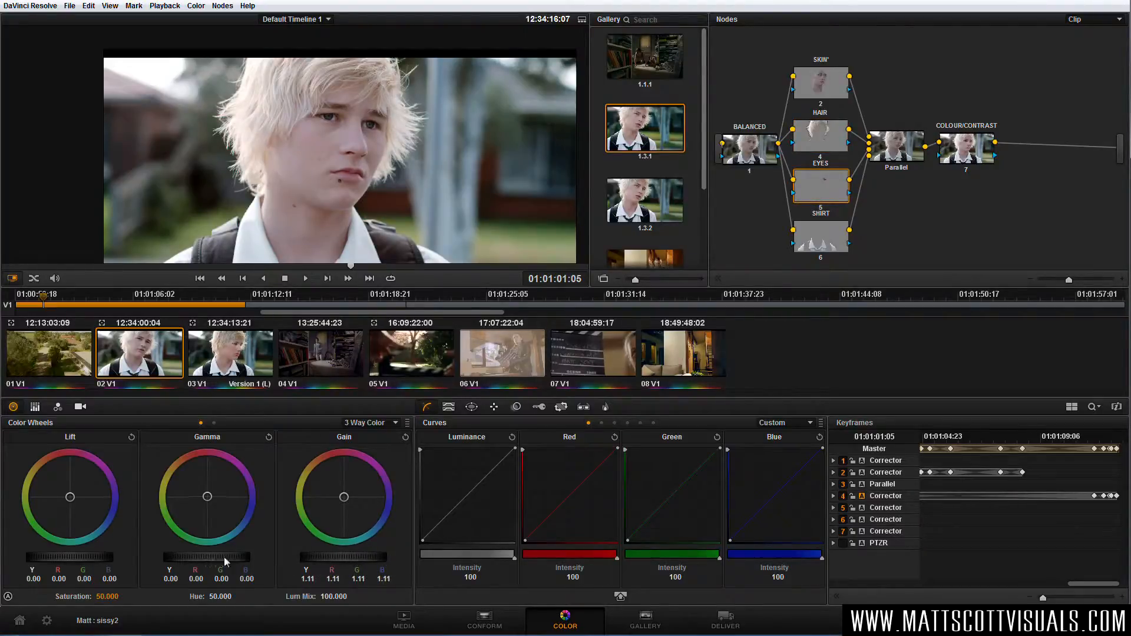
Cool the SKIN node's gain to red 0.99 and blue 1.04, and warm the HAIR node's gain to red 1.02
{"action": "left_click_drag", "start_coordinate": [347, 502], "coordinate": [364, 517]}
{"action": "scroll", "coordinate": [363, 136], "scroll_direction": "up", "scroll_amount": 3}
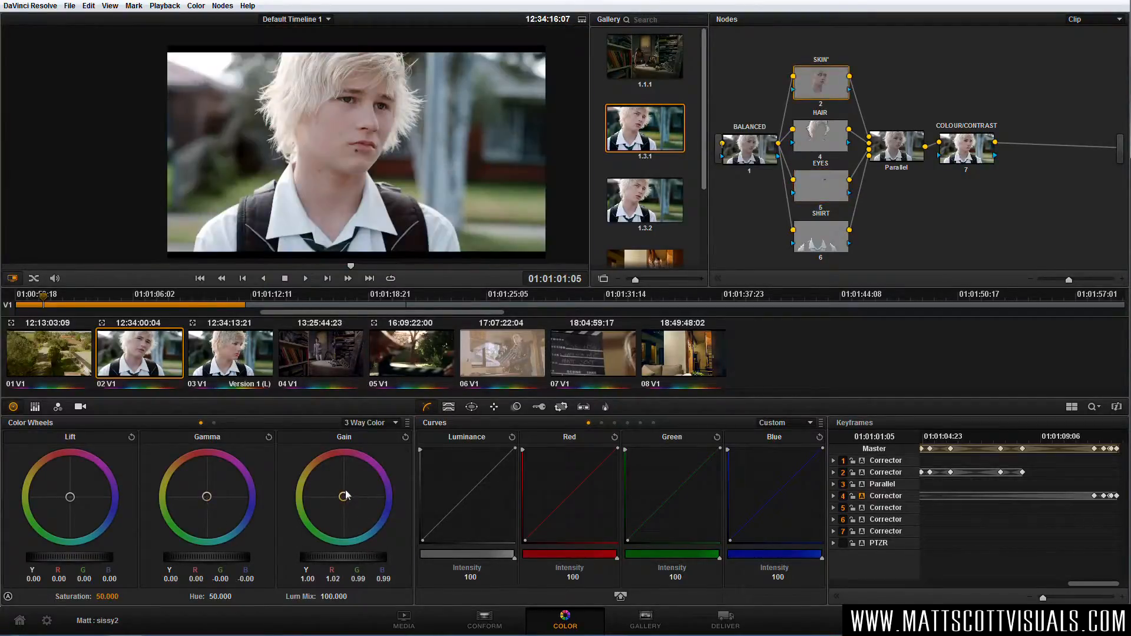
{"action": "left_click_drag", "start_coordinate": [347, 495], "coordinate": [364, 496]}
{"action": "scroll", "coordinate": [343, 214], "scroll_direction": "up", "scroll_amount": 2}
{"action": "left_click_drag", "start_coordinate": [389, 185], "coordinate": [358, 214]}
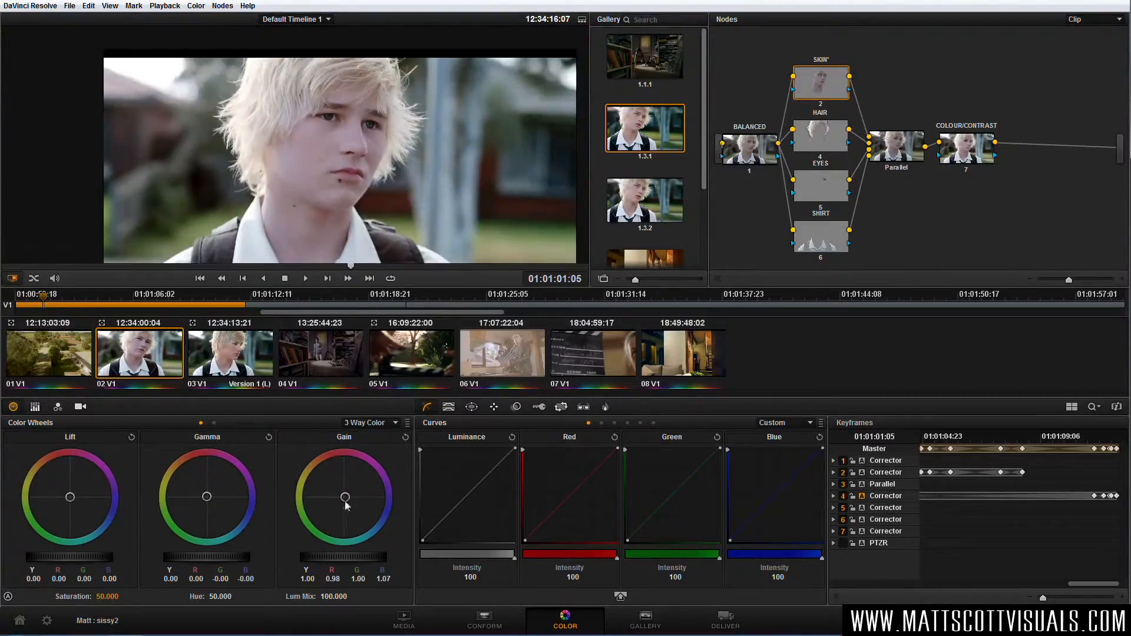
{"action": "left_click_drag", "start_coordinate": [346, 498], "coordinate": [344, 497]}
{"action": "left_click", "coordinate": [821, 142]}
{"action": "left_click_drag", "start_coordinate": [344, 497], "coordinate": [344, 496]}
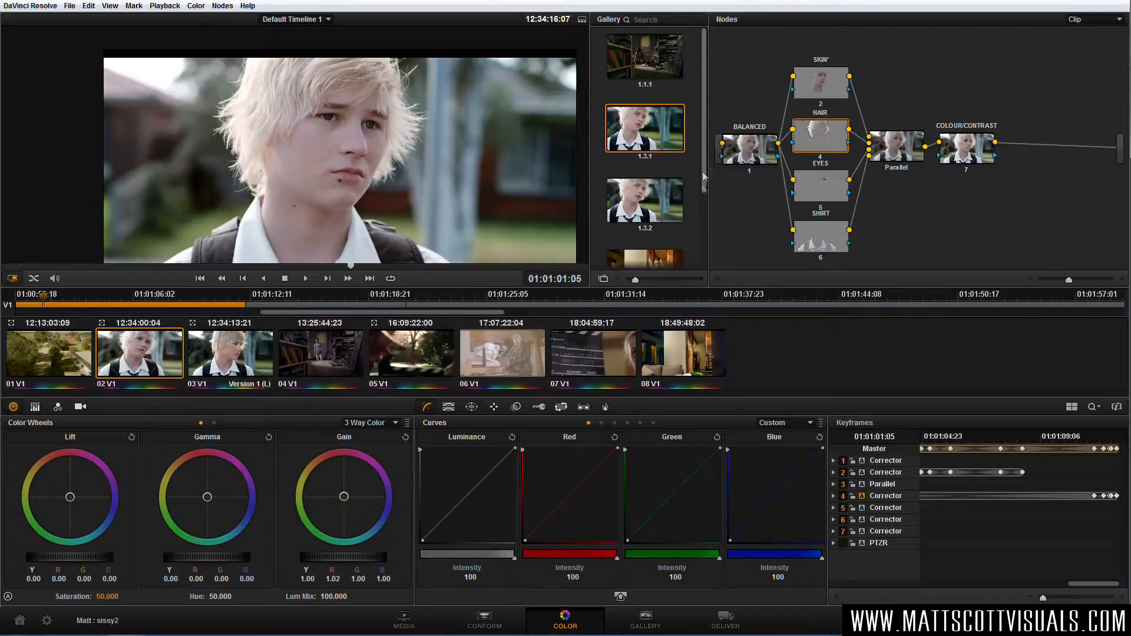
Grade the EYES node to gain Y 1.11, red 1.04, green 1.14, blue 1.02 and gamma Y 0.06, red 0.03, green 0.06, blue 0.11
{"action": "left_click", "coordinate": [802, 187]}
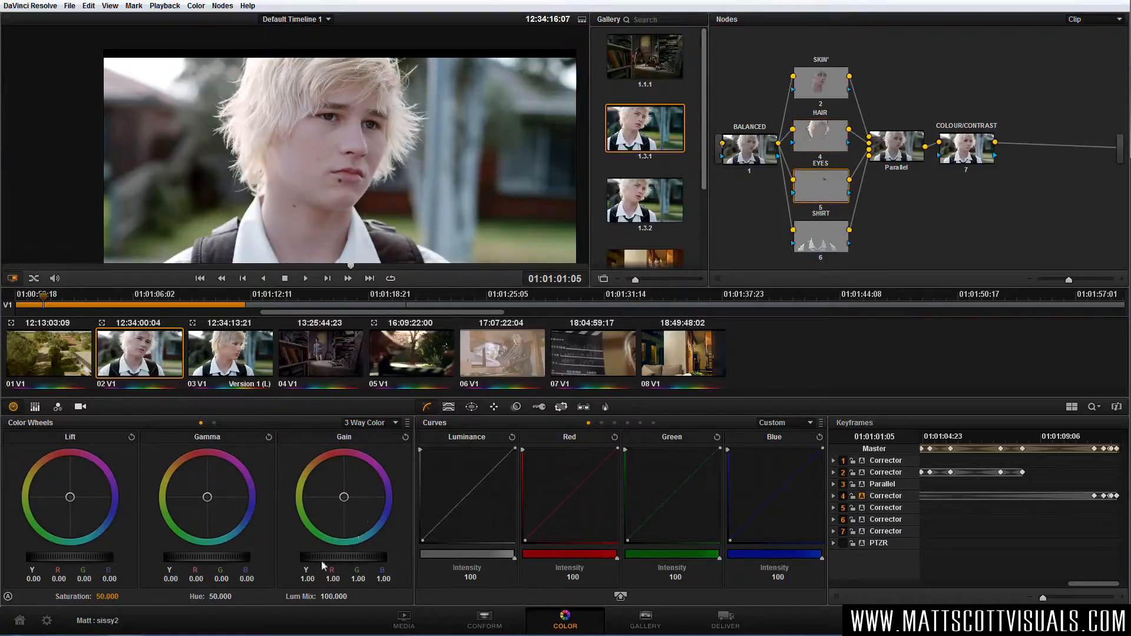
{"action": "left_click_drag", "start_coordinate": [328, 558], "coordinate": [399, 557]}
{"action": "left_click_drag", "start_coordinate": [345, 501], "coordinate": [358, 515]}
{"action": "scroll", "coordinate": [362, 136], "scroll_direction": "up", "scroll_amount": 3}
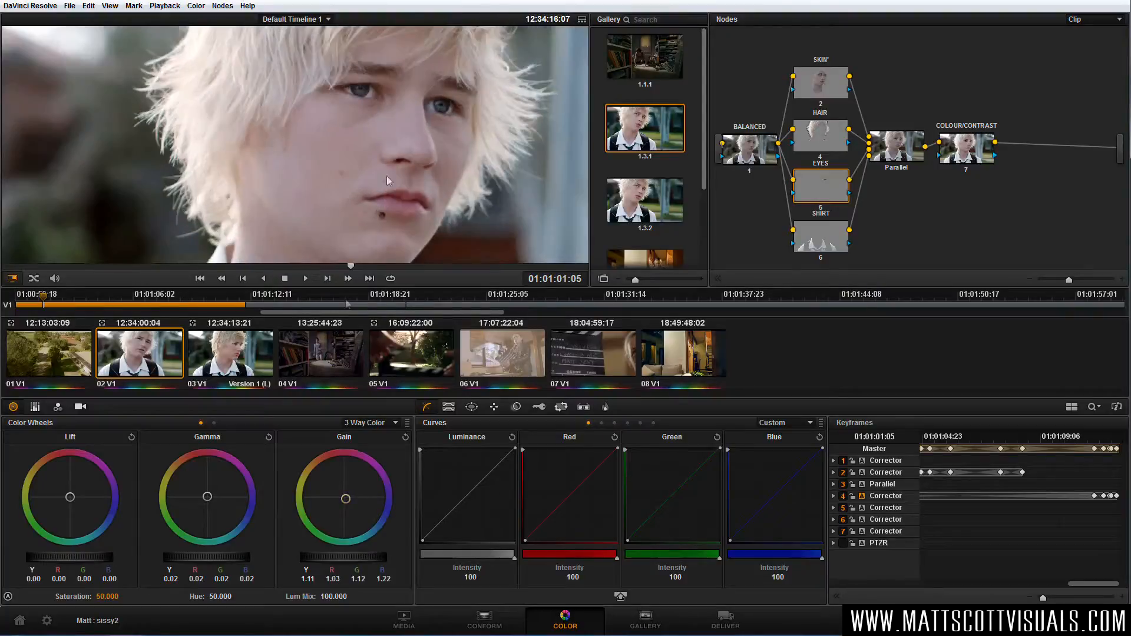
{"action": "left_click_drag", "start_coordinate": [209, 501], "coordinate": [250, 541]}
{"action": "left_click_drag", "start_coordinate": [350, 500], "coordinate": [312, 434]}
{"action": "left_click_drag", "start_coordinate": [318, 440], "coordinate": [330, 453]}
{"action": "left_click_drag", "start_coordinate": [229, 497], "coordinate": [242, 519]}
{"action": "mouse_move", "coordinate": [340, 499]}
{"action": "left_mouse_down"}
{"action": "mouse_move", "coordinate": [330, 498]}
{"action": "mouse_move", "coordinate": [341, 498]}
{"action": "left_mouse_up"}
{"action": "left_click_drag", "start_coordinate": [215, 502], "coordinate": [196, 488]}
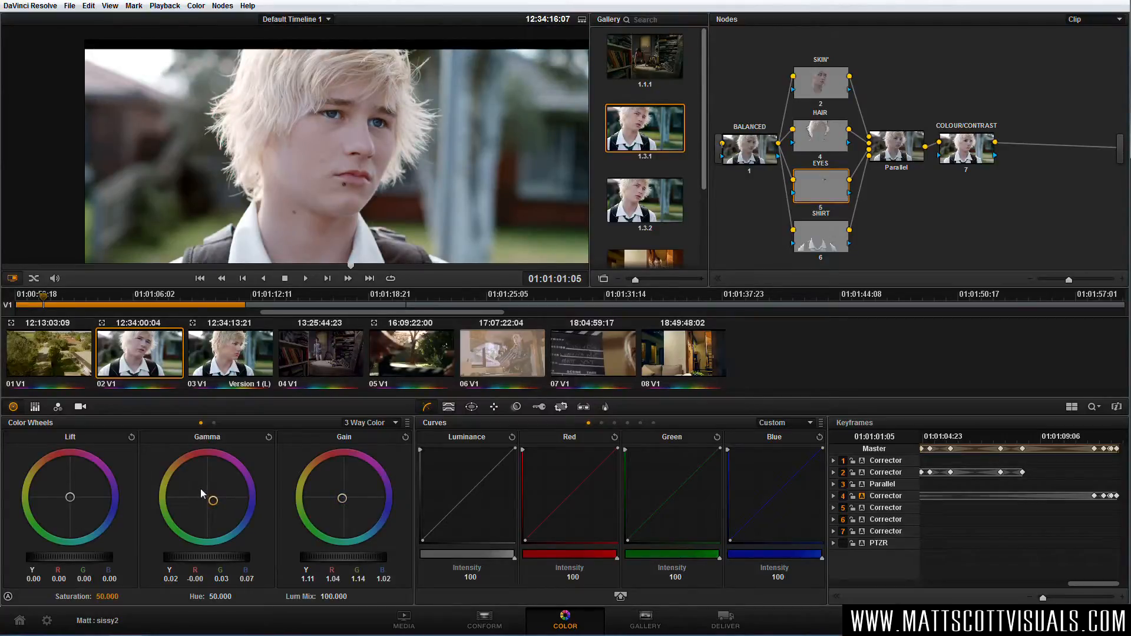
{"action": "left_click_drag", "start_coordinate": [203, 557], "coordinate": [270, 558]}
Compare the boy's eyes with the EYES node off and on in the enlarged picture
{"action": "key", "text": "ctrl+d"}
{"action": "key", "text": "ctrl+d"}
{"action": "key", "text": "ctrl+d"}
{"action": "key", "text": "ctrl+d"}
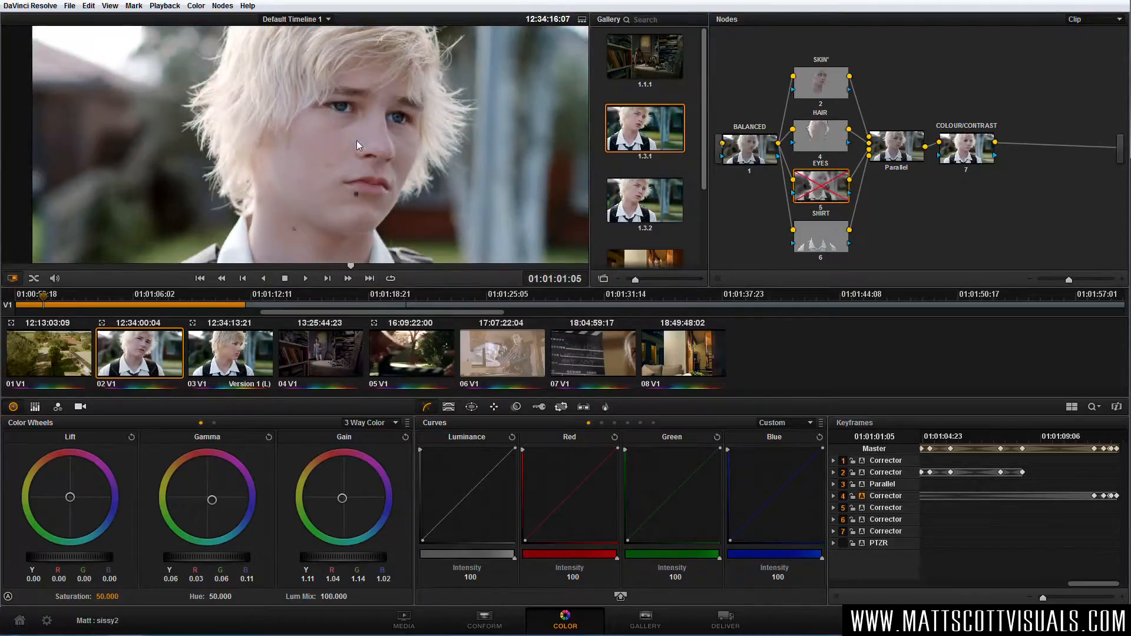
{"action": "scroll", "coordinate": [356, 141], "scroll_direction": "down", "scroll_amount": 3}
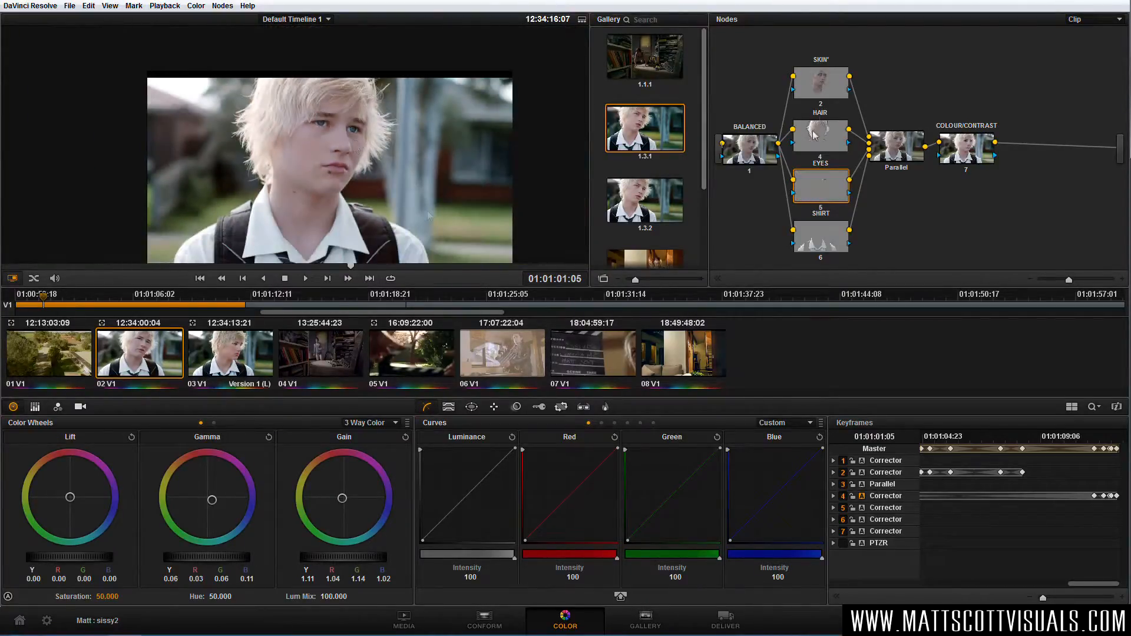
Nudge the SKIN node's gamma to blue -0.01 and set the SHIRT node's gain to Y 1.09, red 1.11, green 1.09, blue 1.05
{"action": "left_click", "coordinate": [824, 83]}
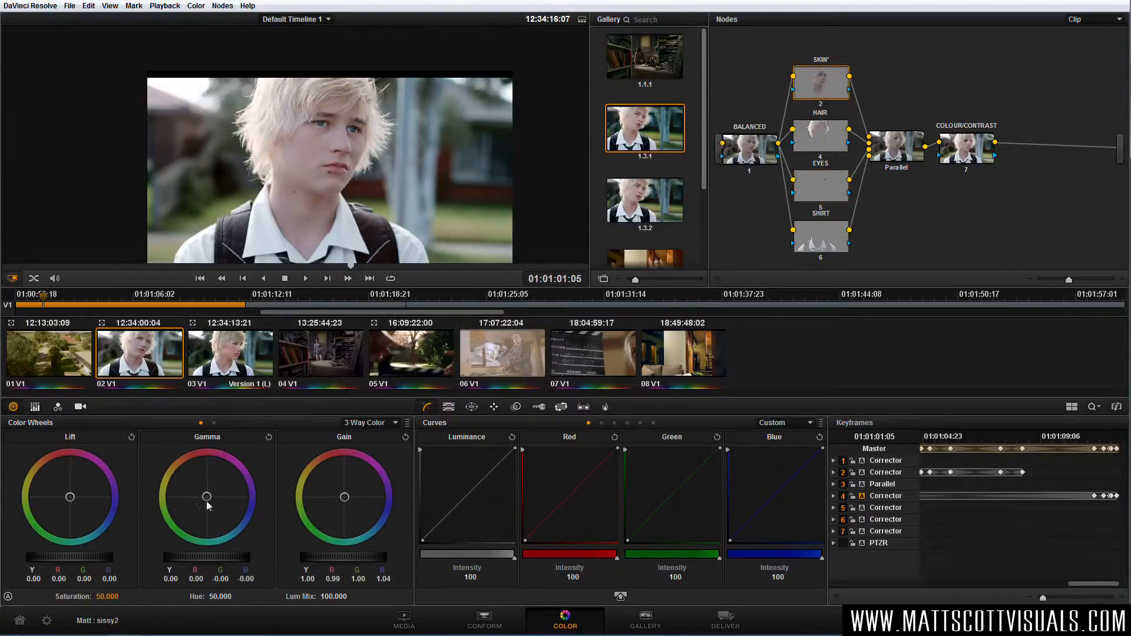
{"action": "left_click_drag", "start_coordinate": [208, 502], "coordinate": [200, 502]}
{"action": "left_click", "coordinate": [827, 246]}
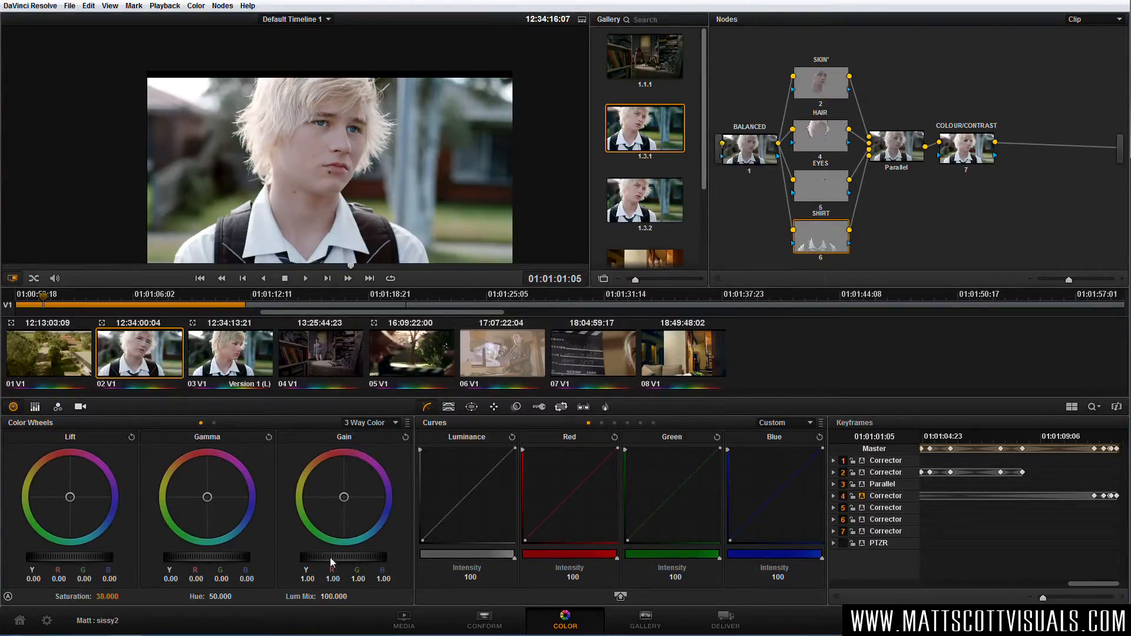
{"action": "left_click_drag", "start_coordinate": [373, 562], "coordinate": [393, 567]}
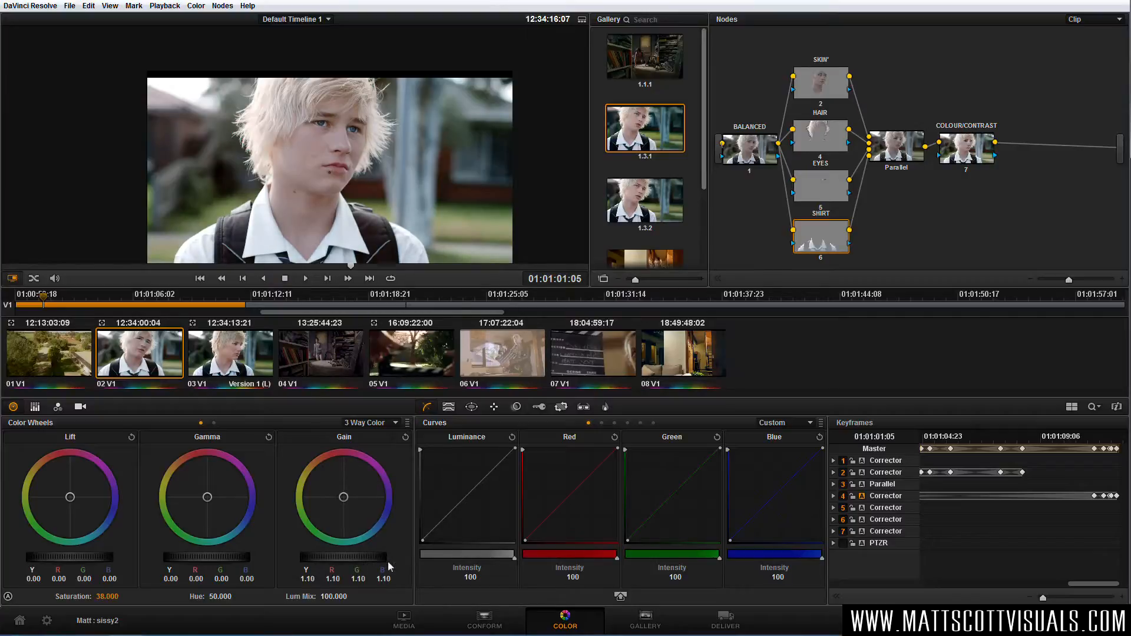
{"action": "left_click_drag", "start_coordinate": [344, 499], "coordinate": [337, 497]}
Compare the full grade with the flat ungraded picture by switching all nodes off and on
{"action": "scroll", "coordinate": [371, 191], "scroll_direction": "up", "scroll_amount": 3}
{"action": "key", "text": "shift+d"}
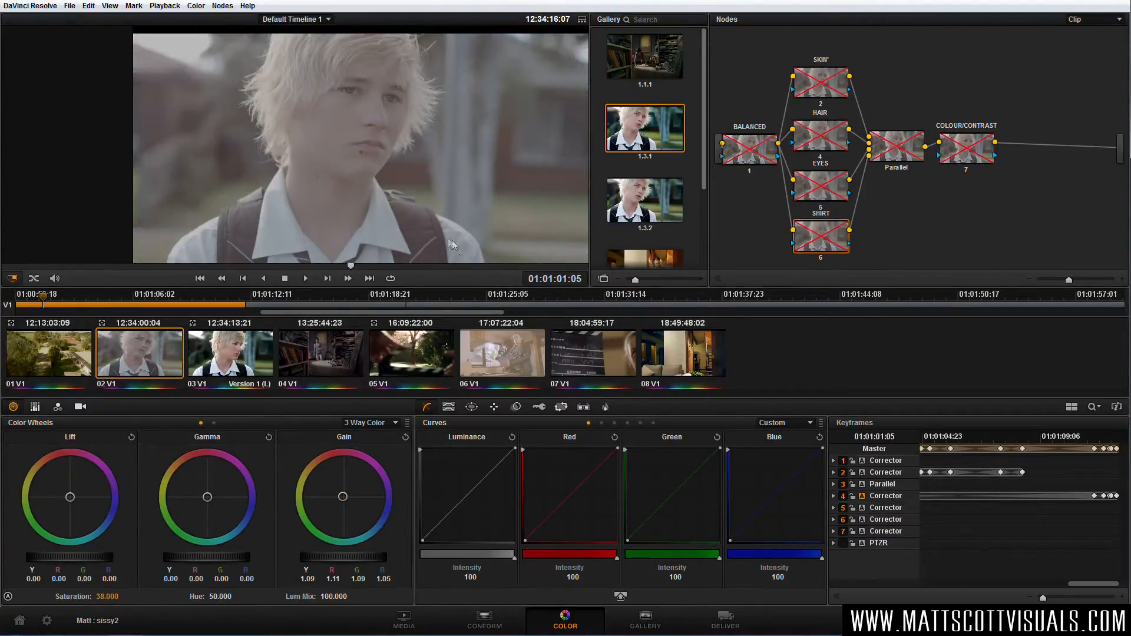
{"action": "key", "text": "shift+d"}
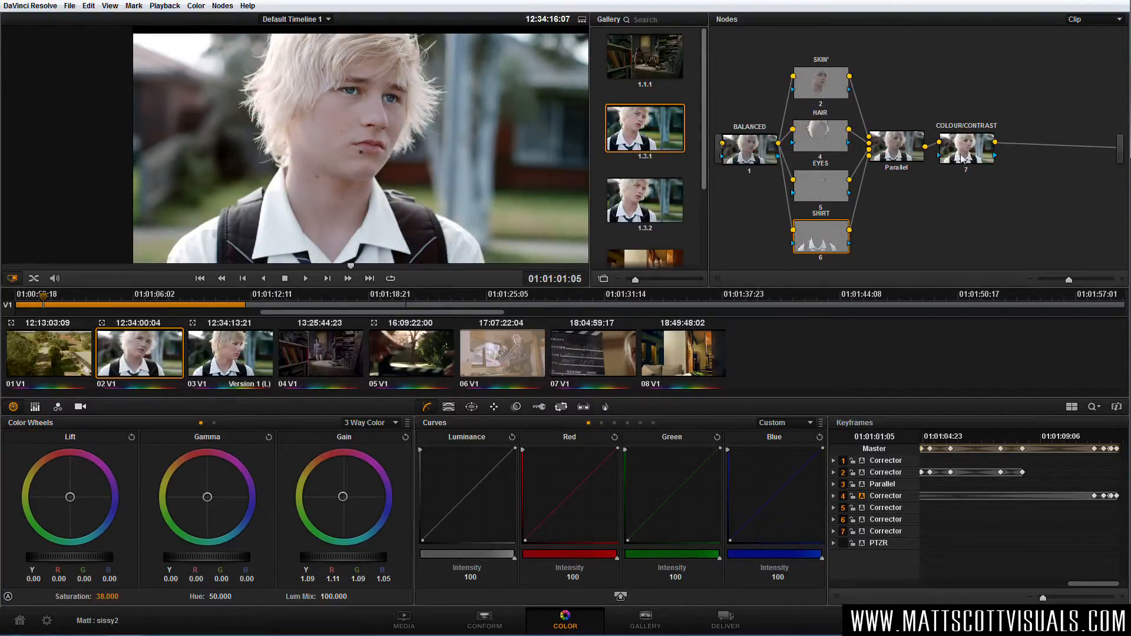
{"action": "key", "text": "shift+d"}
{"action": "key", "text": "shift+d"}
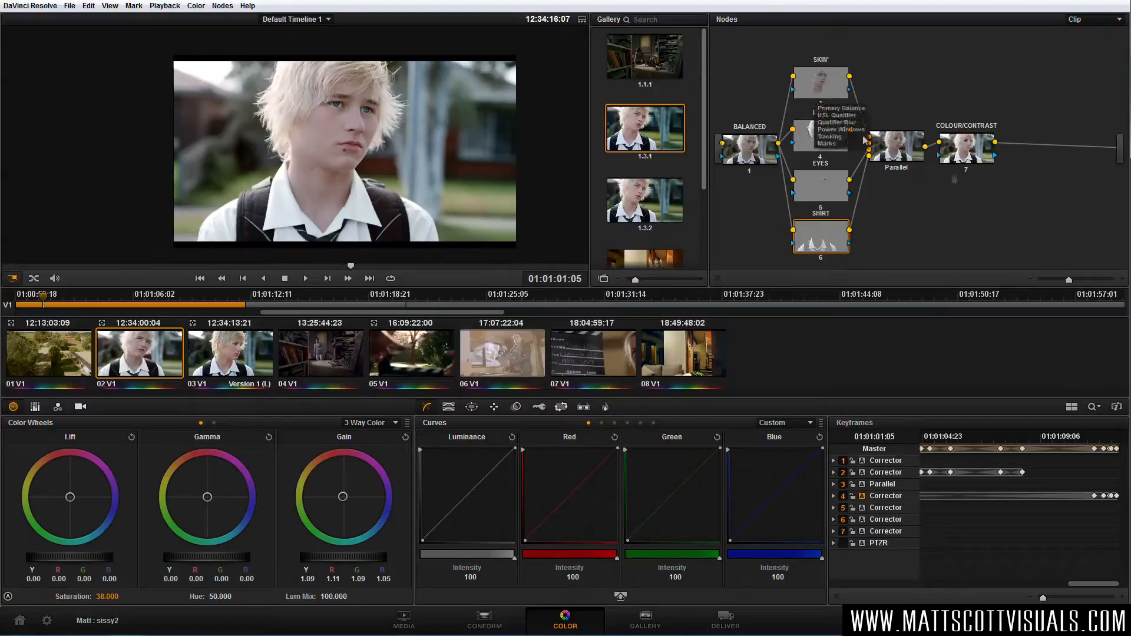
Add a serial node after COLOUR/CONTRAST with a circular window over the boy's face, and darken the face strongly with the luminance curve
{"action": "left_click", "coordinate": [969, 154]}
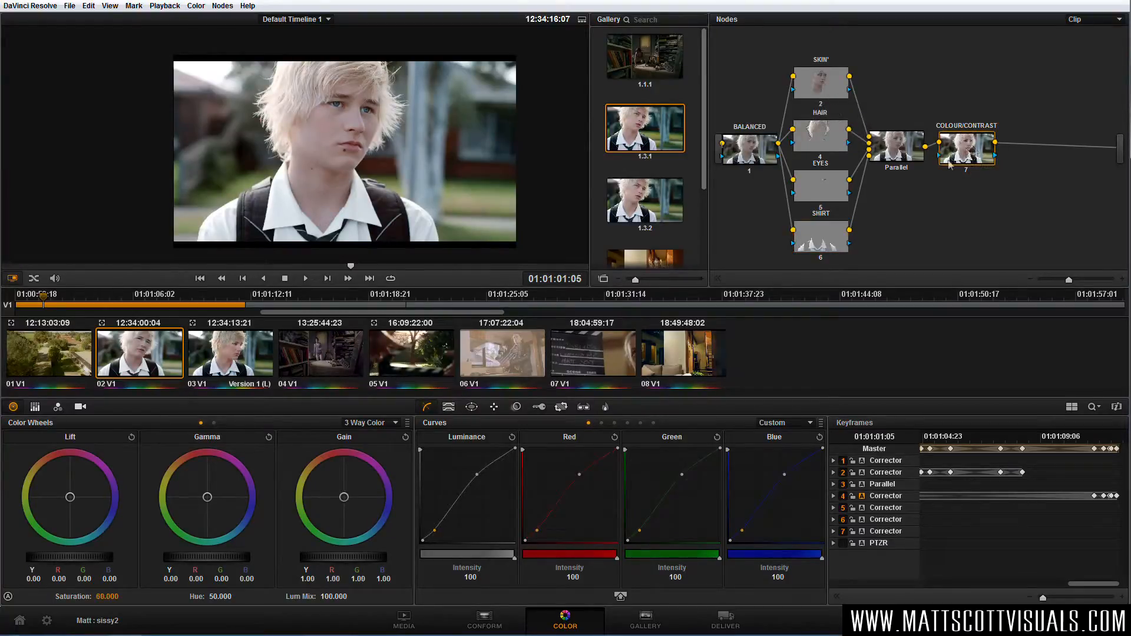
{"action": "key", "text": "alt+s"}
{"action": "left_click_drag", "start_coordinate": [1037, 156], "coordinate": [931, 241]}
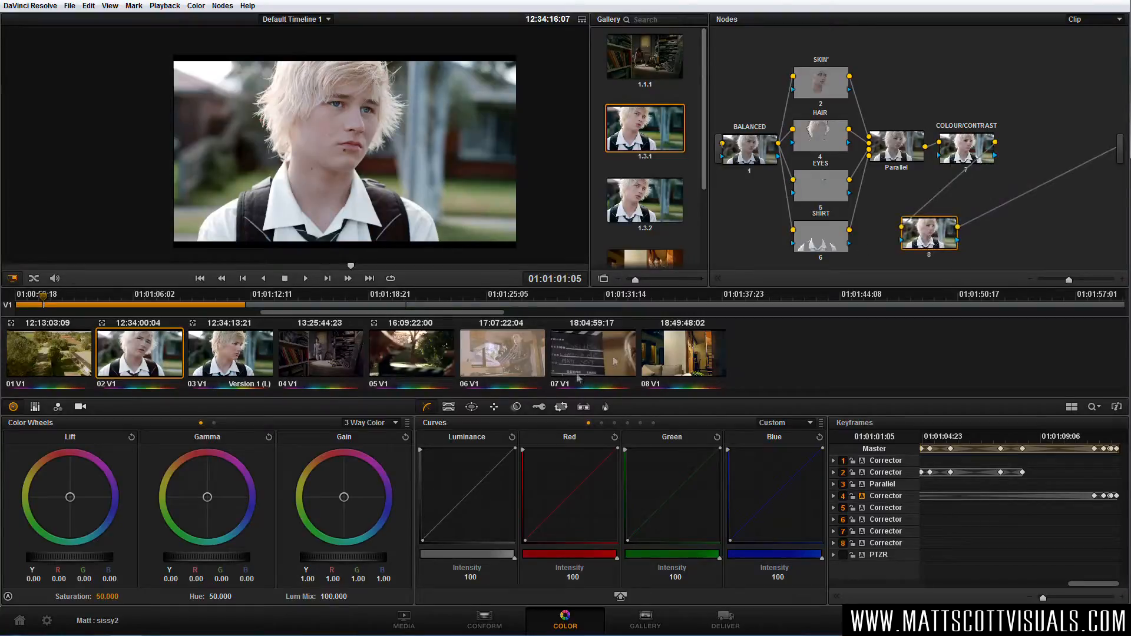
{"action": "left_click", "coordinate": [471, 406]}
{"action": "left_click", "coordinate": [437, 466]}
{"action": "left_click_drag", "start_coordinate": [356, 136], "coordinate": [341, 162]}
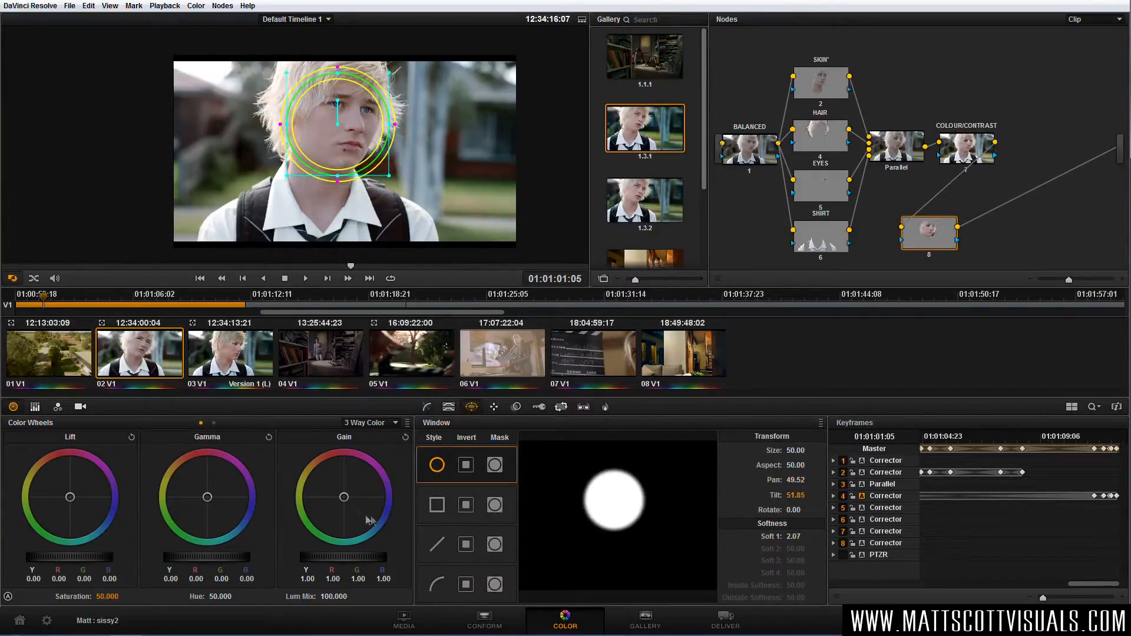
{"action": "left_click", "coordinate": [428, 408]}
{"action": "left_click_drag", "start_coordinate": [475, 508], "coordinate": [488, 523]}
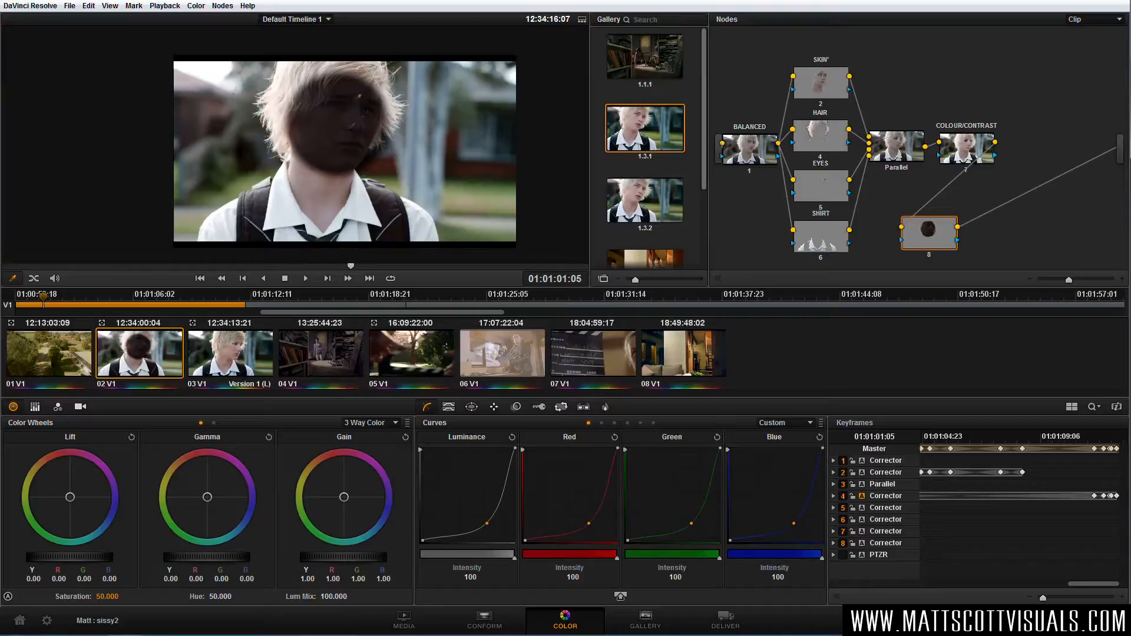
Add an outside node to the face-window node and darken everything around the face with its luminance curve
{"action": "right_click", "coordinate": [936, 235]}
{"action": "left_click", "coordinate": [967, 254]}
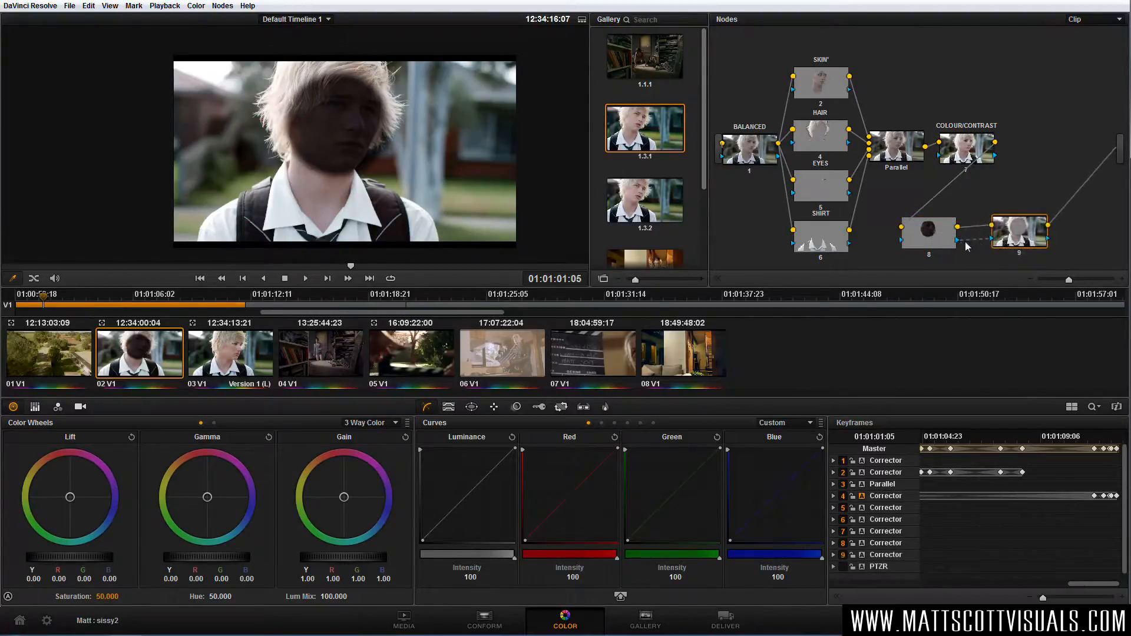
{"action": "left_click_drag", "start_coordinate": [1010, 237], "coordinate": [1006, 238]}
{"action": "left_click_drag", "start_coordinate": [933, 241], "coordinate": [934, 242]}
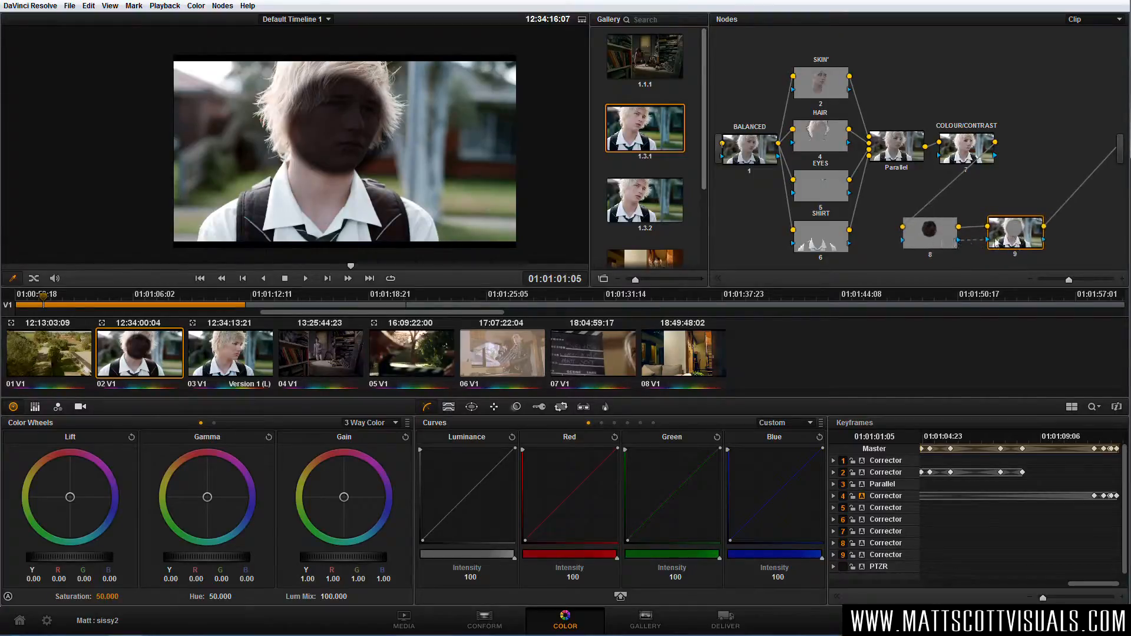
{"action": "left_click", "coordinate": [944, 242]}
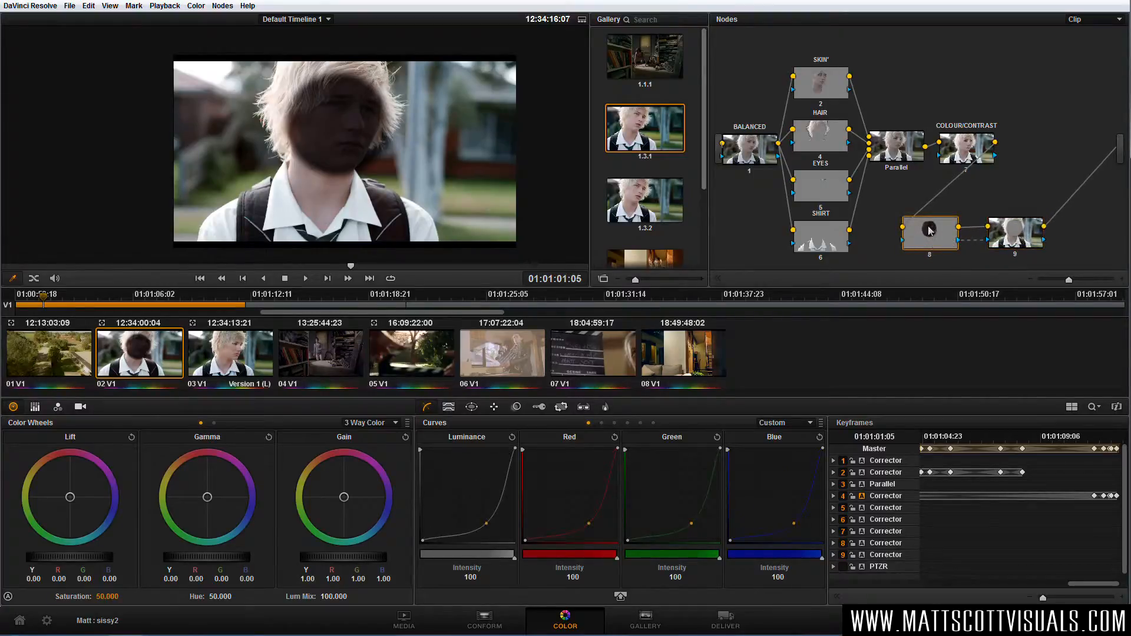
{"action": "left_click", "coordinate": [1009, 241]}
{"action": "mouse_move", "coordinate": [465, 496]}
{"action": "left_mouse_down"}
{"action": "mouse_move", "coordinate": [491, 515]}
{"action": "mouse_move", "coordinate": [465, 487]}
{"action": "mouse_move", "coordinate": [477, 512]}
{"action": "left_mouse_up"}
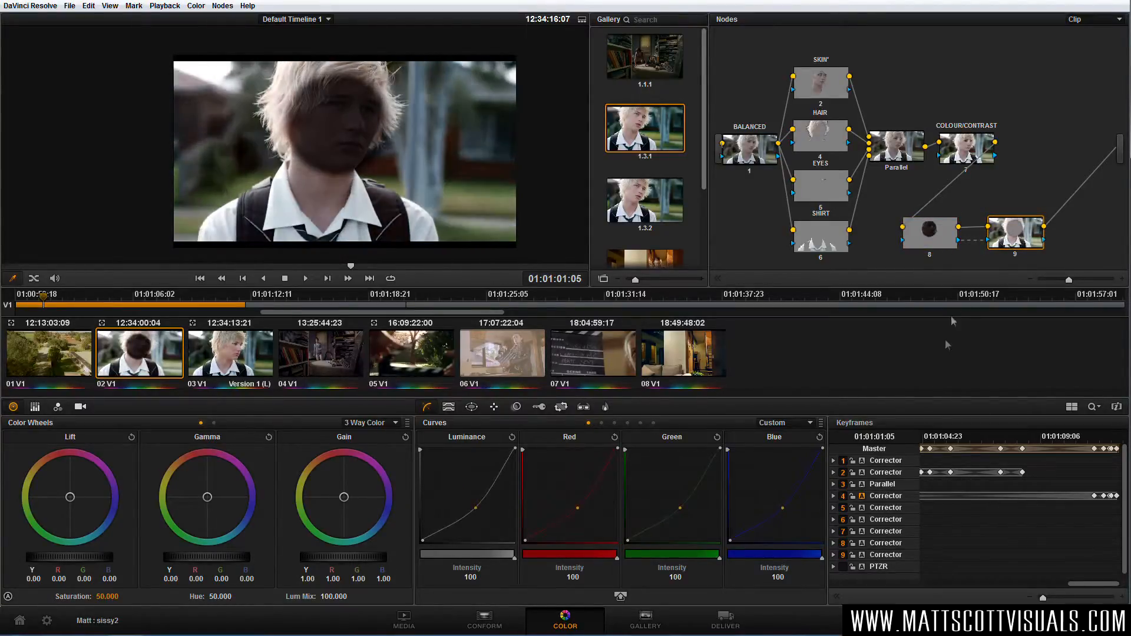
Delete the outside node and the face-window node that follow COLOUR/CONTRAST
{"action": "key", "text": "Delete"}
{"action": "key", "text": "Delete"}
Add an outside node to the SKIN node, place it above the Parallel node and label it "cool shadows"
{"action": "left_click", "coordinate": [828, 93]}
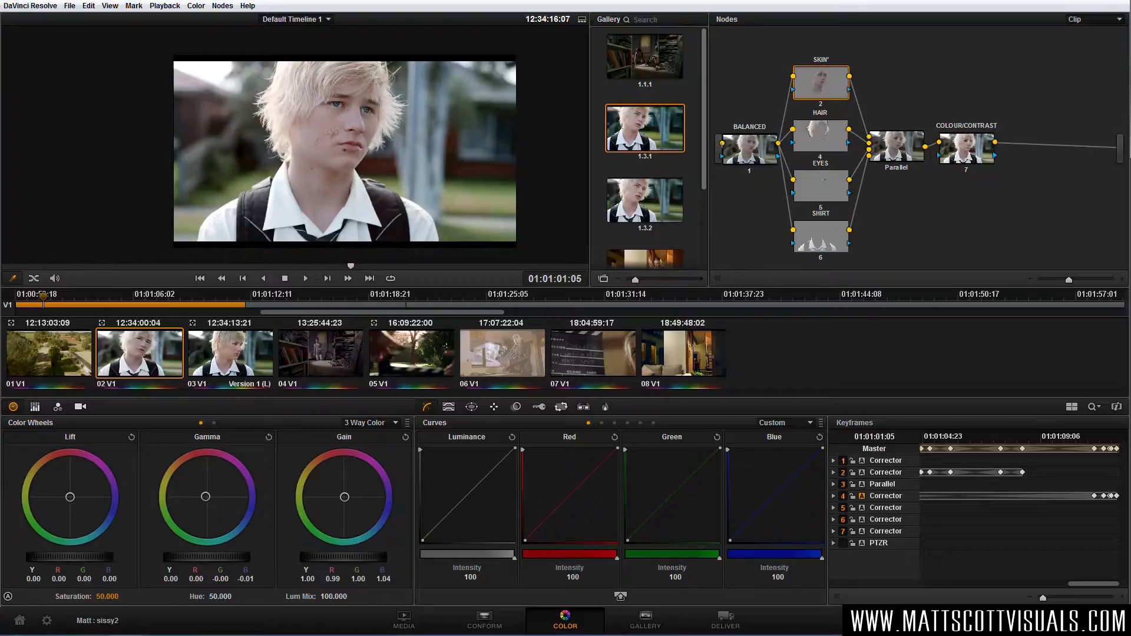
{"action": "right_click", "coordinate": [830, 92]}
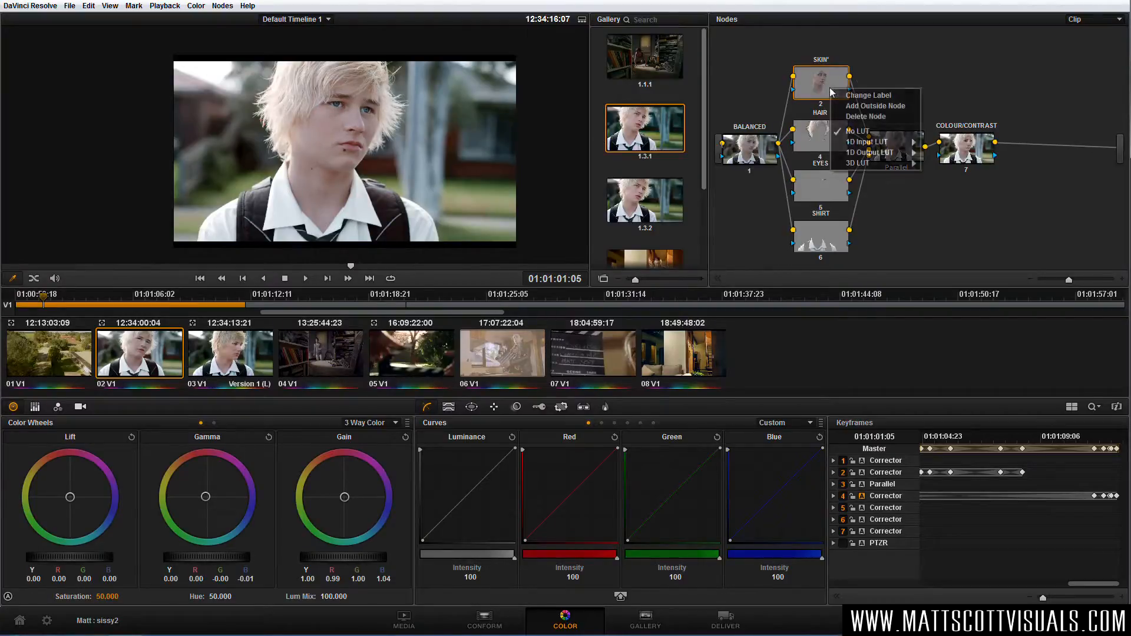
{"action": "left_click", "coordinate": [871, 110]}
{"action": "left_click_drag", "start_coordinate": [884, 89], "coordinate": [915, 62]}
{"action": "right_click", "coordinate": [917, 61]}
{"action": "left_click", "coordinate": [995, 91]}
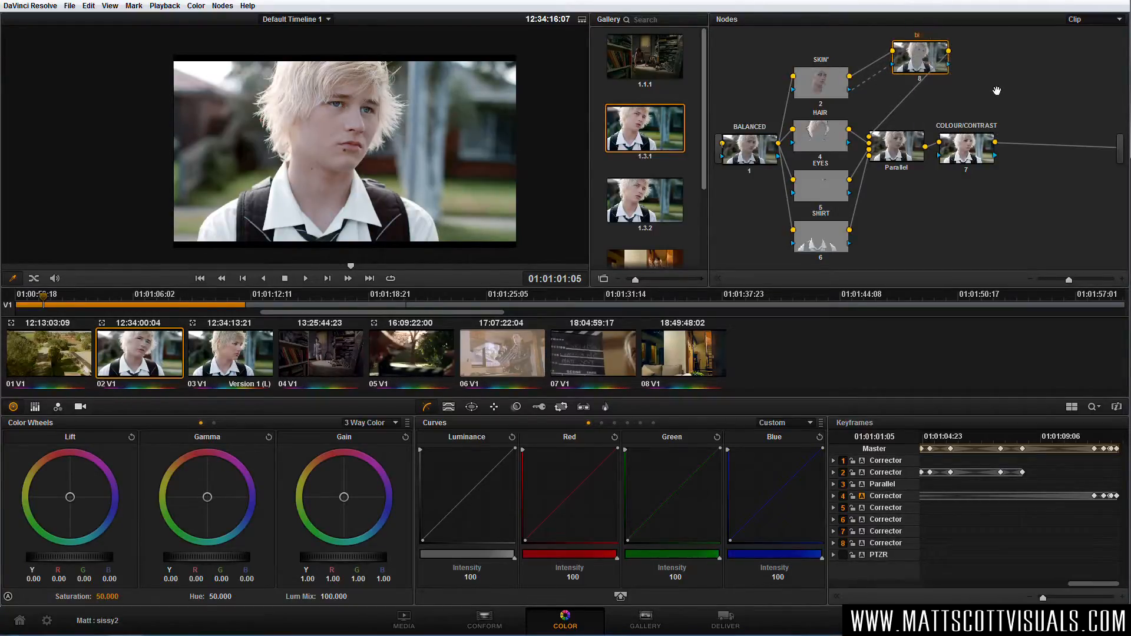
{"action": "type", "text": "cool shadows"}
{"action": "key", "text": "Return"}
Cool the "cool shadows" node's lift to Y 0.00, red -0.02, green 0.00 and blue 0.01
{"action": "left_click_drag", "start_coordinate": [69, 499], "coordinate": [77, 514]}
{"action": "left_click_drag", "start_coordinate": [104, 558], "coordinate": [89, 557]}
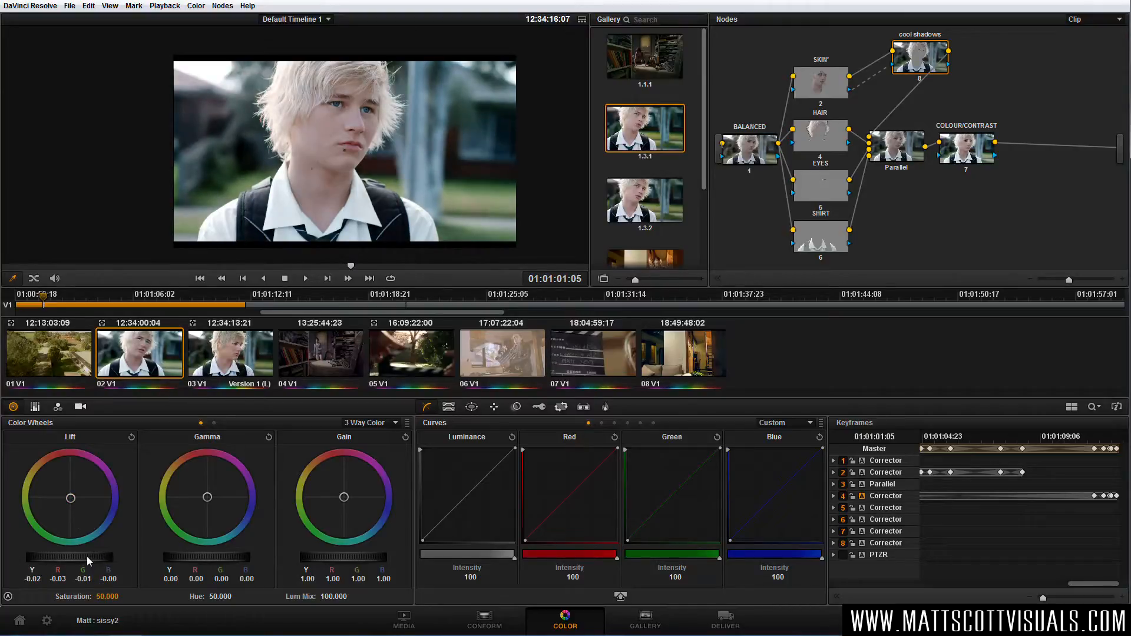
{"action": "scroll", "coordinate": [87, 556], "scroll_direction": "up", "scroll_amount": 3}
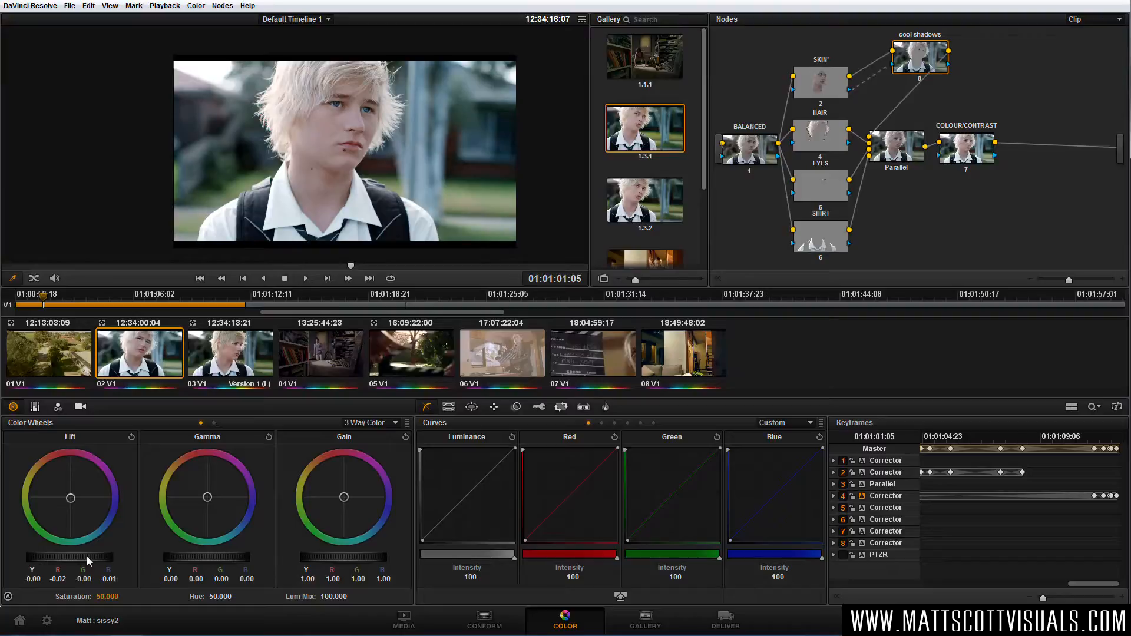
Compare the picture with the "cool shadows" node off and on
{"action": "key", "text": "ctrl+d"}
{"action": "key", "text": "ctrl+d"}
{"action": "key", "text": "ctrl+d"}
{"action": "key", "text": "ctrl+d"}
{"action": "key", "text": "ctrl+d"}
Add another serial node after COLOUR/CONTRAST and place it below the Parallel node
{"action": "left_click_drag", "start_coordinate": [983, 165], "coordinate": [987, 166]}
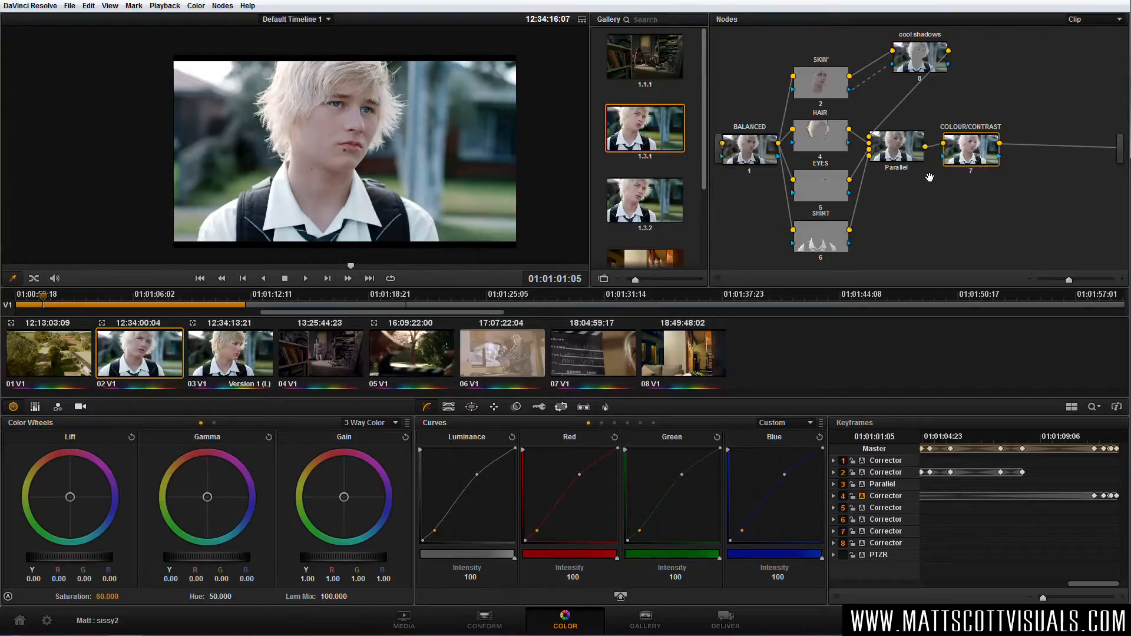
{"action": "left_click_drag", "start_coordinate": [974, 156], "coordinate": [929, 214]}
{"action": "key", "text": "alt+s"}
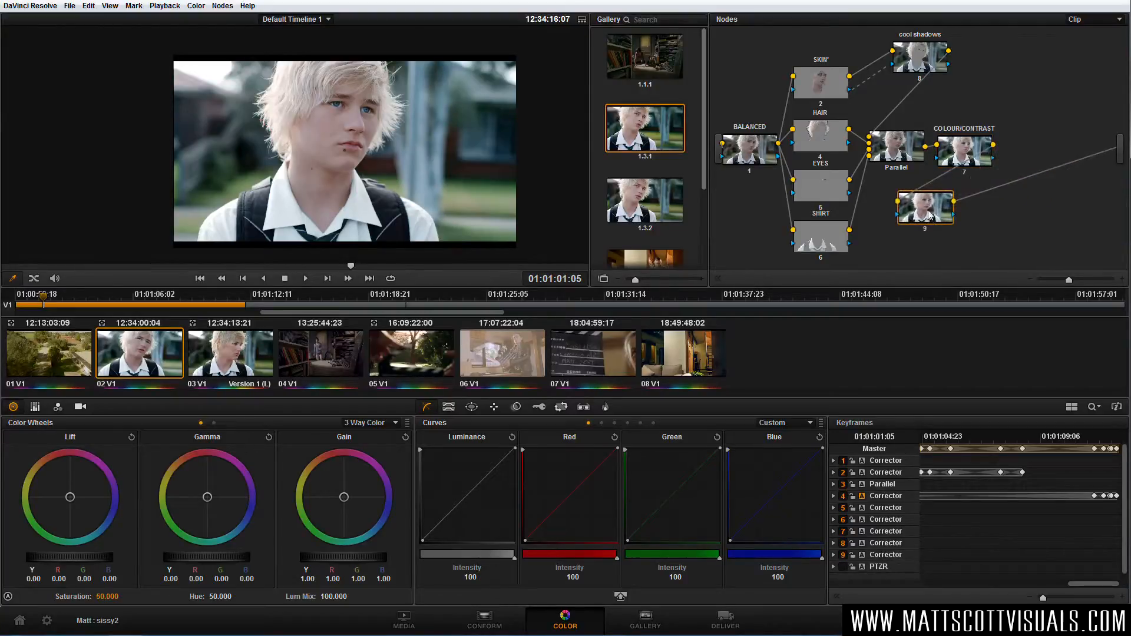
Add a tall, tilted circular window over the boy's face and body on the new node, with size 56.39, aspect 33.00 and softness 10.64
{"action": "left_click", "coordinate": [471, 408]}
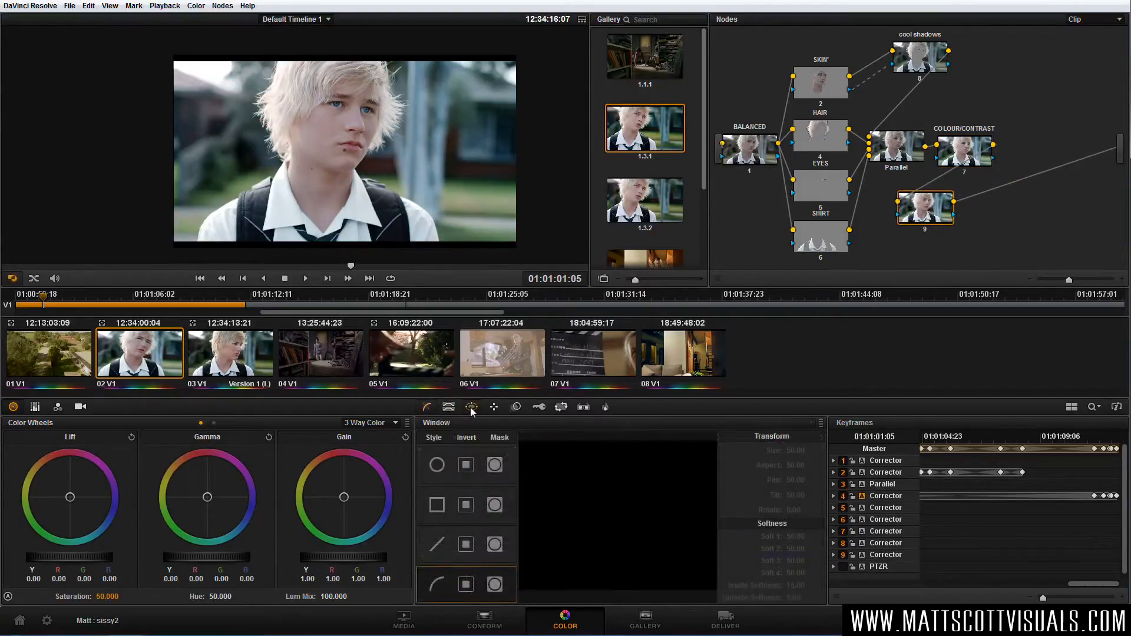
{"action": "left_click", "coordinate": [437, 465]}
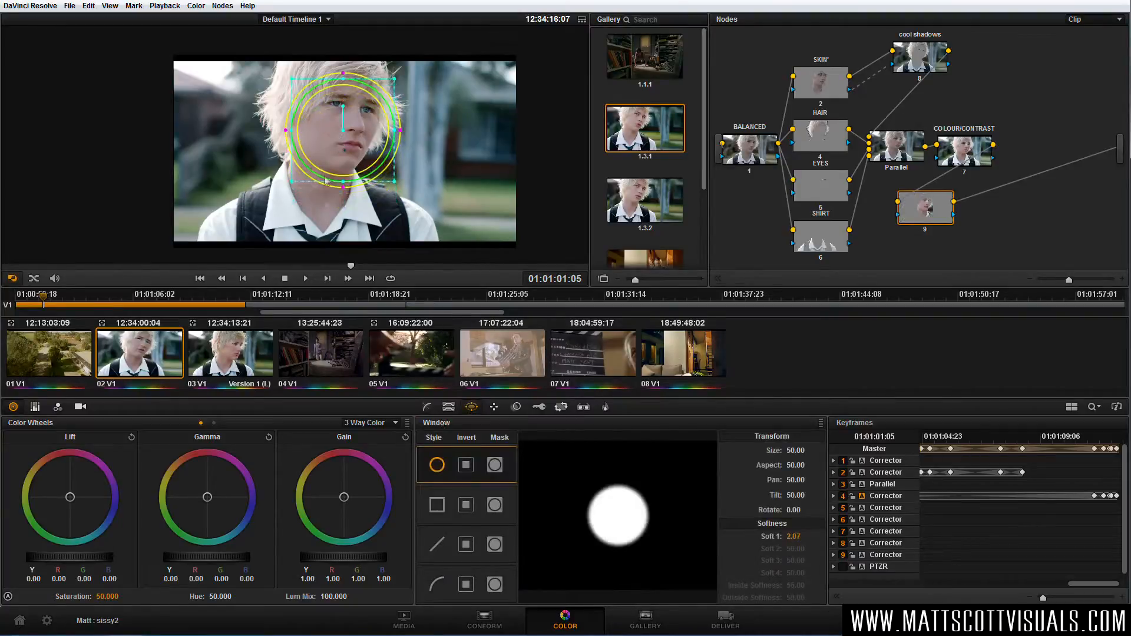
{"action": "left_click_drag", "start_coordinate": [344, 182], "coordinate": [344, 211]}
{"action": "left_click_drag", "start_coordinate": [395, 130], "coordinate": [448, 134]}
{"action": "left_click_drag", "start_coordinate": [324, 214], "coordinate": [324, 252]}
{"action": "left_click_drag", "start_coordinate": [330, 141], "coordinate": [341, 147]}
{"action": "left_click_drag", "start_coordinate": [337, 91], "coordinate": [359, 122]}
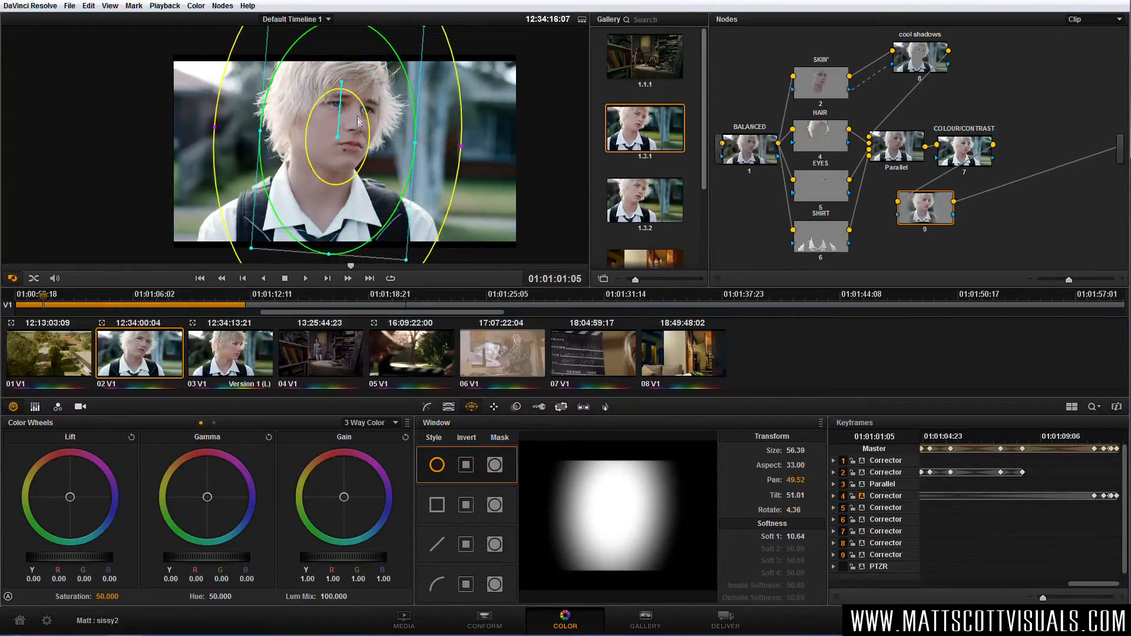
Set the windowed node's saturation to 54 and its blur radius to 0.46 to sharpen the boy, and check the affected area with Highlight
{"action": "left_click", "coordinate": [426, 408]}
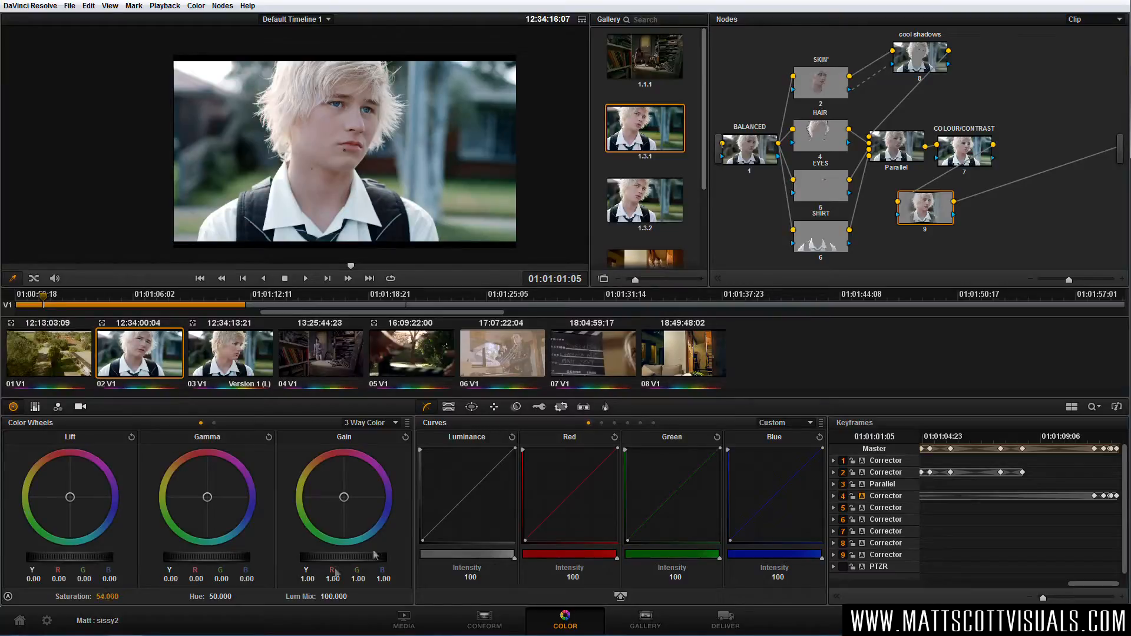
{"action": "left_click", "coordinate": [517, 407]}
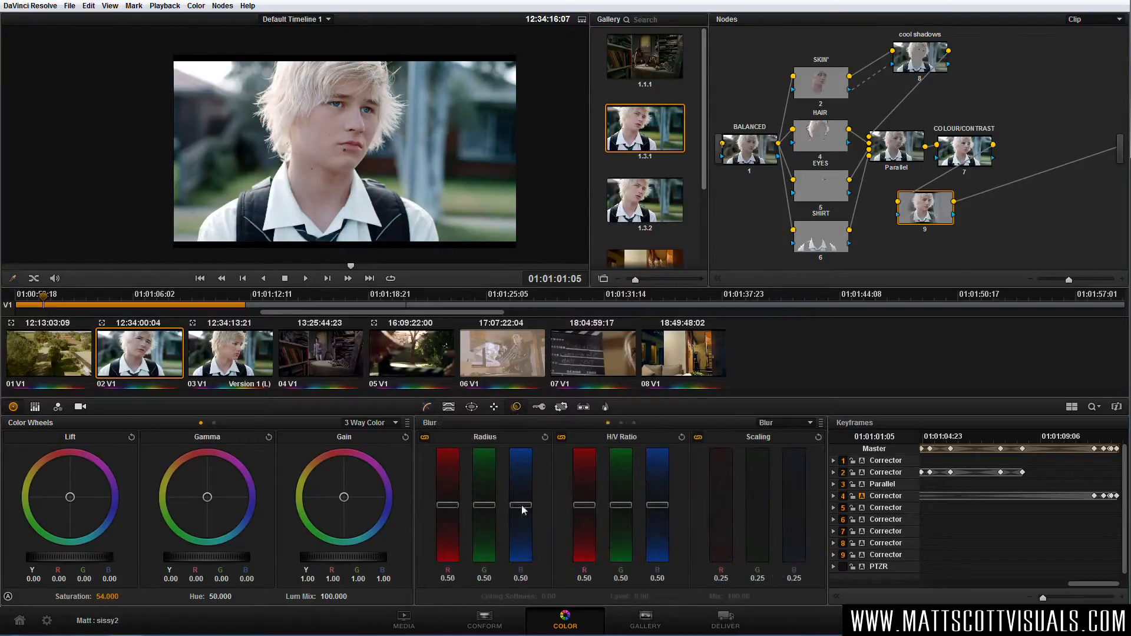
{"action": "mouse_move", "coordinate": [521, 505]}
{"action": "left_mouse_down"}
{"action": "mouse_move", "coordinate": [508, 485]}
{"action": "mouse_move", "coordinate": [499, 501]}
{"action": "mouse_move", "coordinate": [523, 500]}
{"action": "mouse_move", "coordinate": [523, 517]}
{"action": "mouse_move", "coordinate": [521, 507]}
{"action": "left_mouse_up"}
{"action": "left_click_drag", "start_coordinate": [524, 503], "coordinate": [525, 482]}
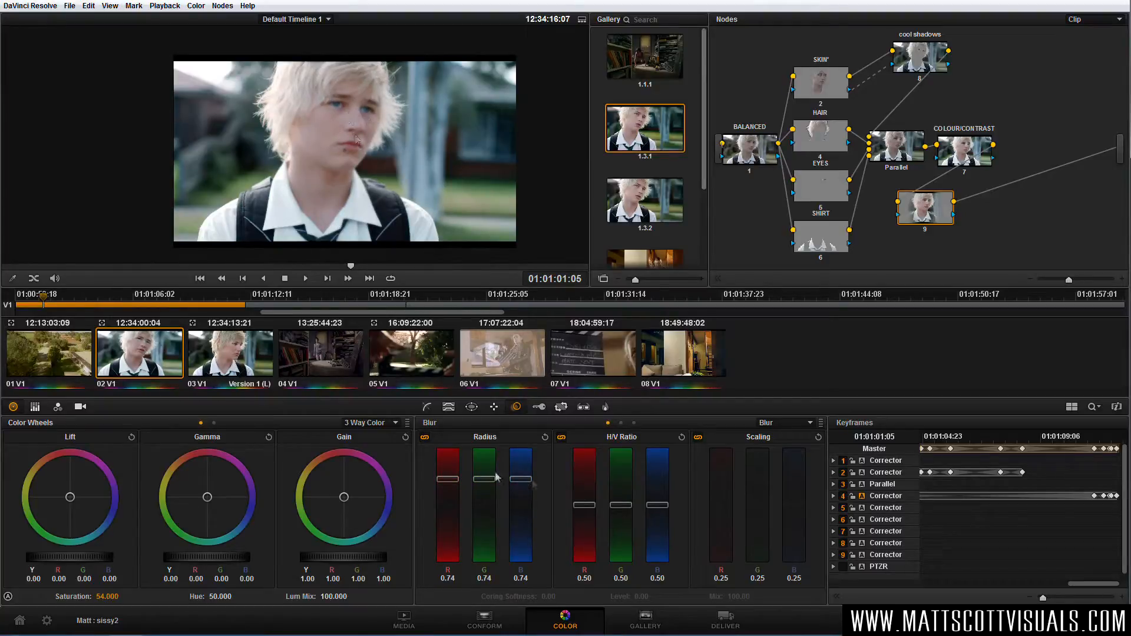
{"action": "left_click_drag", "start_coordinate": [523, 479], "coordinate": [520, 539]}
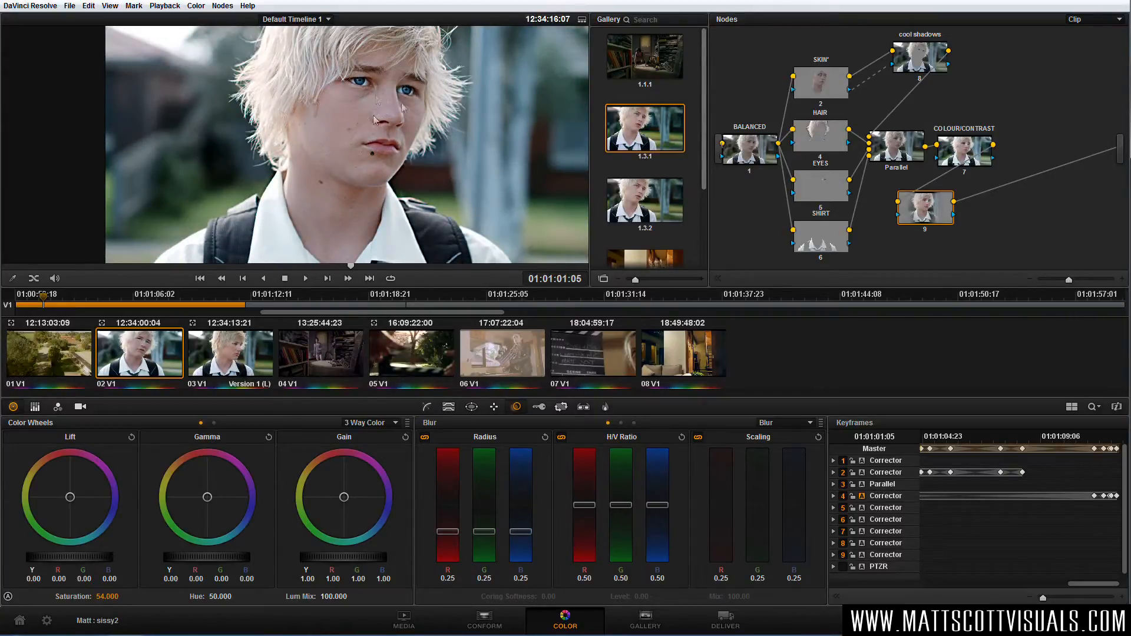
{"action": "left_click_drag", "start_coordinate": [521, 532], "coordinate": [530, 513]}
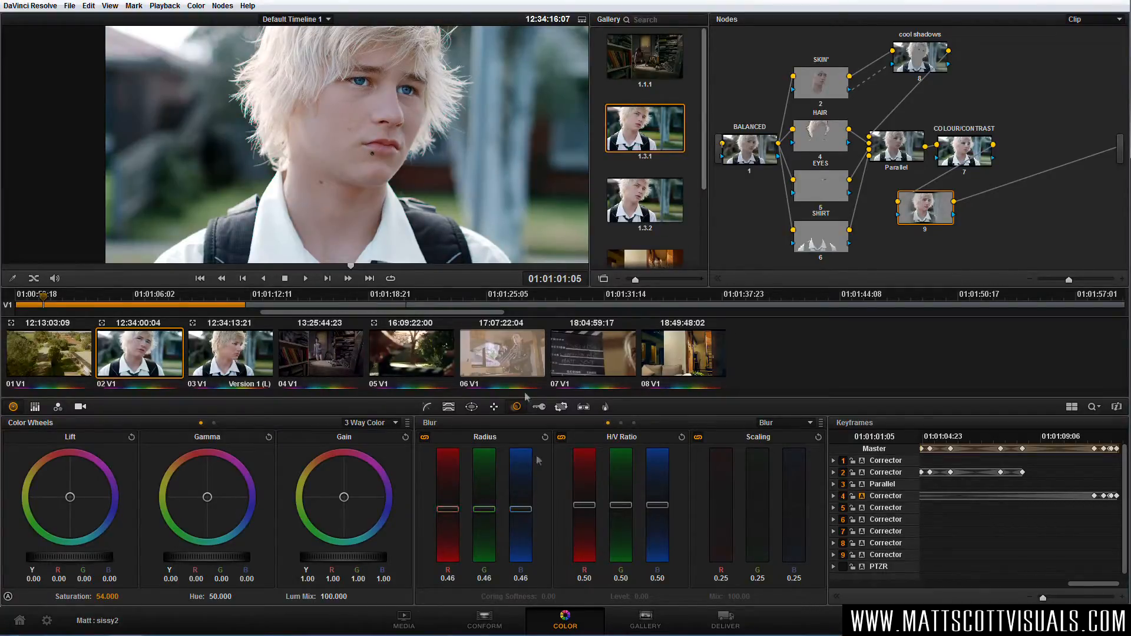
{"action": "scroll", "coordinate": [381, 151], "scroll_direction": "down", "scroll_amount": 2}
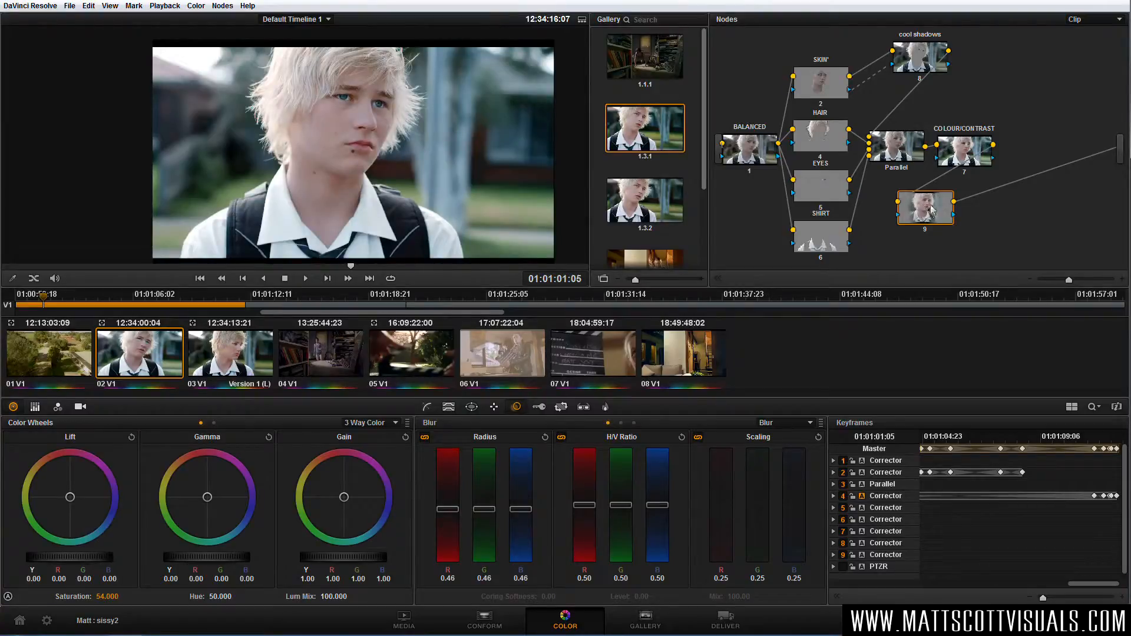
{"action": "key", "text": "shift+h"}
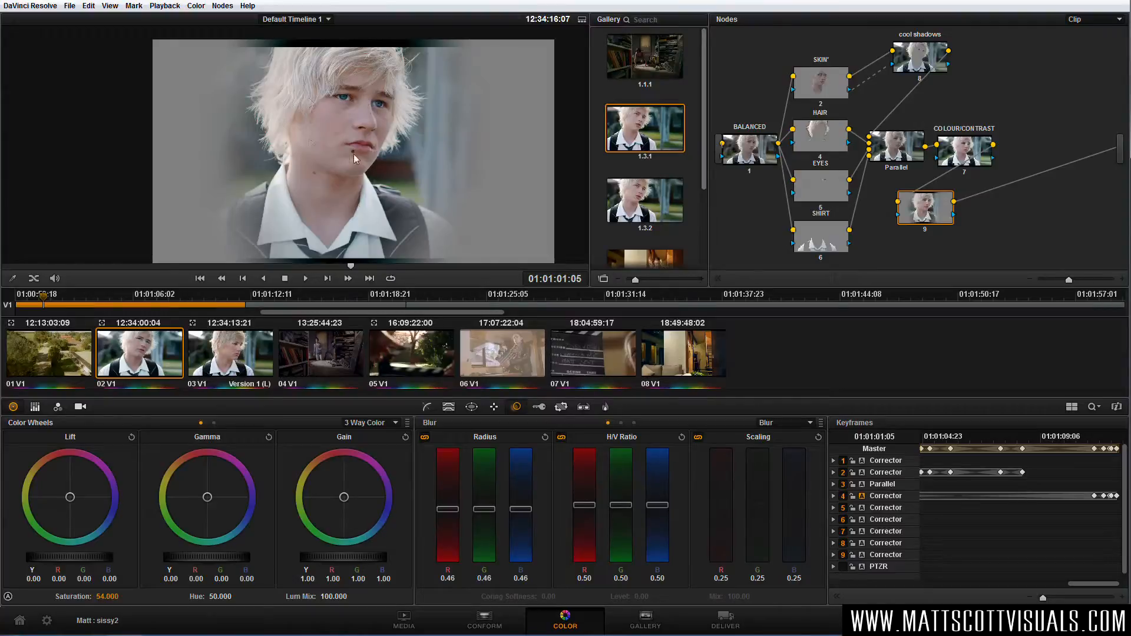
{"action": "key", "text": "shift+h"}
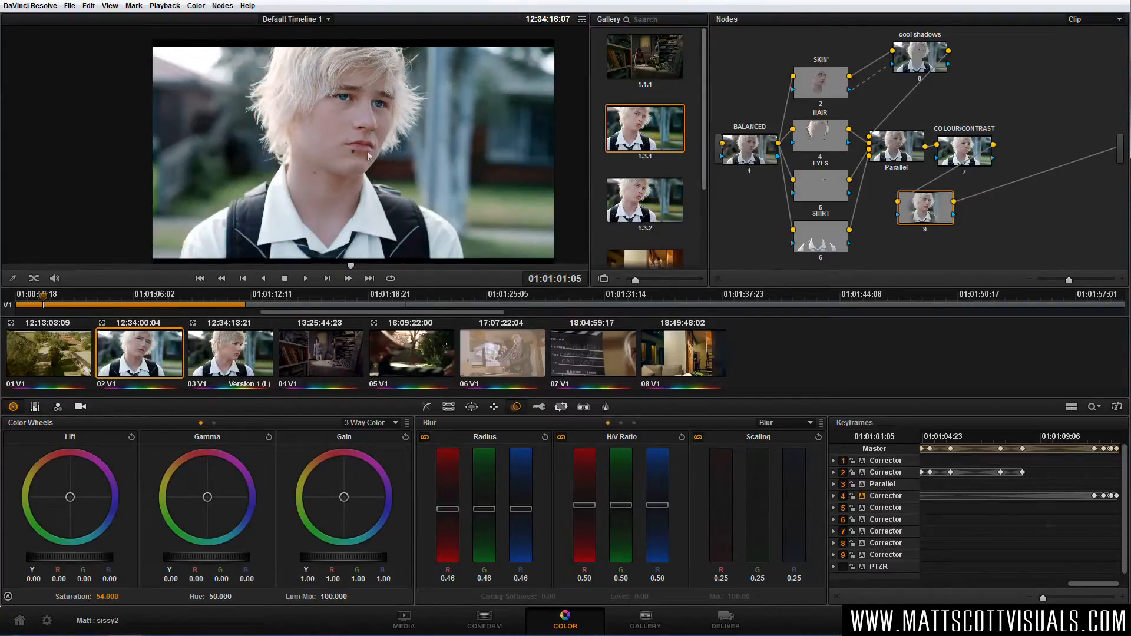
Add an outside node to the windowed node and pull its luminance curve midtones down slightly to darken the surroundings
{"action": "right_click", "coordinate": [937, 214]}
{"action": "left_click", "coordinate": [973, 229]}
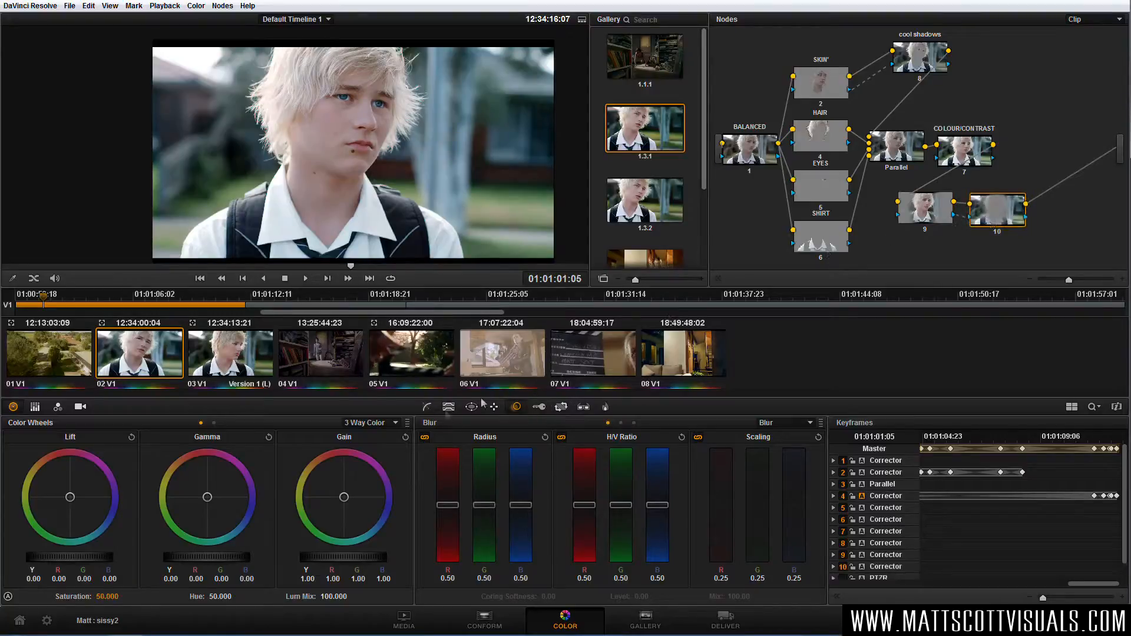
{"action": "left_click", "coordinate": [427, 407]}
{"action": "left_click", "coordinate": [448, 518]}
{"action": "left_click_drag", "start_coordinate": [450, 518], "coordinate": [468, 507]}
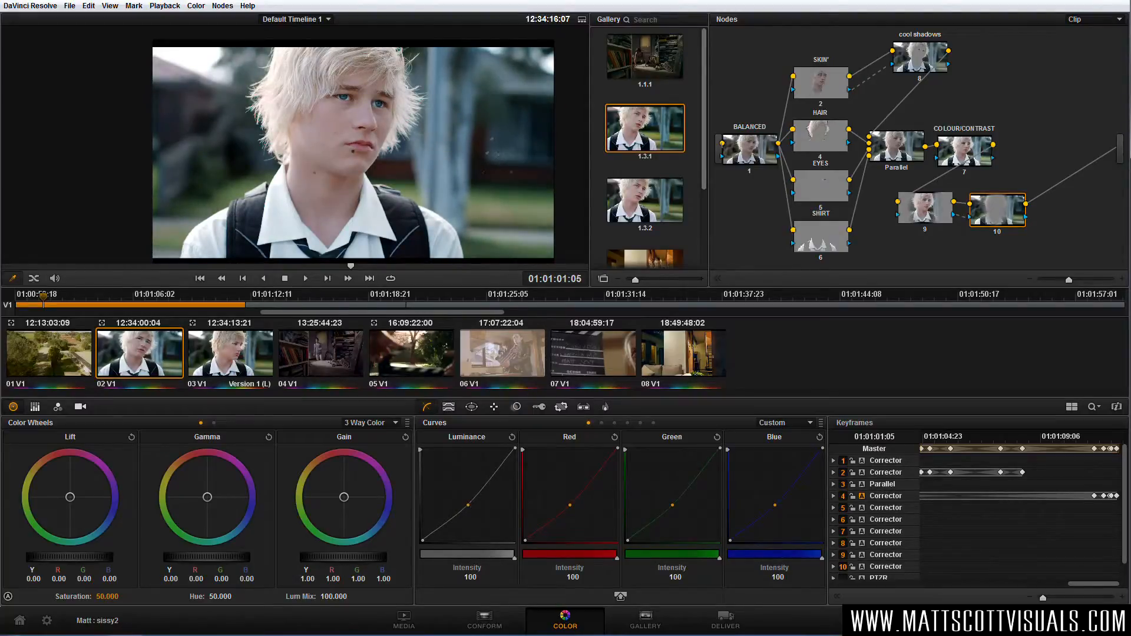
Blur the surroundings in the outside node with a radius of red 0.52, green 0.52 and blue 0.53
{"action": "left_click", "coordinate": [517, 408]}
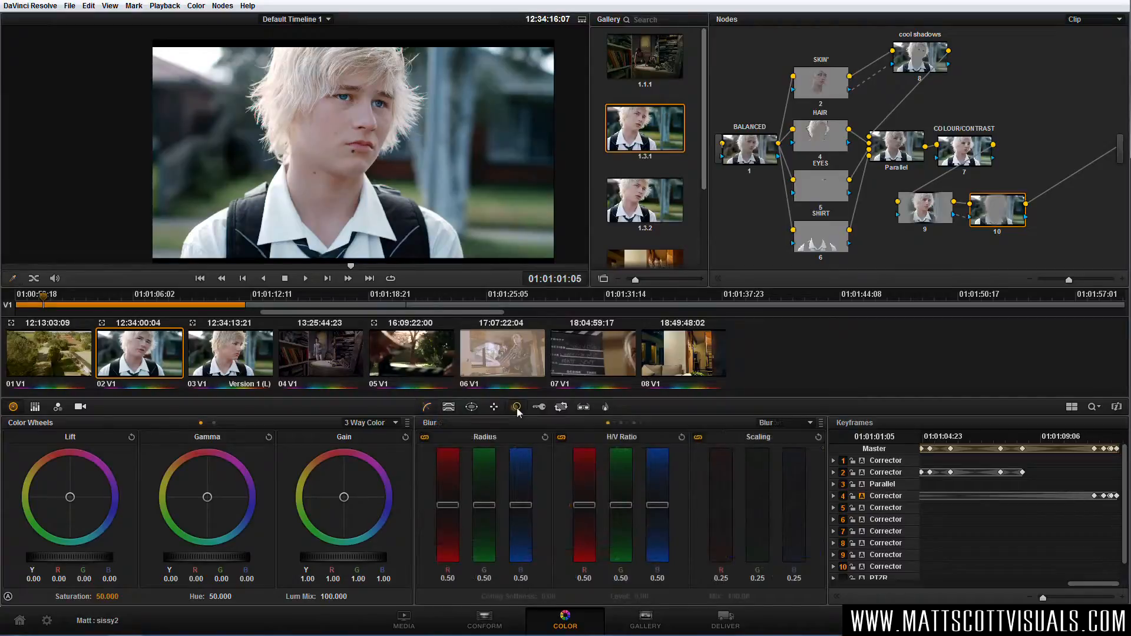
{"action": "left_click_drag", "start_coordinate": [522, 506], "coordinate": [527, 504]}
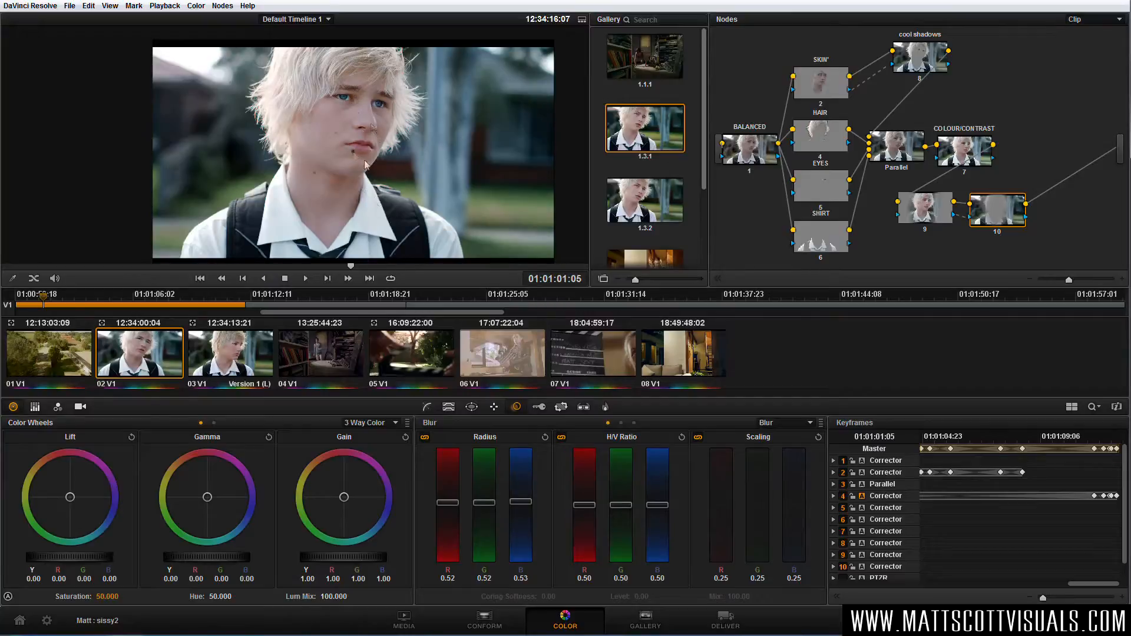
Track the sharpened node's circular window forward through the clip using pan, tilt and rotate
{"action": "left_click", "coordinate": [932, 217]}
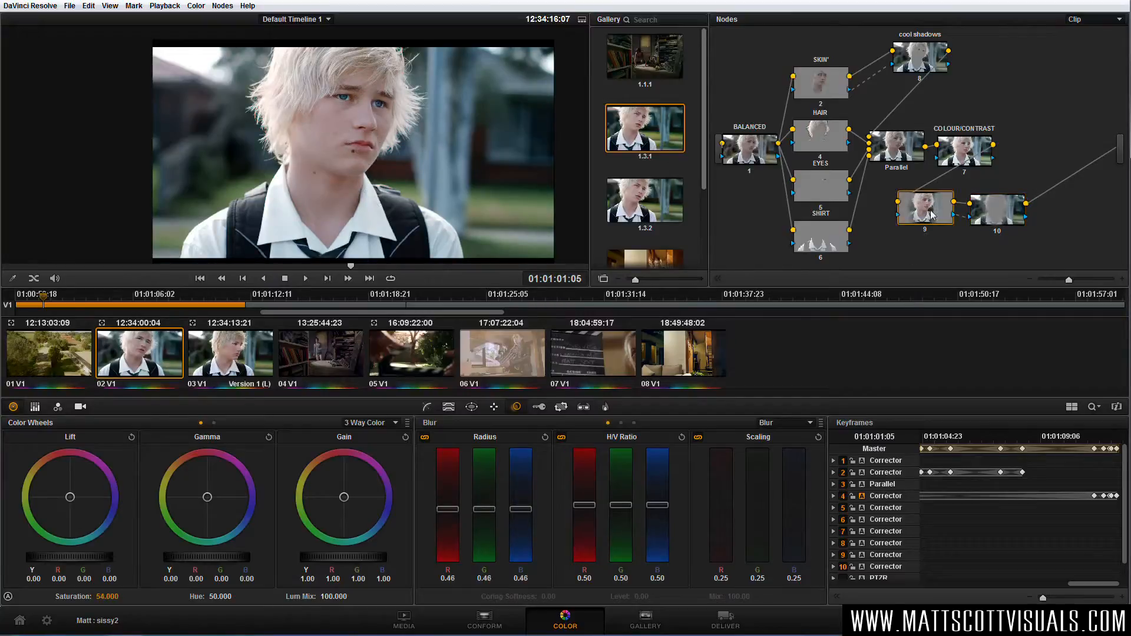
{"action": "left_click", "coordinate": [471, 407]}
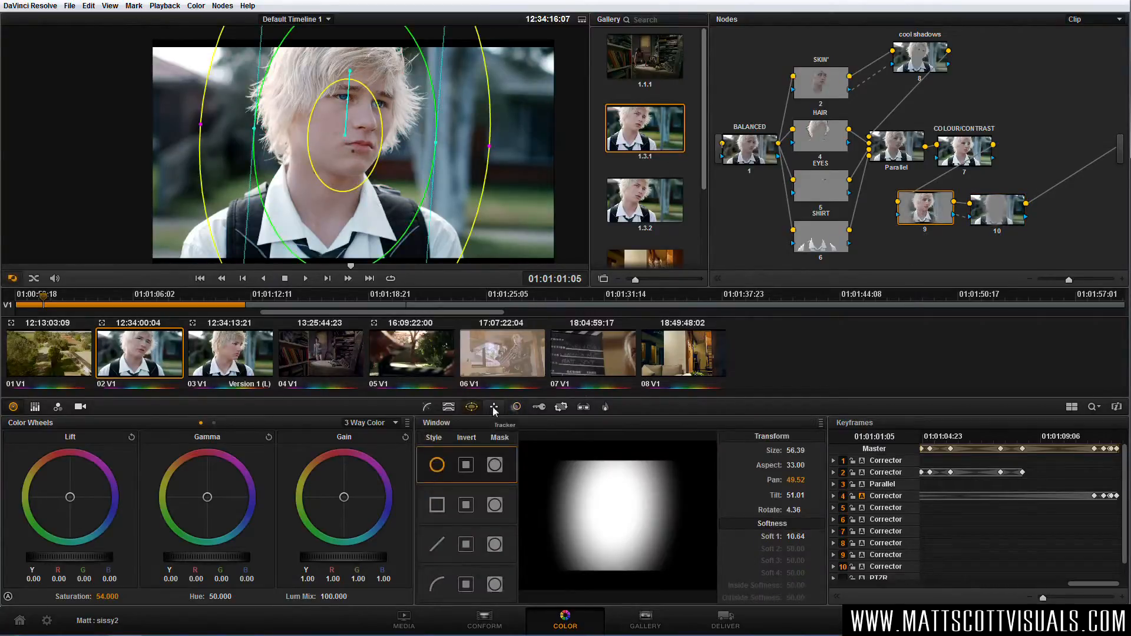
{"action": "left_click", "coordinate": [492, 407]}
{"action": "left_click", "coordinate": [501, 490]}
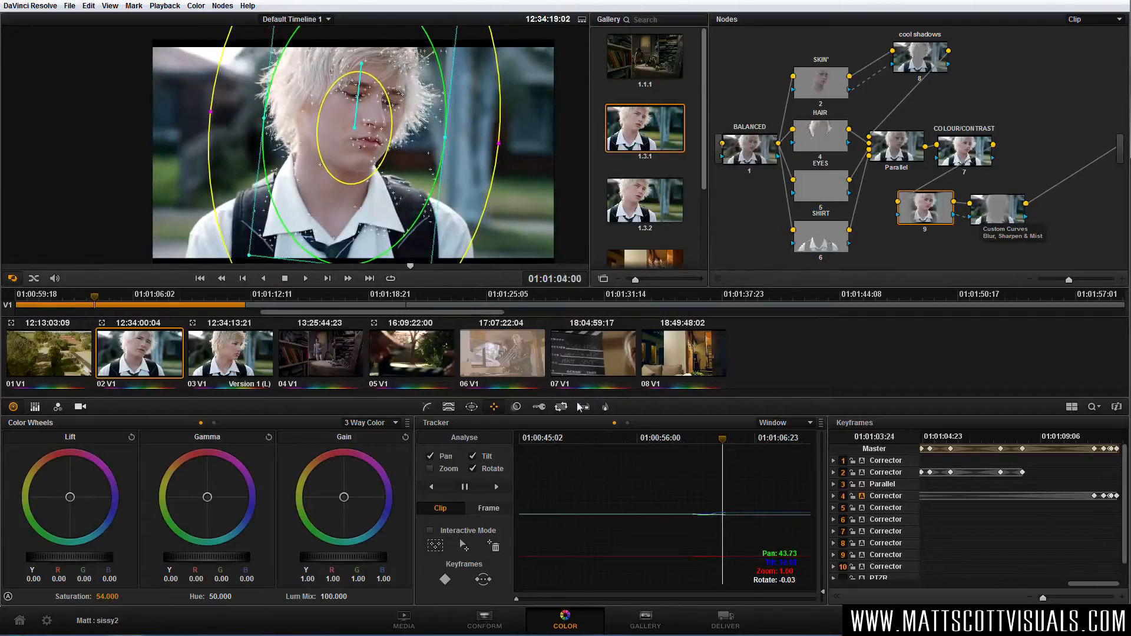
{"action": "left_click", "coordinate": [465, 487]}
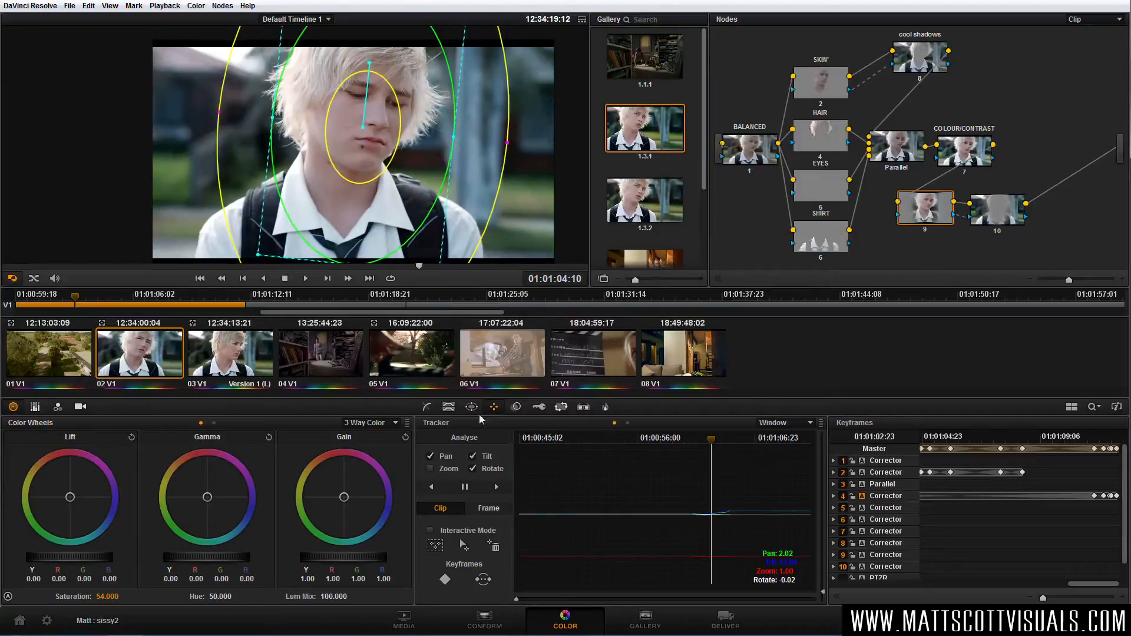
{"action": "left_click", "coordinate": [428, 407]}
{"action": "scroll", "coordinate": [384, 167], "scroll_direction": "down", "scroll_amount": 2}
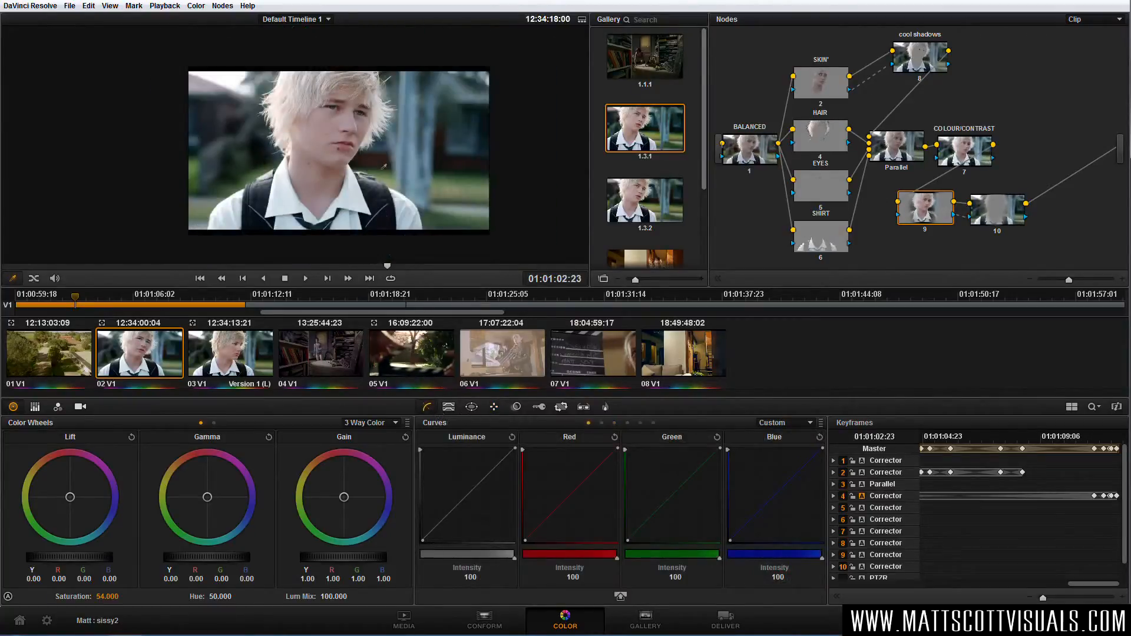
{"action": "scroll", "coordinate": [383, 166], "scroll_direction": "up", "scroll_amount": 2}
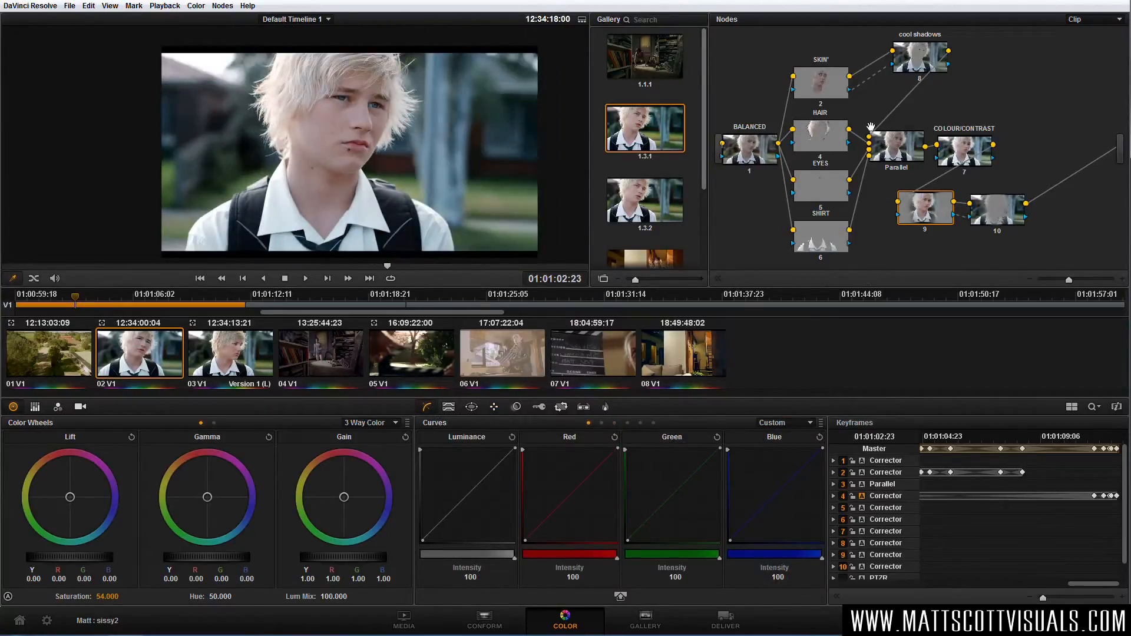
Move the windowed node and its outside node so they sit side by side below COLOUR/CONTRAST
{"action": "left_click_drag", "start_coordinate": [996, 219], "coordinate": [1033, 219]}
{"action": "left_click_drag", "start_coordinate": [935, 219], "coordinate": [1052, 235]}
{"action": "left_click_drag", "start_coordinate": [972, 220], "coordinate": [989, 229]}
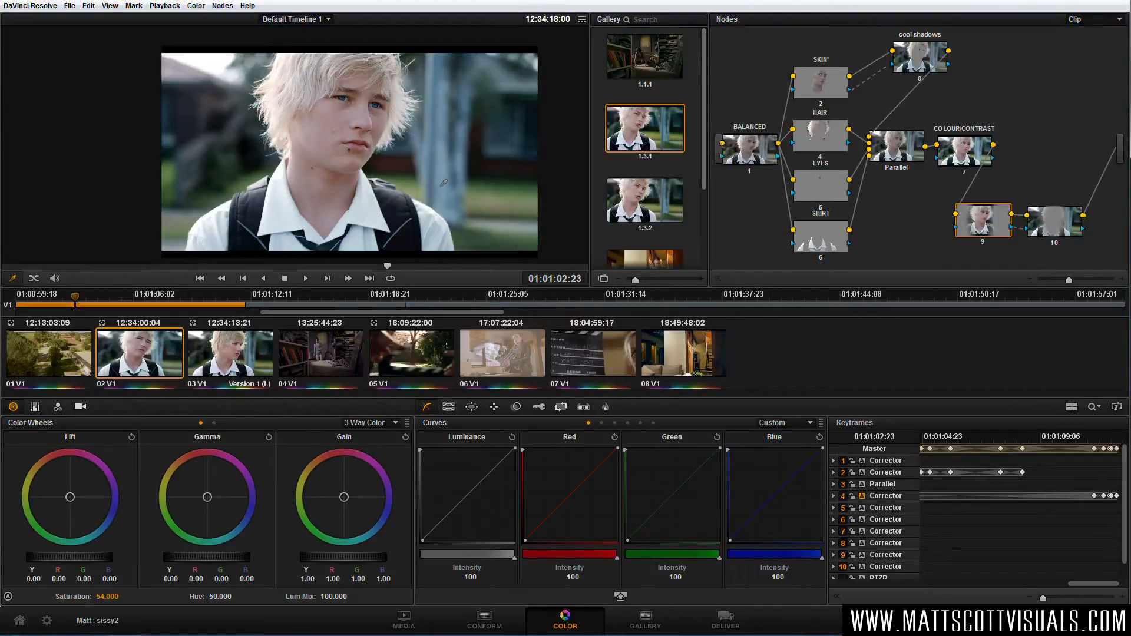
Compare the graded picture with the flat original by bypassing and restoring all nodes
{"action": "left_click", "coordinate": [449, 407]}
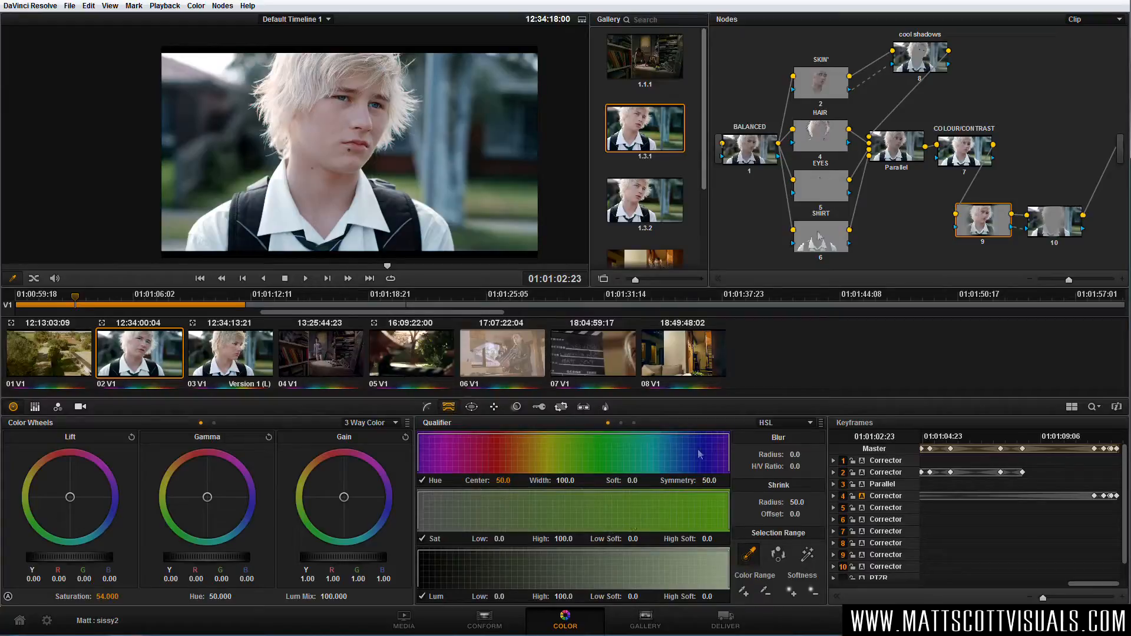
{"action": "mouse_move", "coordinate": [830, 155]}
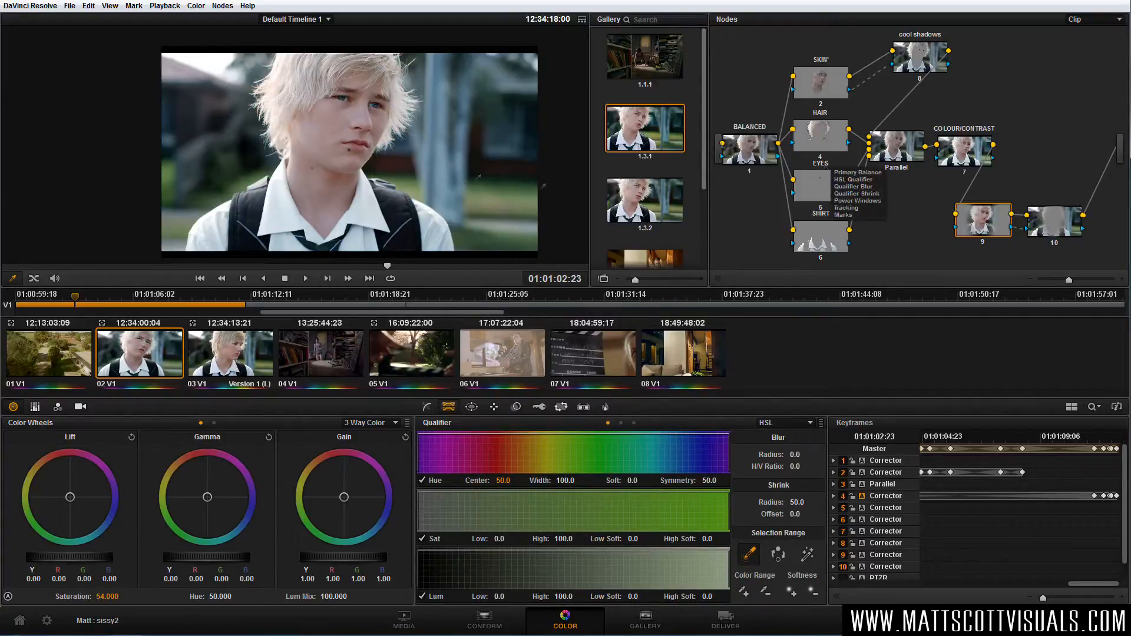
{"action": "key", "text": "alt+d"}
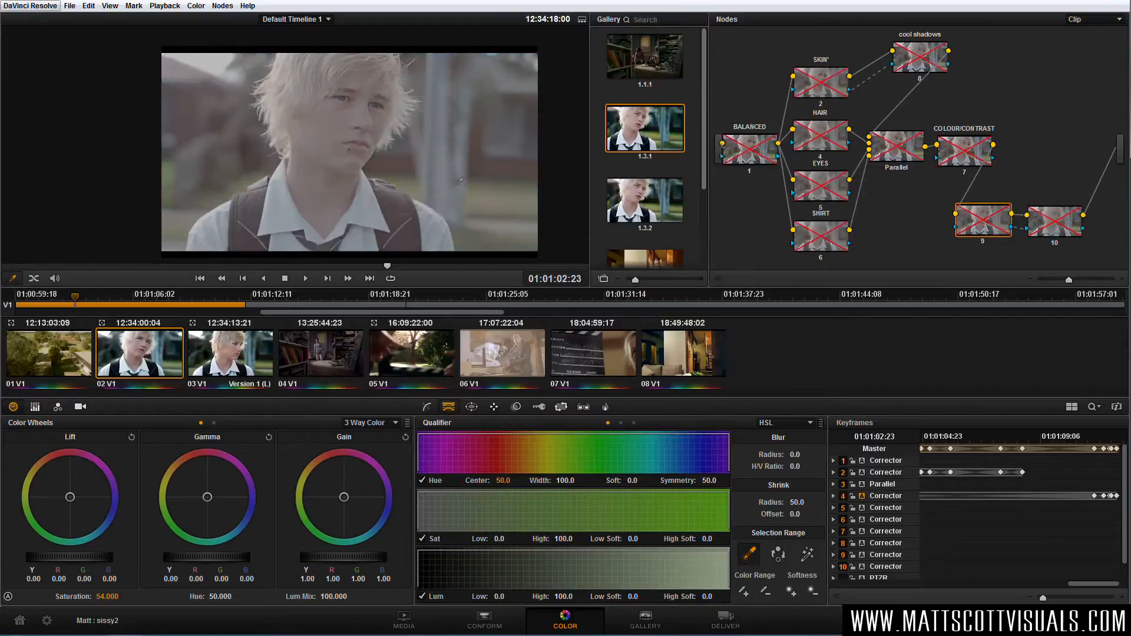
{"action": "key", "text": "alt+d"}
{"action": "key", "text": "alt+d"}
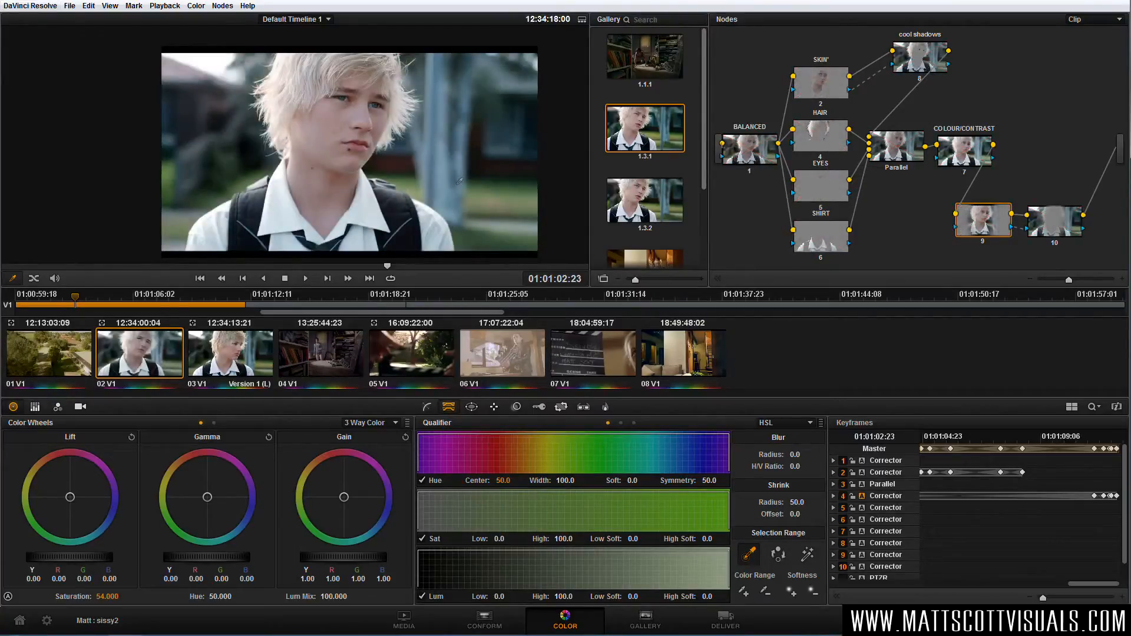
{"action": "key", "text": "alt+d"}
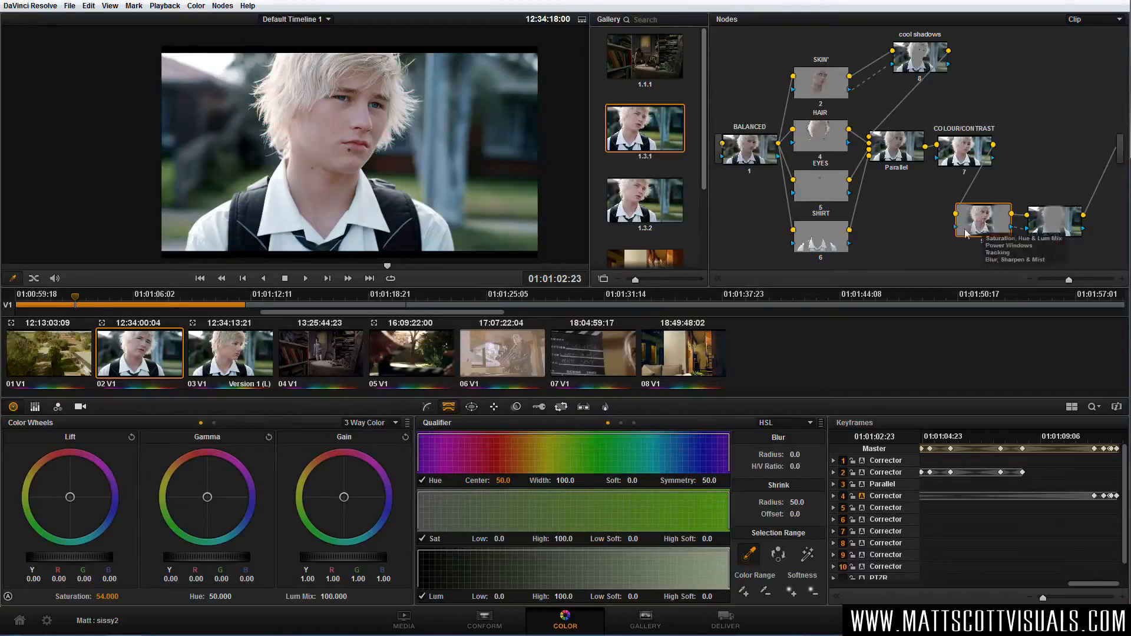
Reduce the width and height of the windowed node's circle slightly and raise the node's master gain
{"action": "left_click", "coordinate": [472, 407]}
{"action": "left_click_drag", "start_coordinate": [477, 146], "coordinate": [458, 144]}
{"action": "left_click_drag", "start_coordinate": [331, 261], "coordinate": [333, 241]}
{"action": "left_click_drag", "start_coordinate": [334, 558], "coordinate": [366, 557]}
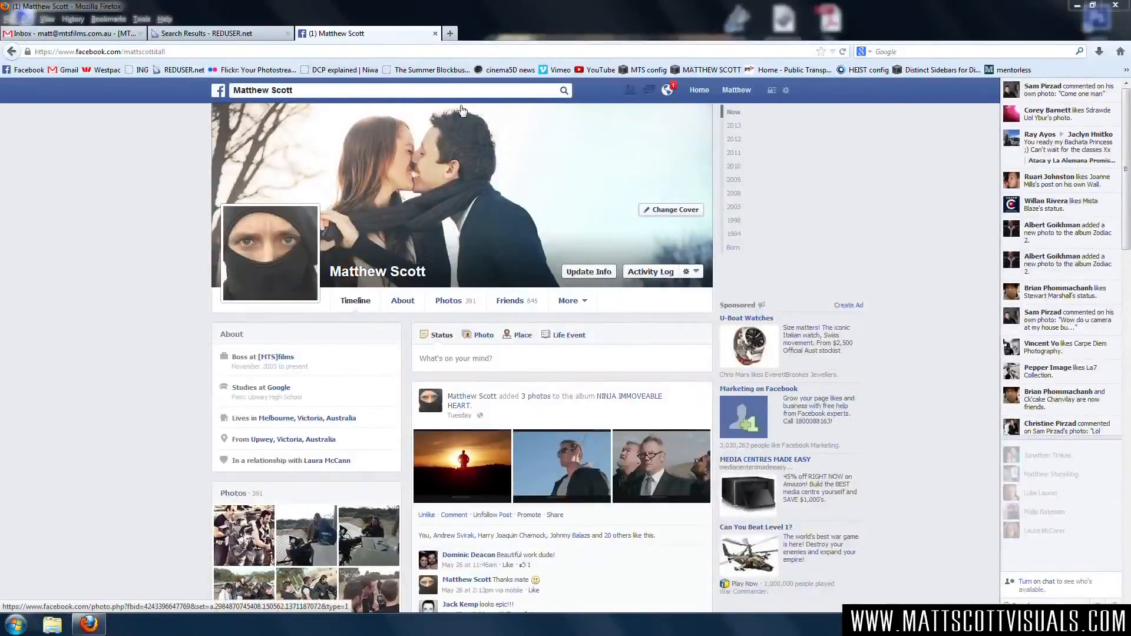
Switch to Firefox, search Facebook for "sissy boy (short film)", open the film's page and look through its posts
{"action": "left_click", "coordinate": [417, 91]}
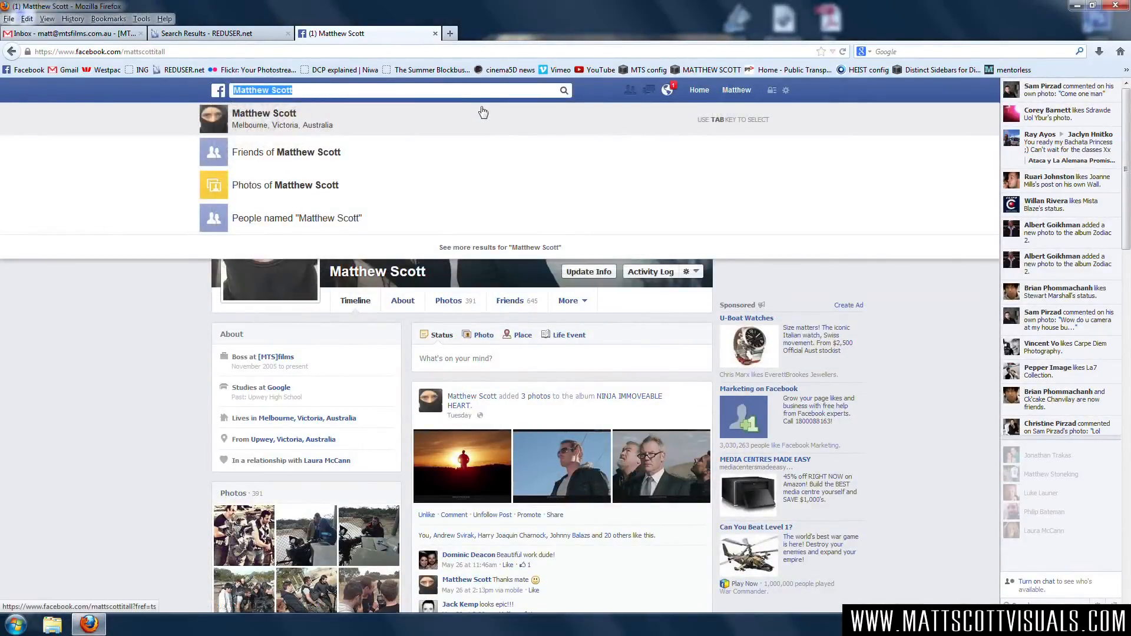
{"action": "type", "text": "sissy "}
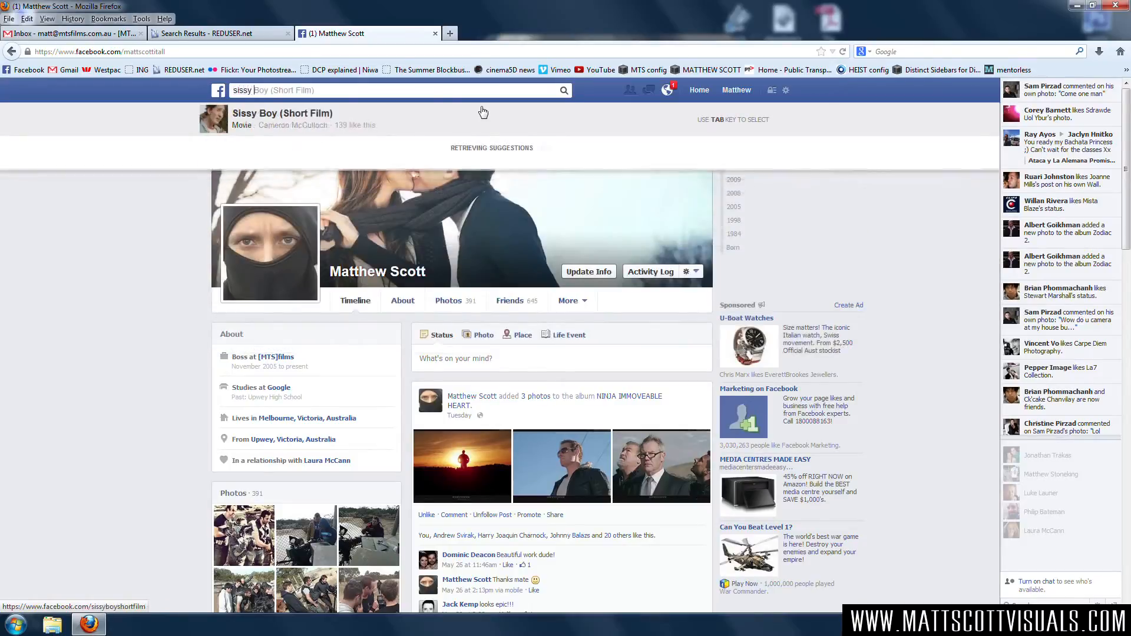
{"action": "type", "text": "boy (short film"}
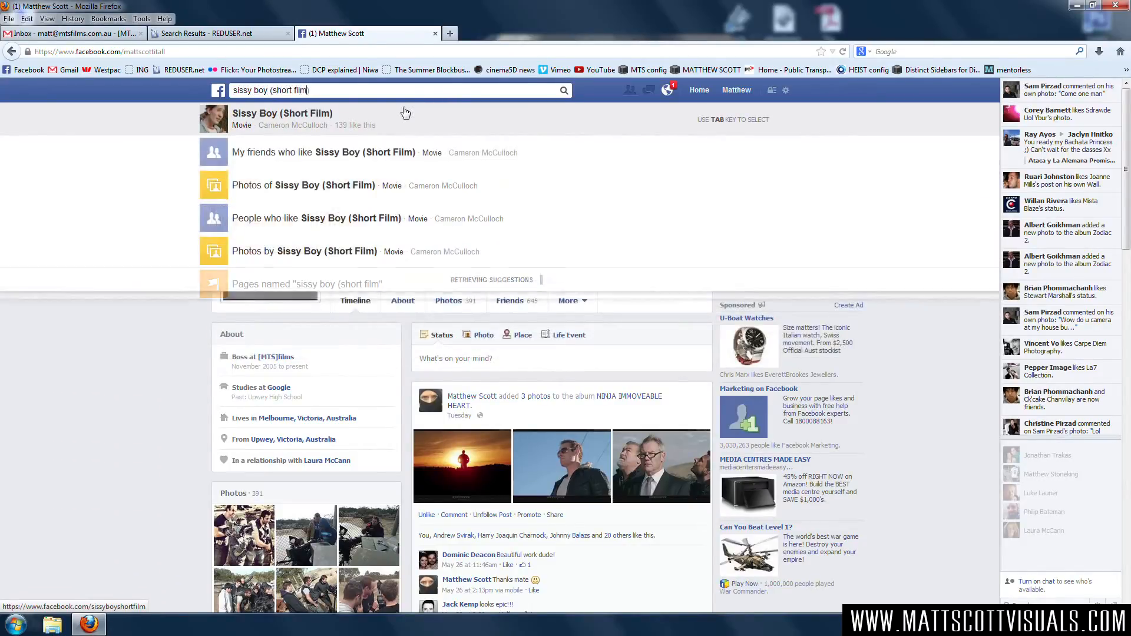
{"action": "type", "text": ")"}
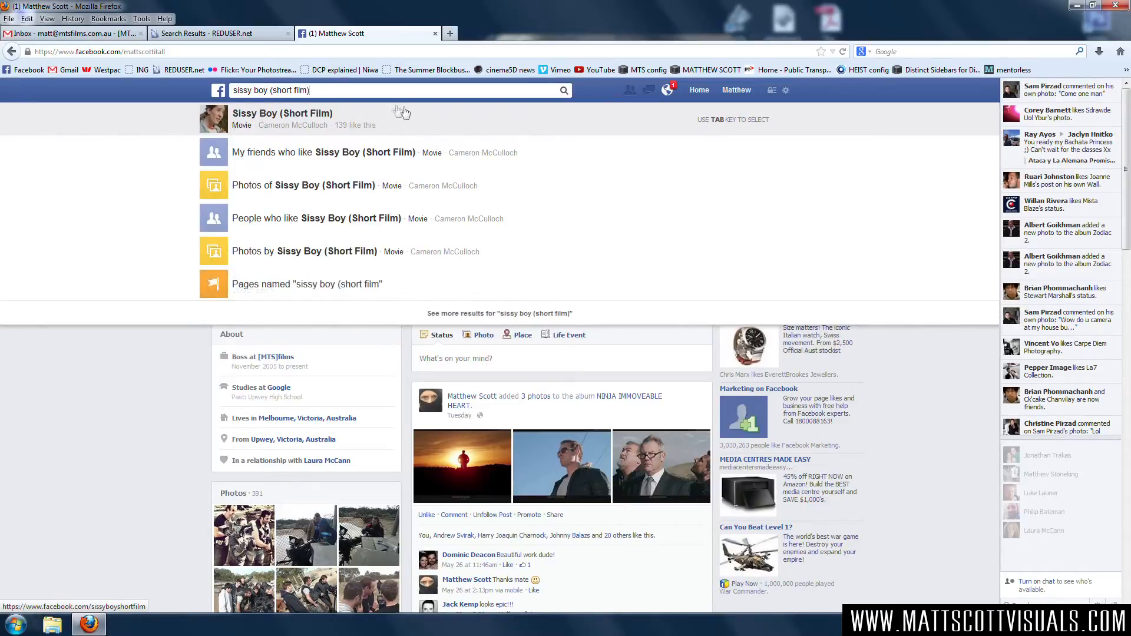
{"action": "left_click", "coordinate": [402, 113]}
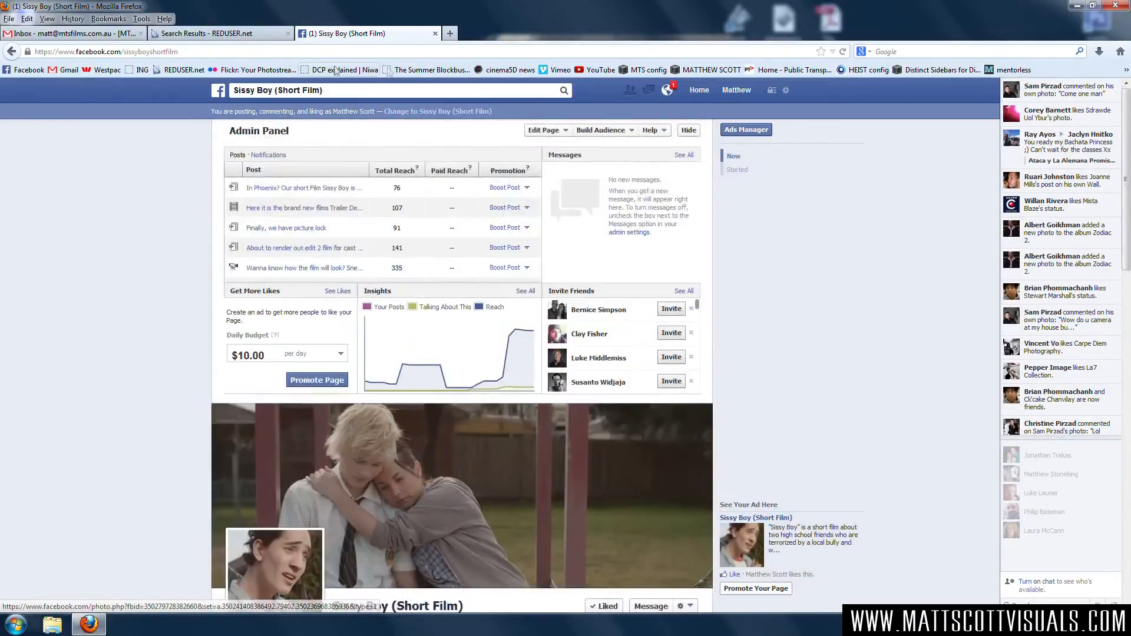
{"action": "scroll", "coordinate": [495, 470], "scroll_direction": "down", "scroll_amount": 5}
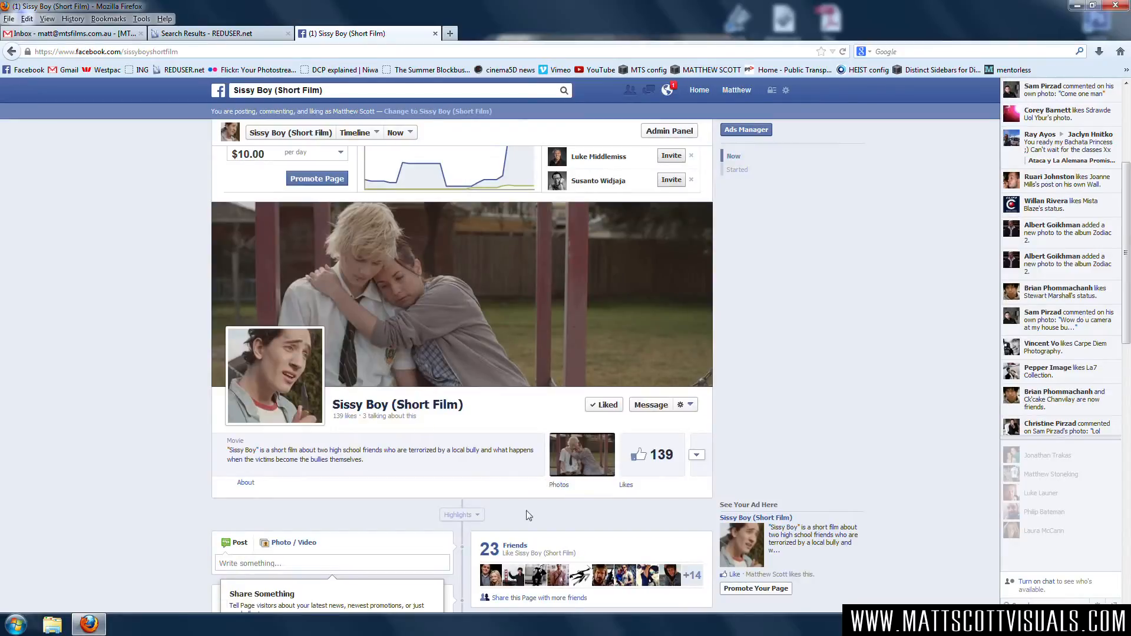
{"action": "scroll", "coordinate": [525, 514], "scroll_direction": "down", "scroll_amount": 15}
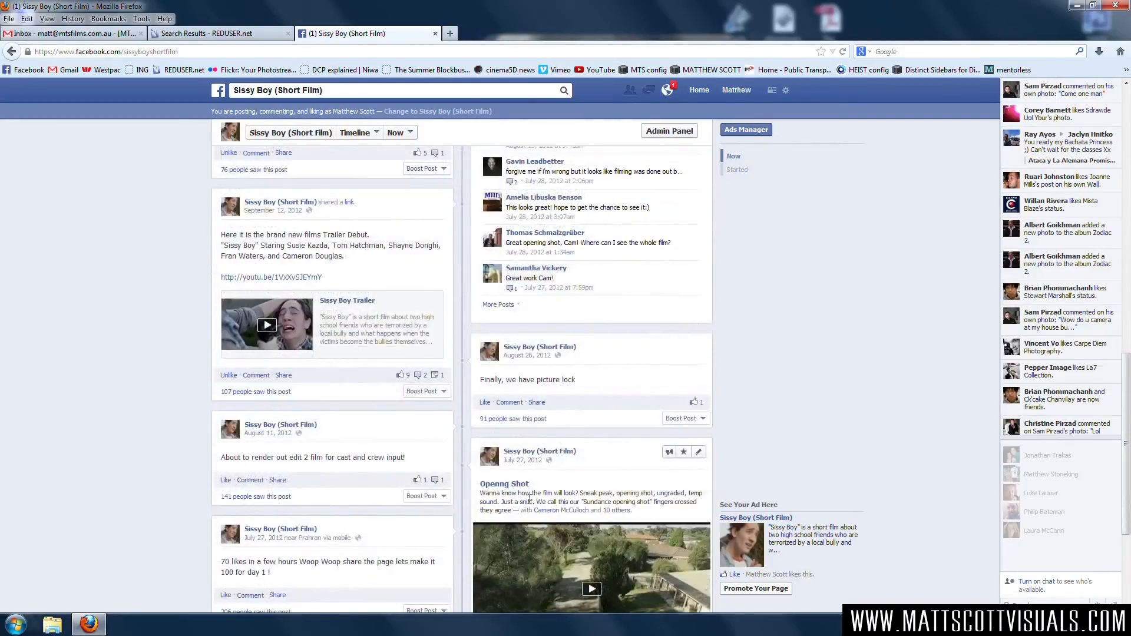
Search Facebook for the "THE NINJA MOVIES" group and open its page
{"action": "scroll", "coordinate": [529, 498], "scroll_direction": "up", "scroll_amount": 15}
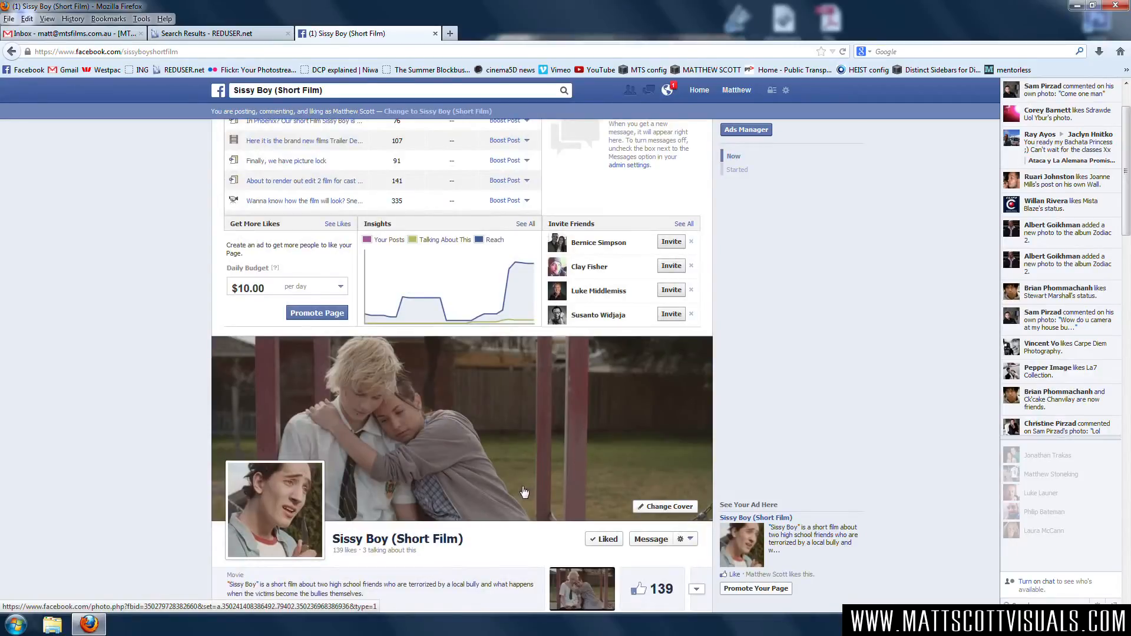
{"action": "scroll", "coordinate": [572, 244], "scroll_direction": "up", "scroll_amount": 2}
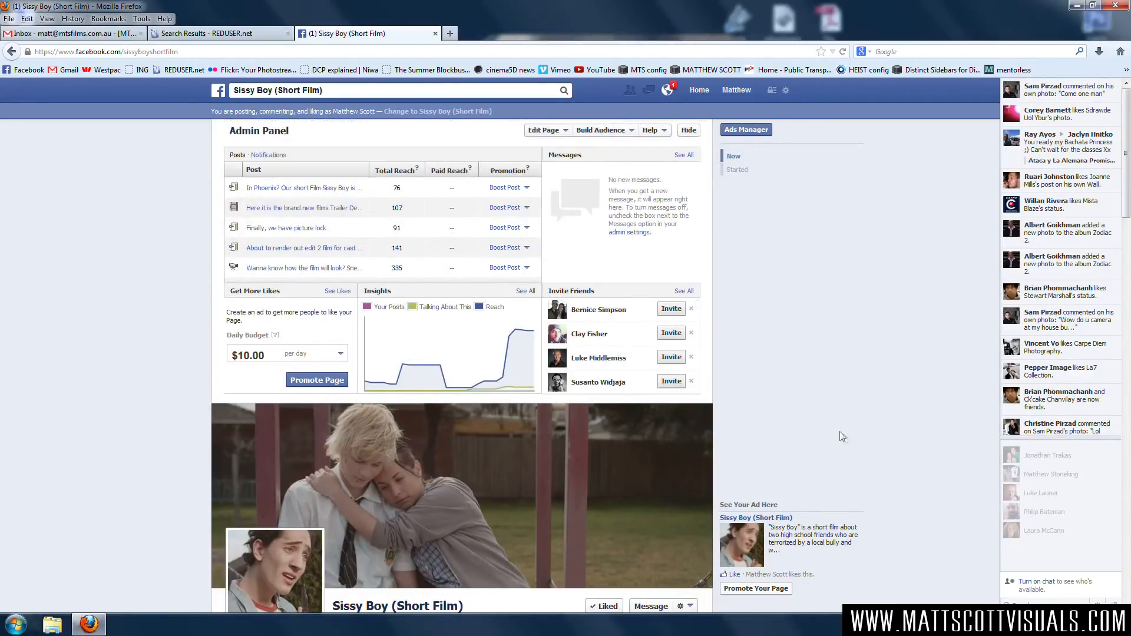
{"action": "left_click", "coordinate": [338, 88]}
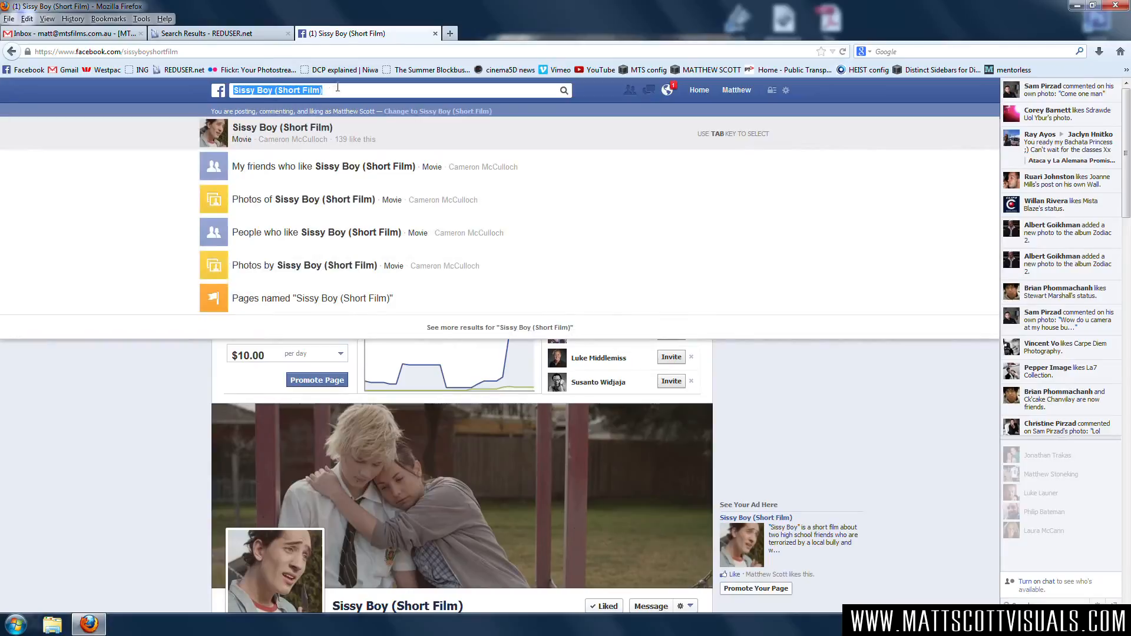
{"action": "type", "text": "THE NINJA MOVIES: Rob "}
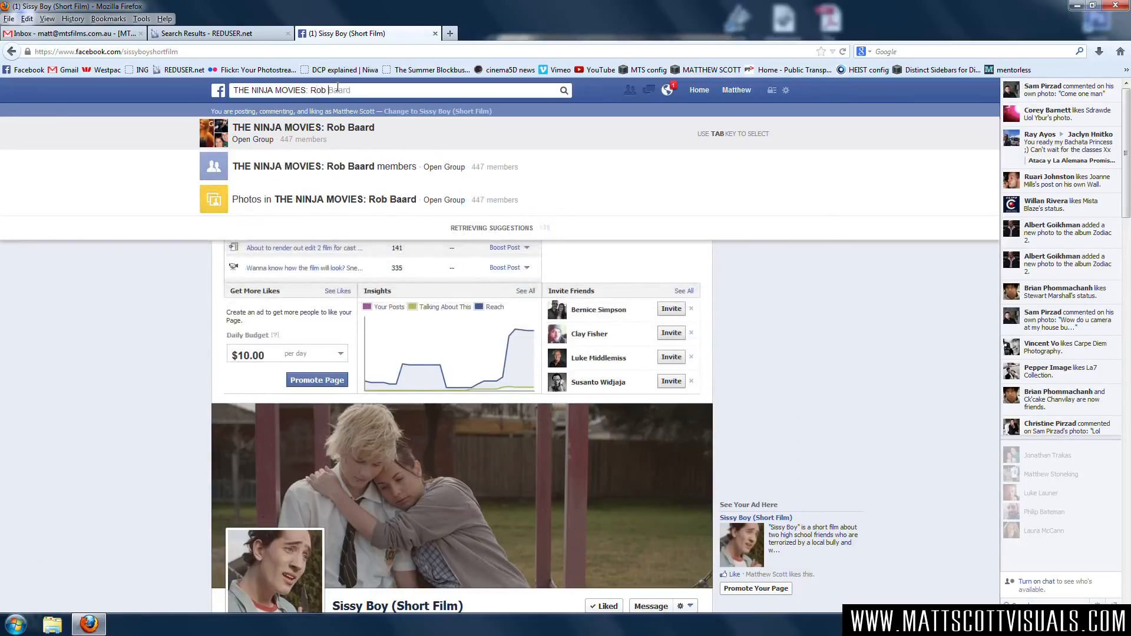
{"action": "type", "text": "Baard"}
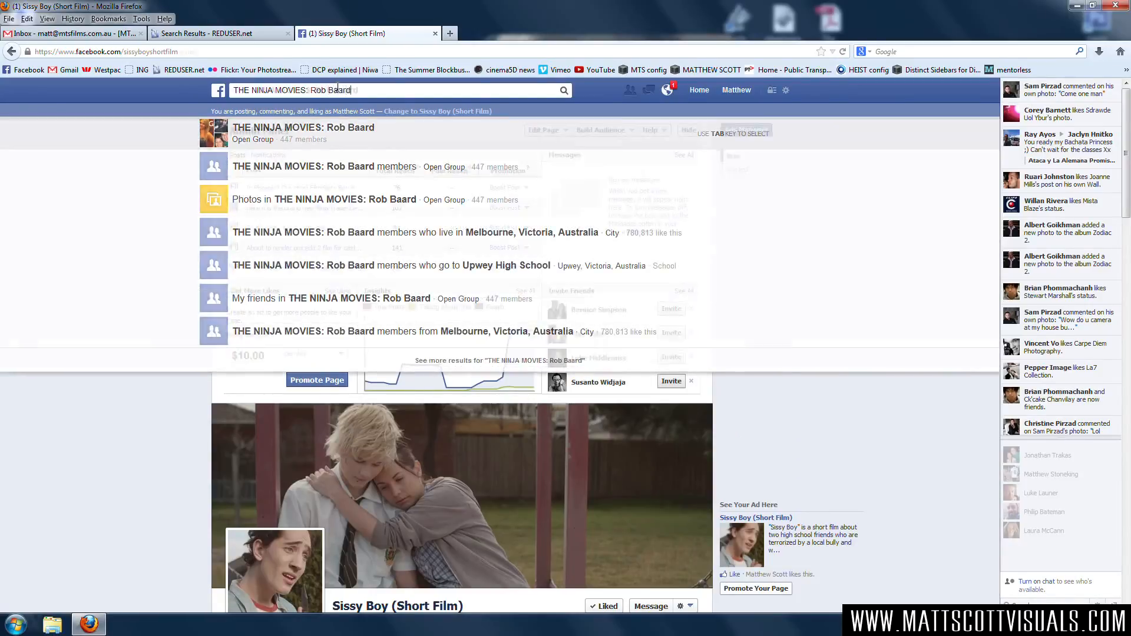
{"action": "key", "text": "Return"}
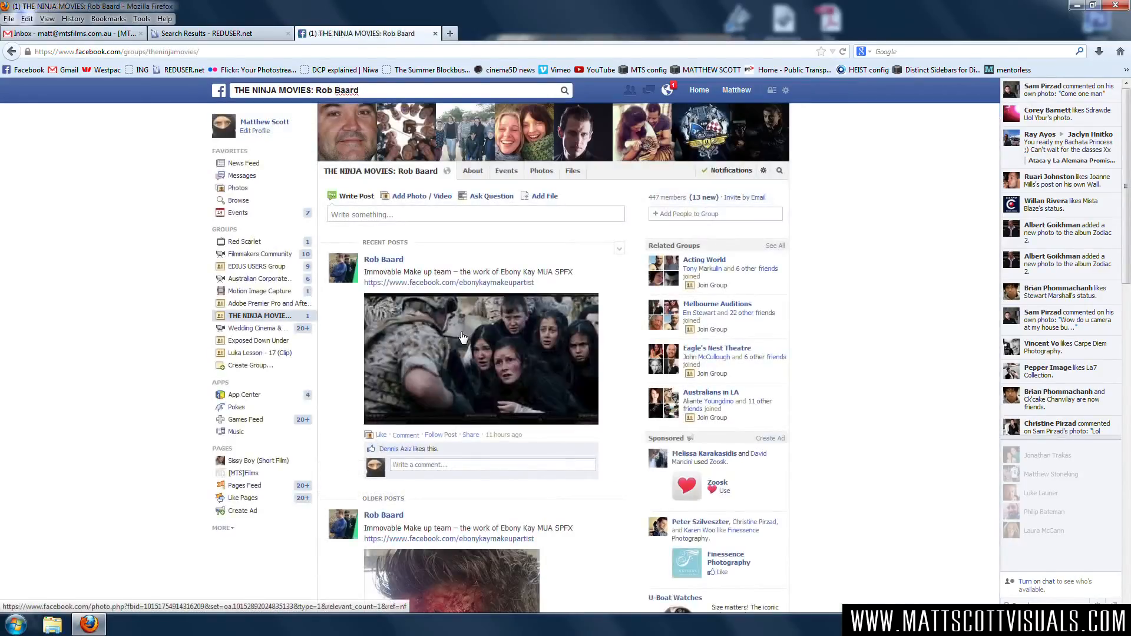
Look through the make-up and on-set photo posts in the THE NINJA MOVIES group
{"action": "scroll", "coordinate": [576, 400], "scroll_direction": "down", "scroll_amount": 4}
{"action": "scroll", "coordinate": [580, 407], "scroll_direction": "up", "scroll_amount": 4}
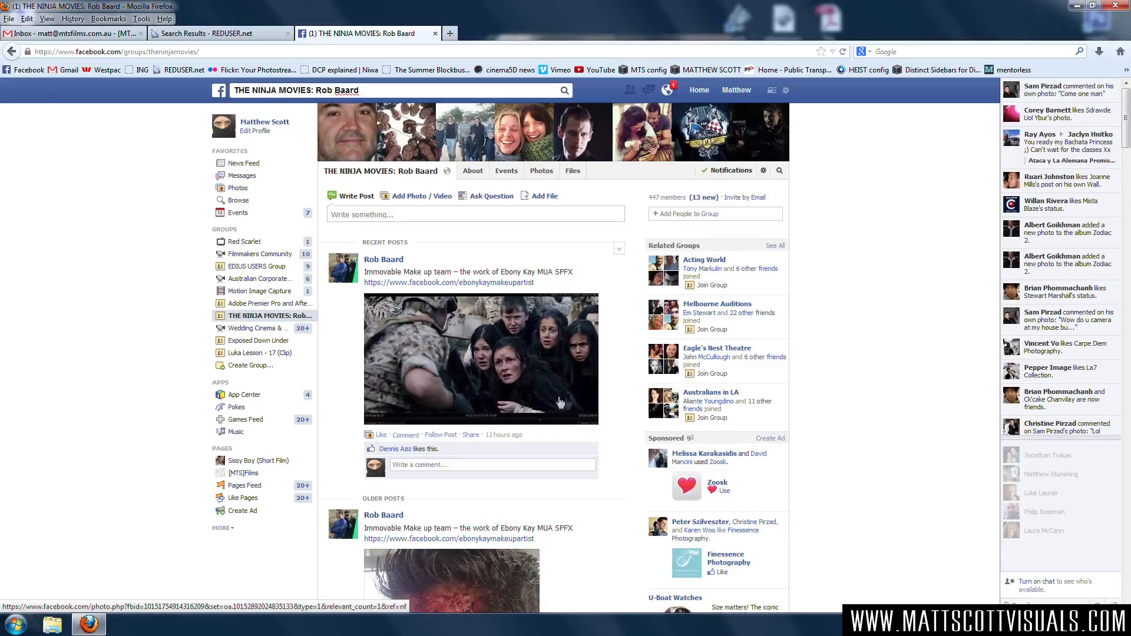
{"action": "scroll", "coordinate": [566, 410], "scroll_direction": "down", "scroll_amount": 10}
{"action": "scroll", "coordinate": [559, 416], "scroll_direction": "down", "scroll_amount": 15}
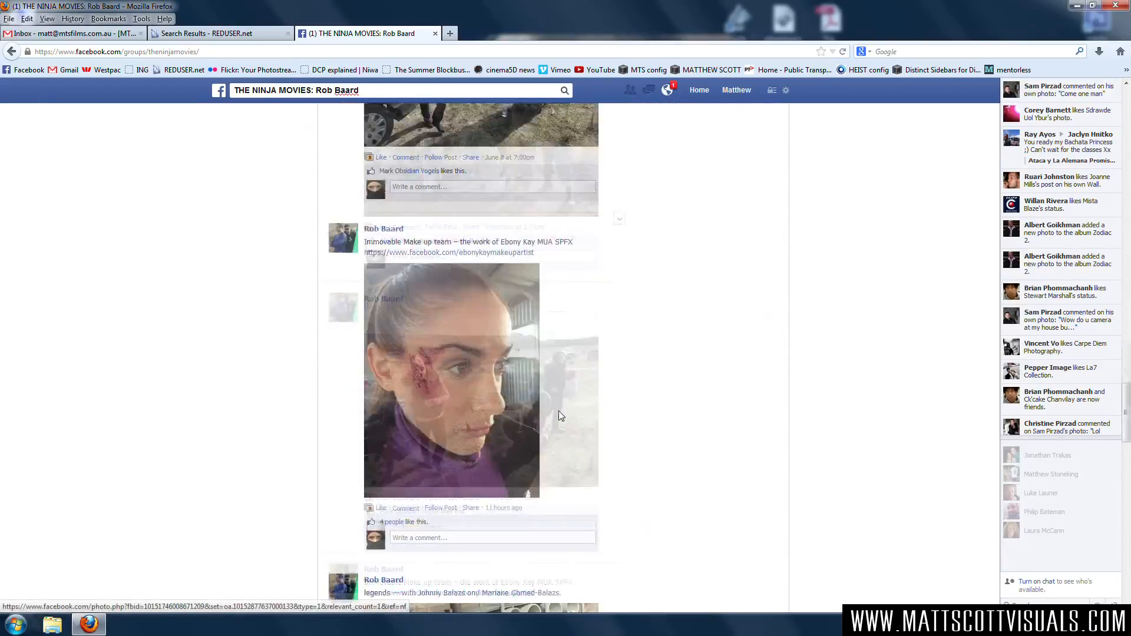
{"action": "scroll", "coordinate": [560, 415], "scroll_direction": "down", "scroll_amount": 15}
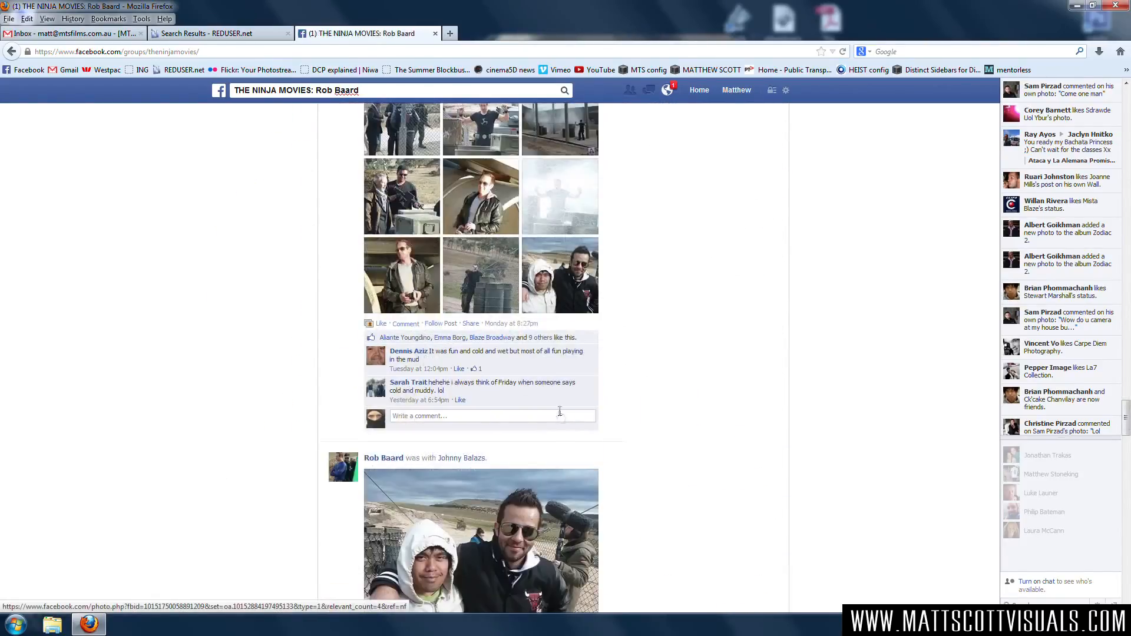
{"action": "scroll", "coordinate": [561, 416], "scroll_direction": "down", "scroll_amount": 10}
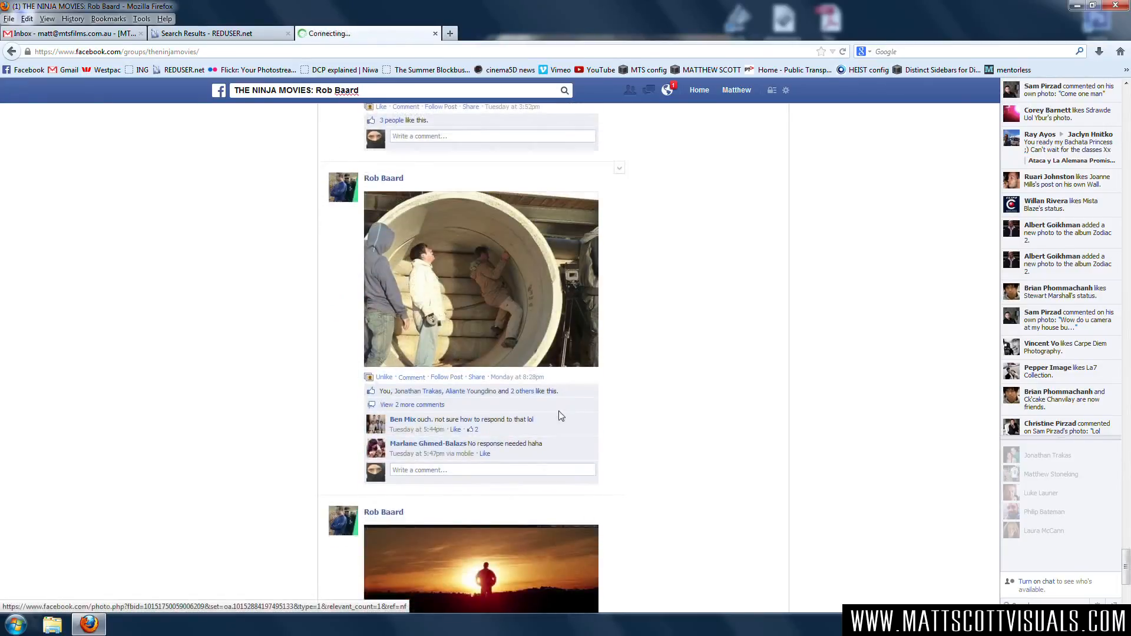
{"action": "scroll", "coordinate": [561, 414], "scroll_direction": "down", "scroll_amount": 15}
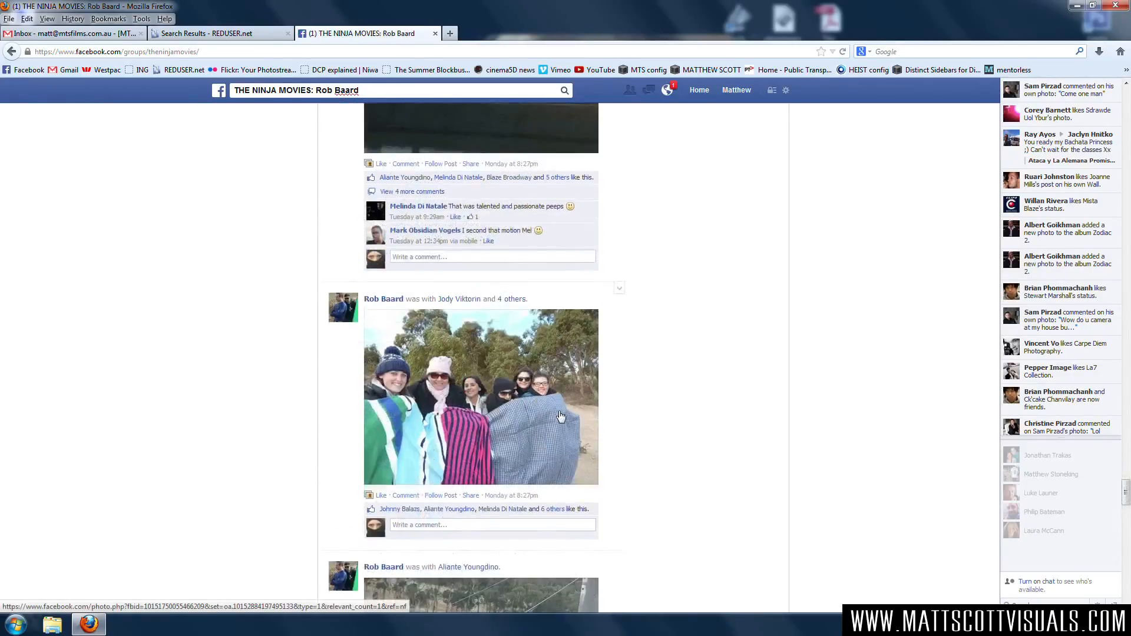
{"action": "scroll", "coordinate": [560, 412], "scroll_direction": "down", "scroll_amount": 10}
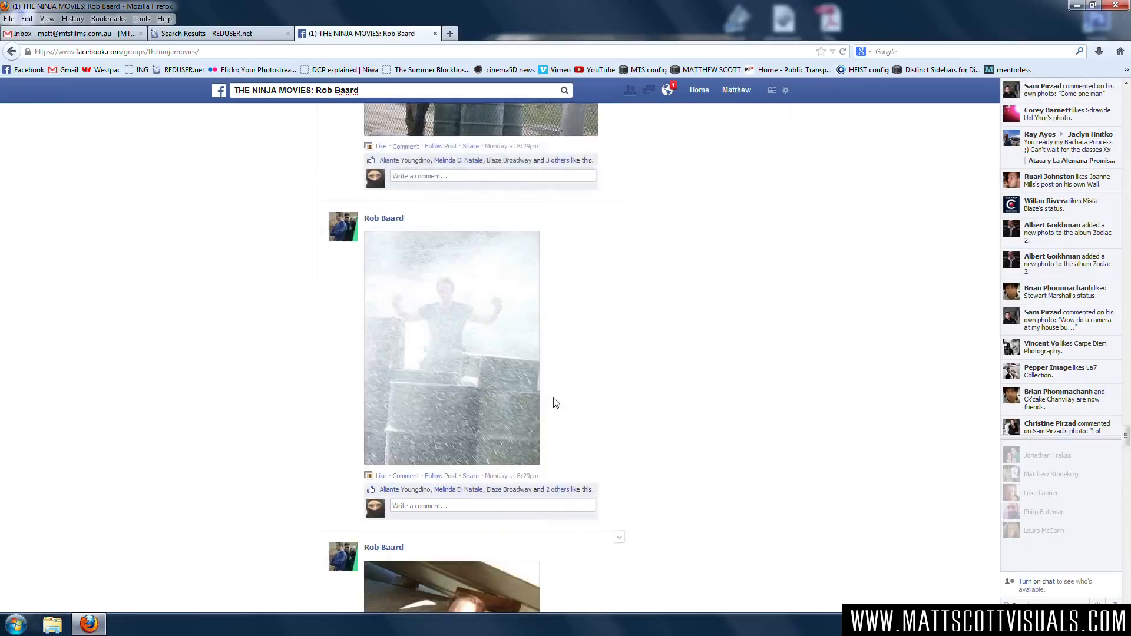